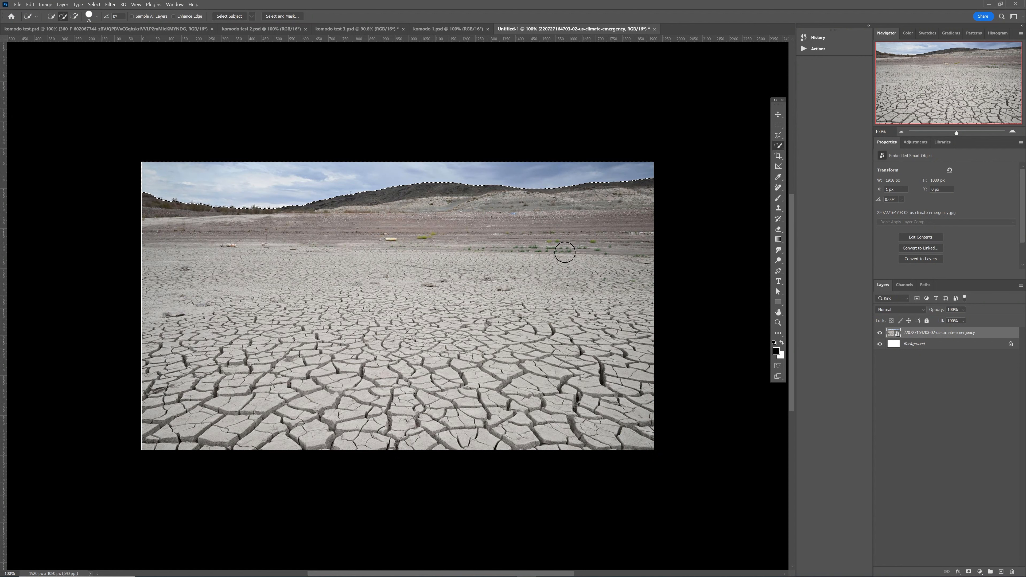
- Rasterize the cracked-ground photo layer, delete its selected sky area and clear the selection
right_click(917, 332)
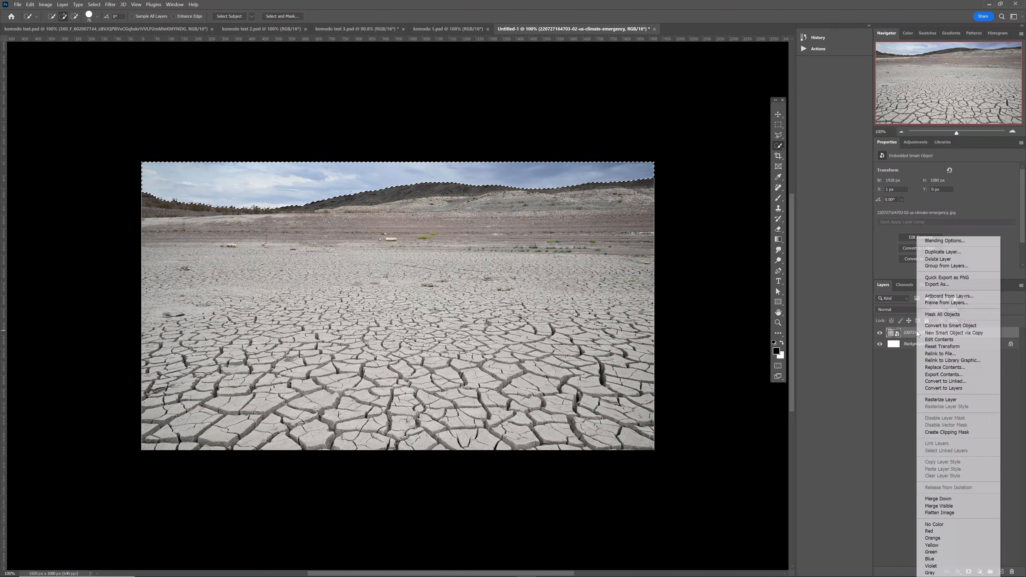
left_click(937, 400)
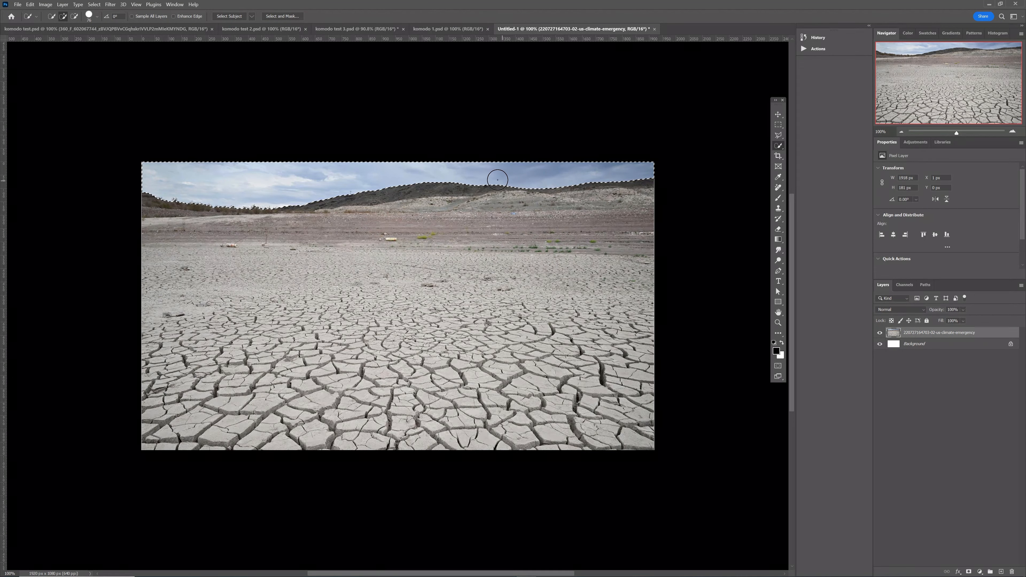
key("Delete")
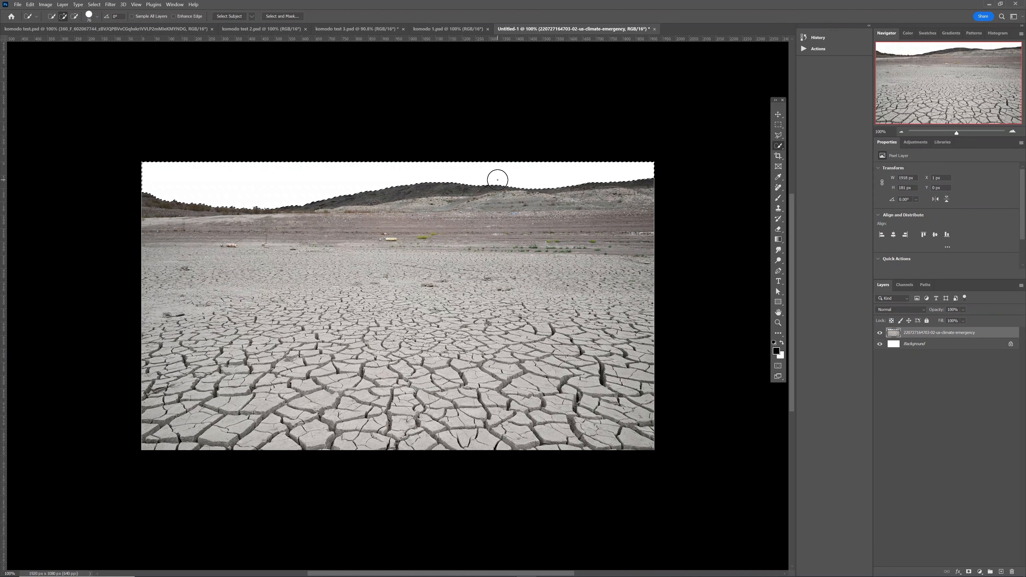
key("ctrl+d")
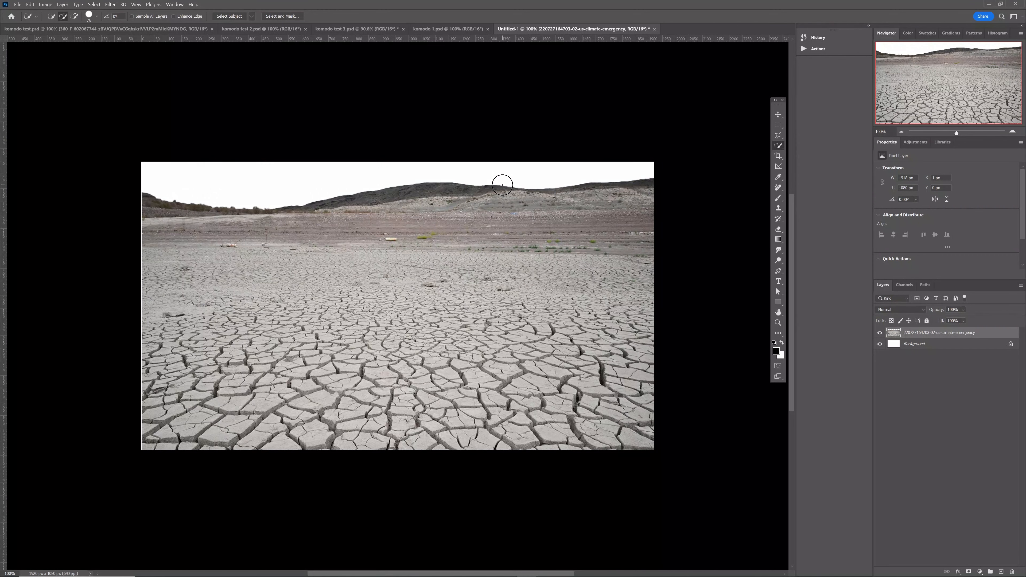
- Squash the cracked-ground layer vertically from its upper edge to about 71.5% height, keeping the lower edge in place
key("v")
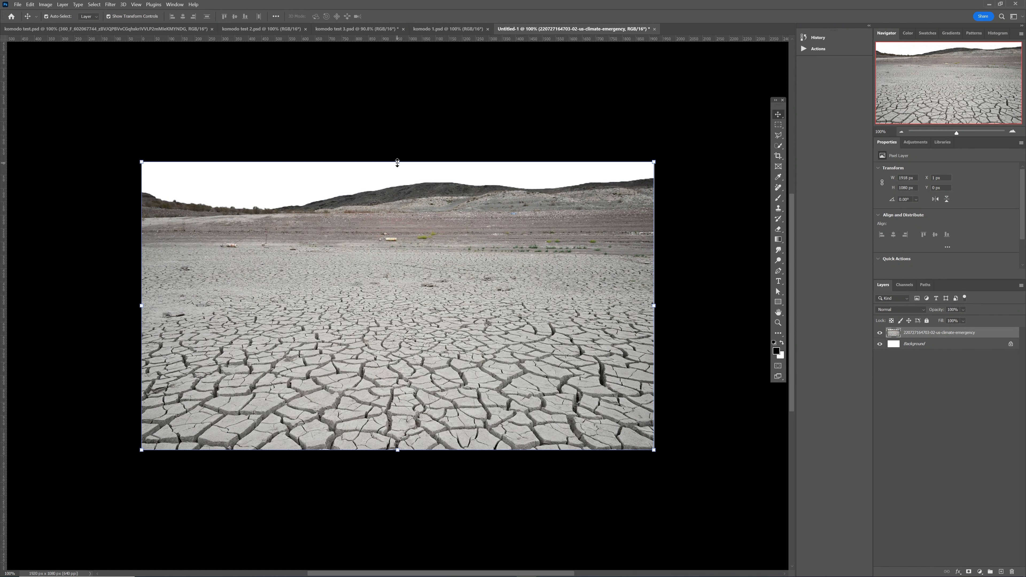
left_click_drag(398, 164, 397, 245)
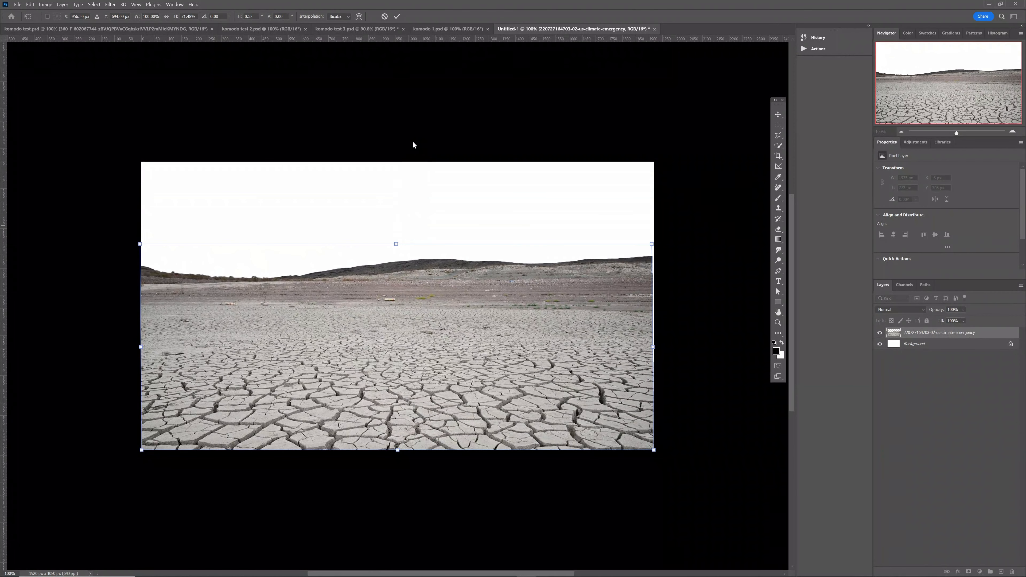
left_click(397, 17)
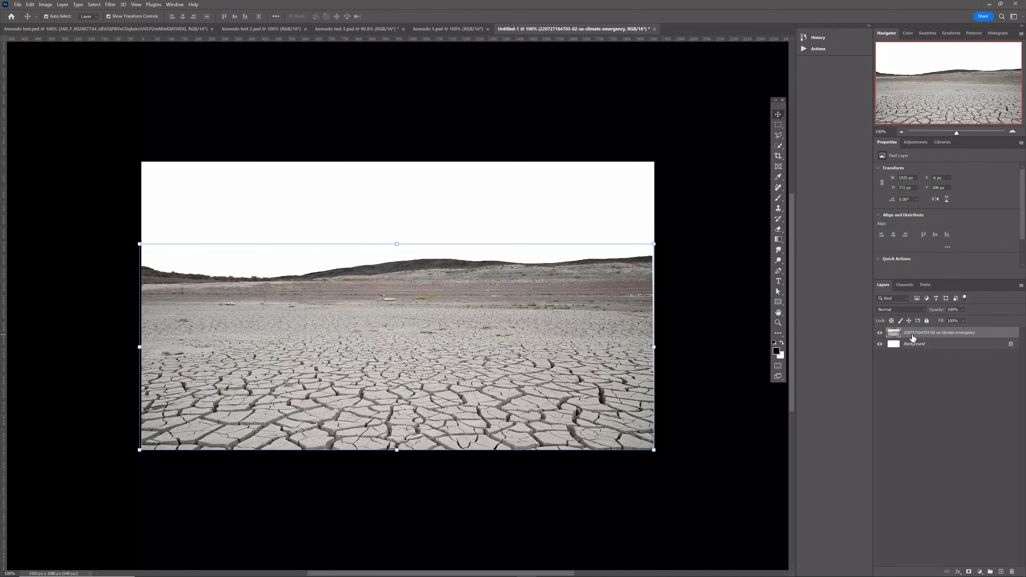
- Rename the cracked-ground layer "background" and deselect it
double_click(929, 333)
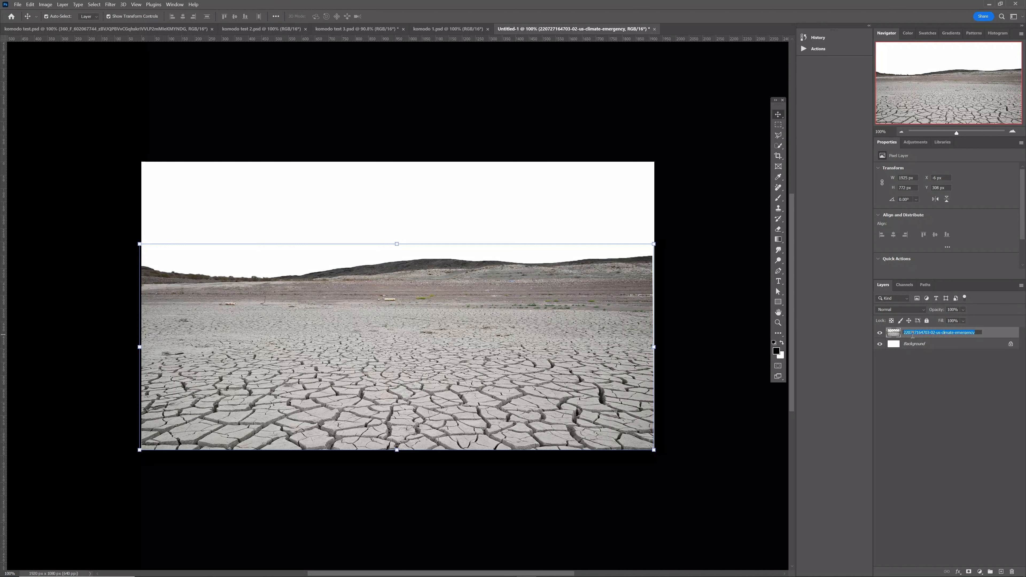
type("background")
key("Return")
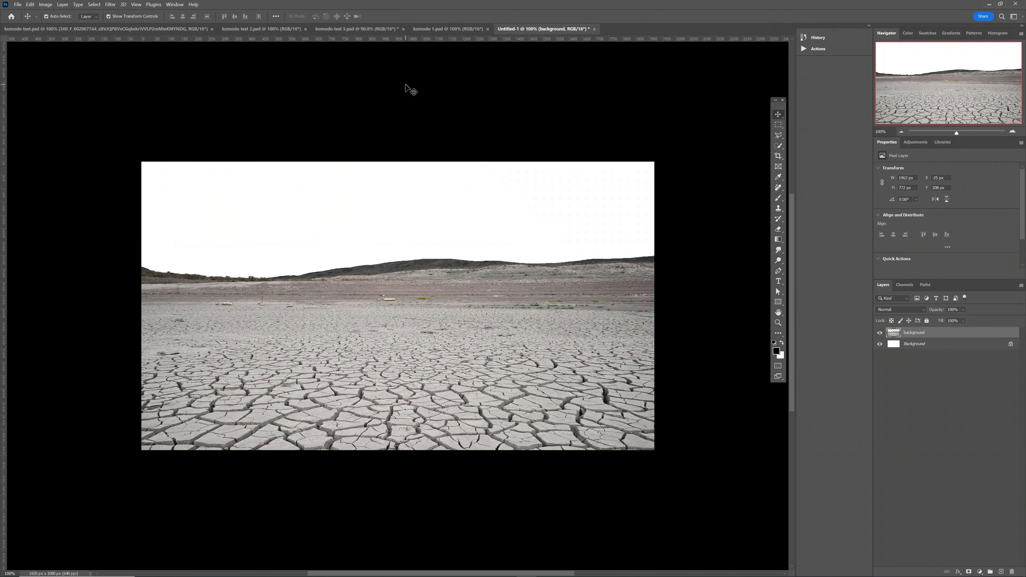
left_click(77, 311)
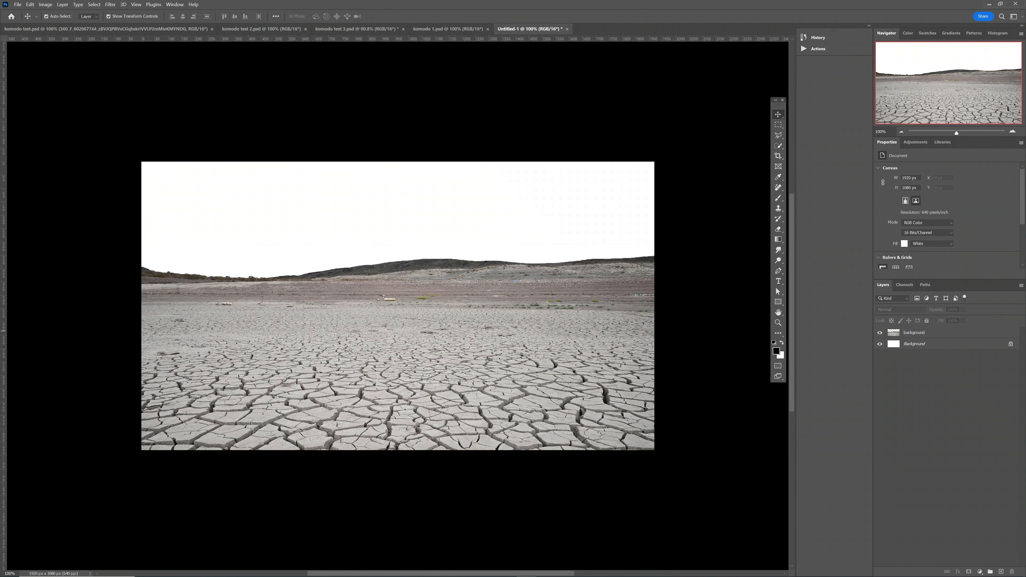
- Place the nature-water-sky-summer image on the canvas and scale it up to span the full canvas width
left_click_drag(3, 309, 286, 305)
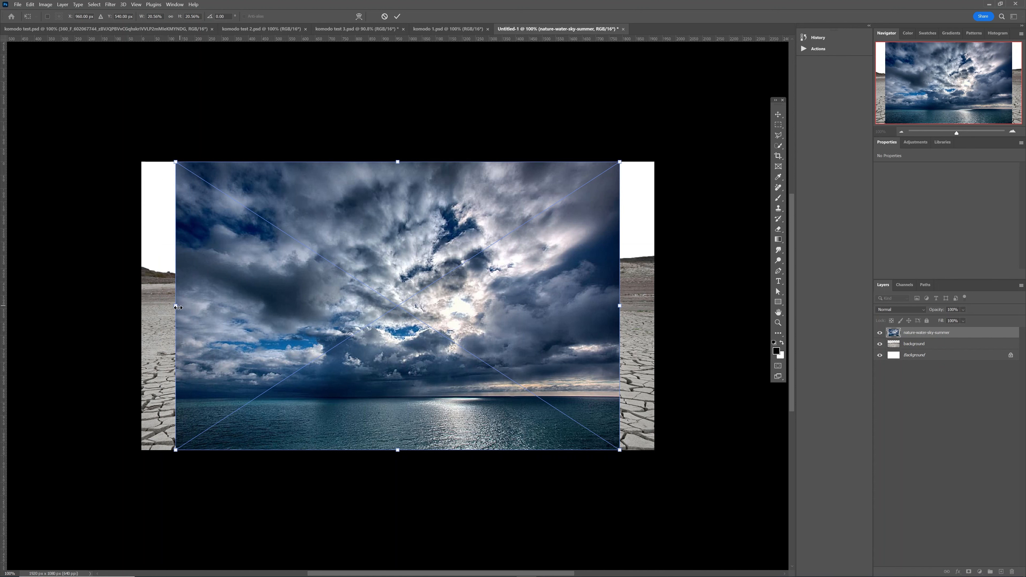
left_click_drag(177, 308, 142, 313)
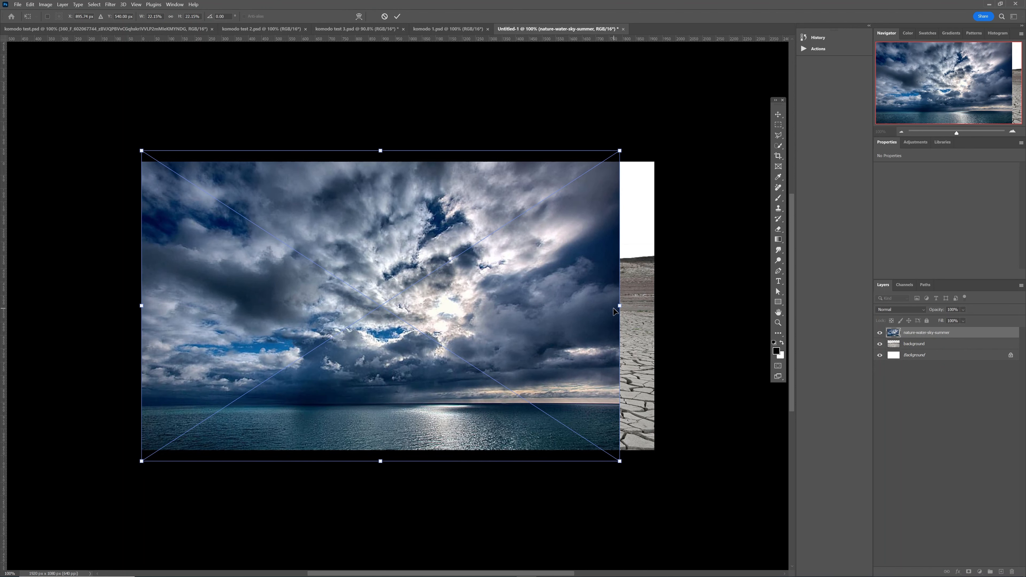
left_click_drag(618, 307, 655, 307)
left_click(398, 16)
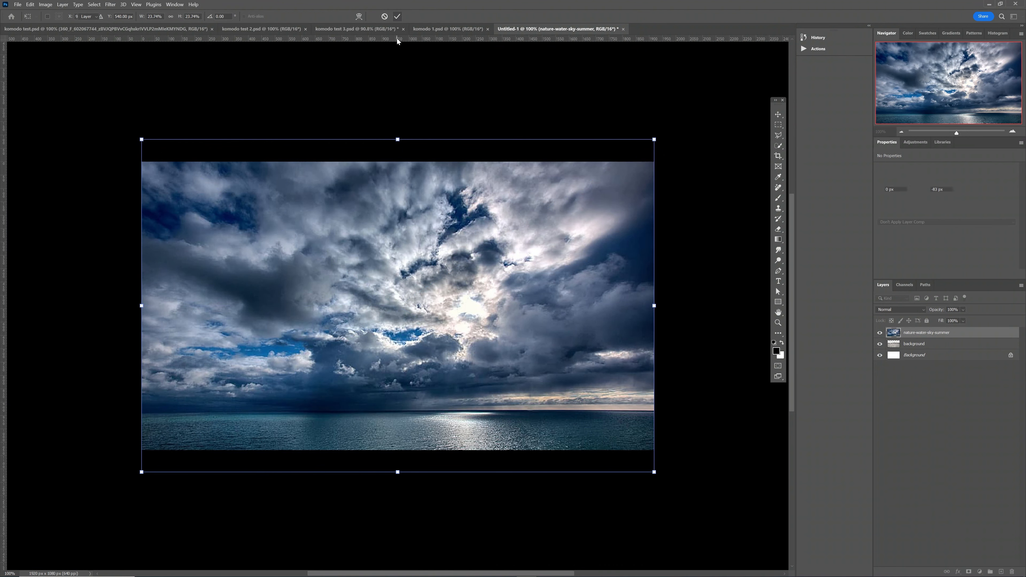
- Move the sky image up over the ground, using 79% opacity as an alignment aid before restoring 100%
left_click_drag(397, 250, 403, 175)
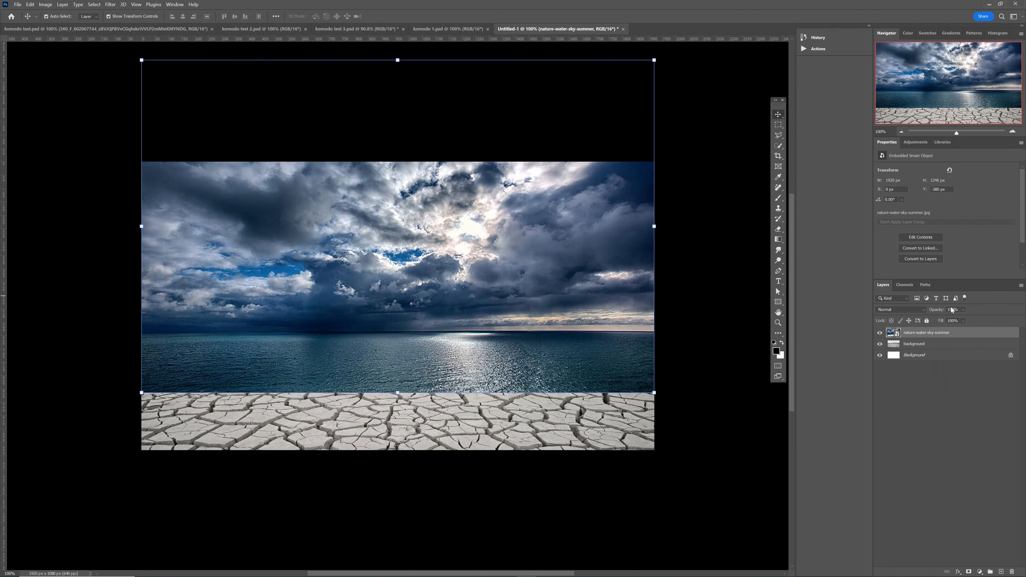
left_click_drag(942, 312, 937, 311)
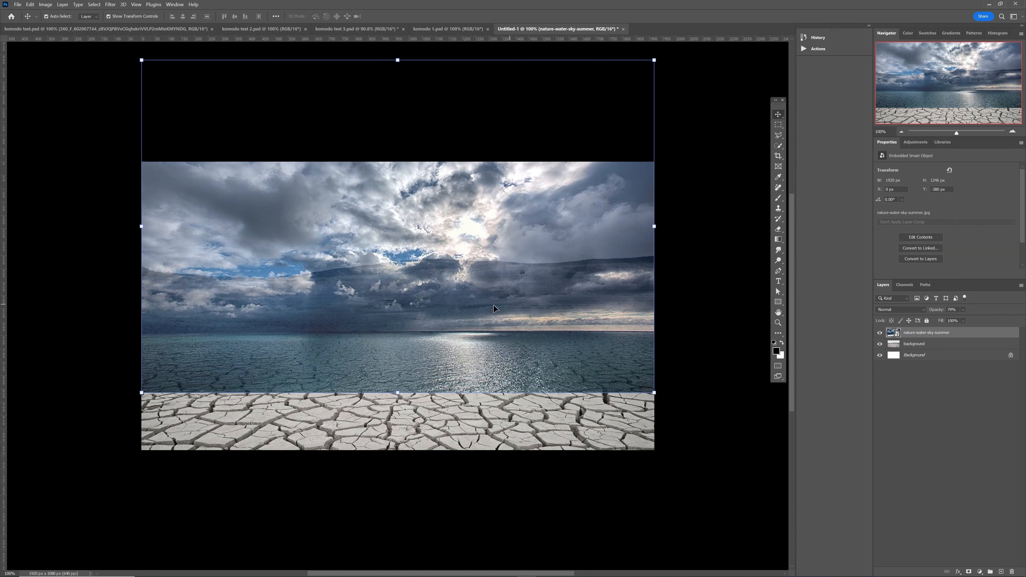
left_click_drag(494, 309, 494, 285)
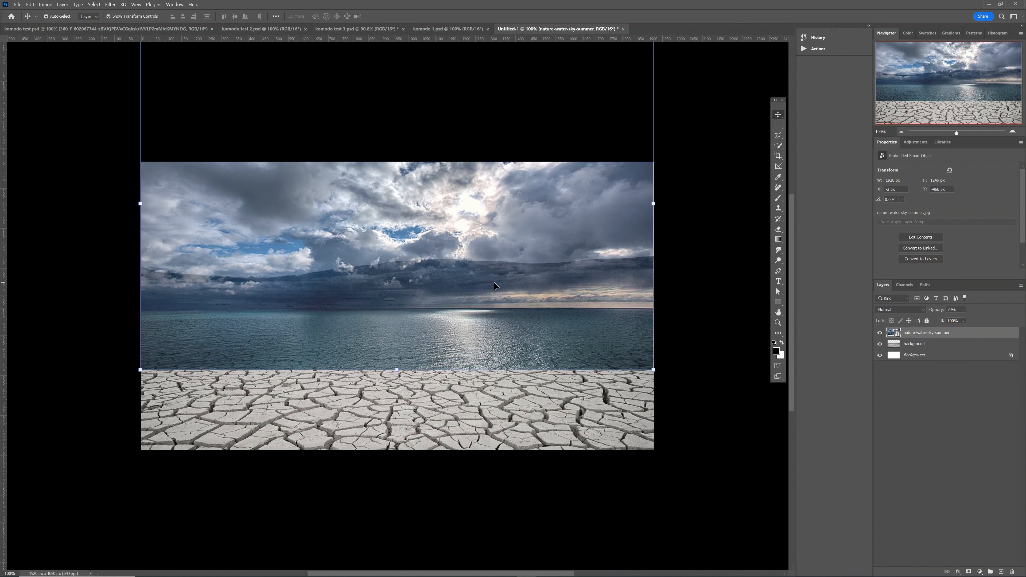
left_click_drag(939, 313, 975, 316)
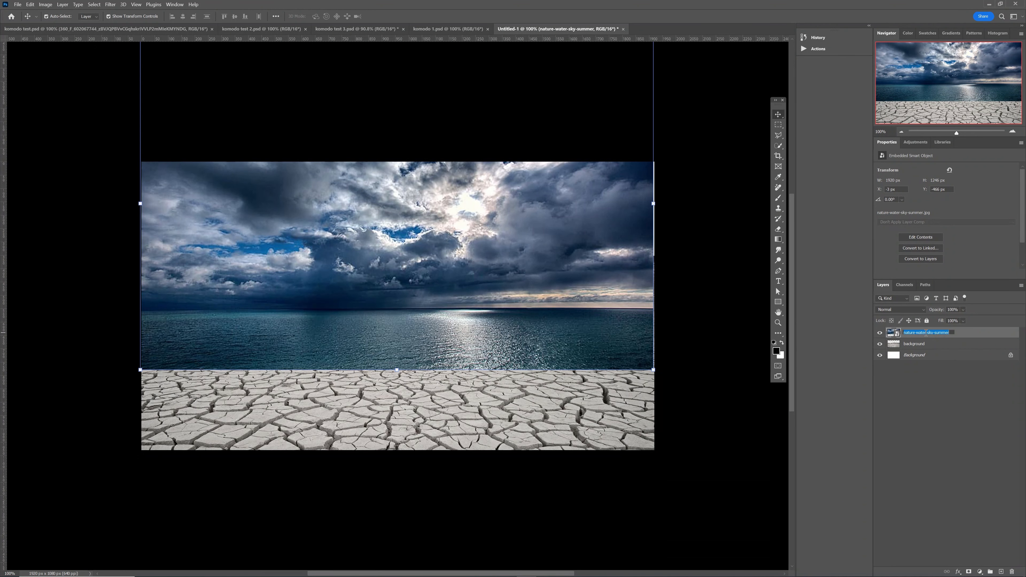
- Rename the nature-water-sky-summer layer "SKY"
left_click(927, 332)
type("SKY")
key("Return")
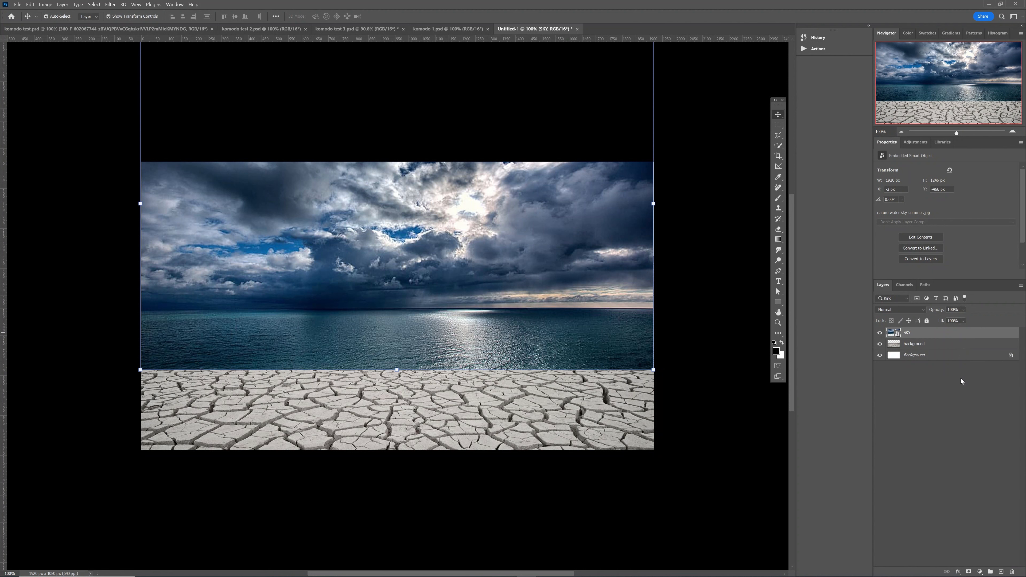
- Add a layer mask to the SKY layer and paint out most of the sea with a large soft black brush
left_click(969, 572)
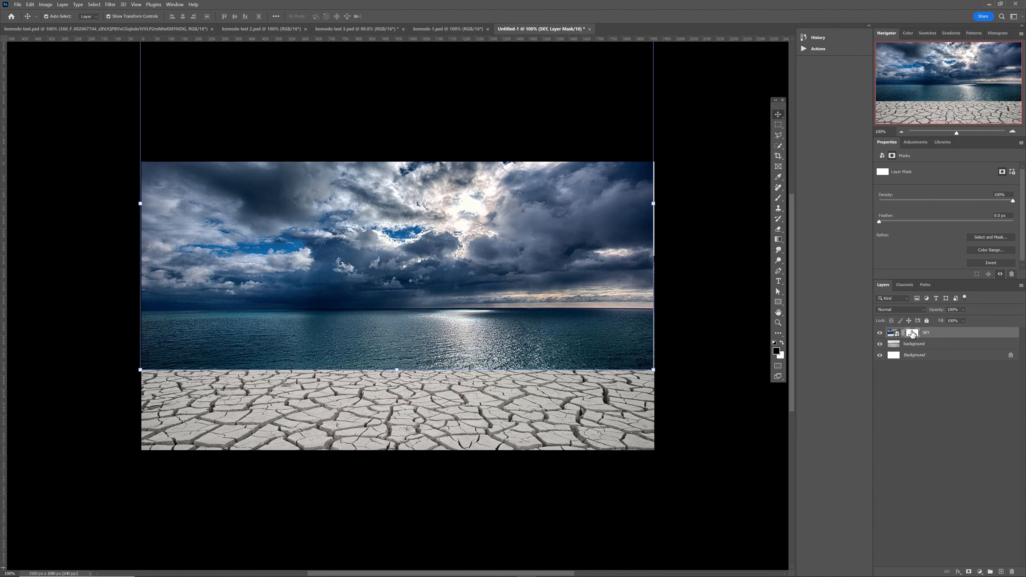
key("b")
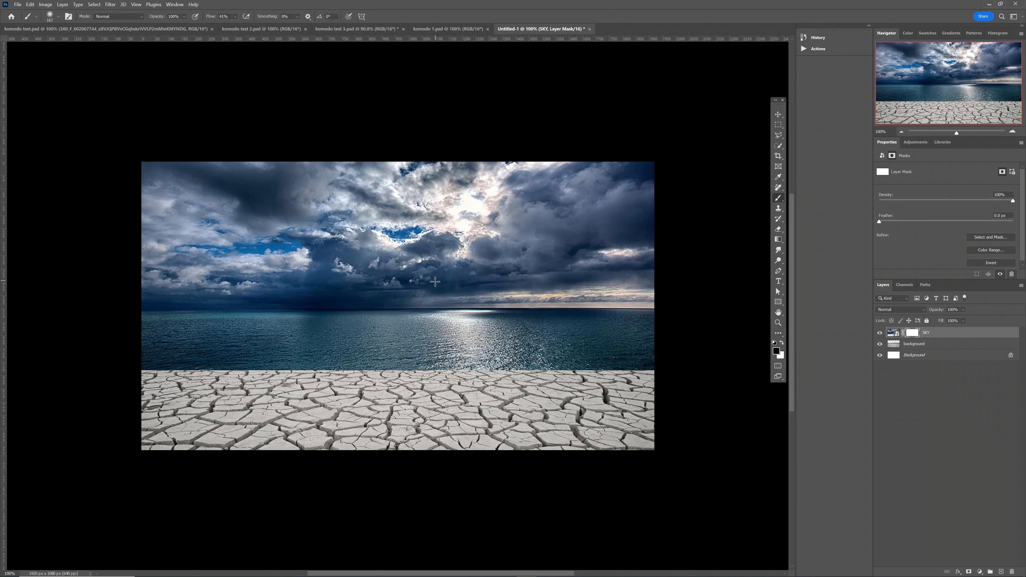
left_click_drag(435, 281, 430, 293)
key("Caps_Lock")
mouse_move(407, 338)
left_mouse_down()
mouse_move(440, 344)
mouse_move(336, 365)
mouse_move(390, 366)
left_mouse_up()
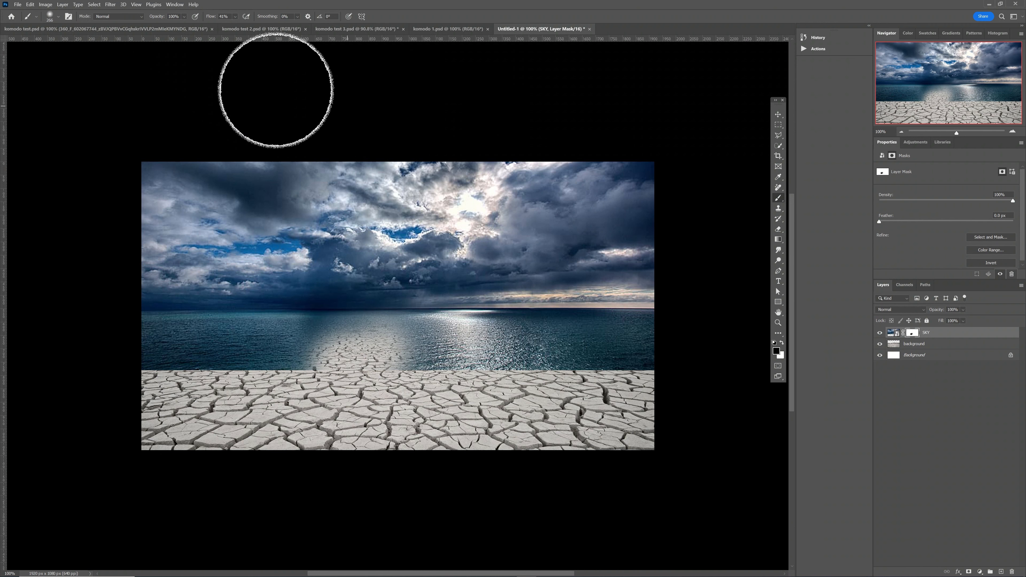
mouse_move(271, 365)
left_mouse_down()
mouse_move(165, 367)
mouse_move(634, 376)
mouse_move(643, 355)
mouse_move(568, 339)
mouse_move(354, 352)
mouse_move(206, 333)
mouse_move(476, 333)
left_mouse_up()
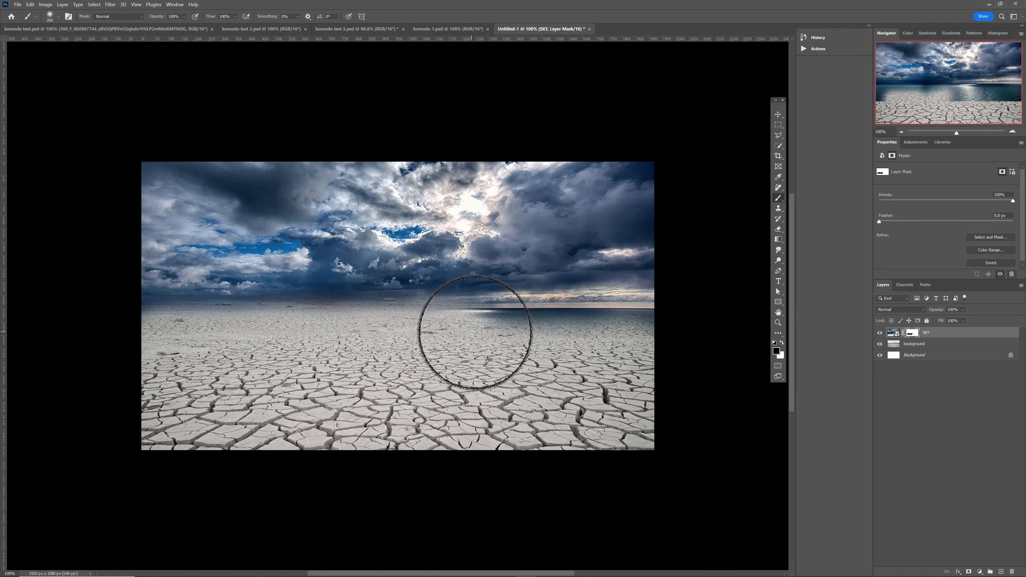
- Paint black on the SKY mask with a smaller brush to remove the remaining sea and reveal the distant ground
key("ctrl+0")
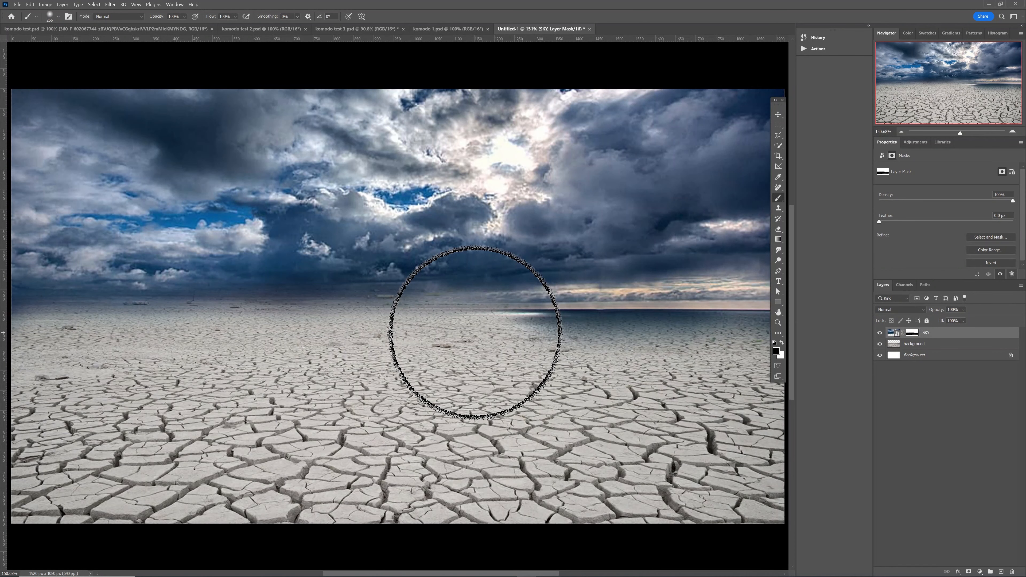
left_click_drag(476, 336, 436, 337)
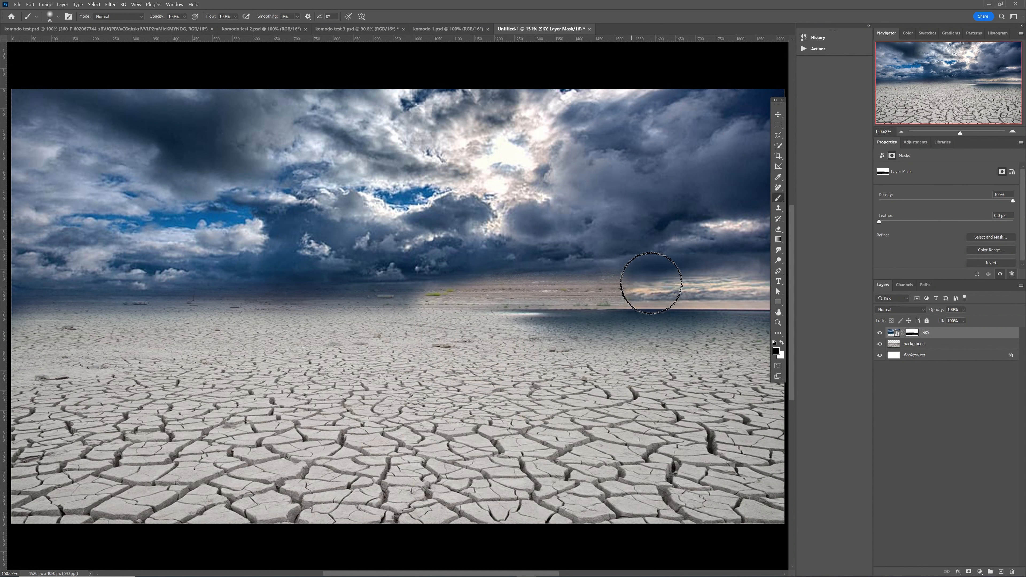
mouse_move(651, 283)
left_mouse_down()
mouse_move(729, 266)
mouse_move(738, 284)
mouse_move(465, 306)
mouse_move(255, 304)
left_mouse_up()
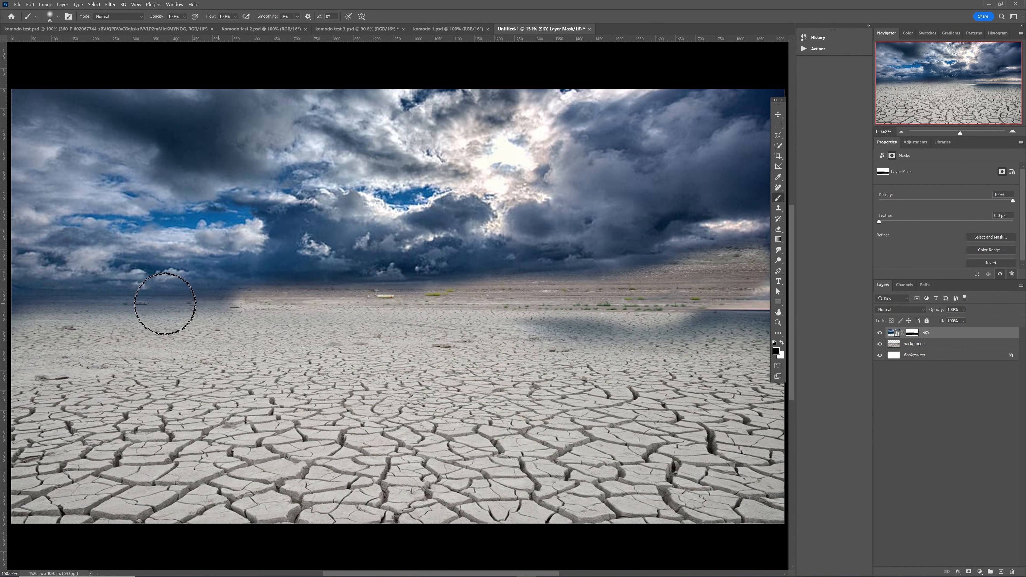
mouse_move(165, 304)
left_mouse_down()
mouse_move(0, 314)
mouse_move(29, 289)
mouse_move(53, 286)
mouse_move(501, 273)
mouse_move(741, 240)
left_mouse_up()
left_click_drag(703, 321, 594, 339)
mouse_move(458, 322)
left_mouse_down()
mouse_move(612, 333)
mouse_move(772, 311)
mouse_move(765, 358)
left_mouse_up()
mouse_move(61, 323)
left_mouse_down()
mouse_move(34, 325)
mouse_move(26, 288)
mouse_move(147, 313)
mouse_move(109, 316)
left_mouse_up()
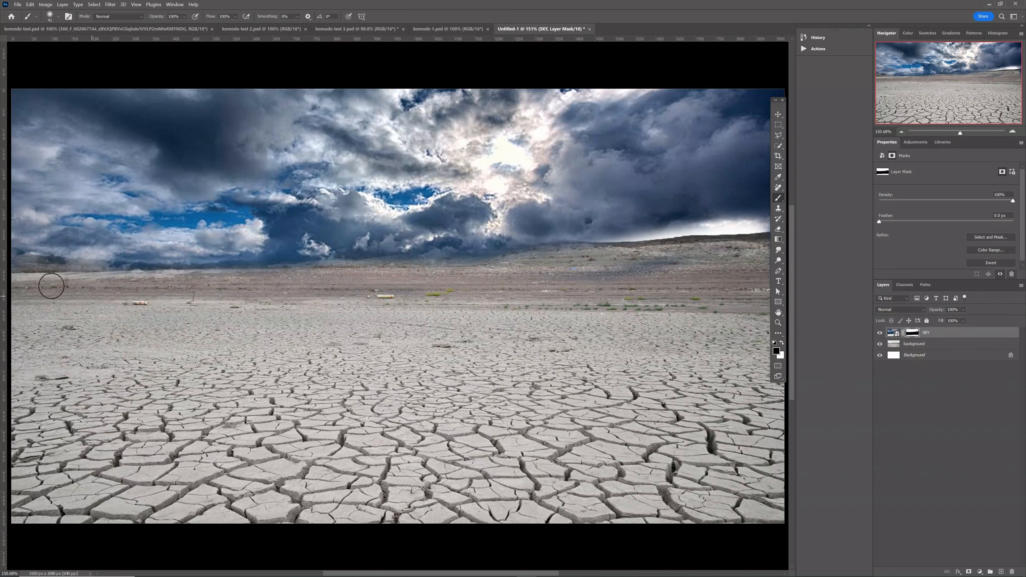
- Refine the SKY mask along the ridge, revealing the hills with black and restoring the clouds above them with white
mouse_move(41, 284)
left_mouse_down()
mouse_move(17, 268)
mouse_move(225, 278)
mouse_move(492, 260)
mouse_move(296, 267)
mouse_move(442, 245)
mouse_move(558, 247)
mouse_move(366, 255)
mouse_move(583, 264)
mouse_move(568, 251)
mouse_move(772, 249)
mouse_move(601, 285)
mouse_move(493, 282)
mouse_move(538, 271)
mouse_move(340, 300)
mouse_move(429, 302)
mouse_move(714, 254)
left_mouse_up()
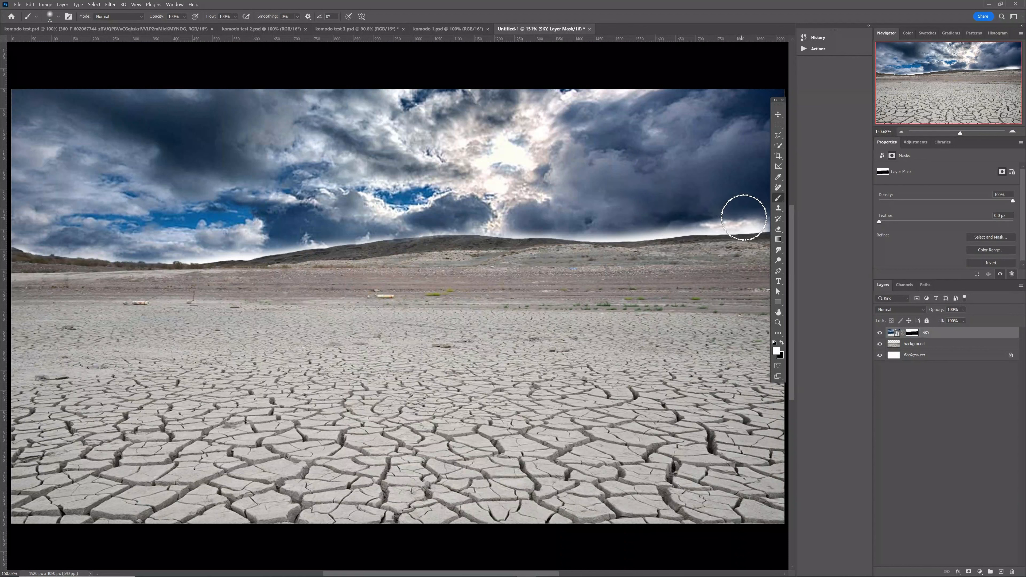
mouse_move(751, 216)
left_mouse_down()
mouse_move(623, 231)
mouse_move(376, 223)
mouse_move(415, 221)
mouse_move(261, 243)
mouse_move(34, 232)
left_mouse_up()
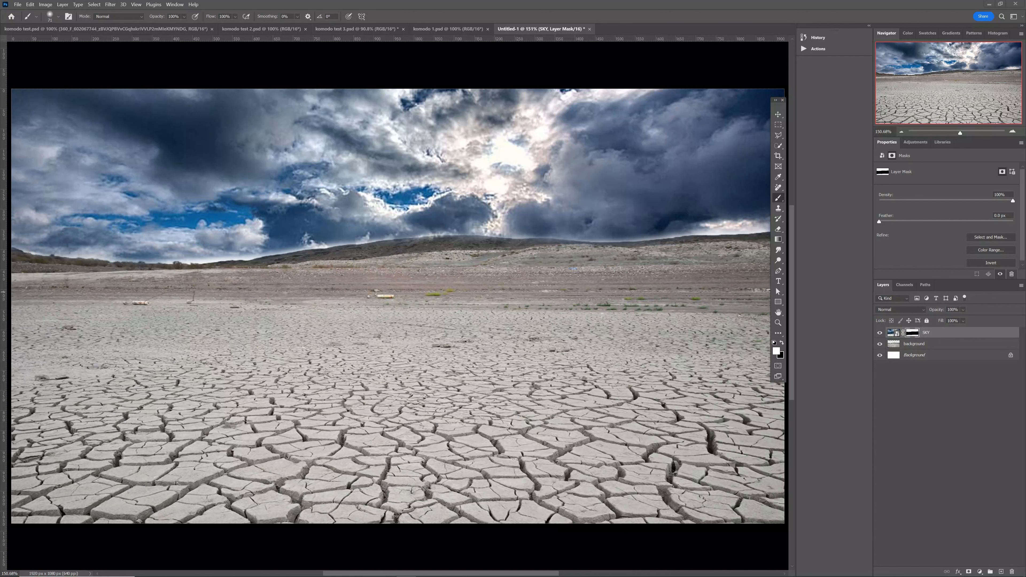
- Place the stone castle image at the canvas centre and mask out its checkered background using a Select Subject selection
left_click_drag(103, 258, 390, 312)
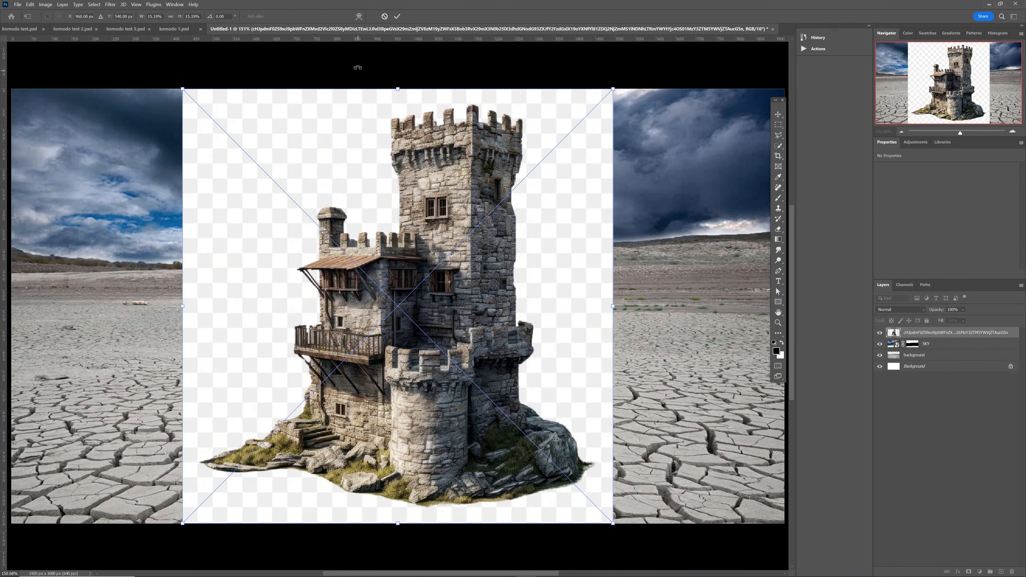
left_click(398, 18)
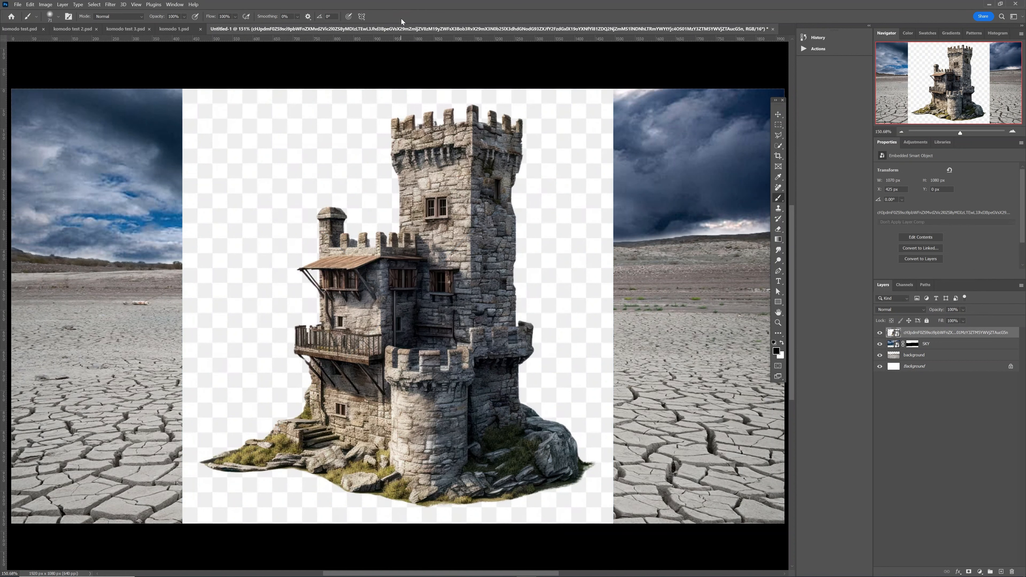
key("w")
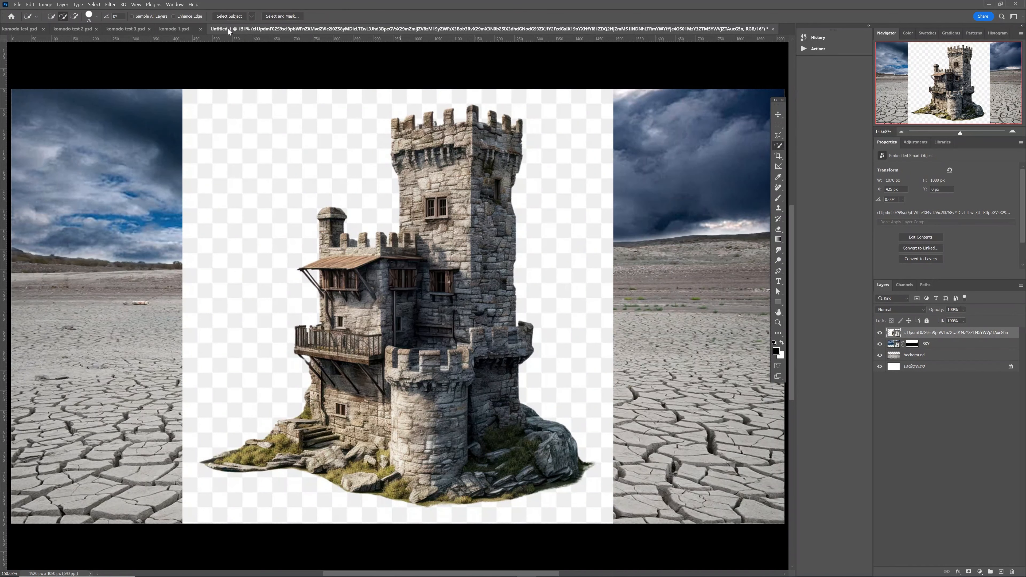
left_click(231, 15)
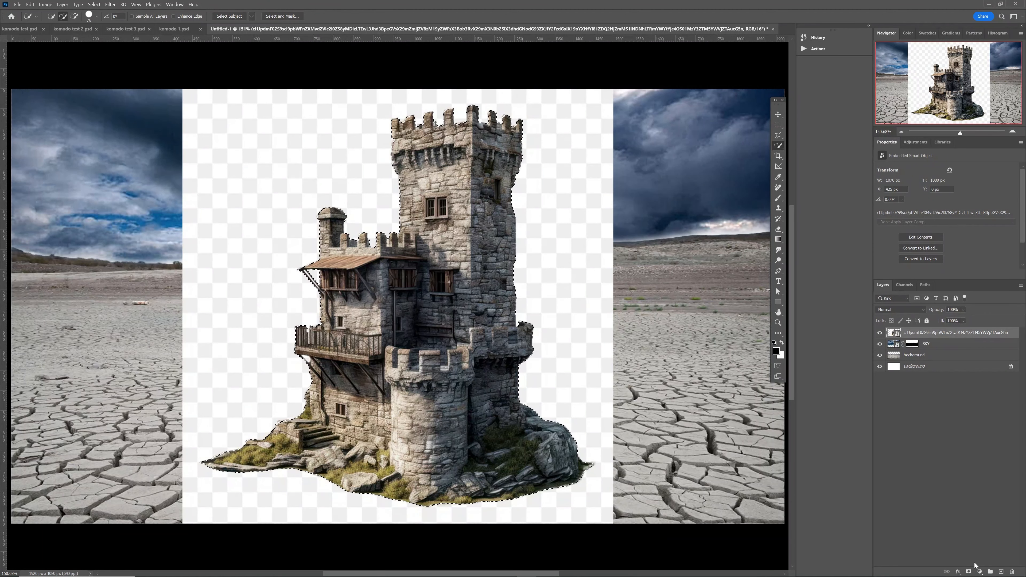
left_click(968, 572)
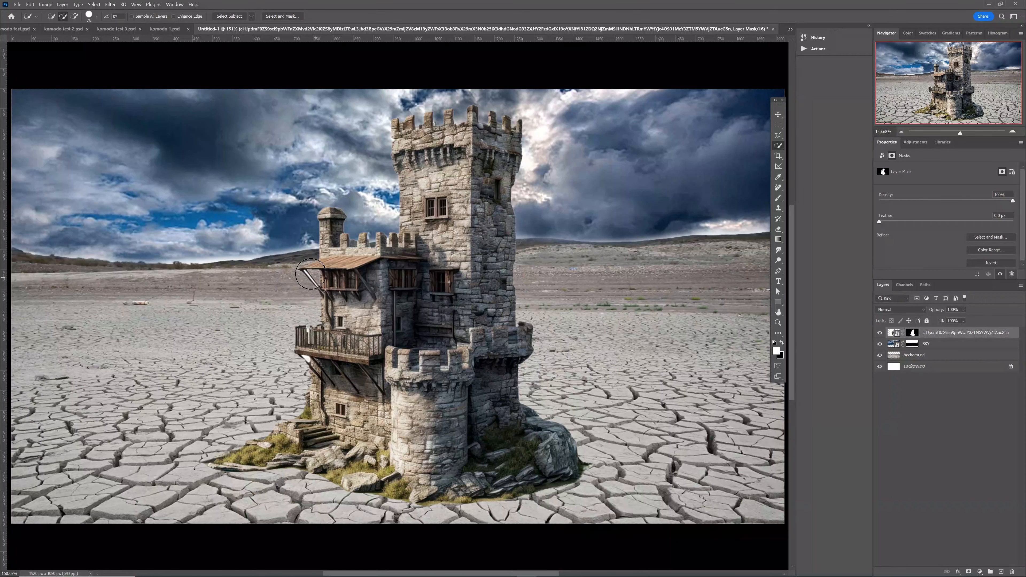
- Paint black on the castle mask with a small Hard Round brush to remove the white gap between the balcony railing posts
key("z")
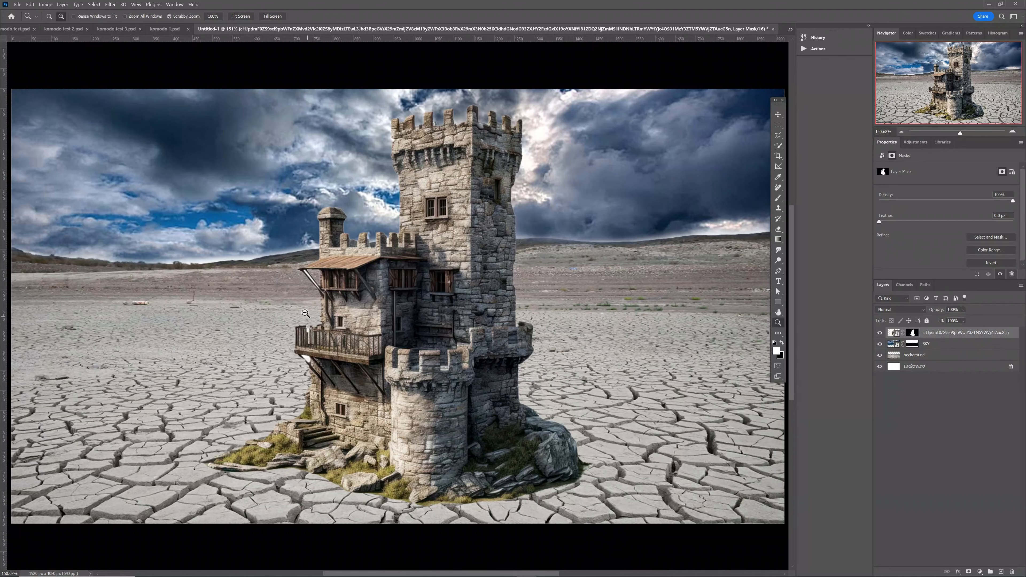
left_click_drag(303, 311, 374, 250)
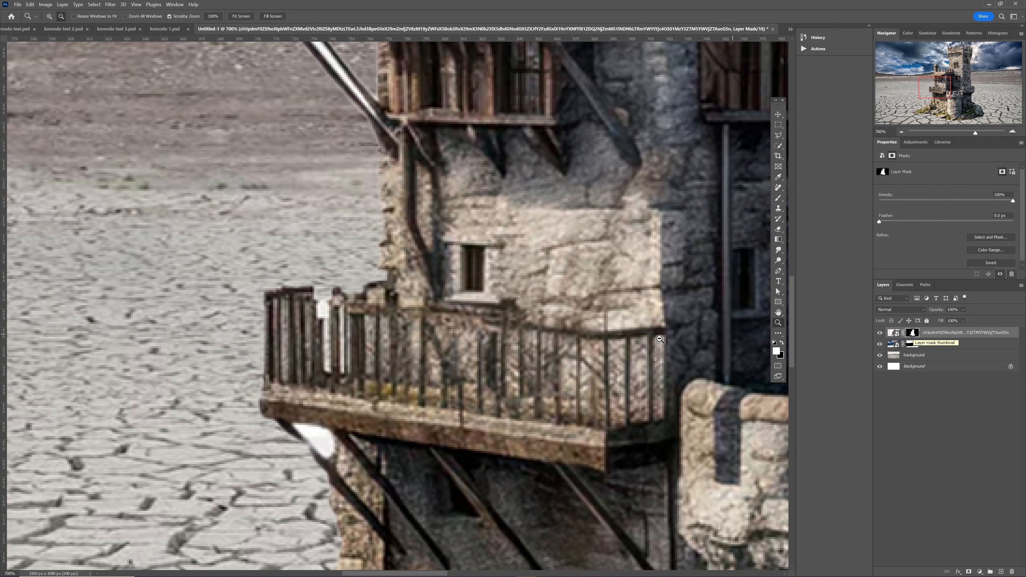
key("b")
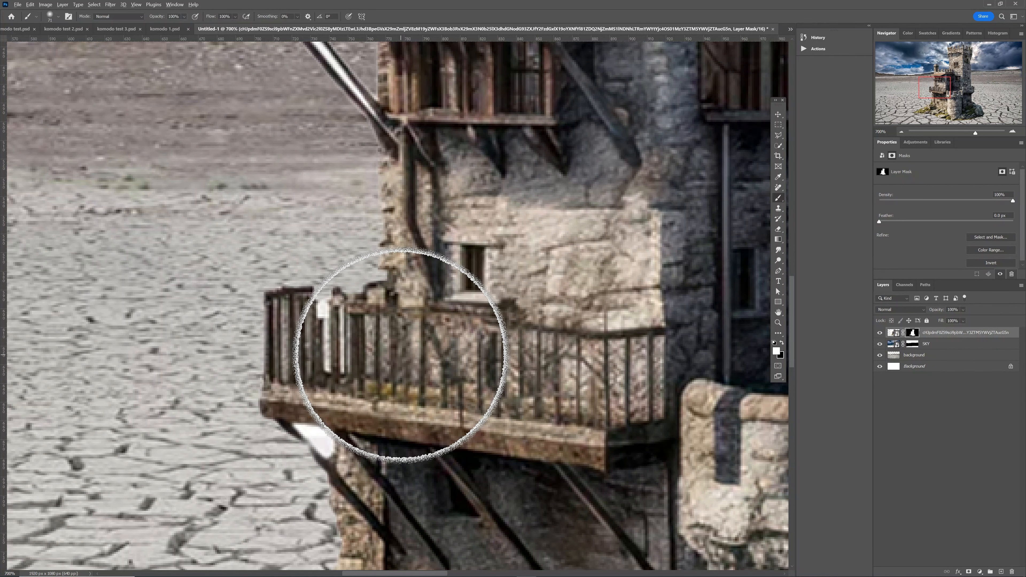
right_click(401, 354)
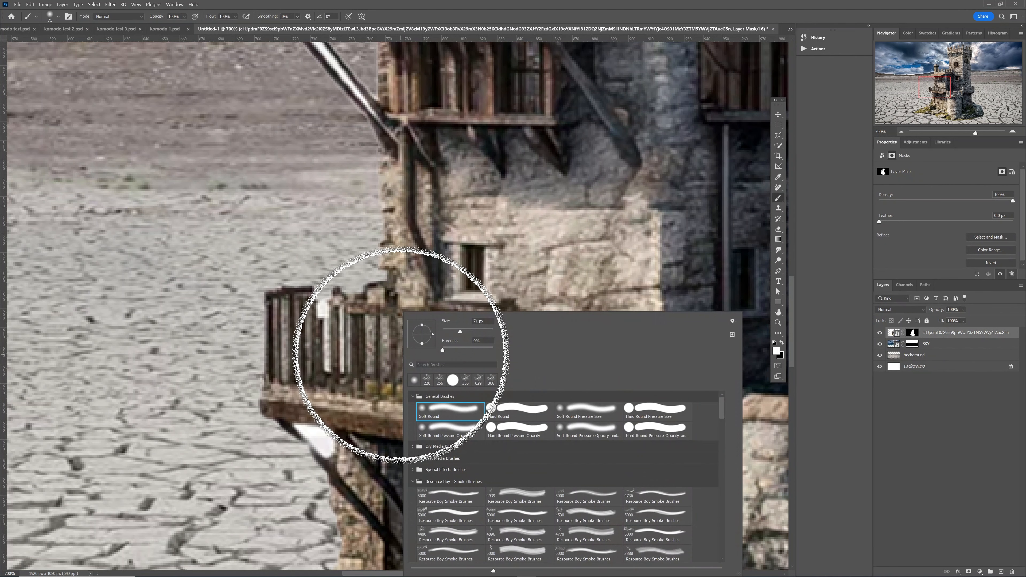
left_click(501, 411)
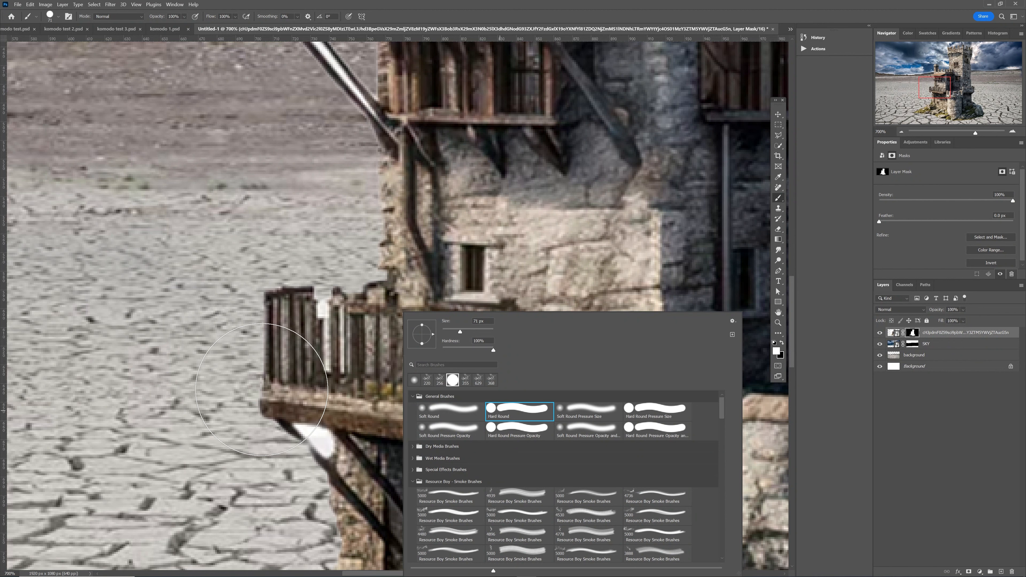
left_click_drag(255, 378, 198, 381)
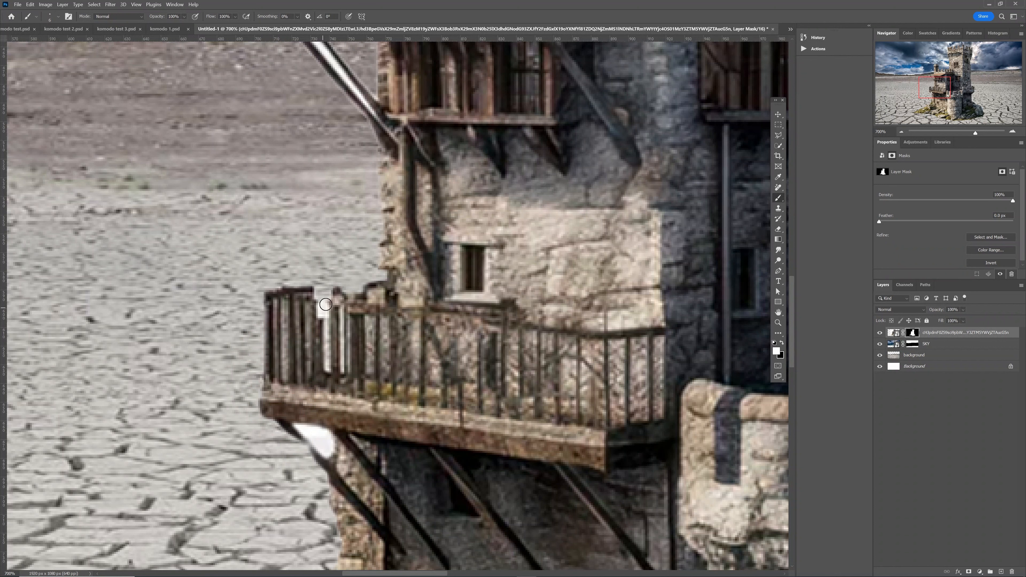
left_click_drag(325, 305, 320, 303)
key("x")
left_click_drag(318, 315, 321, 306)
right_click(326, 314, "alt")
left_click_drag(325, 318, 329, 339)
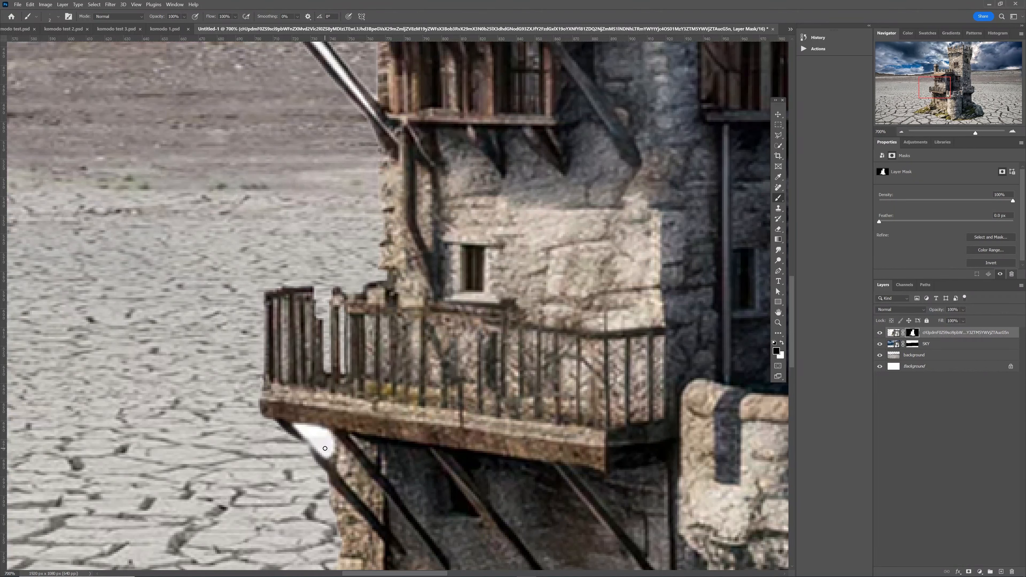
- Mask out the white patch beneath the balcony and the white gap between the roof's support struts with a small black brush
right_click(325, 448, "alt")
mouse_move(310, 428)
left_mouse_down()
mouse_move(334, 448)
mouse_move(302, 426)
mouse_move(323, 429)
mouse_move(341, 449)
mouse_move(317, 446)
left_mouse_up()
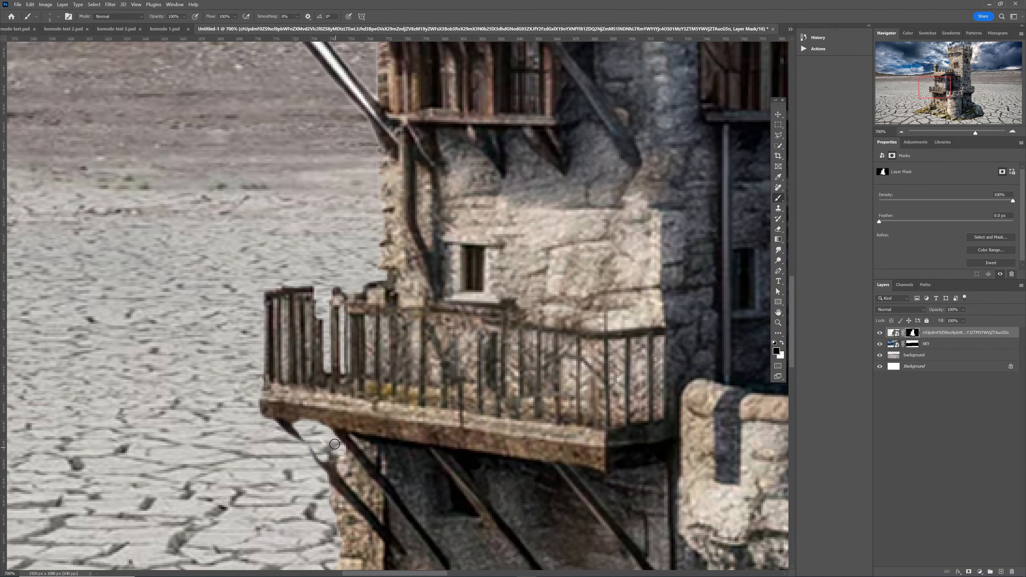
left_click_drag(435, 293, 439, 412)
left_click_drag(434, 361, 416, 320)
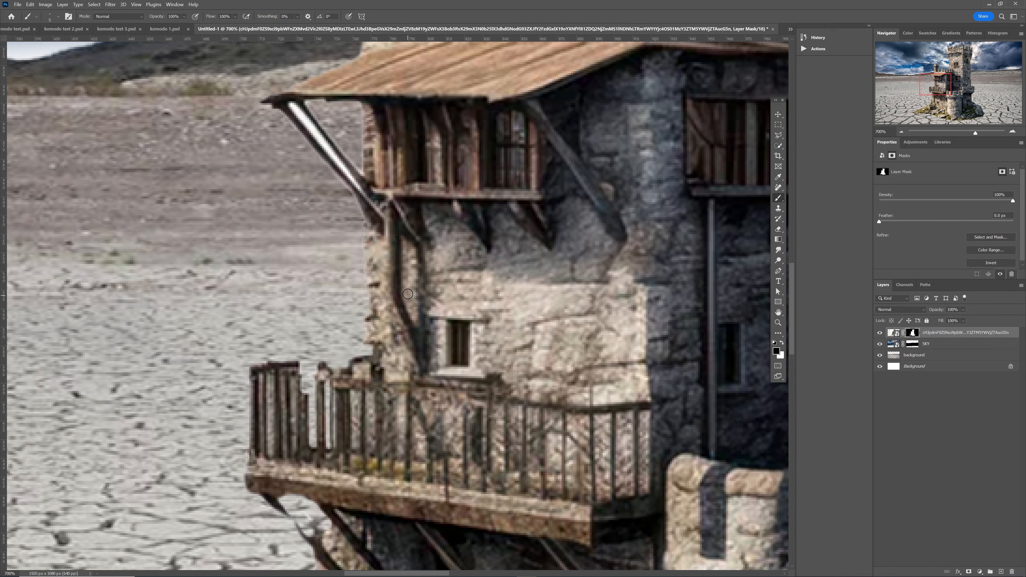
right_click(404, 270, "alt")
left_click_drag(296, 108, 359, 183)
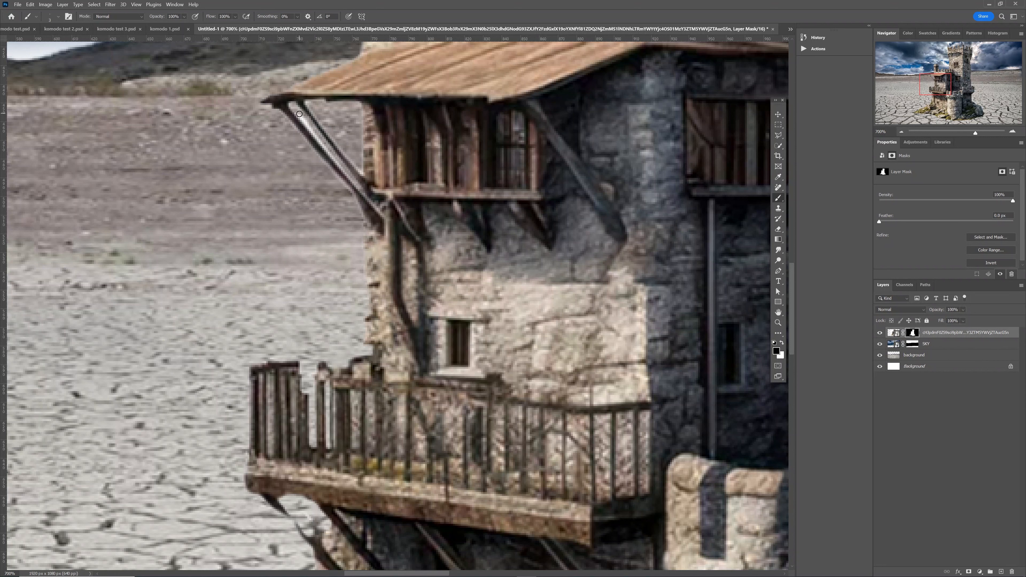
left_click_drag(309, 129, 351, 178)
key("ctrl+0")
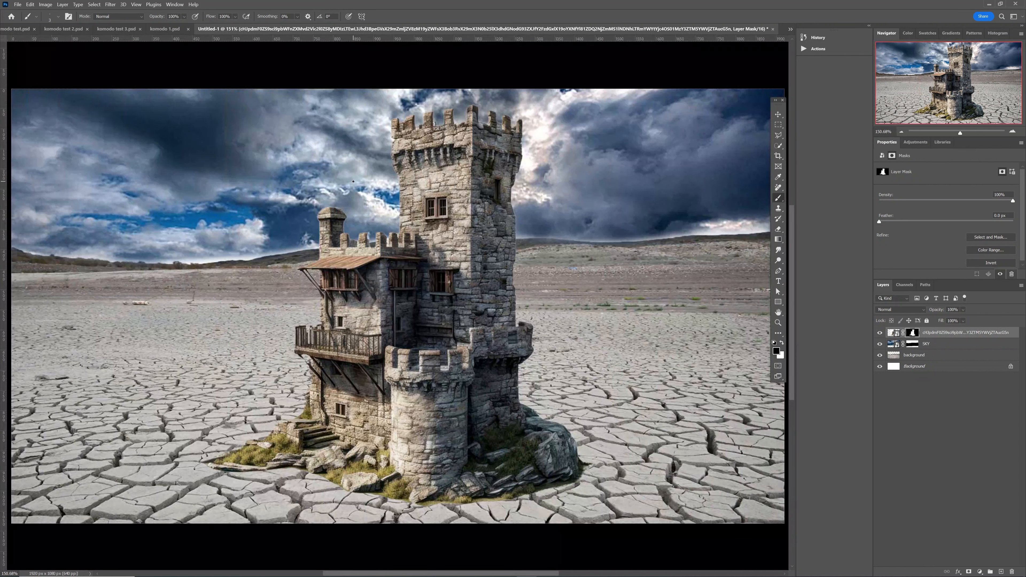
- Rename the castle layer as house
key("v")
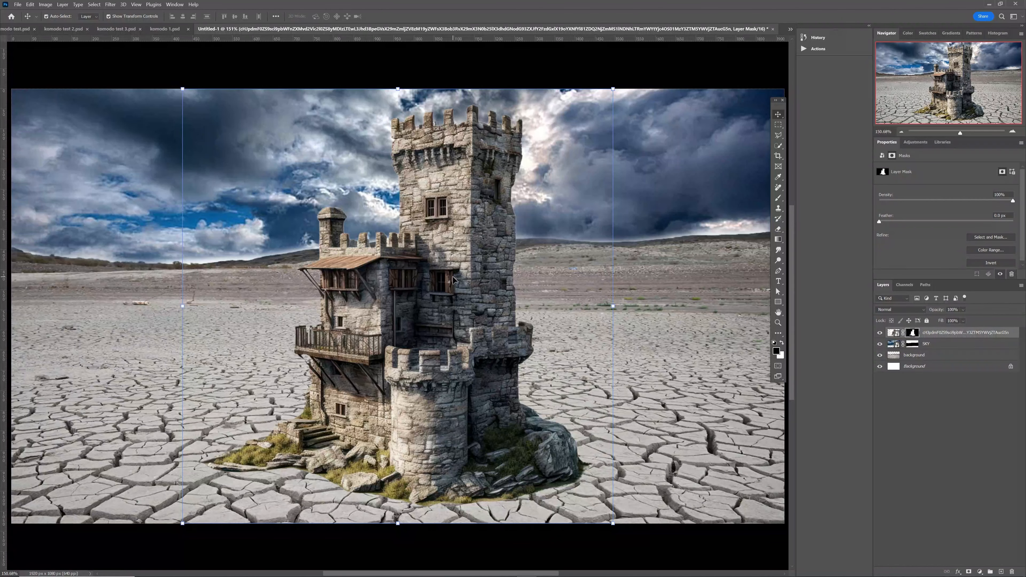
double_click(953, 333)
type("h")
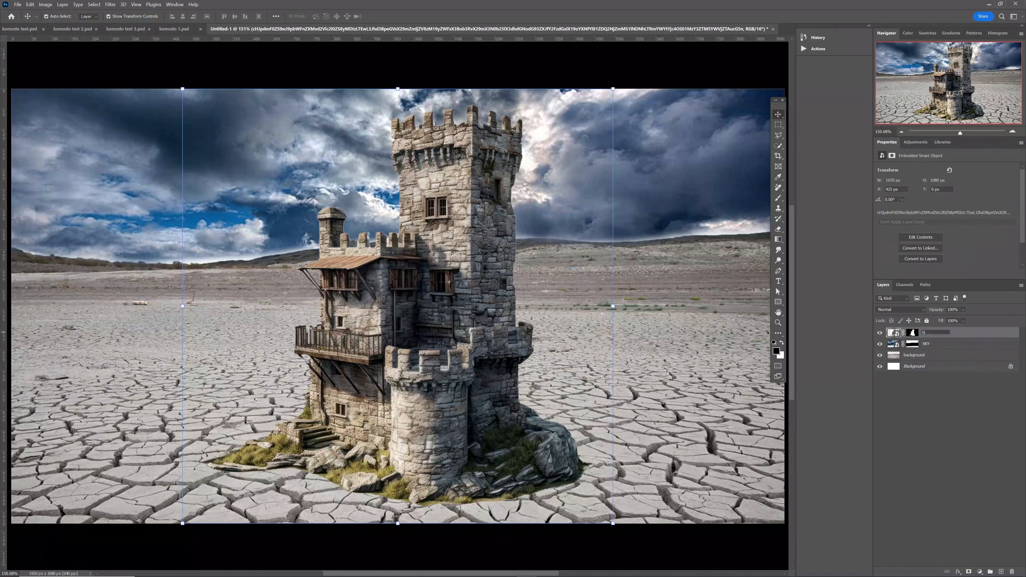
type("ouse")
key("Return")
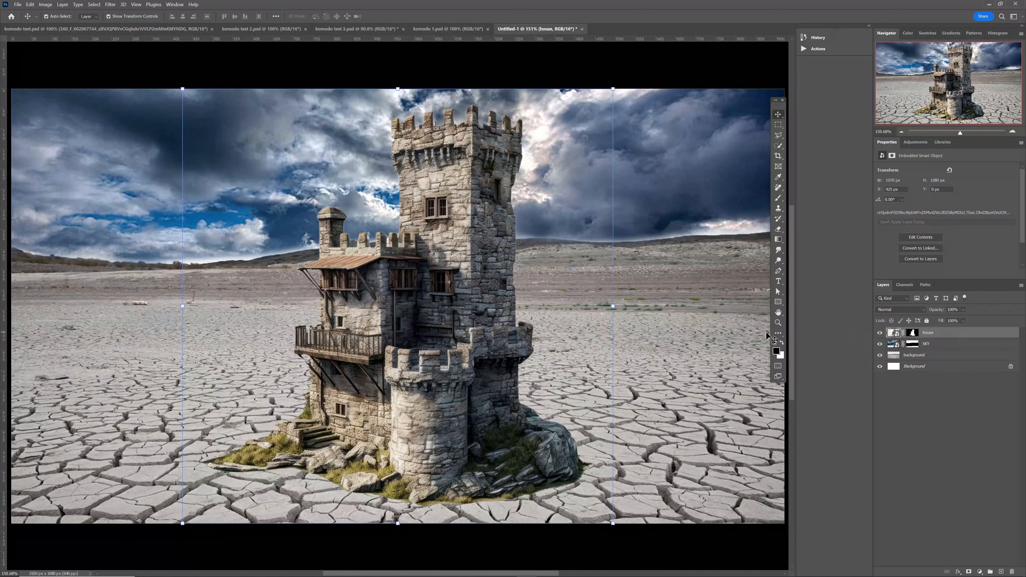
- Duplicate the castle toward the right of the scene, then move the original to the left and flip it horizontally
left_click_drag(477, 326, 626, 327)
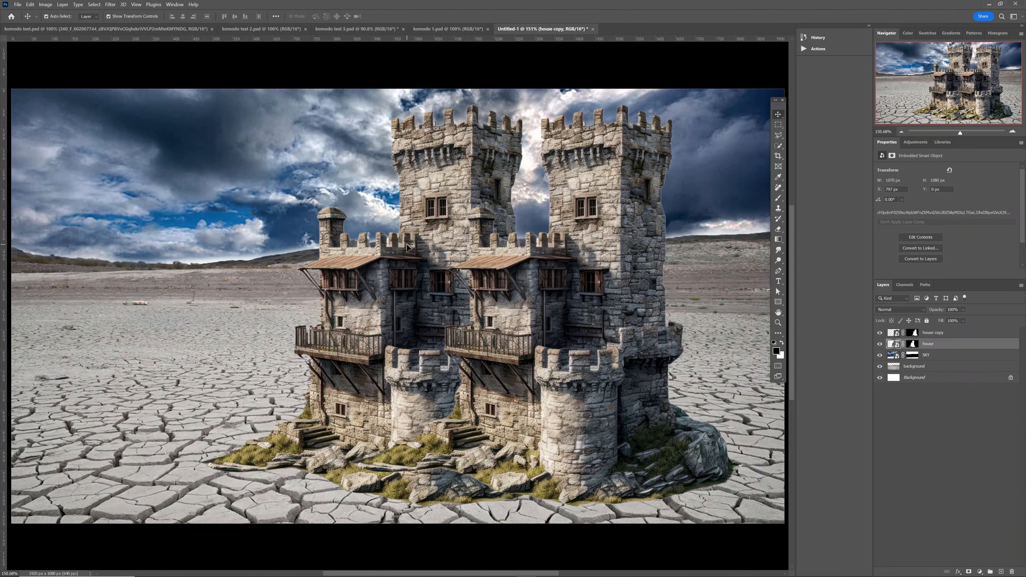
left_click_drag(406, 244, 248, 257)
key("ctrl+t")
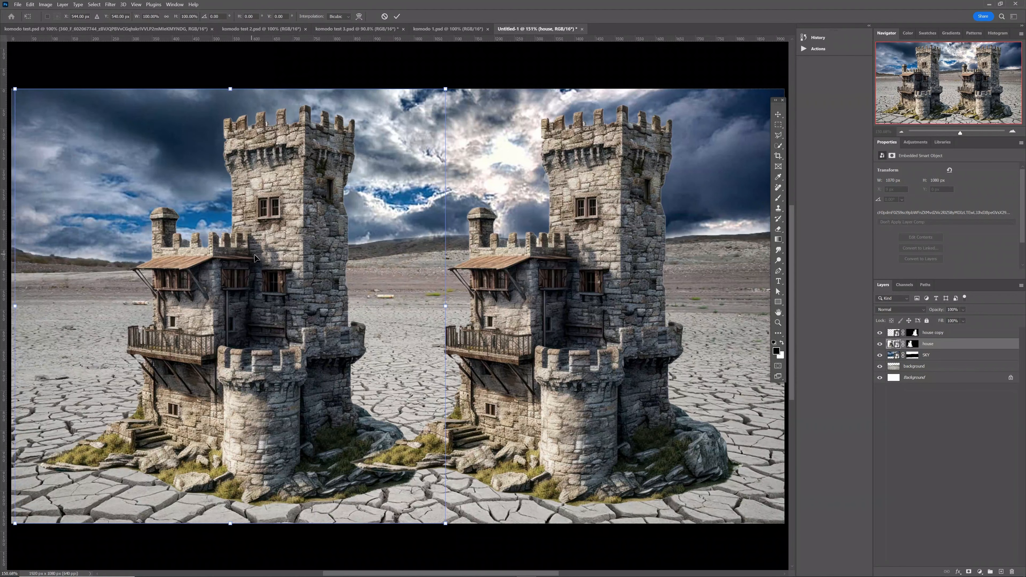
right_click(256, 256)
left_click(301, 415)
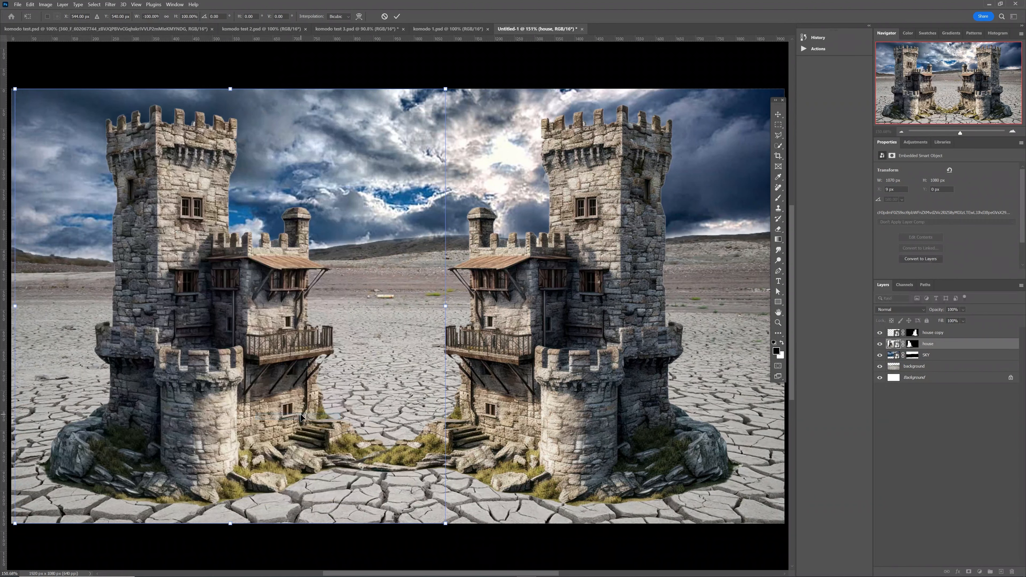
left_click_drag(303, 335, 275, 349)
key("Return")
- Scale the castle copy down to about 654 px wide and place it in the distance at the image's right edge
left_click(586, 283)
left_click_drag(763, 89, 606, 250)
left_click_drag(517, 403, 736, 244)
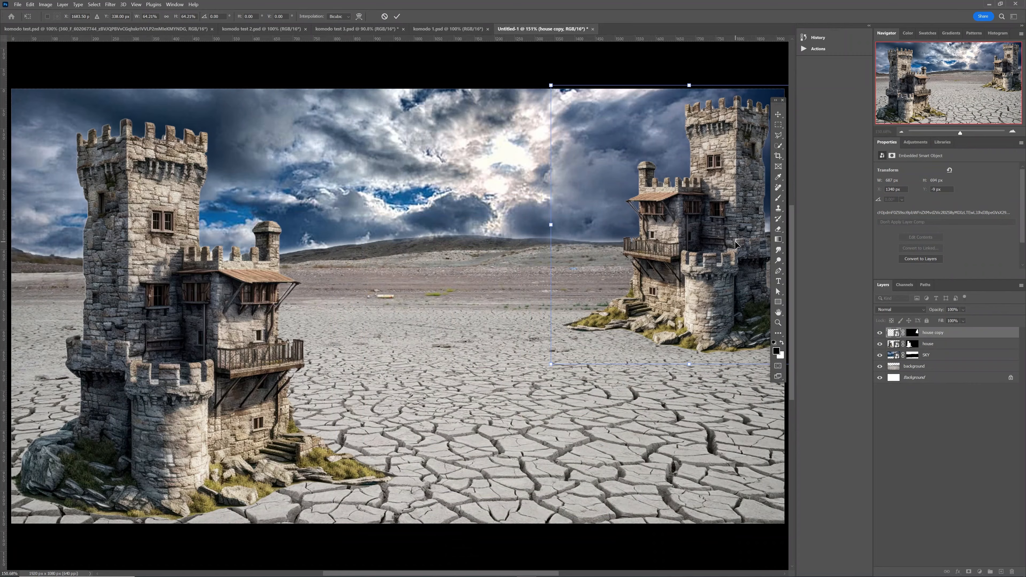
key("ctrl+minus")
left_click_drag(625, 277, 636, 279)
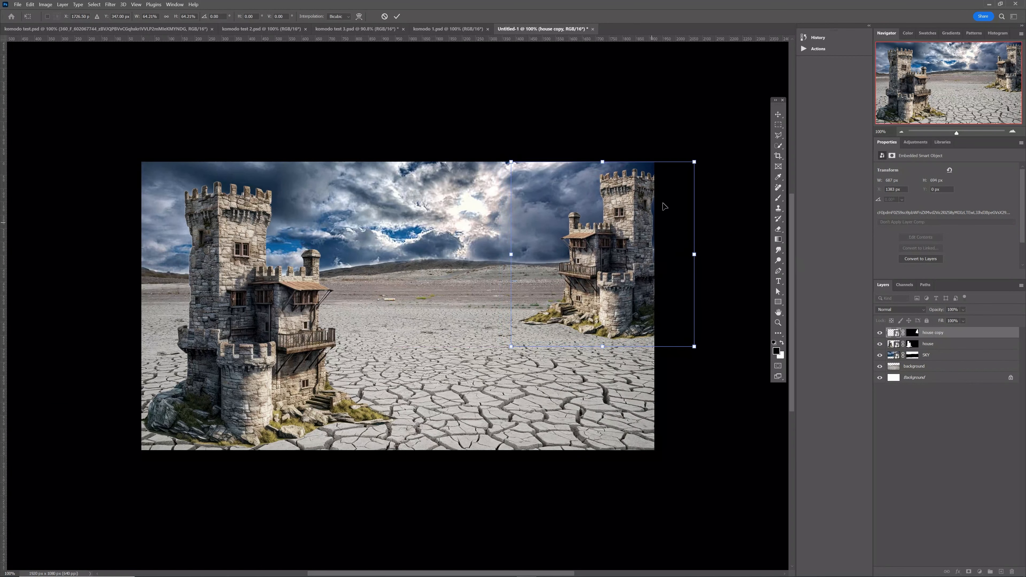
left_click_drag(694, 161, 686, 170)
left_click_drag(627, 241, 636, 239)
key("Return")
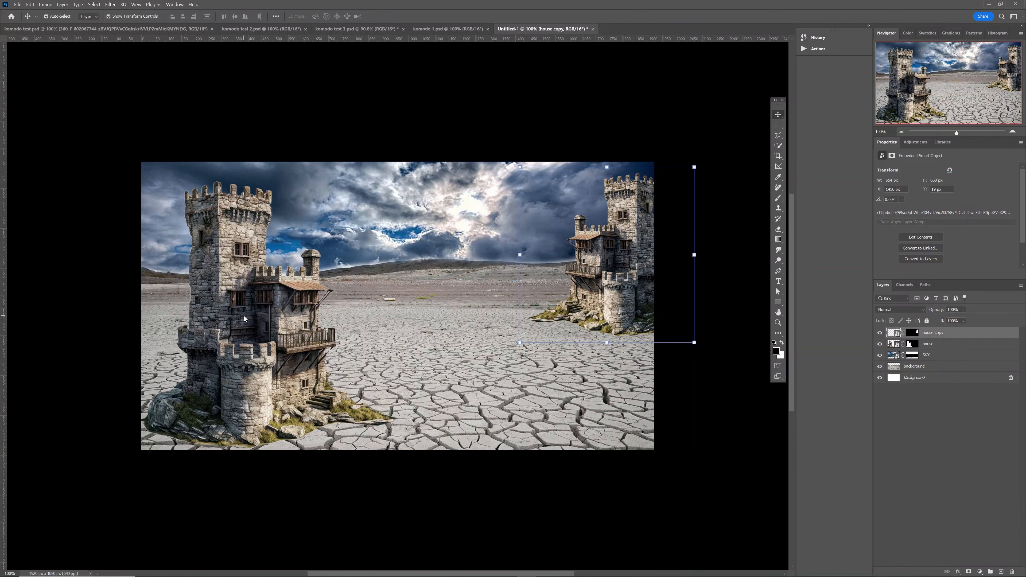
- Enlarge the foreground castle to about 102.5% and shift it partly beyond the image's left edge
left_click_drag(243, 318, 243, 312)
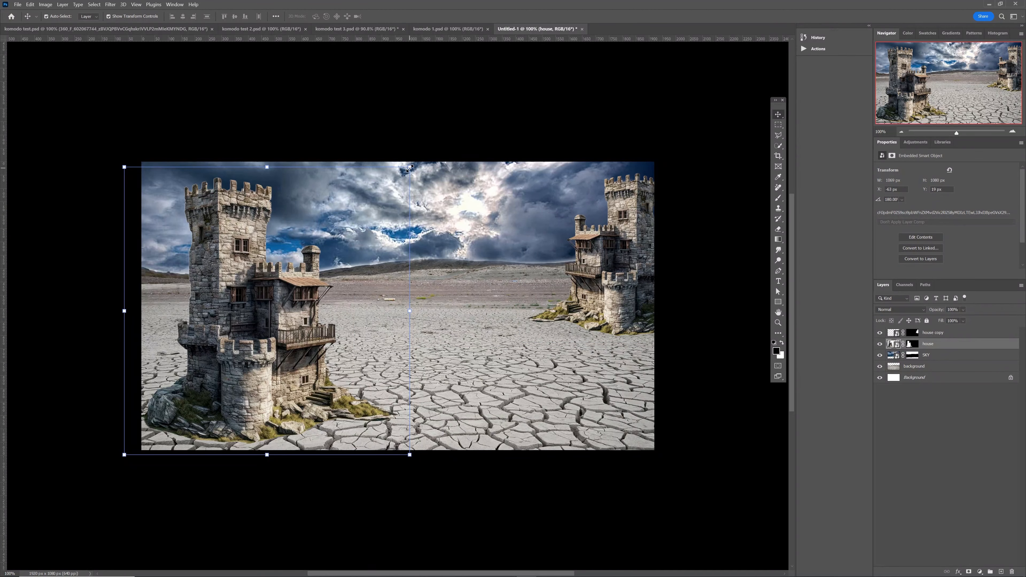
left_click_drag(410, 168, 419, 162)
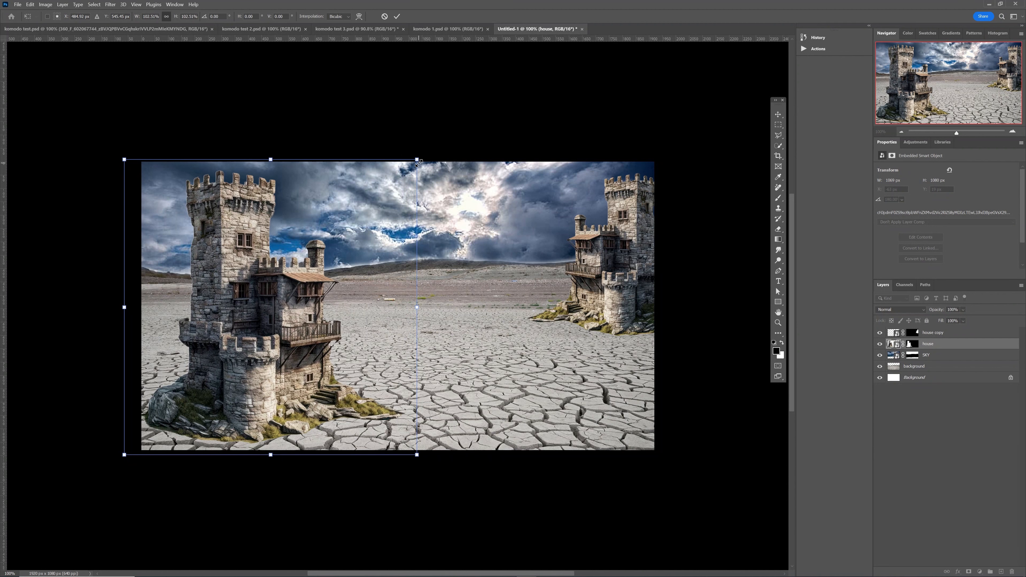
left_click_drag(269, 327, 219, 338)
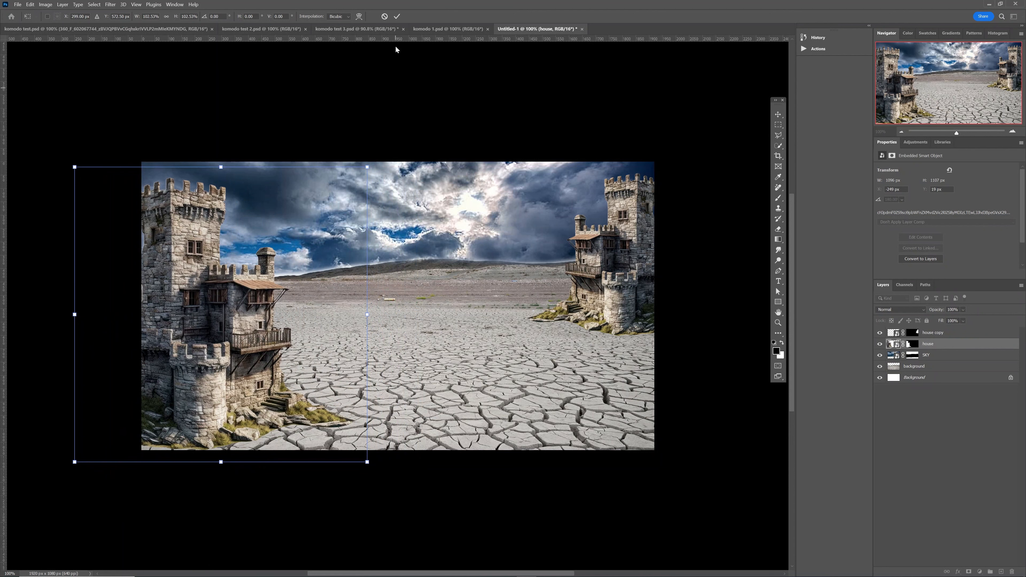
left_click(398, 16)
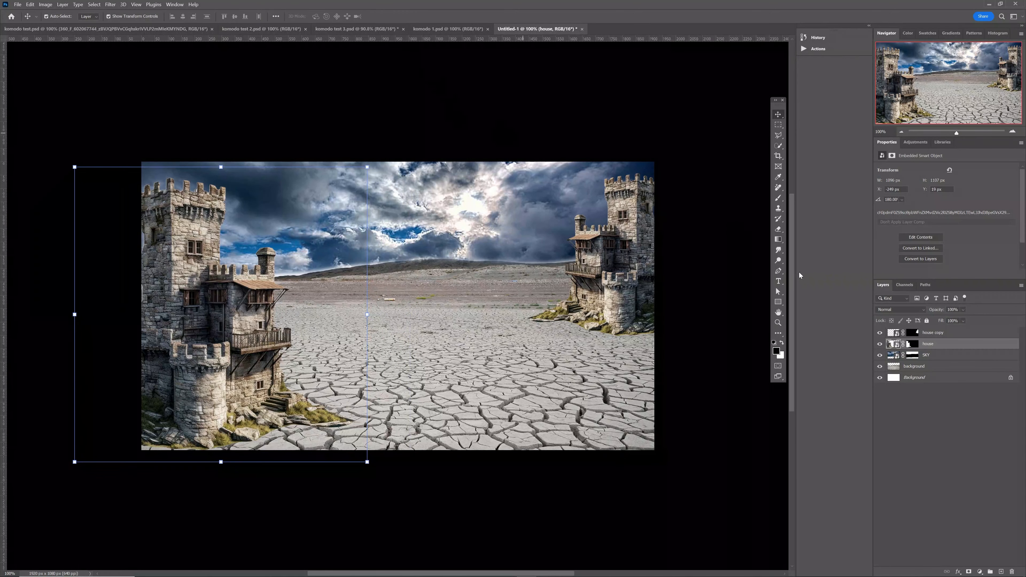
- Group the house and house copy layers and name the group house
left_click(944, 344, "ctrl")
left_click(944, 343, "ctrl")
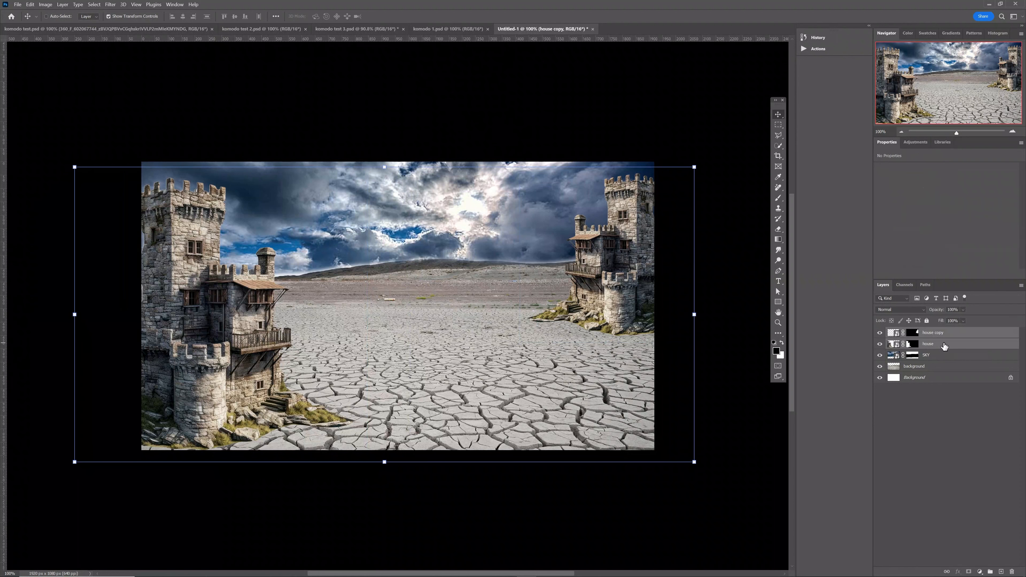
key("ctrl+g")
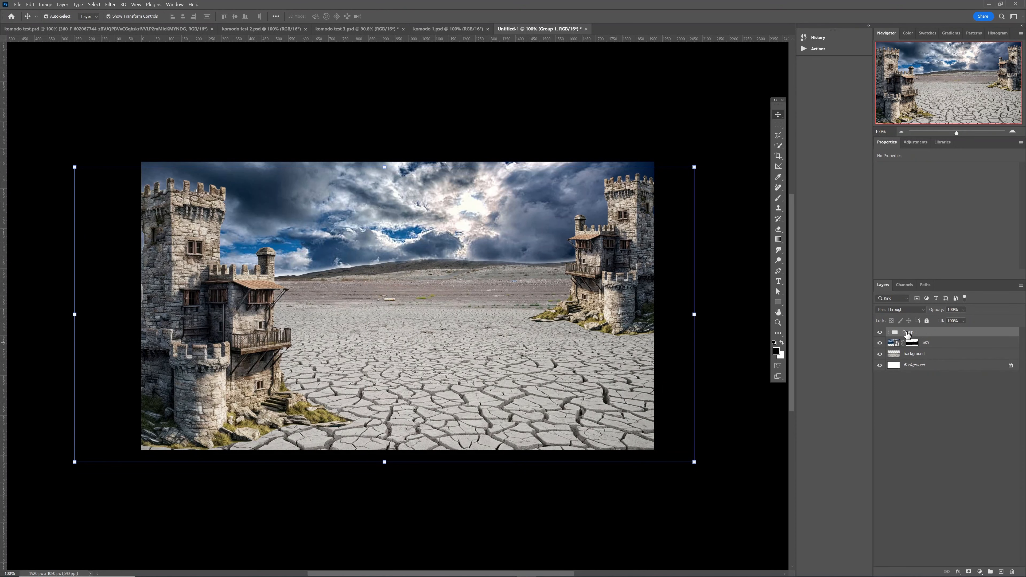
double_click(909, 332)
type("house")
key("Return")
- Add a layer mask to the house group and paint out the outer tip of rocks at the foreground castle's base in black
left_click(969, 571)
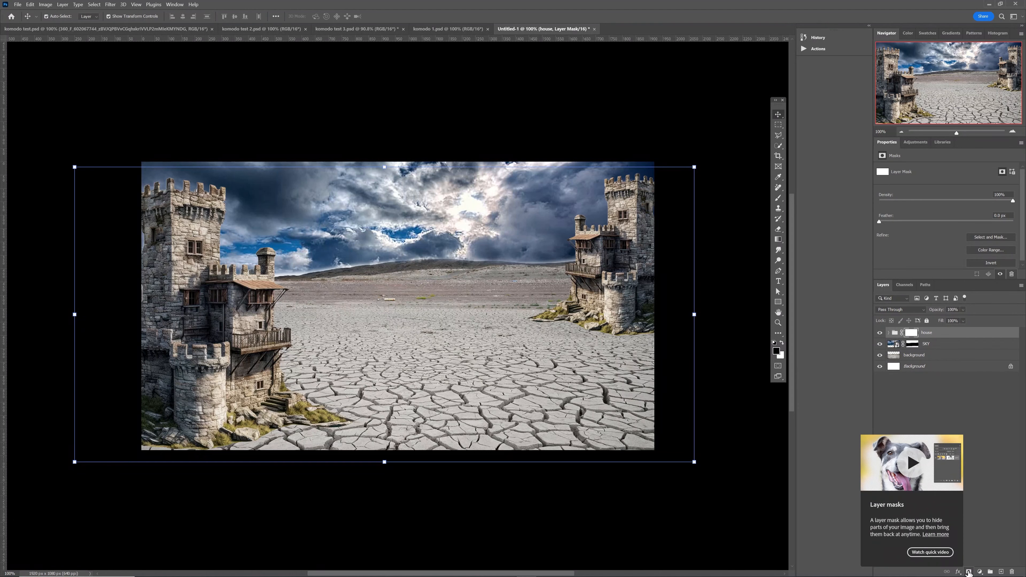
key("b")
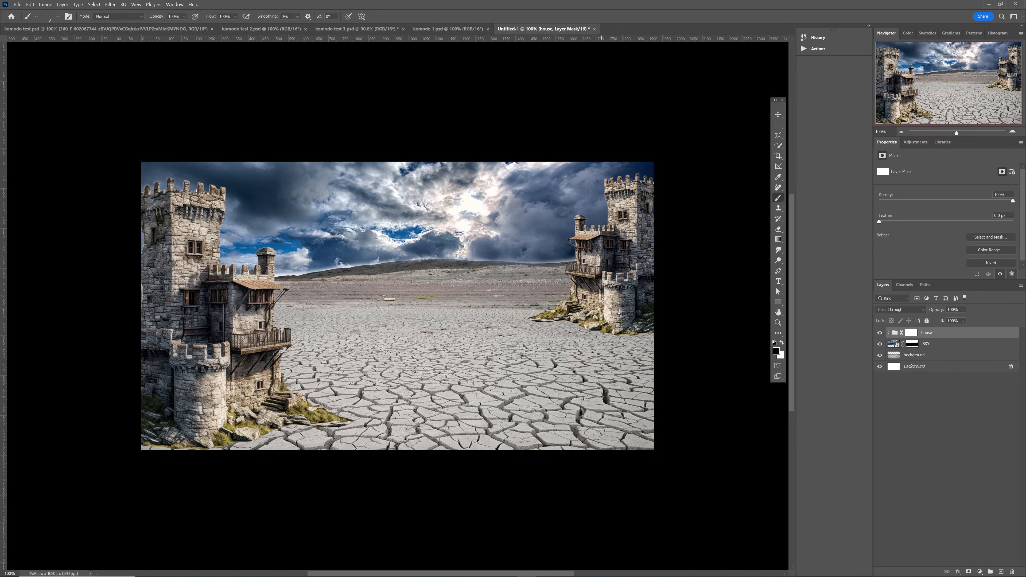
left_click_drag(549, 399, 564, 401)
key("ctrl+0")
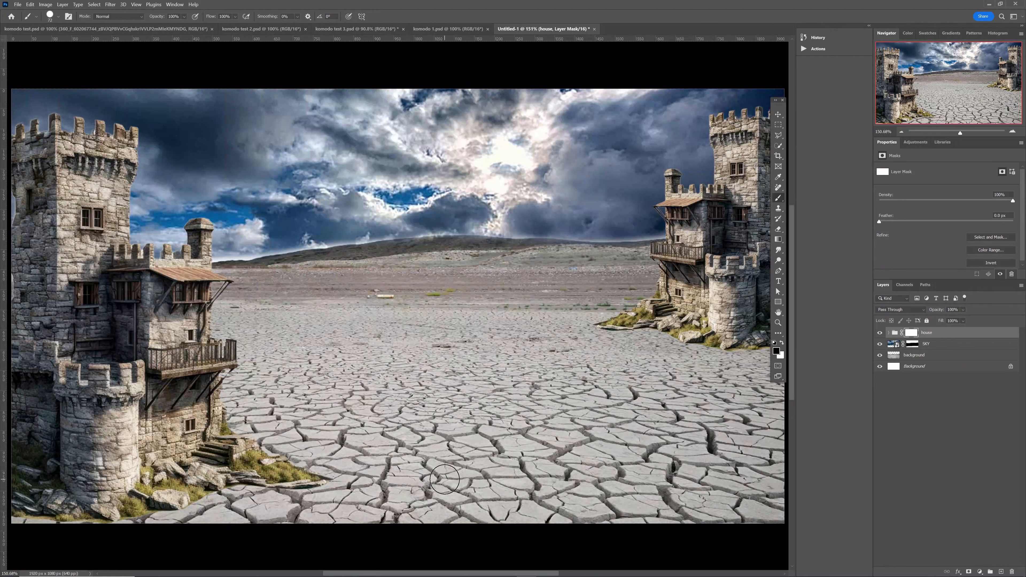
mouse_move(287, 502)
left_mouse_down()
mouse_move(275, 499)
mouse_move(313, 475)
left_mouse_up()
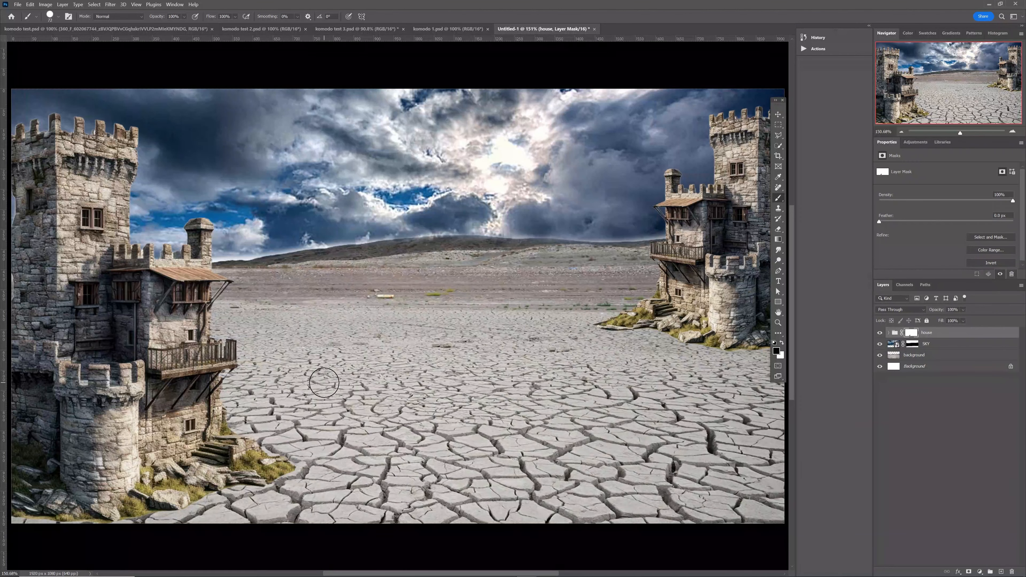
- Blend the grassy, rocky bases of both castles into the cracked ground by painting black on the group mask with a Soft Round brush
right_click(325, 386)
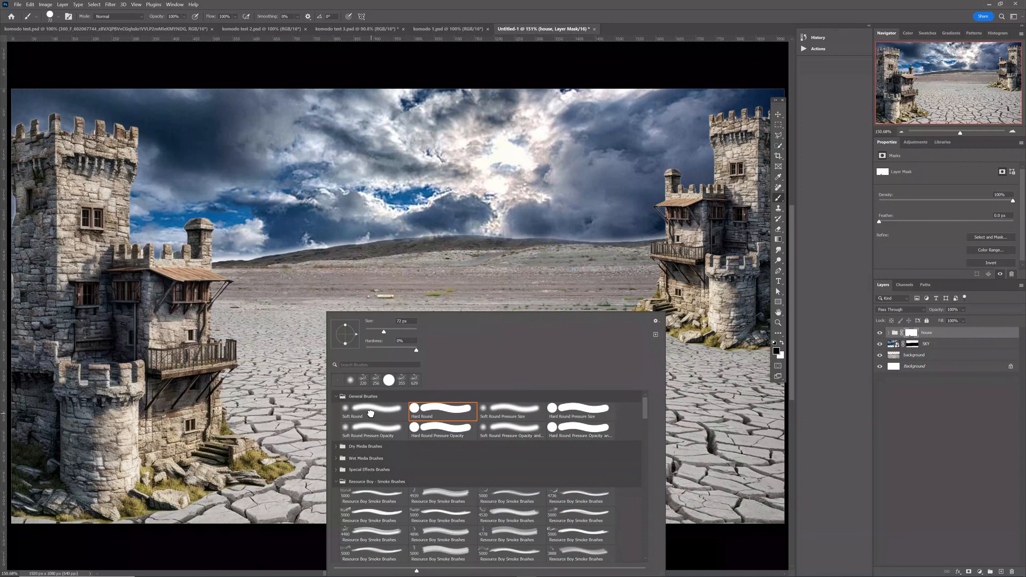
left_click(372, 414)
left_click(397, 276)
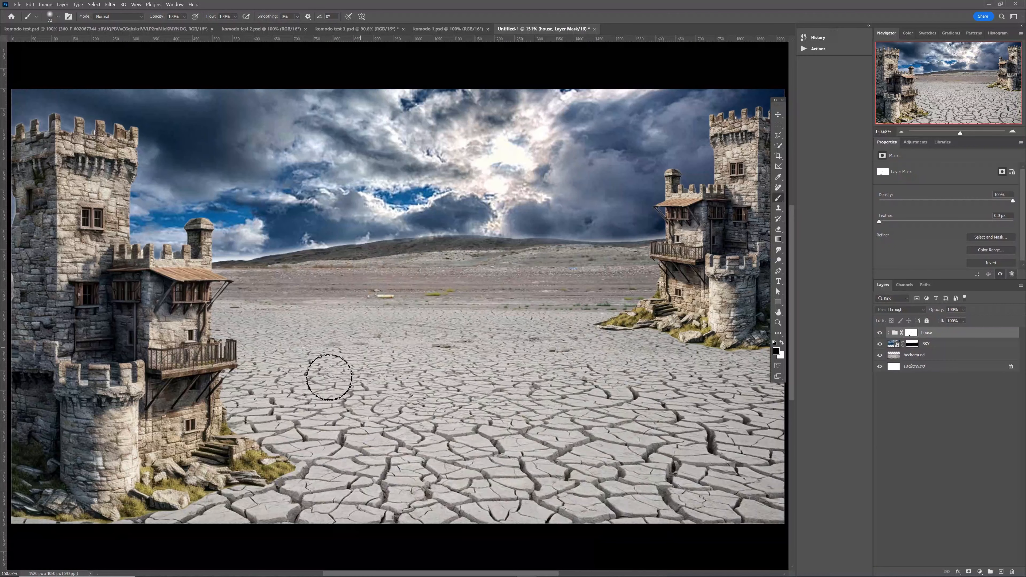
mouse_move(295, 452)
left_mouse_down()
mouse_move(270, 494)
mouse_move(158, 517)
mouse_move(259, 469)
mouse_move(206, 495)
mouse_move(172, 531)
mouse_move(195, 518)
mouse_move(58, 529)
mouse_move(127, 530)
mouse_move(255, 464)
mouse_move(248, 473)
left_mouse_up()
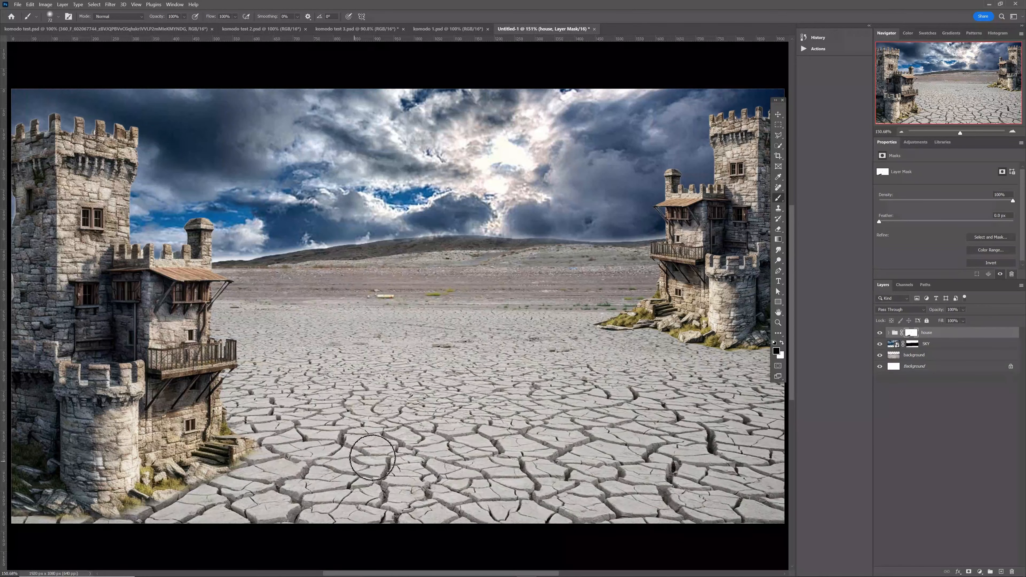
mouse_move(610, 334)
left_mouse_down()
mouse_move(598, 325)
mouse_move(756, 360)
left_mouse_up()
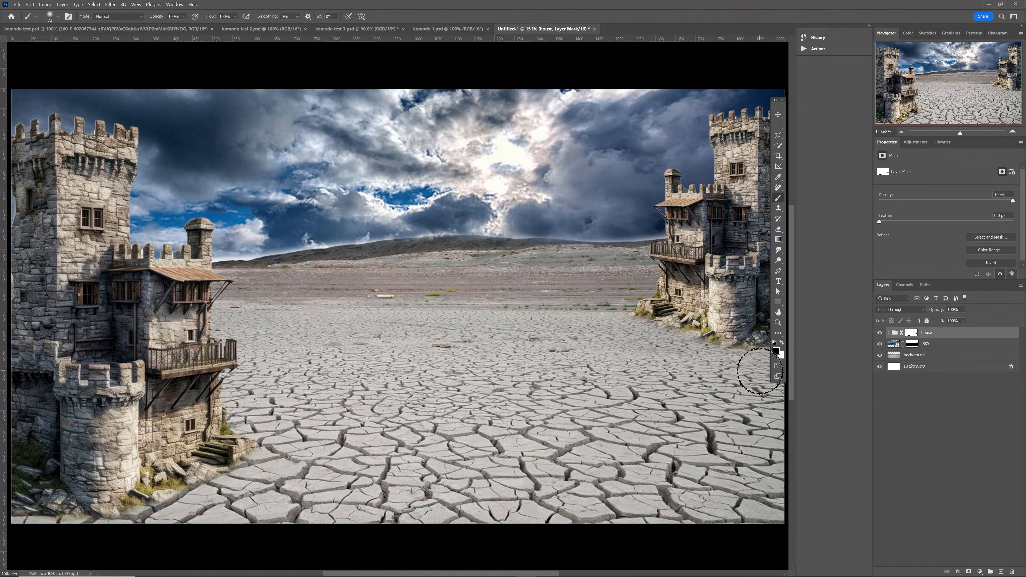
key("ctrl+1")
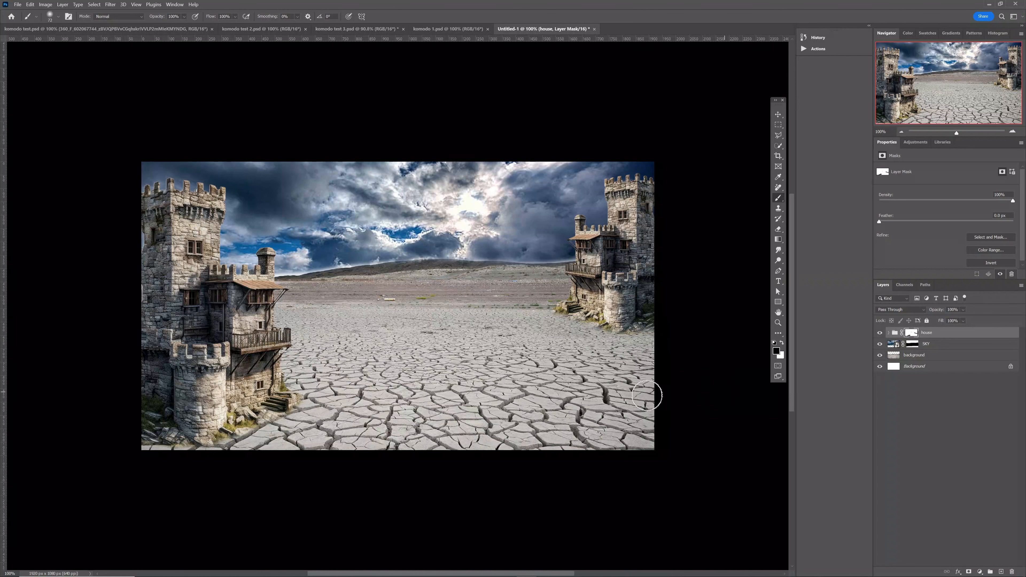
- Add a Color Balance adjustment clipped to the cracked-ground background layer and shift its midtones to about -87 toward cyan
key("v")
left_click(551, 387)
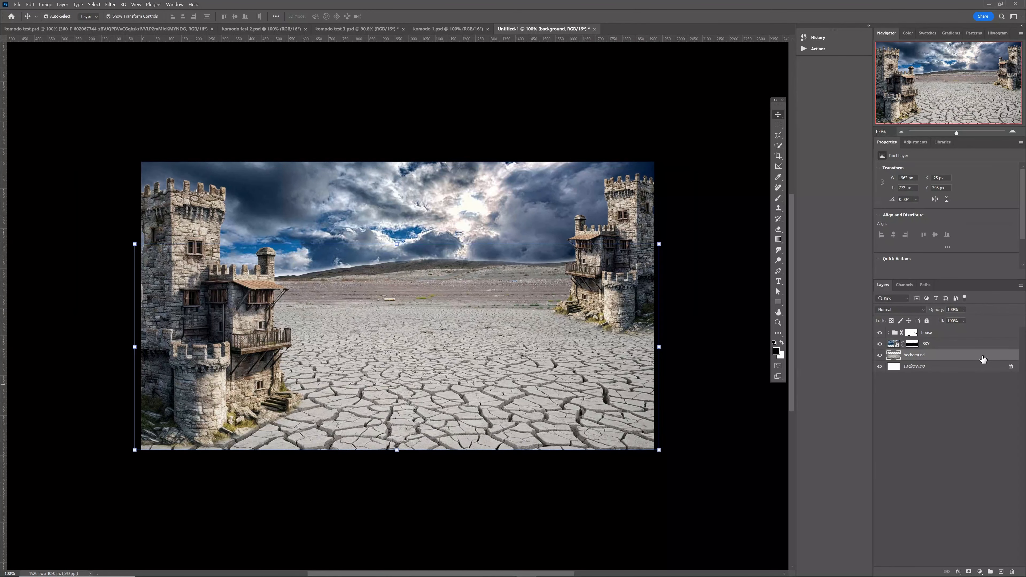
left_click(912, 142)
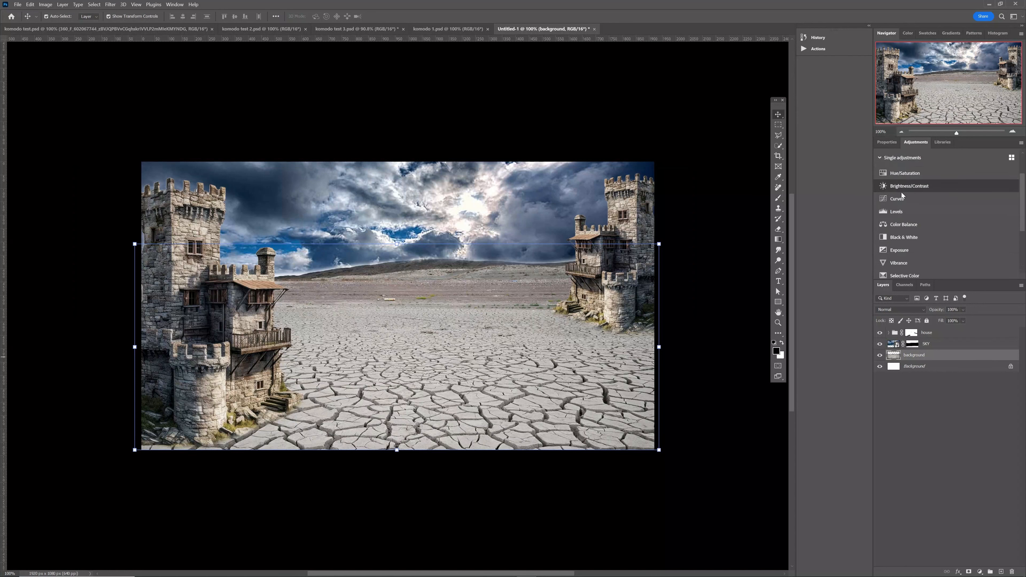
left_click(901, 223)
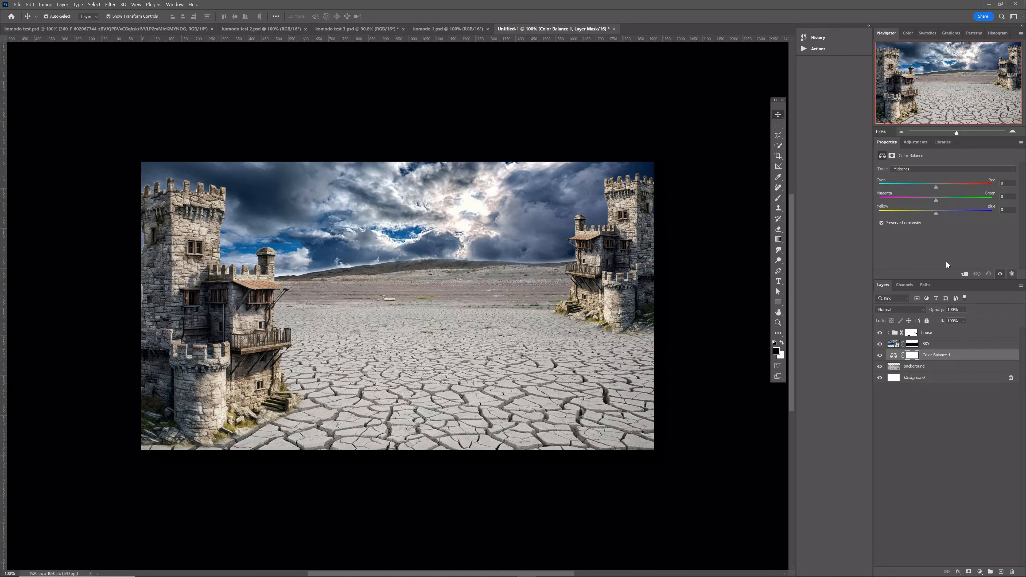
left_click(966, 275)
left_click_drag(911, 186, 893, 190)
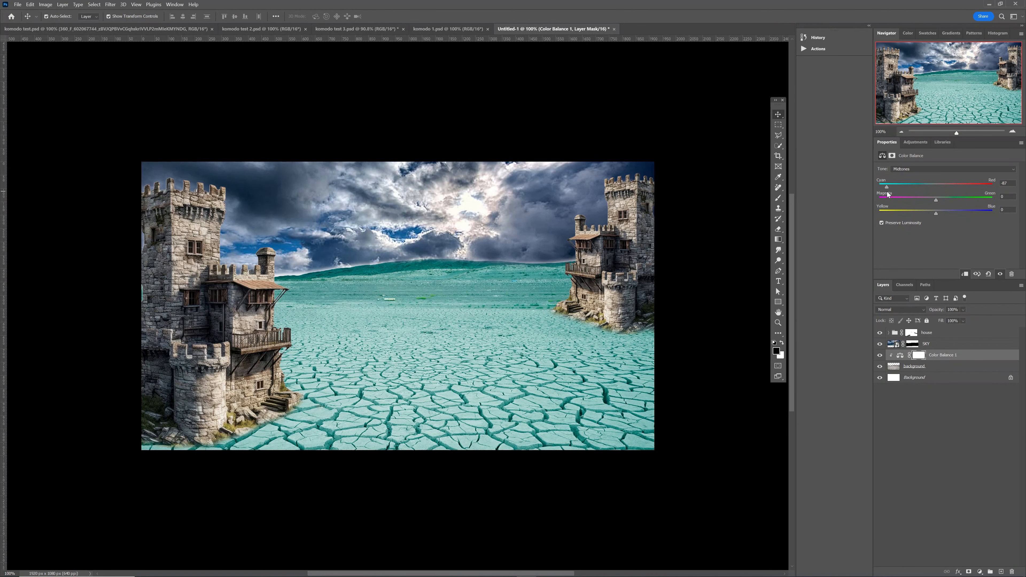
- Add a Color Balance adjustment clipped to the SKY layer with midtones at -70 toward cyan and -47 toward yellow
left_click(942, 346)
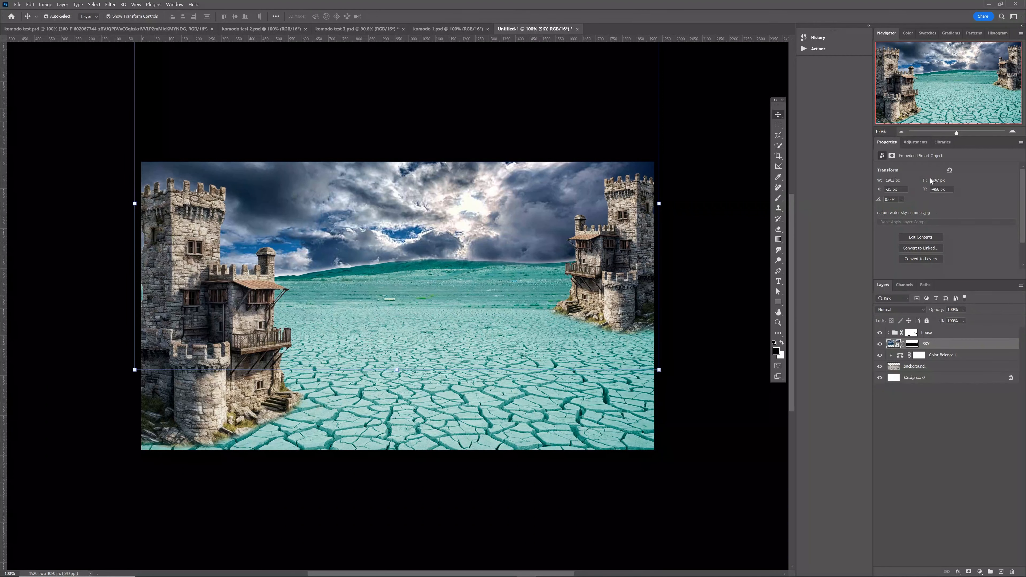
left_click(915, 142)
left_click(919, 225)
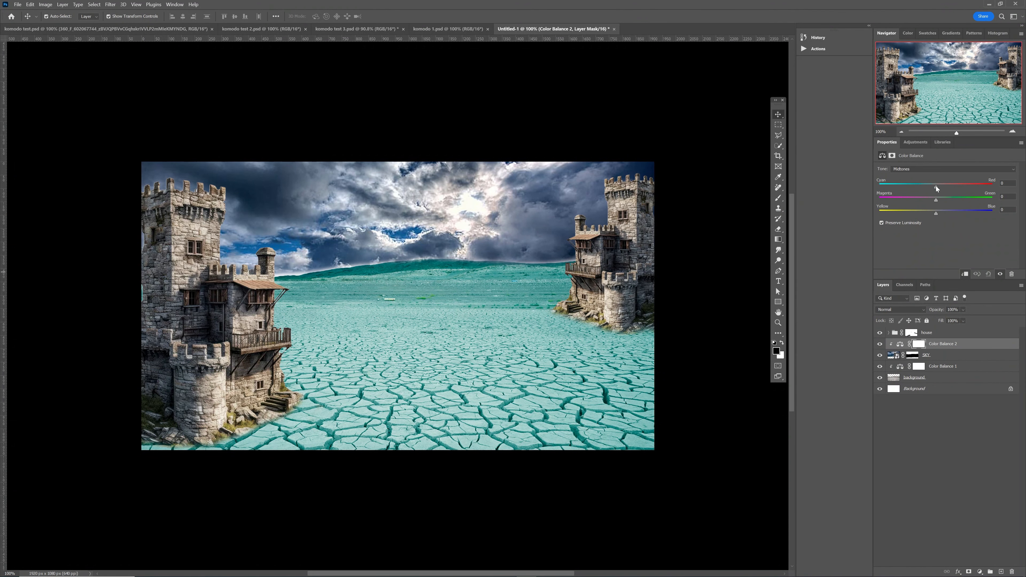
left_click_drag(936, 187, 917, 216)
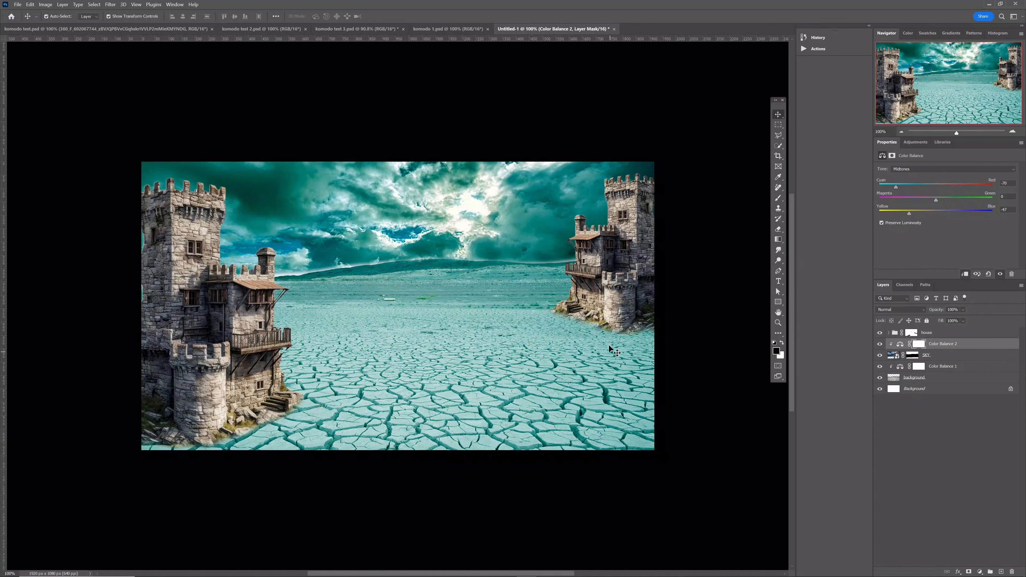
- Darken the cracked ground with a clipped Levels adjustment: raise the black input, set the midtone to 0.80 and the output white to 160
left_click(533, 388)
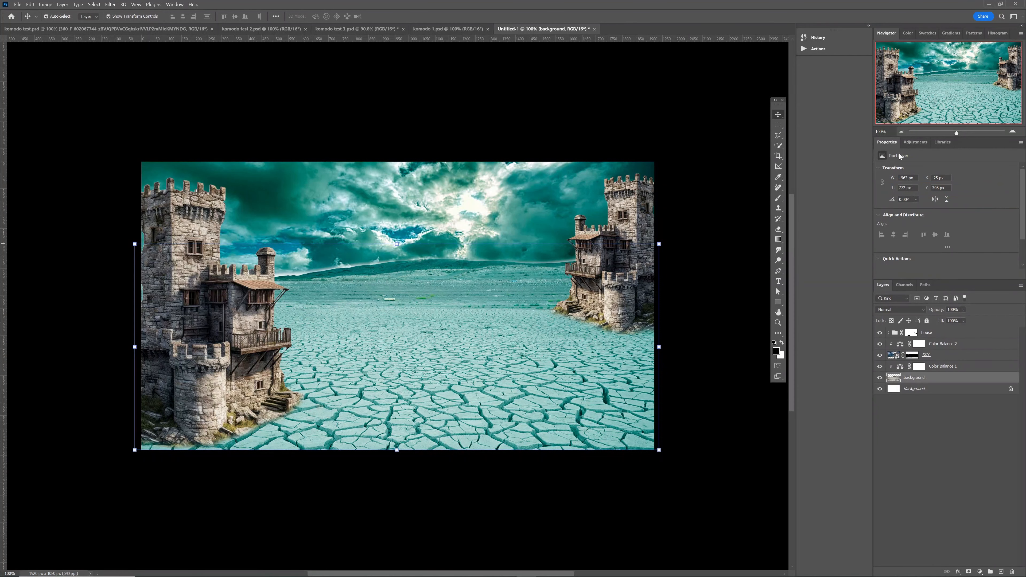
left_click(911, 147)
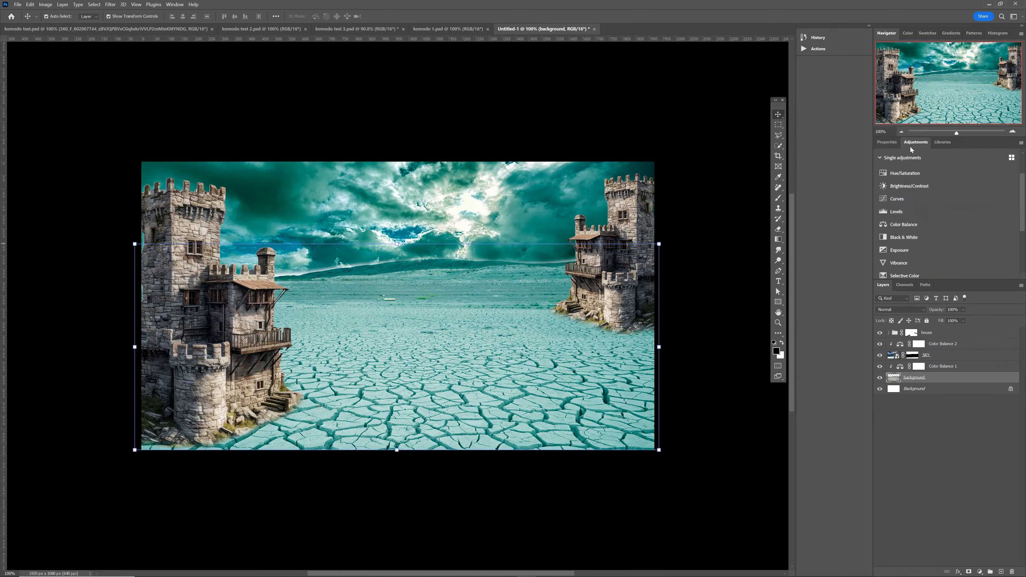
left_click(910, 209)
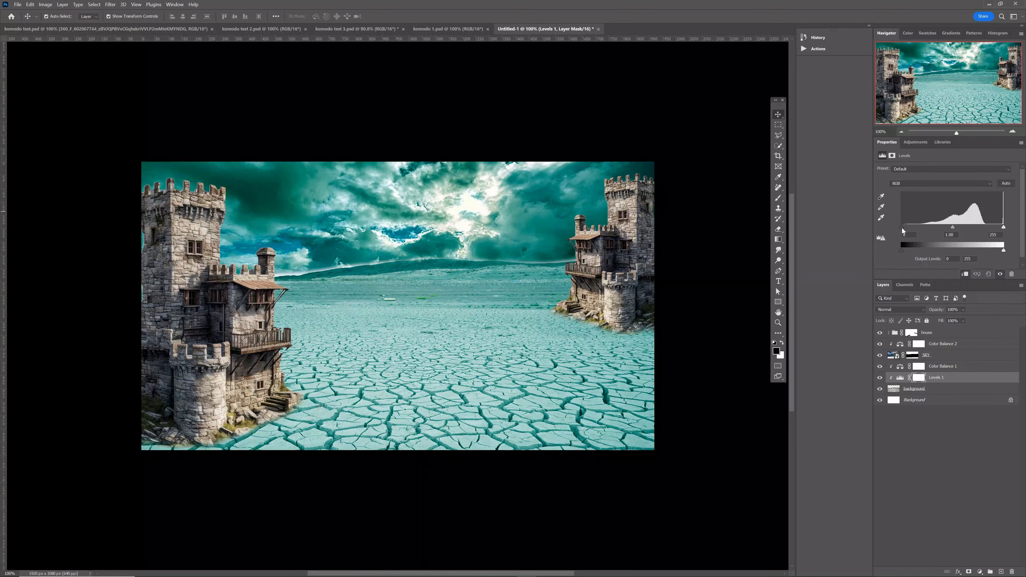
left_click_drag(912, 229, 967, 226)
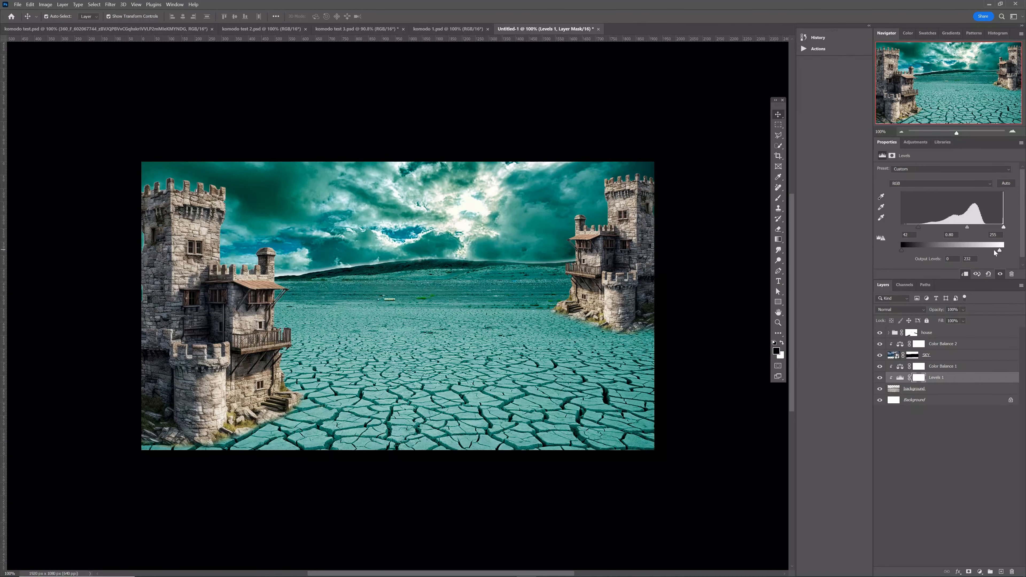
left_click_drag(995, 250, 966, 251)
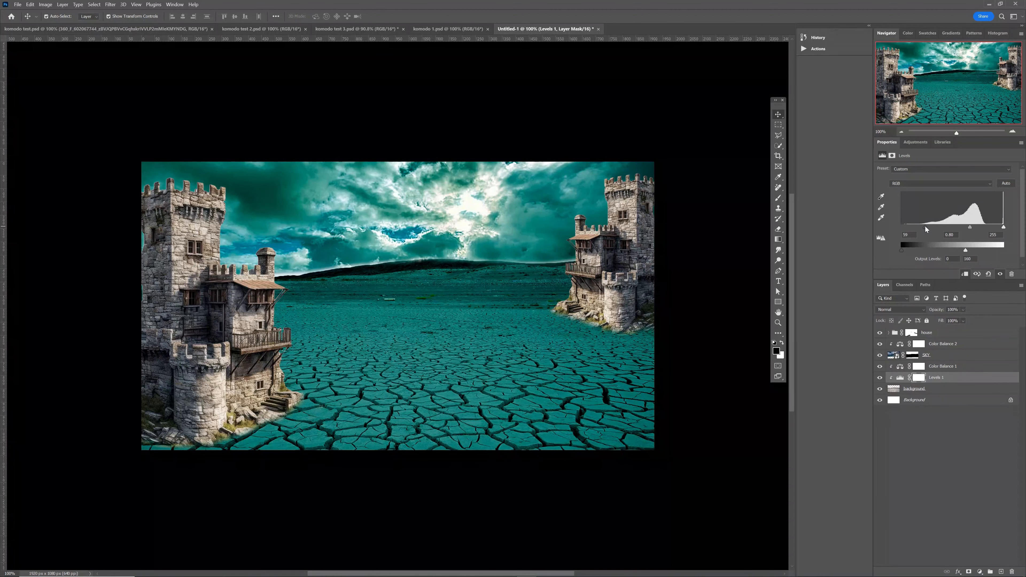
- Darken the SKY layer with a clipped Levels adjustment using black input 14, midtone 0.76 and output white 230
left_click(547, 209)
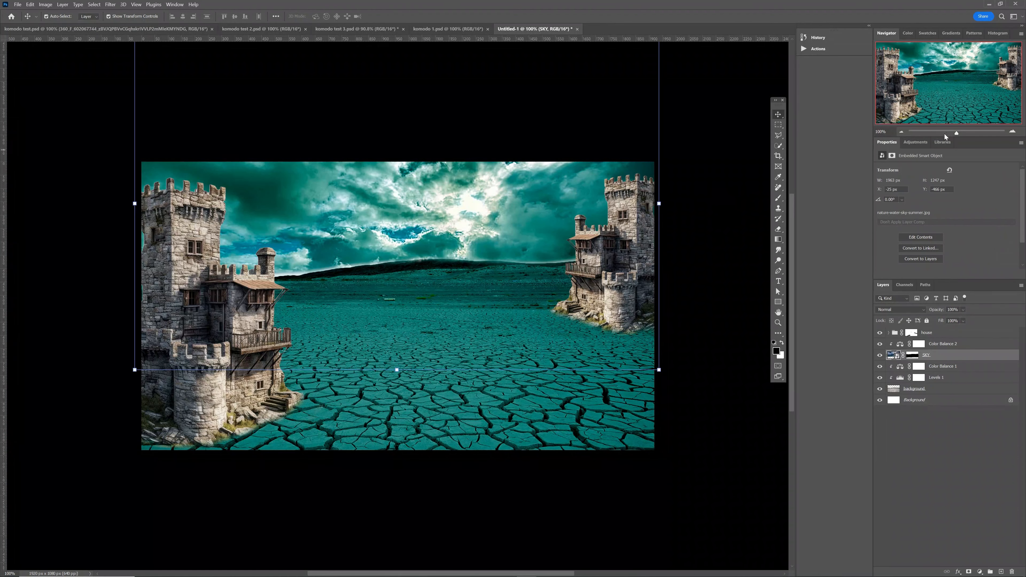
left_click(926, 141)
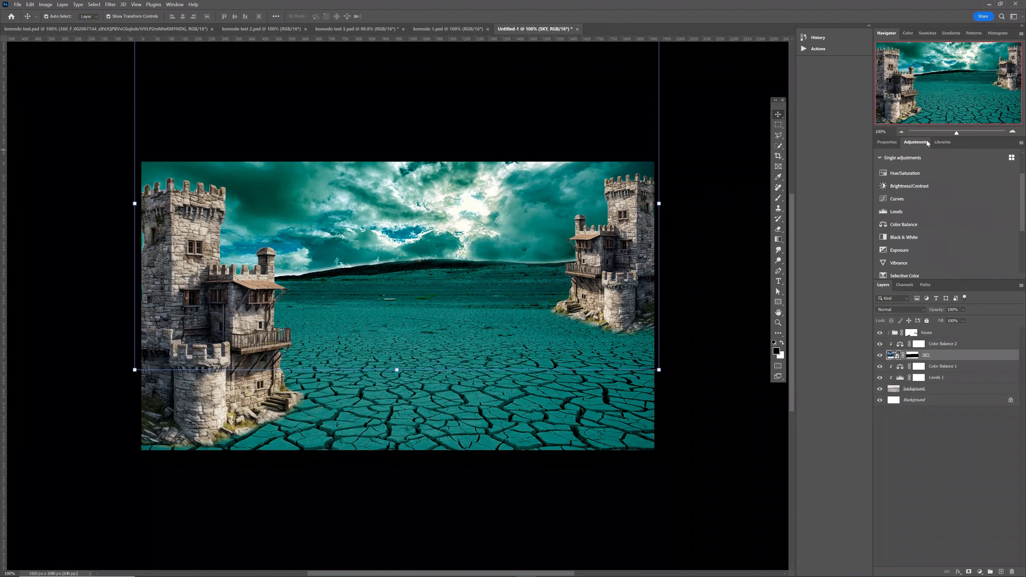
left_click(916, 211)
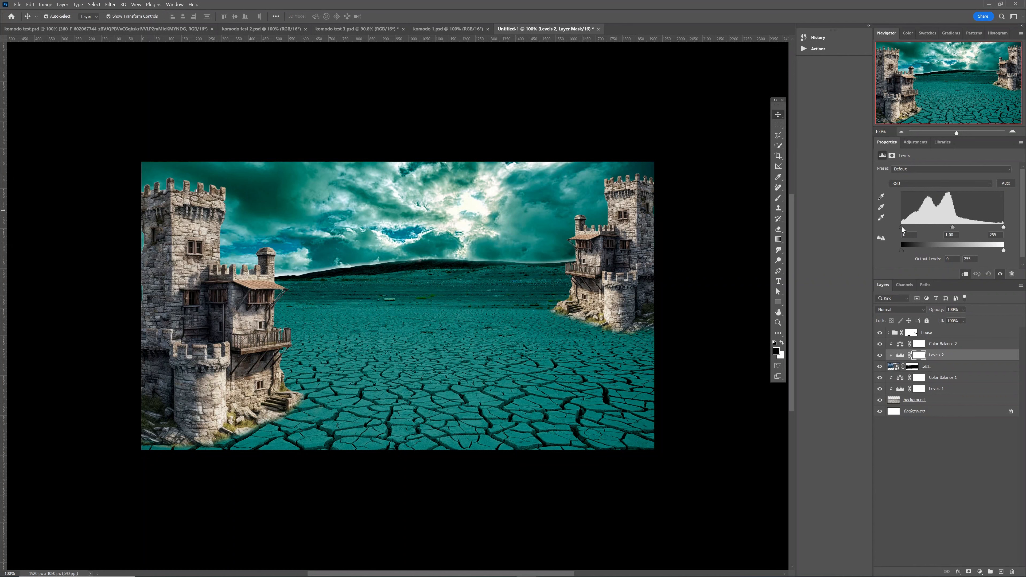
left_click_drag(903, 228, 964, 228)
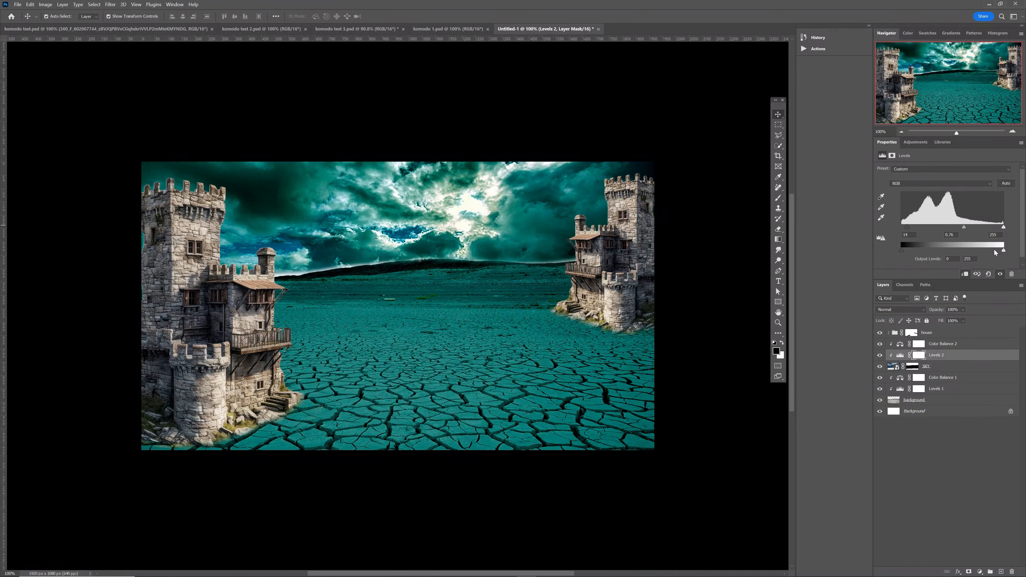
left_click_drag(1002, 251, 998, 251)
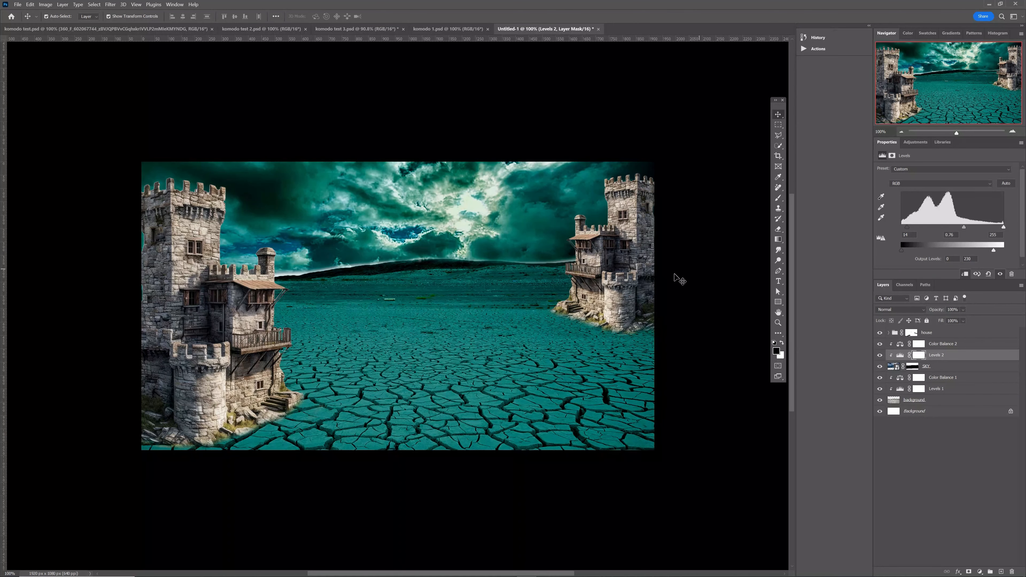
- Add a Color Balance adjustment clipped to the house group, shifting midtones to -86 toward cyan and somewhat toward yellow
left_click(889, 332)
left_click(911, 334)
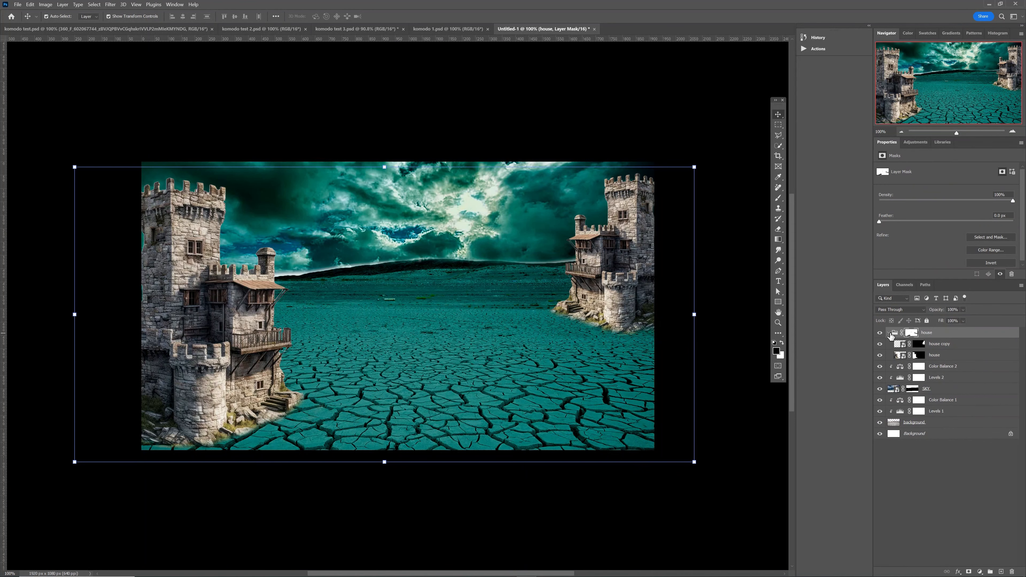
left_click(889, 332)
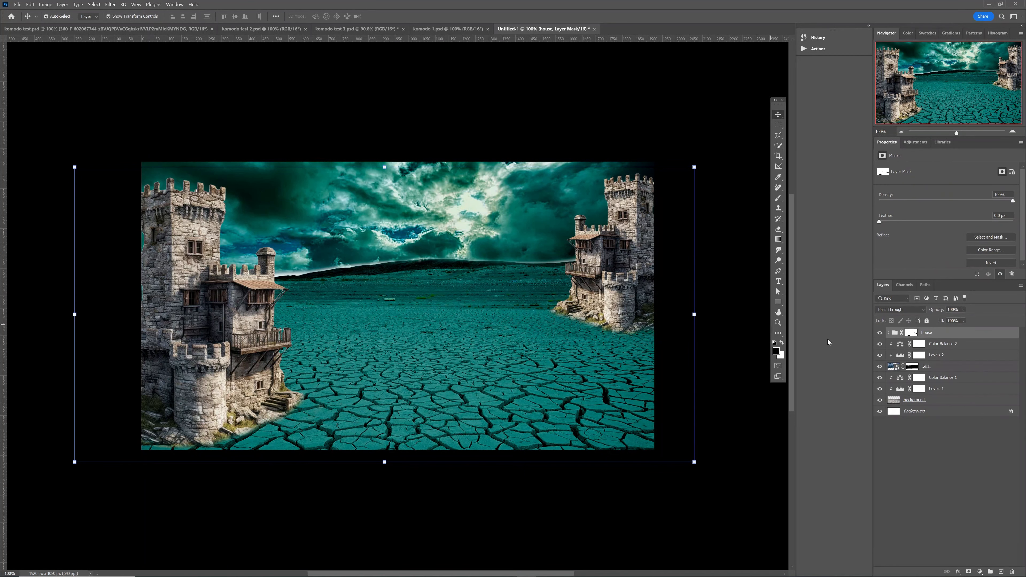
left_click(913, 144)
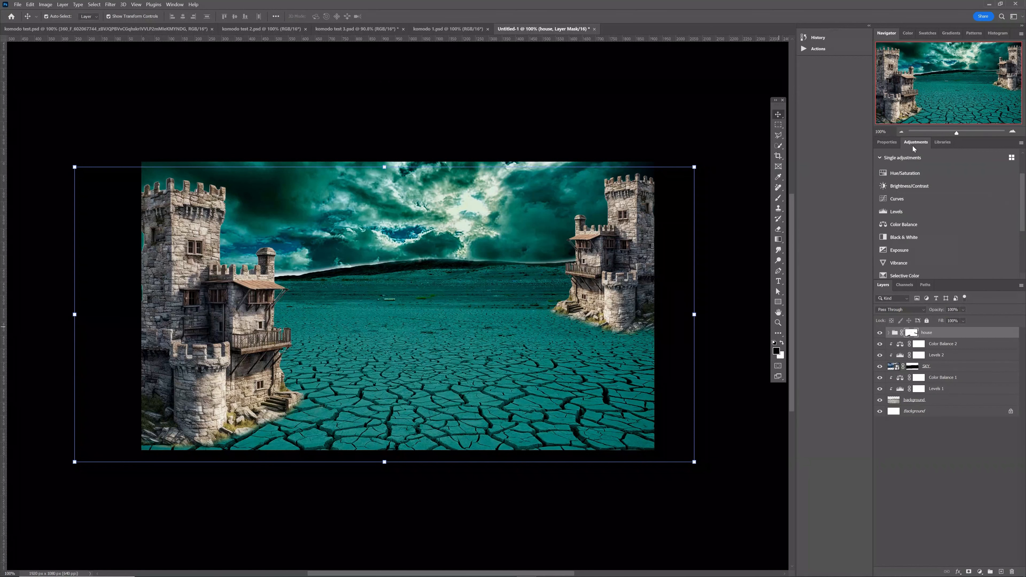
left_click(918, 225)
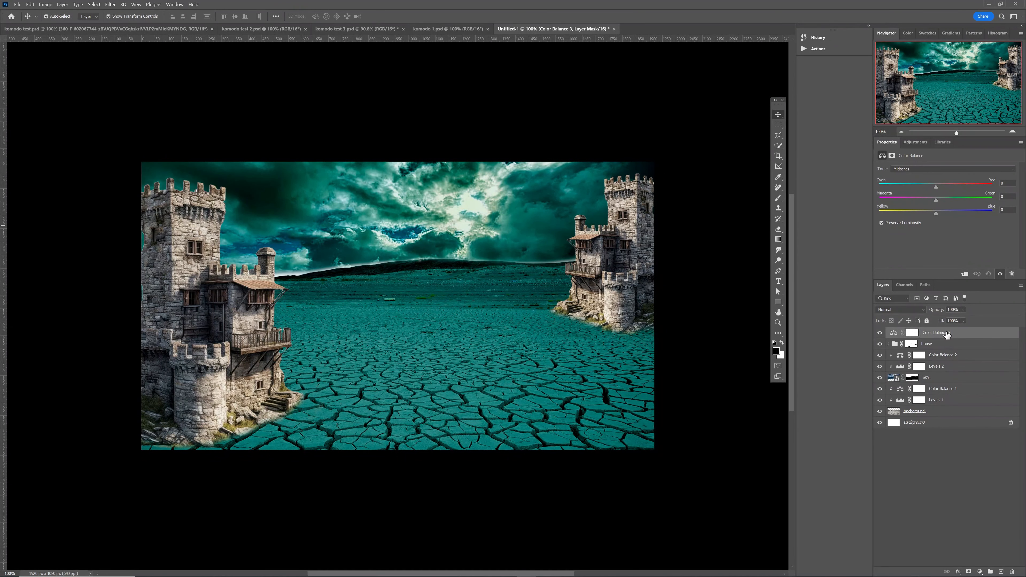
left_click(965, 274)
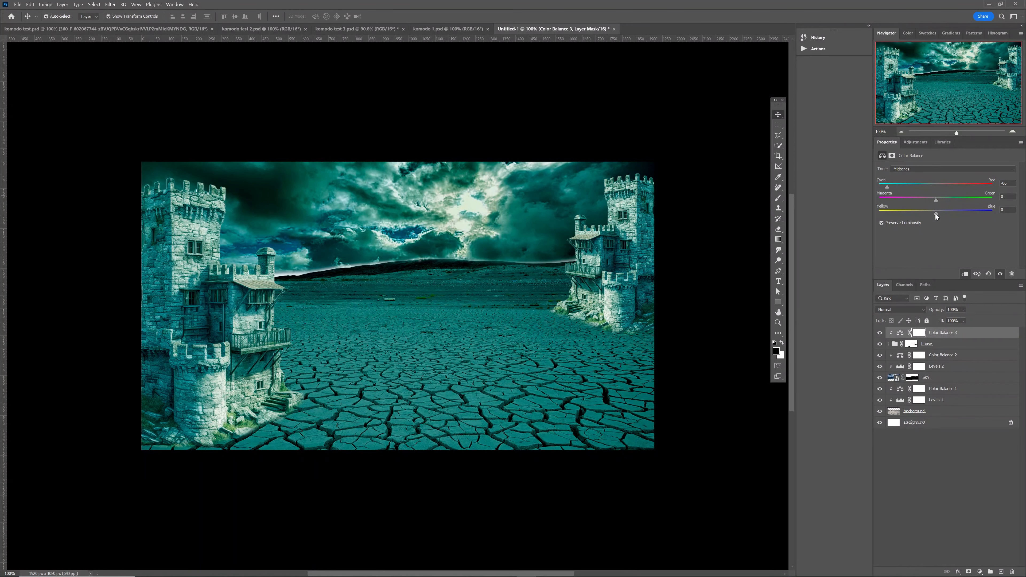
- Darken the castles with a Levels adjustment clipped to the house group, using black input 25, midtone 0.83 and output white 209
left_click(913, 140)
left_click(915, 214)
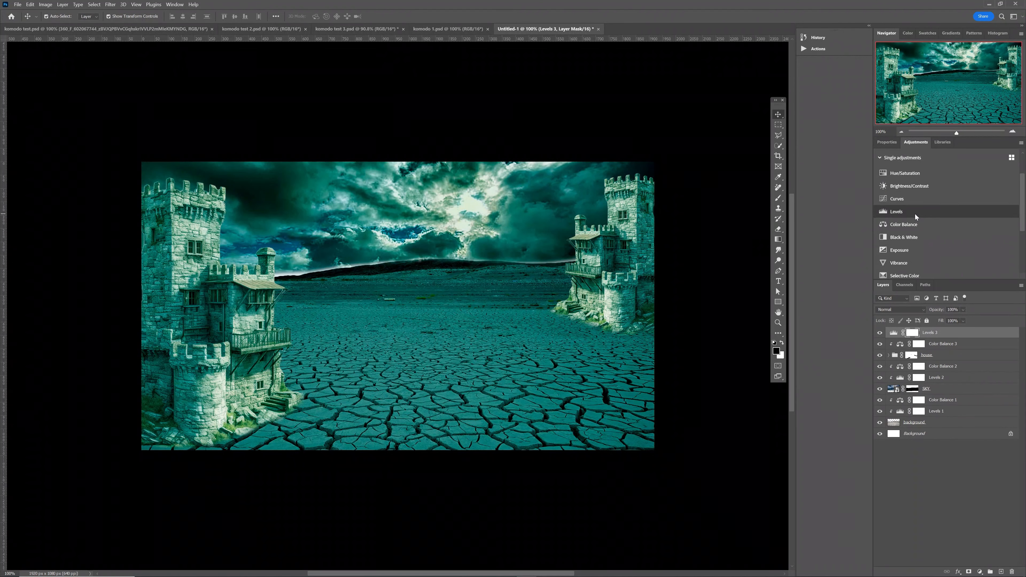
left_click(965, 275)
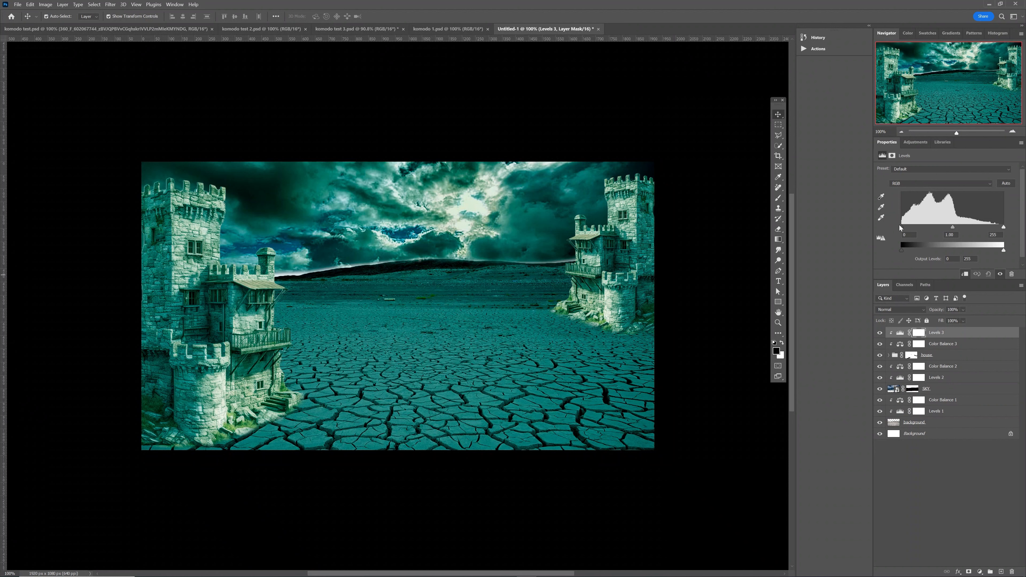
left_click_drag(900, 225, 963, 226)
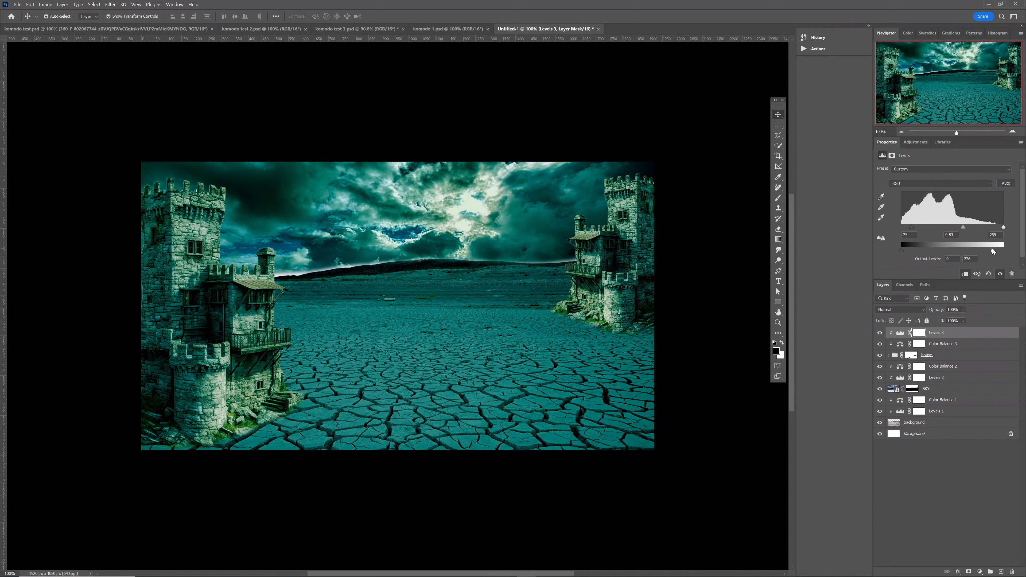
left_click_drag(991, 249, 988, 249)
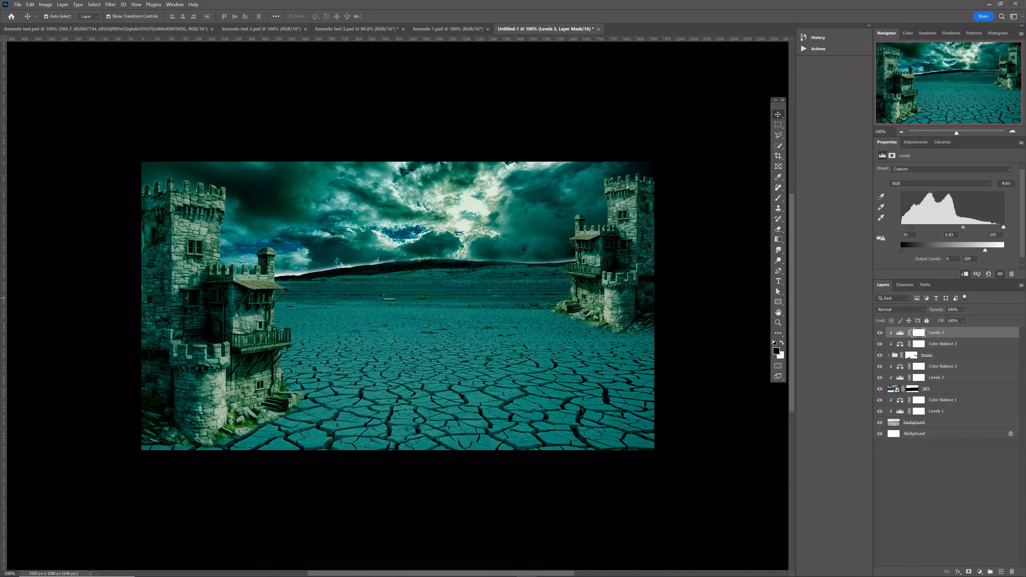
- Place the rock cliff image in the composite and mask out its checkerboard background using Select Subject and Quick Selection
left_click_drag(328, 262, 327, 262)
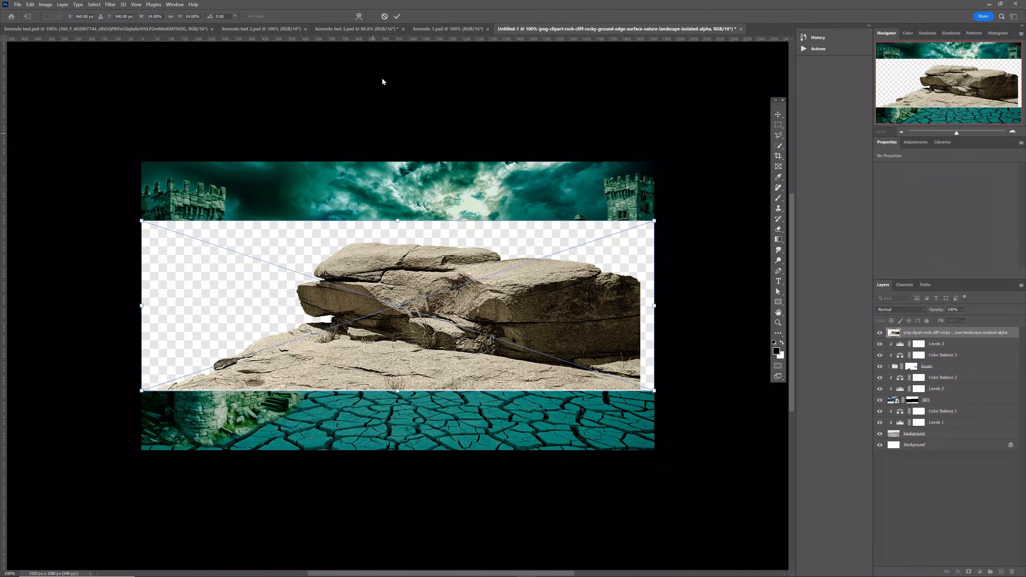
left_click(397, 18)
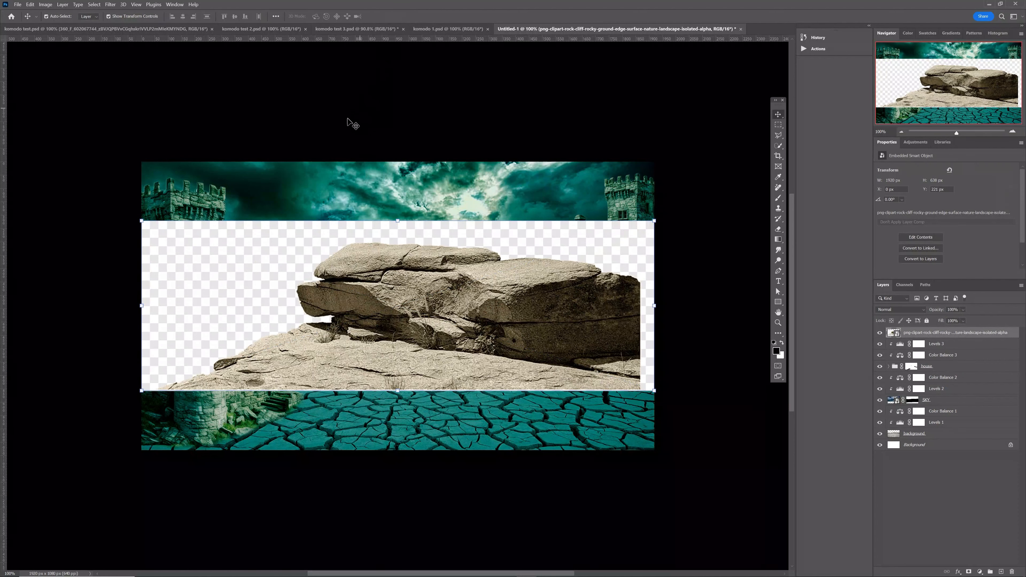
key("w")
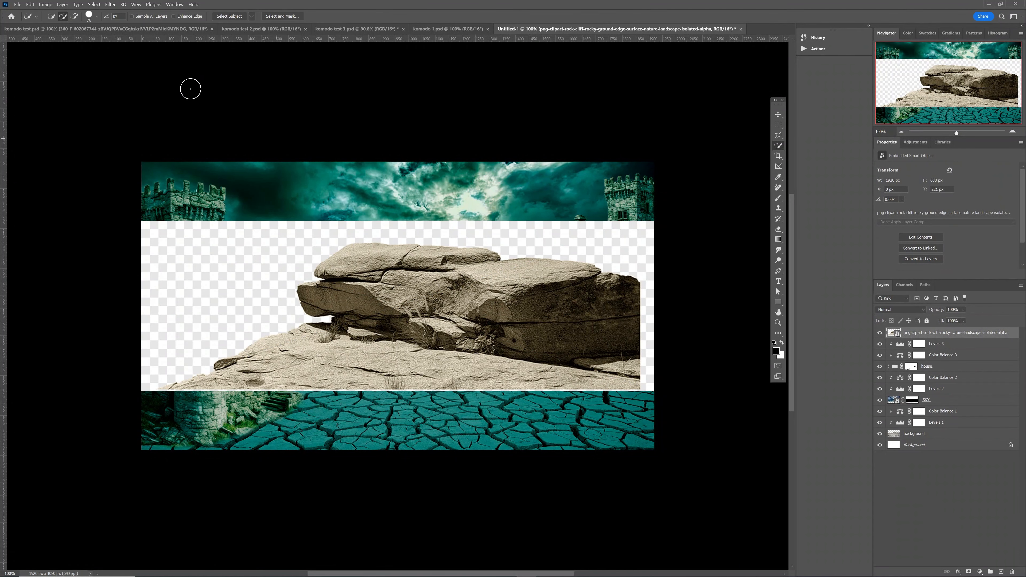
left_click(229, 16)
mouse_move(366, 352)
left_mouse_down()
mouse_move(322, 345)
mouse_move(207, 382)
mouse_move(278, 349)
mouse_move(598, 372)
mouse_move(511, 379)
mouse_move(359, 345)
mouse_move(175, 385)
left_mouse_up()
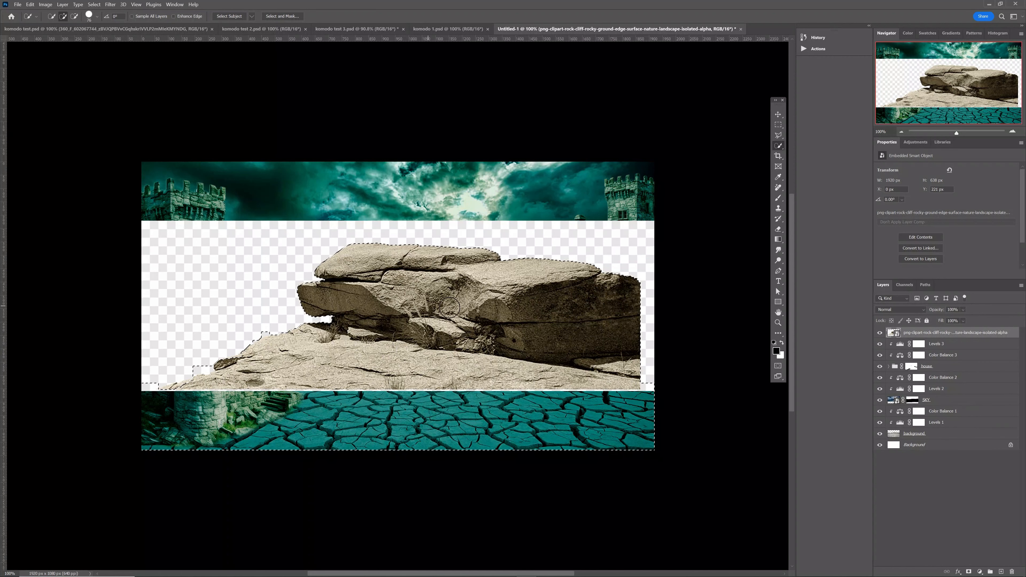
key("ctrl+z")
left_click(969, 572)
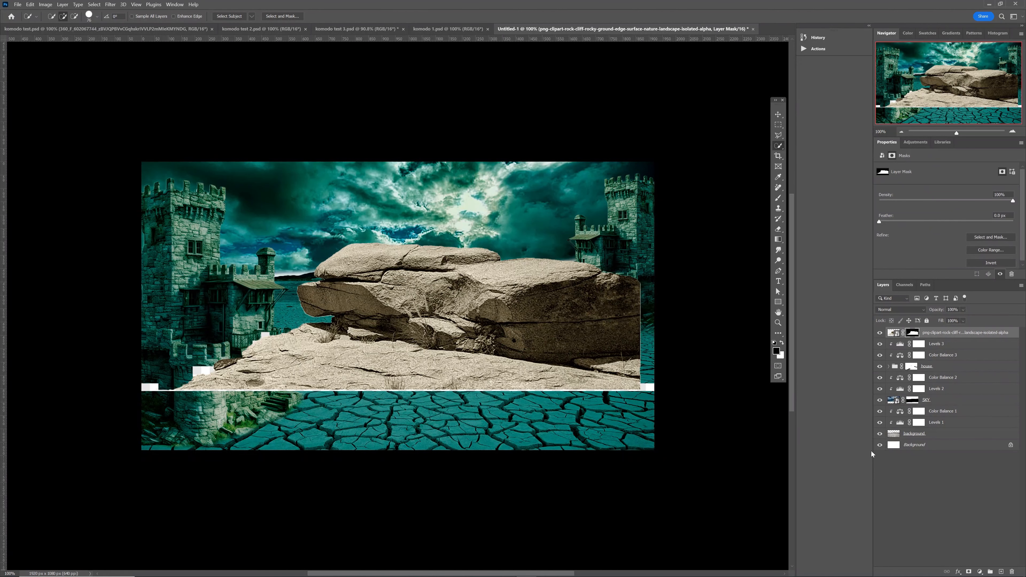
- Rename the placed rock cliff layer to rock
double_click(948, 333)
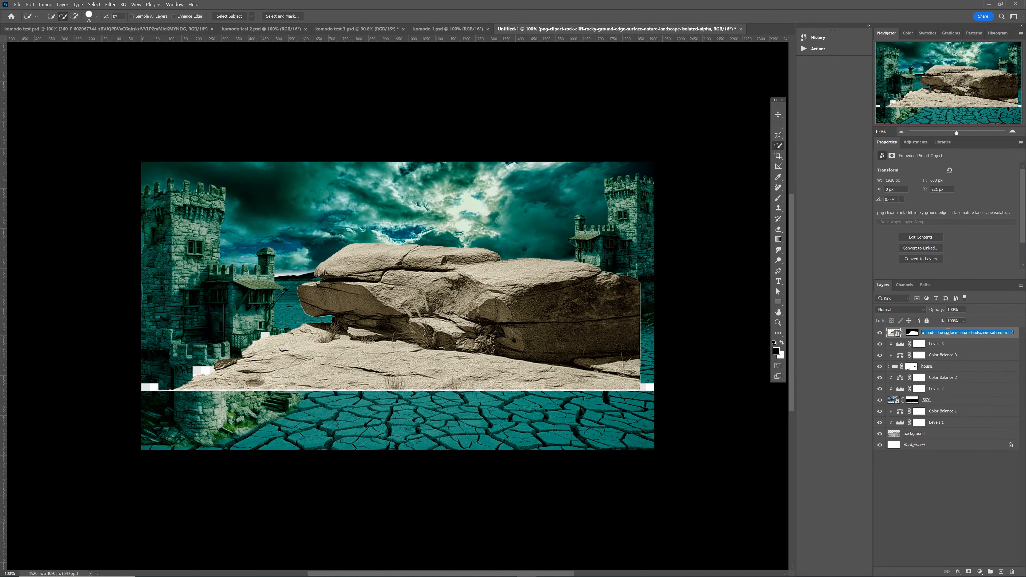
type("rock")
key("Return")
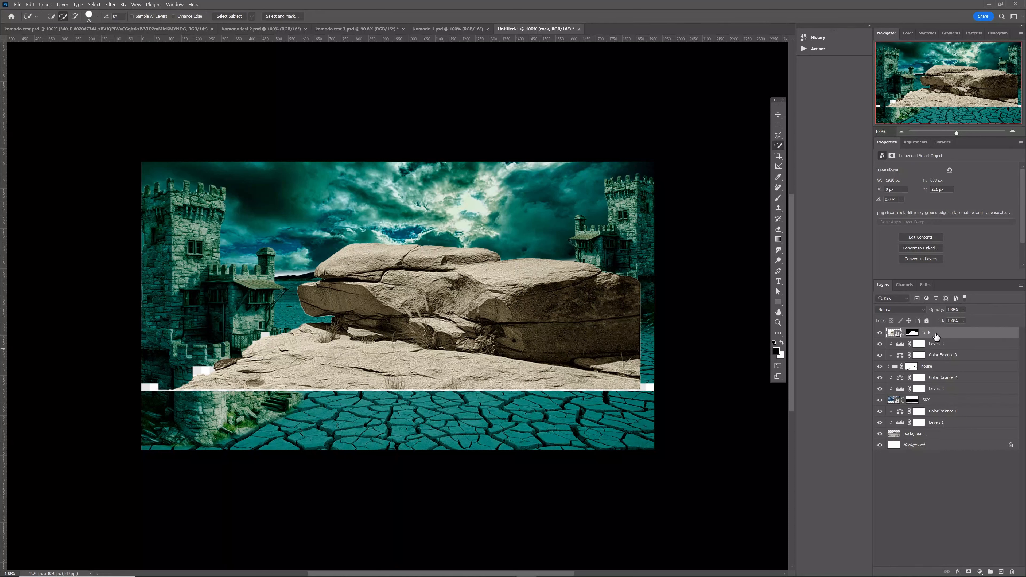
- Move the rock layer below the house group and shift the rock up and left to about X -94 px, Y 56 px
left_click_drag(933, 334, 940, 373)
key("v")
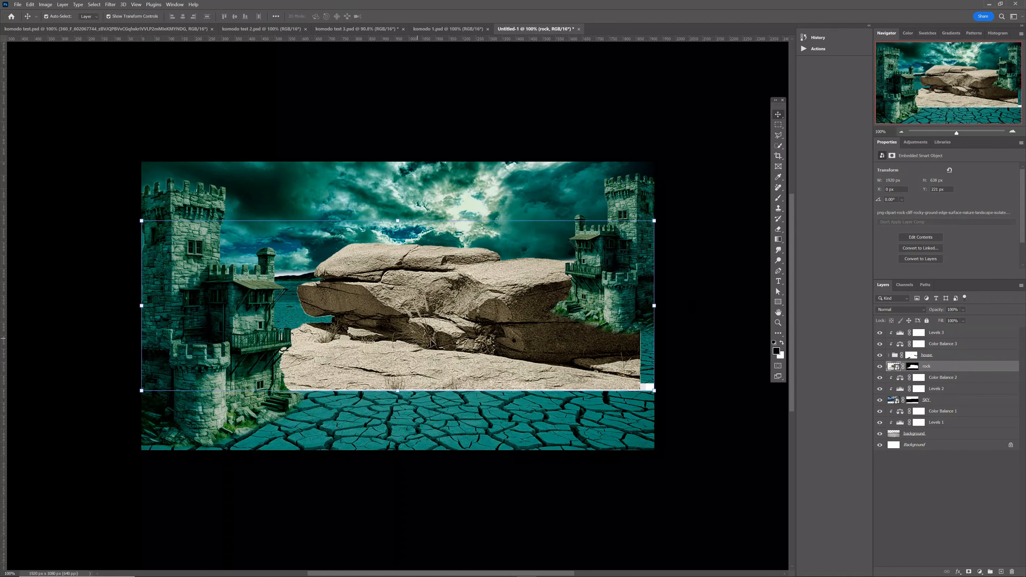
left_click_drag(465, 347, 441, 305)
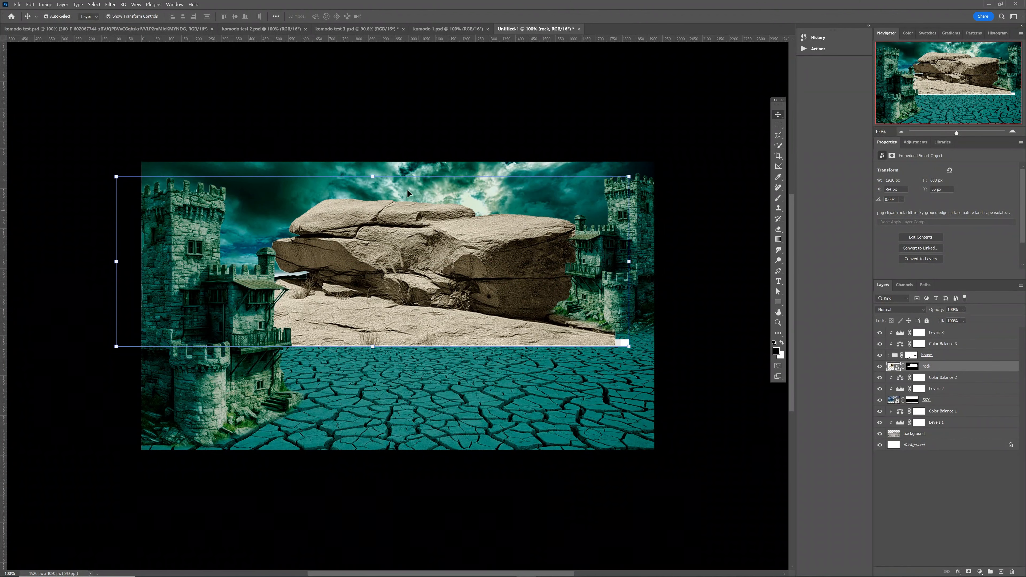
- Flatten, shrink and reposition the rock between the castles to about 1387 × 265 px at X 375 px, Y 308 px
left_click_drag(374, 180, 382, 227)
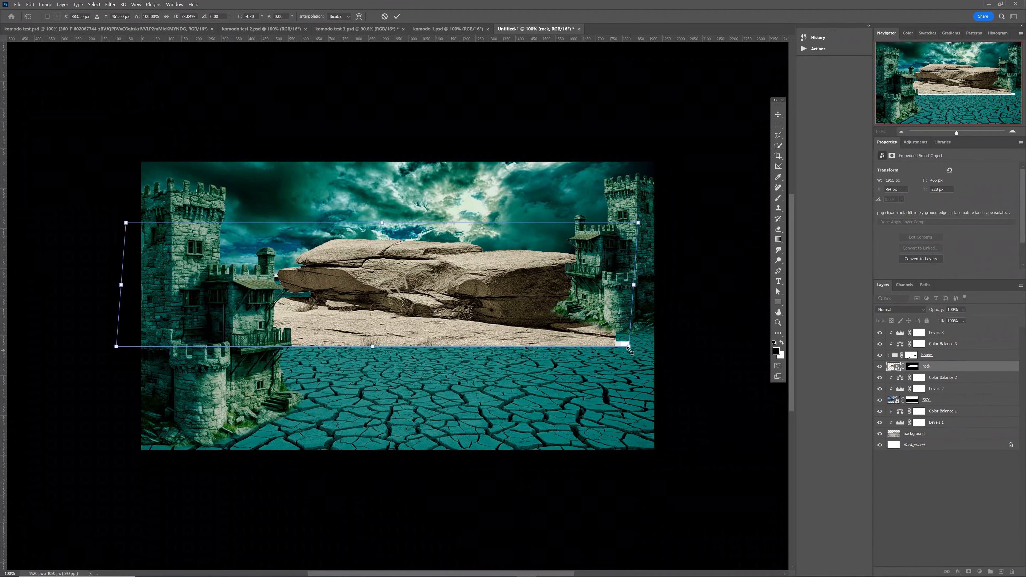
left_click_drag(629, 348, 485, 311)
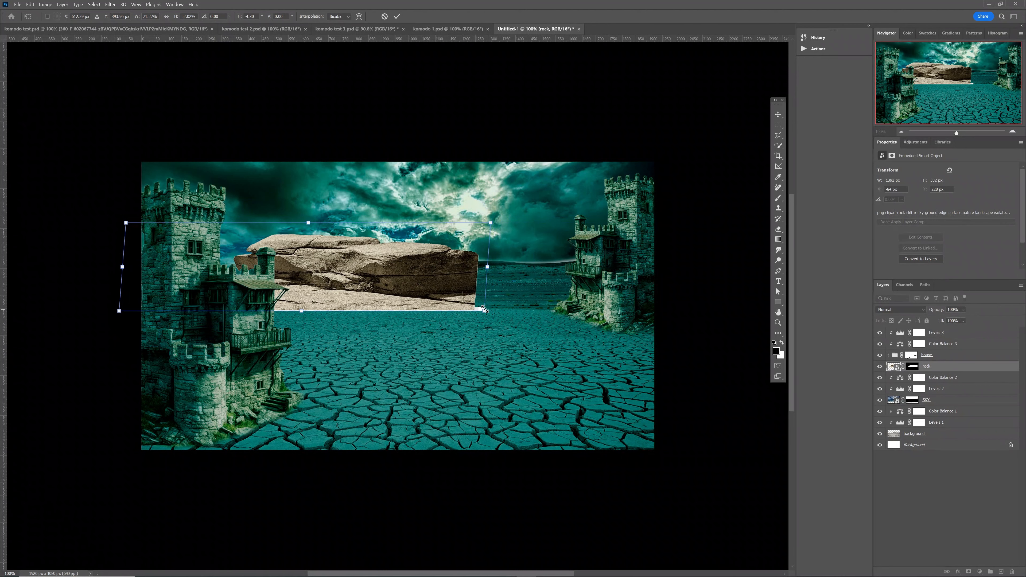
left_click_drag(392, 284, 503, 286)
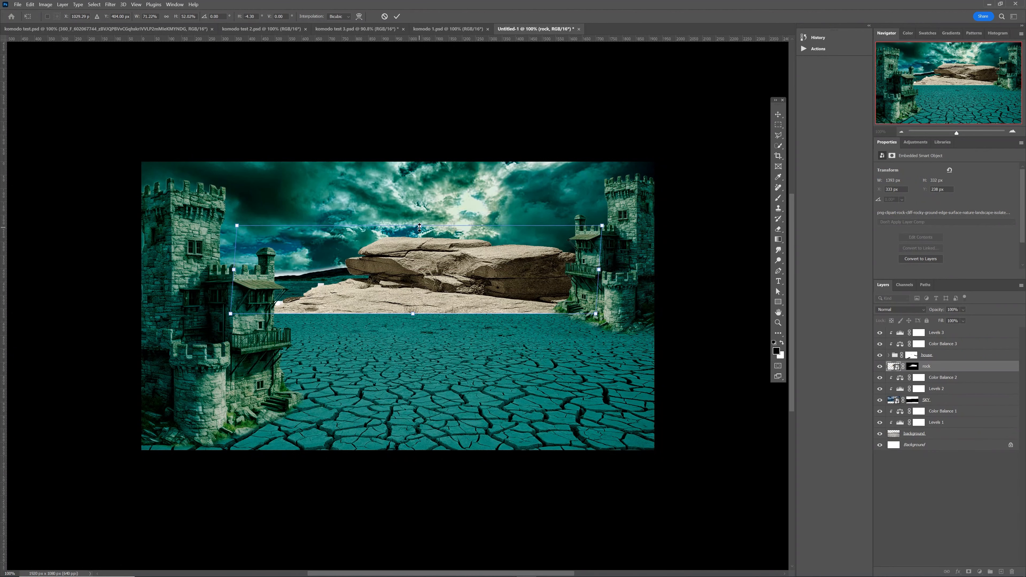
left_click_drag(420, 228, 418, 244)
left_click_drag(451, 285, 464, 287)
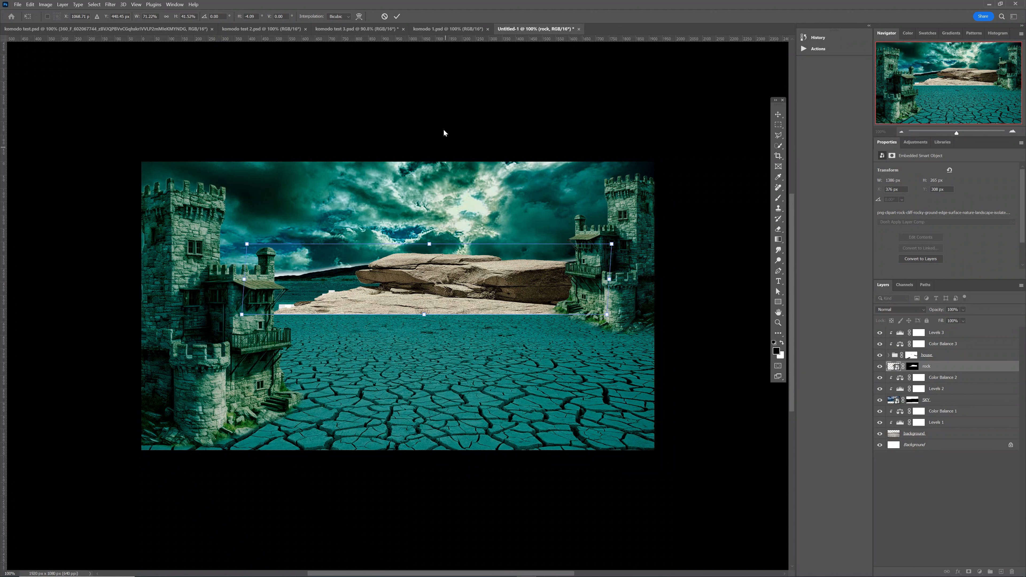
key("Return")
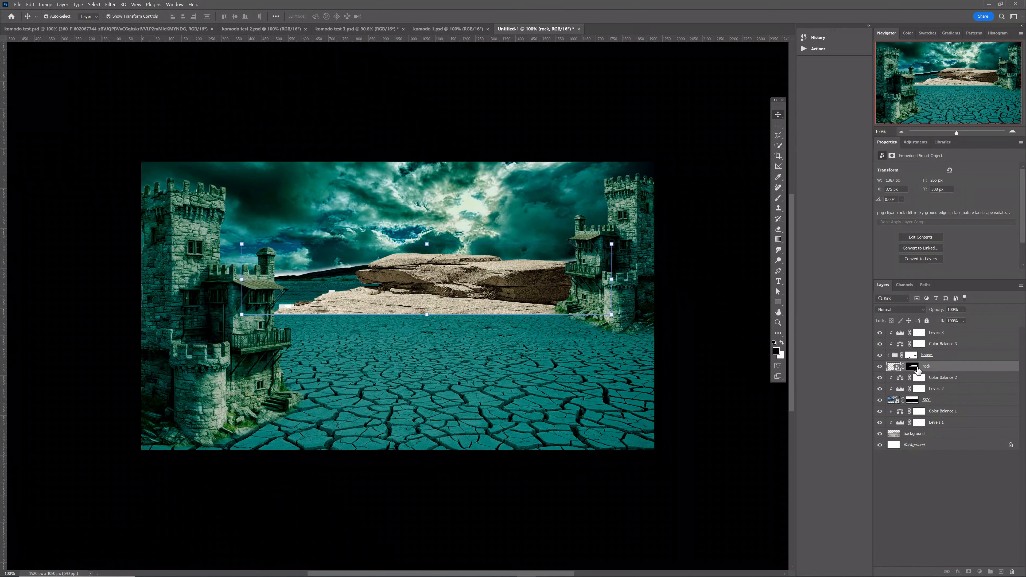
- Paint black on the rock layer's mask to hide the pale ground beneath the rock and blend its base into the desert
left_click(914, 367)
key("b")
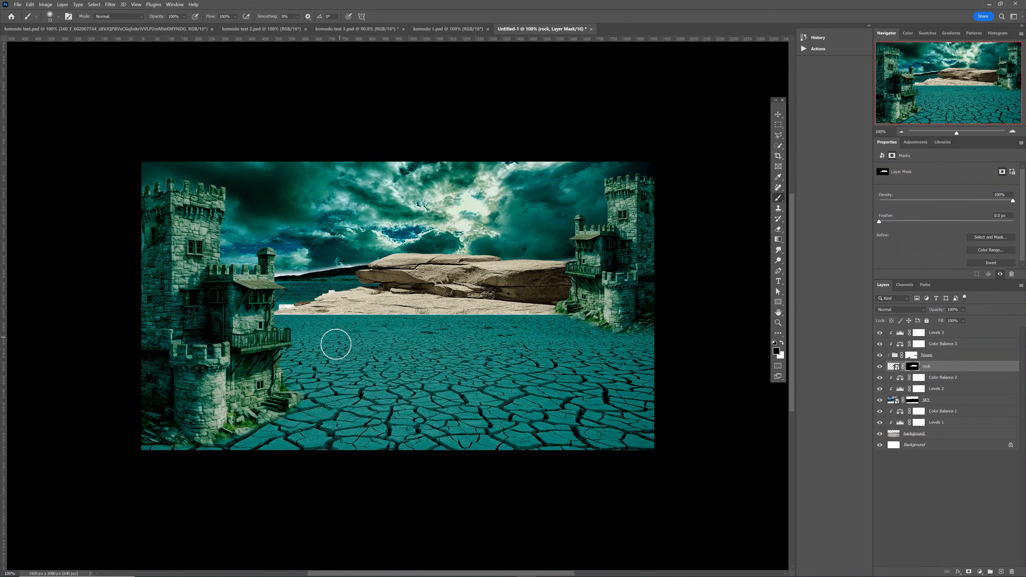
left_click_drag(337, 346, 347, 348)
key("ctrl+0")
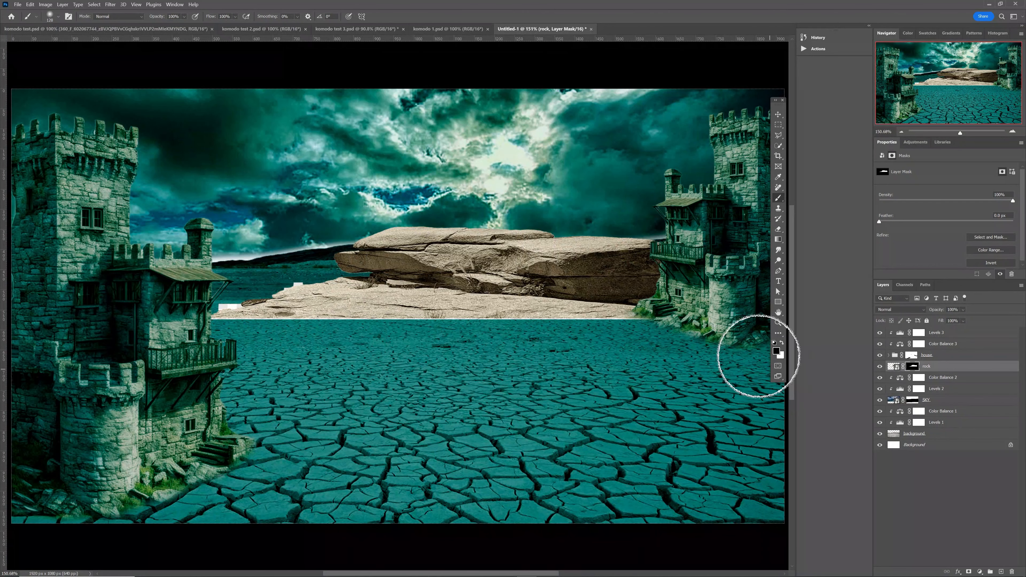
mouse_move(202, 319)
left_mouse_down()
mouse_move(239, 293)
mouse_move(273, 294)
mouse_move(287, 274)
mouse_move(269, 315)
mouse_move(644, 328)
mouse_move(503, 325)
mouse_move(304, 296)
mouse_move(313, 296)
mouse_move(449, 318)
mouse_move(614, 324)
mouse_move(284, 296)
mouse_move(256, 322)
left_mouse_up()
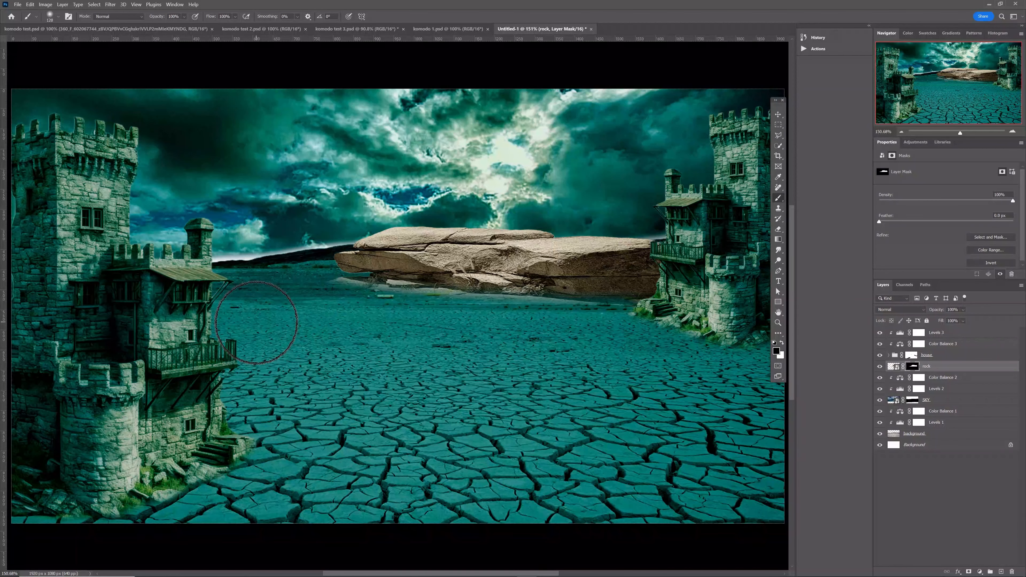
- Add a Color Balance adjustment clipped to the rock layer and shift its midtones toward cyan by about -65
left_click(947, 369)
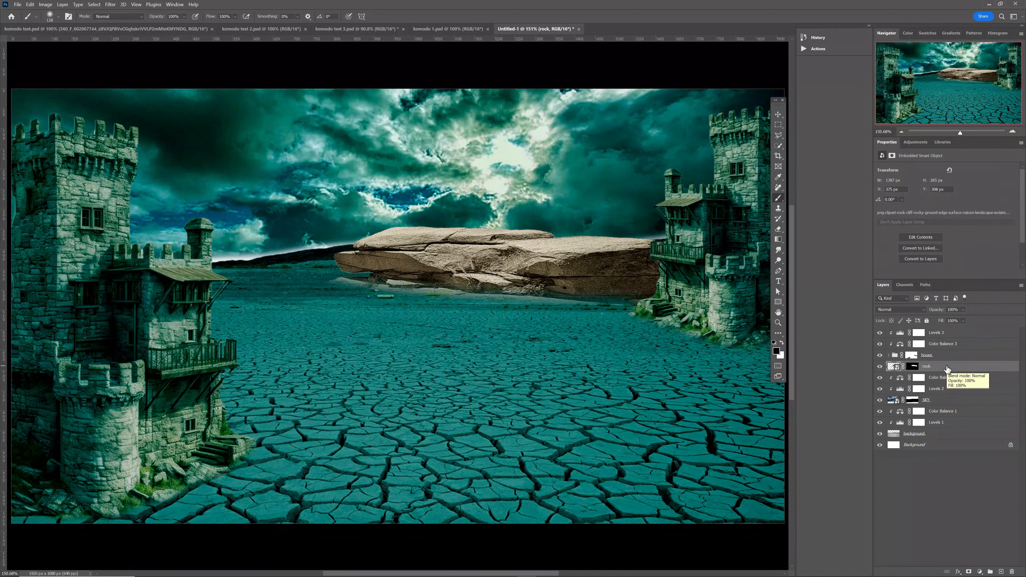
left_click(918, 145)
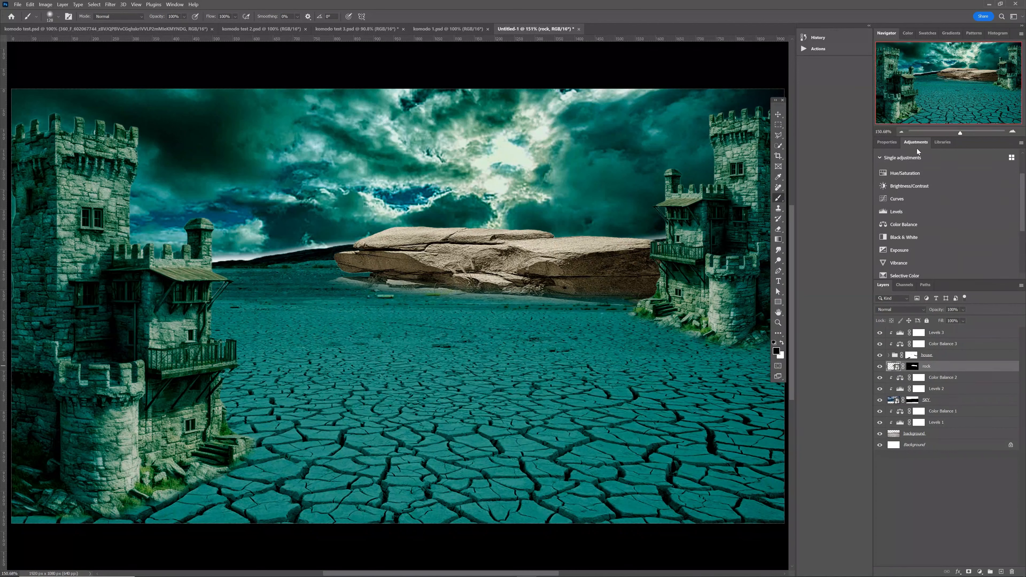
left_click(916, 222)
left_click(966, 275)
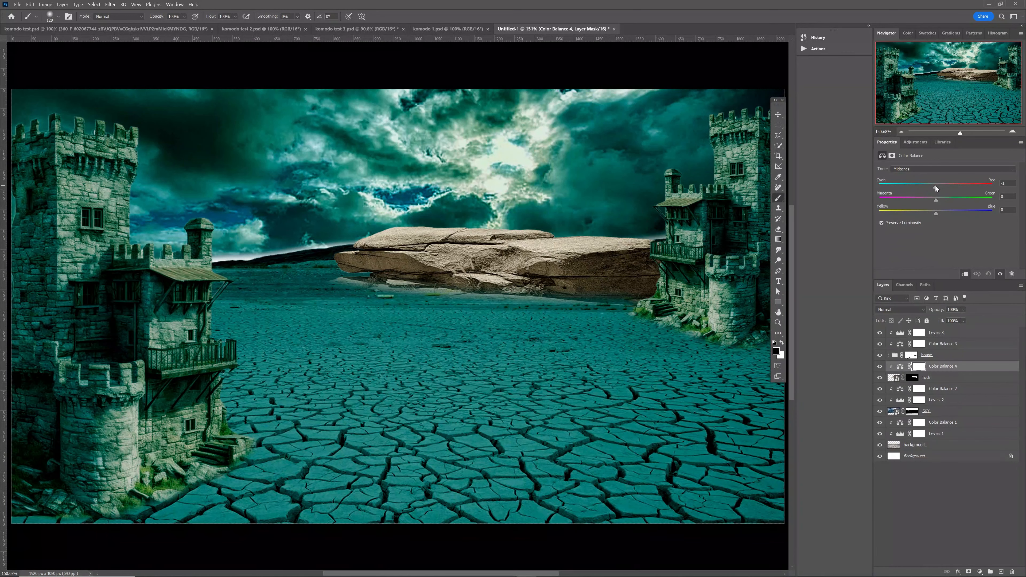
left_click_drag(935, 187, 914, 188)
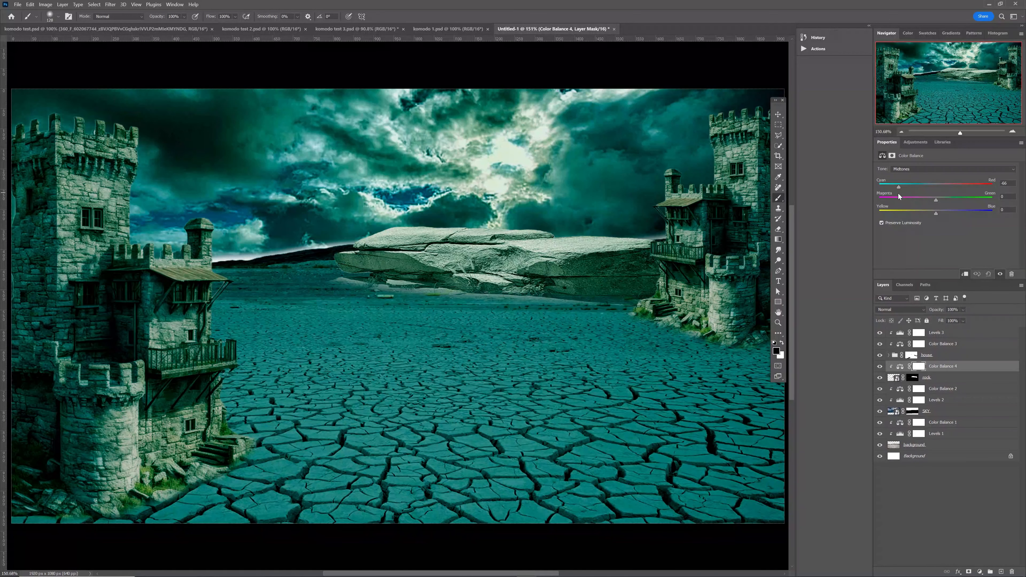
- Darken the rock with a clipped Levels adjustment, using black input 26, midtone 0.83 and output white 167
left_click(915, 143)
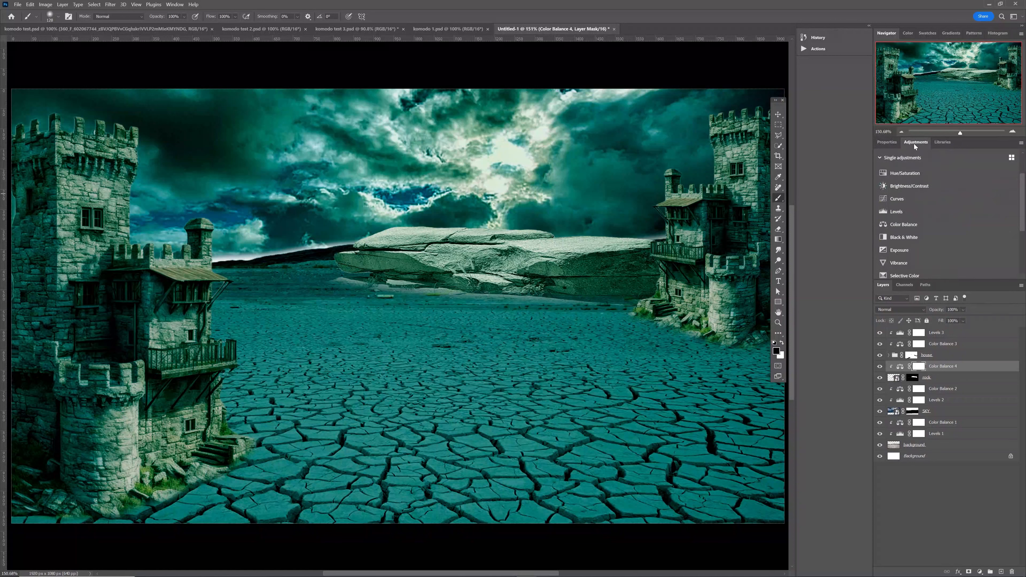
left_click(915, 211)
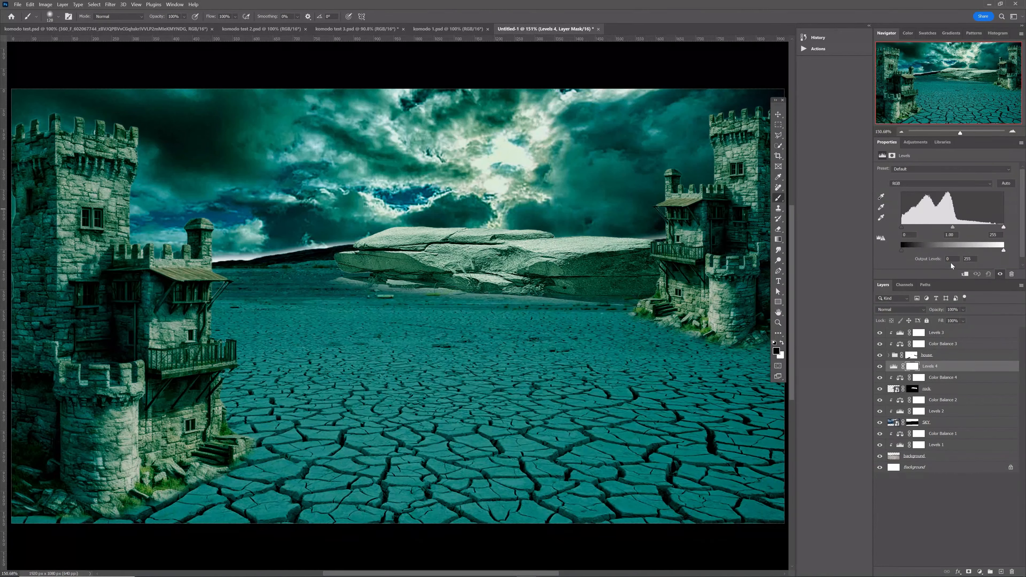
left_click(964, 274)
left_click_drag(902, 227, 973, 258)
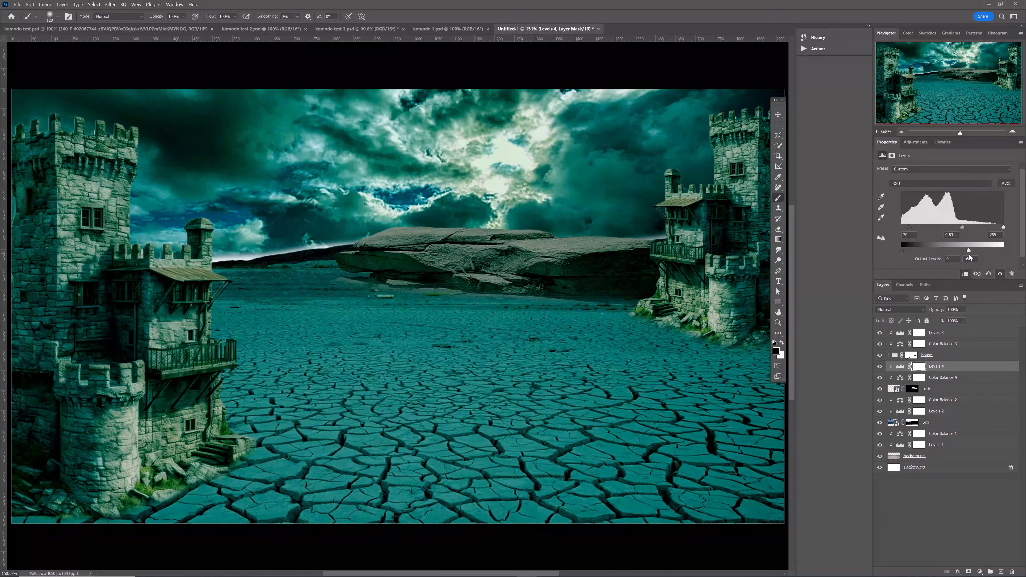
- Add a second Levels adjustment clipped directly above the rock layer with black input 46
key("ctrl+1")
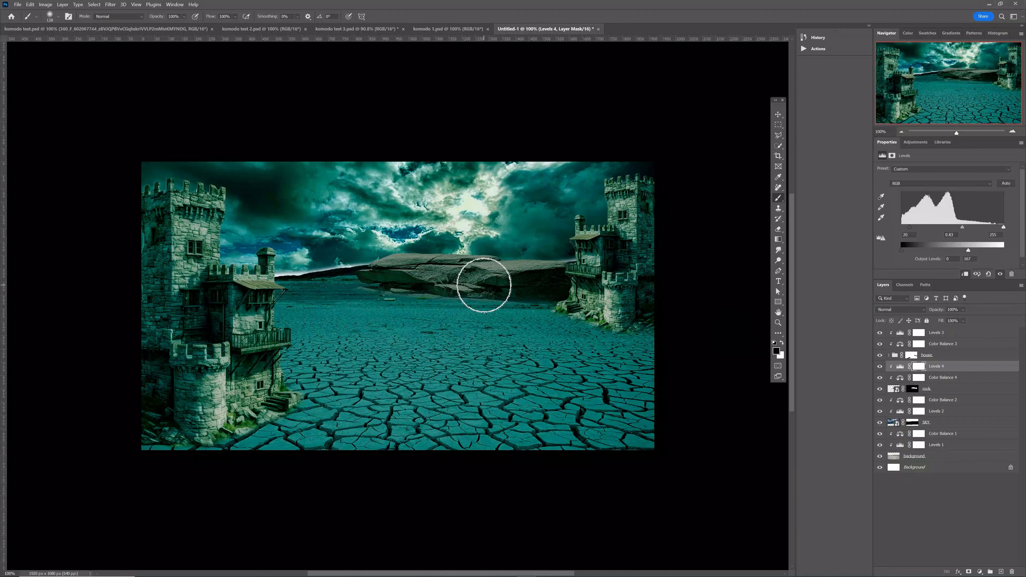
key("v")
left_click(538, 288)
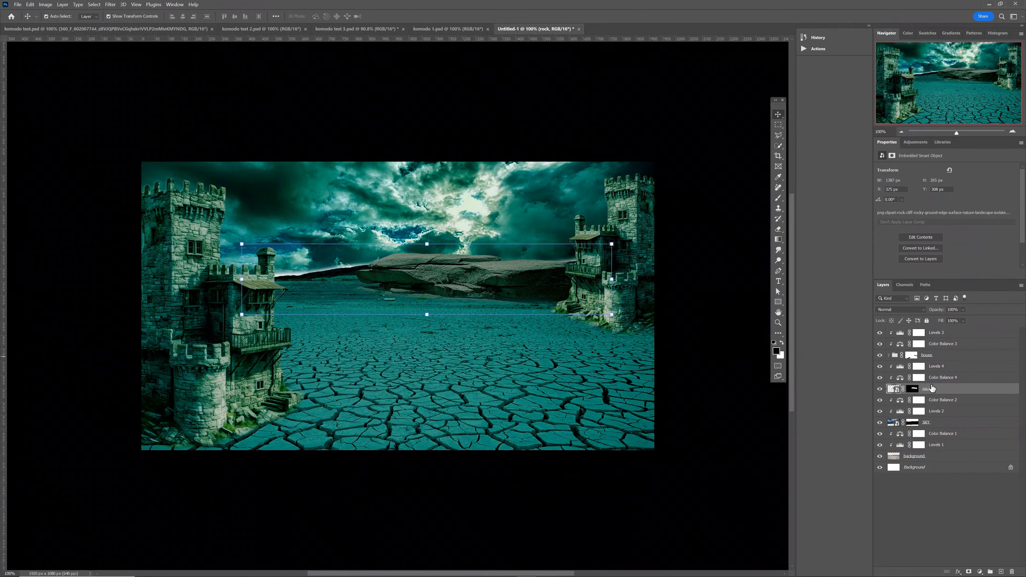
left_click(917, 142)
left_click(917, 217)
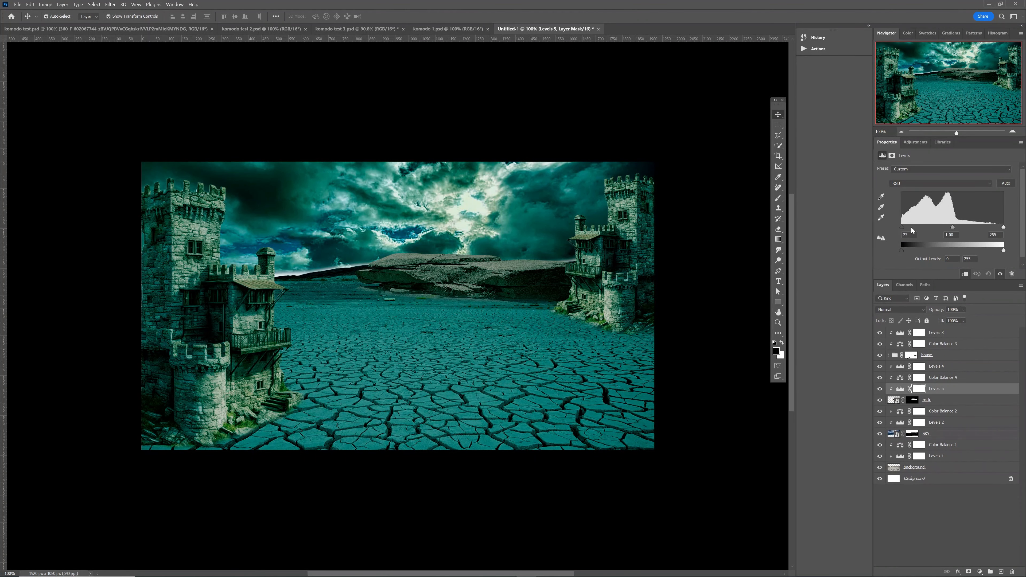
left_click_drag(913, 230, 918, 230)
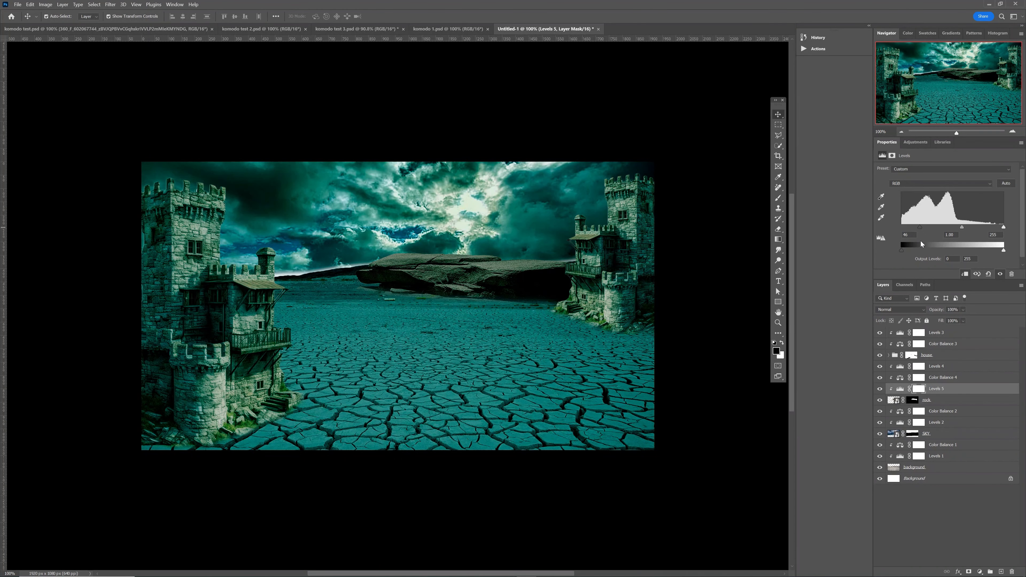
- Invert the new Levels mask and paint white shadows along the rock's base with a soft brush at 46% opacity and 38% flow
left_click(920, 391)
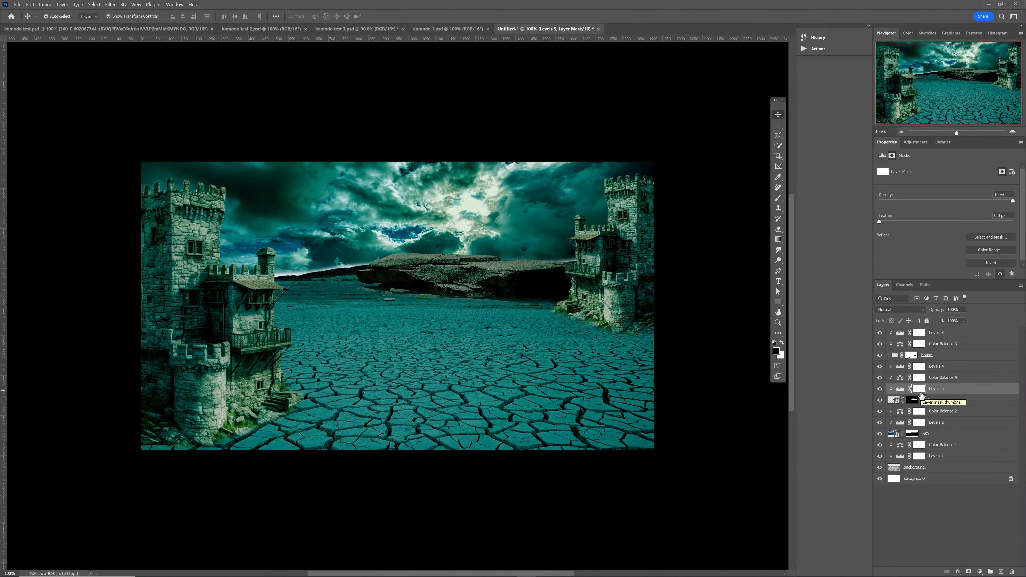
key("ctrl+i")
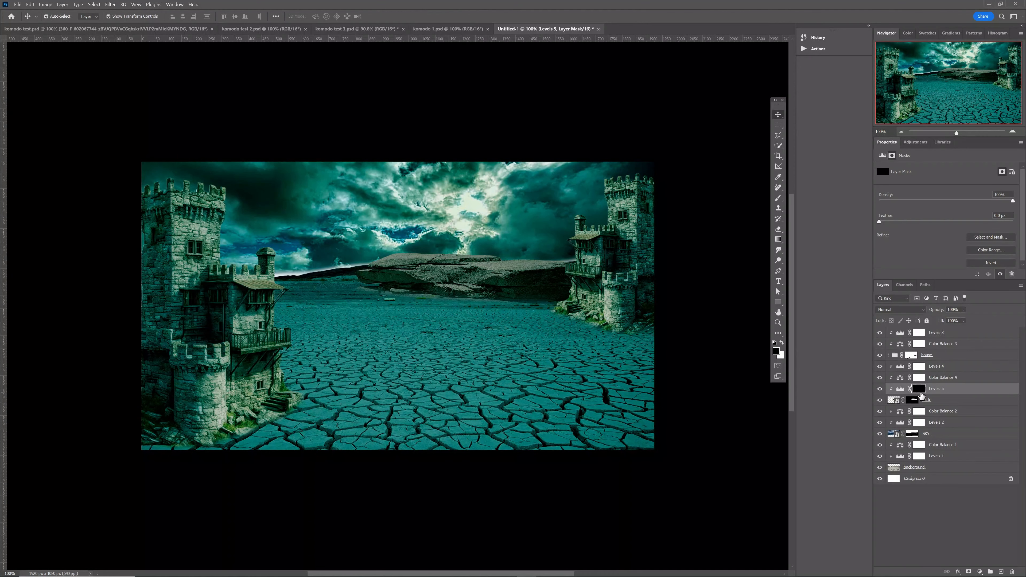
key("b")
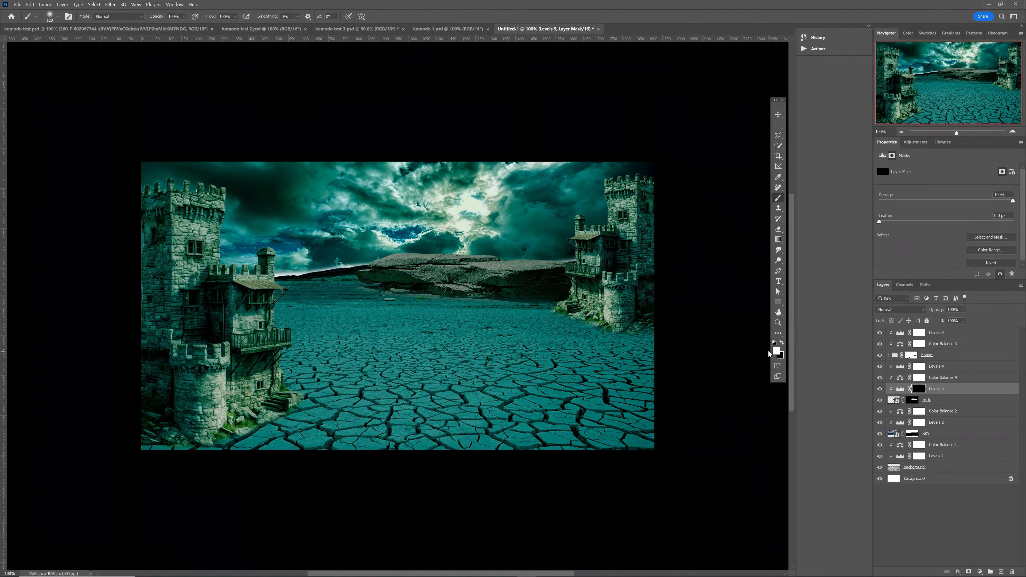
left_click_drag(514, 302, 532, 301)
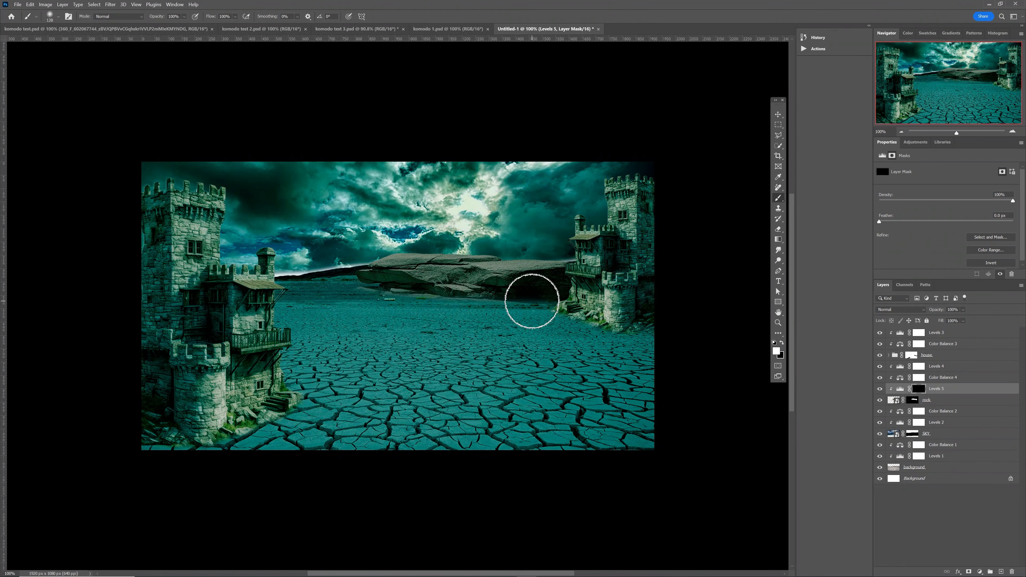
key("ctrl+z")
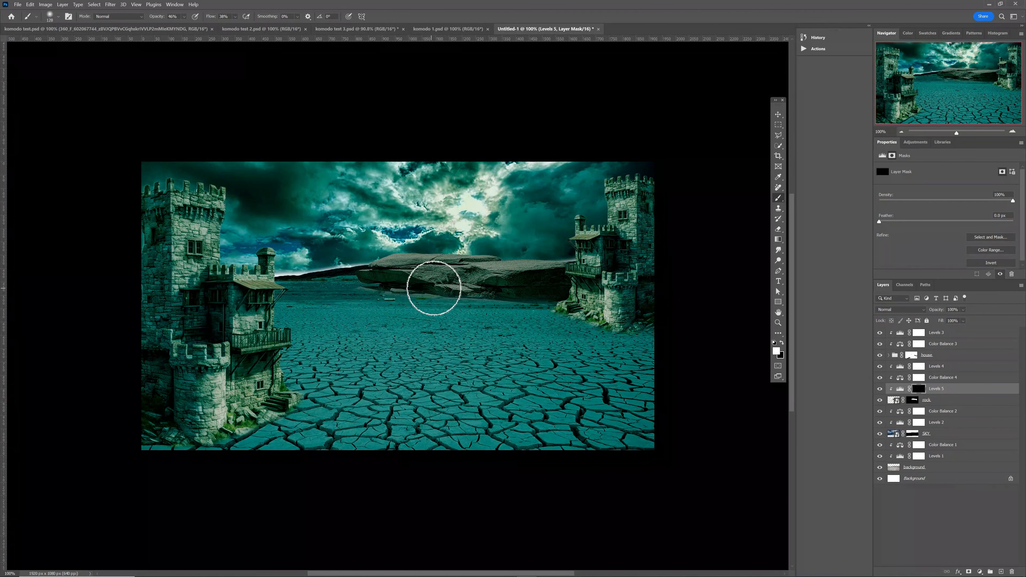
mouse_move(554, 295)
left_mouse_down()
mouse_move(476, 300)
mouse_move(458, 291)
mouse_move(474, 285)
mouse_move(394, 284)
mouse_move(406, 279)
mouse_move(416, 292)
mouse_move(456, 284)
mouse_move(399, 292)
left_mouse_up()
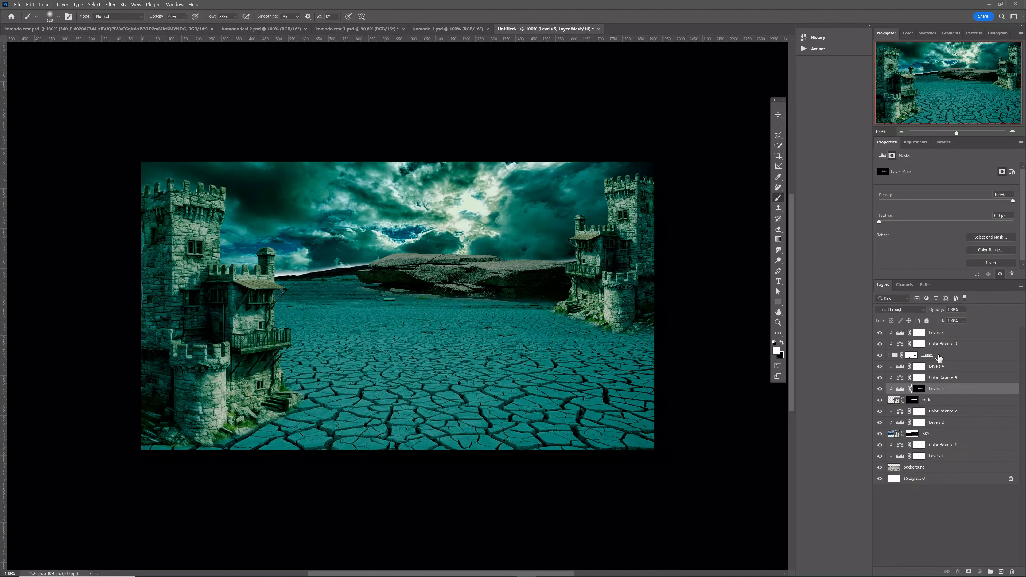
- Add another Levels adjustment clipped to the house group with black input 44 and output white 194
left_click(938, 358)
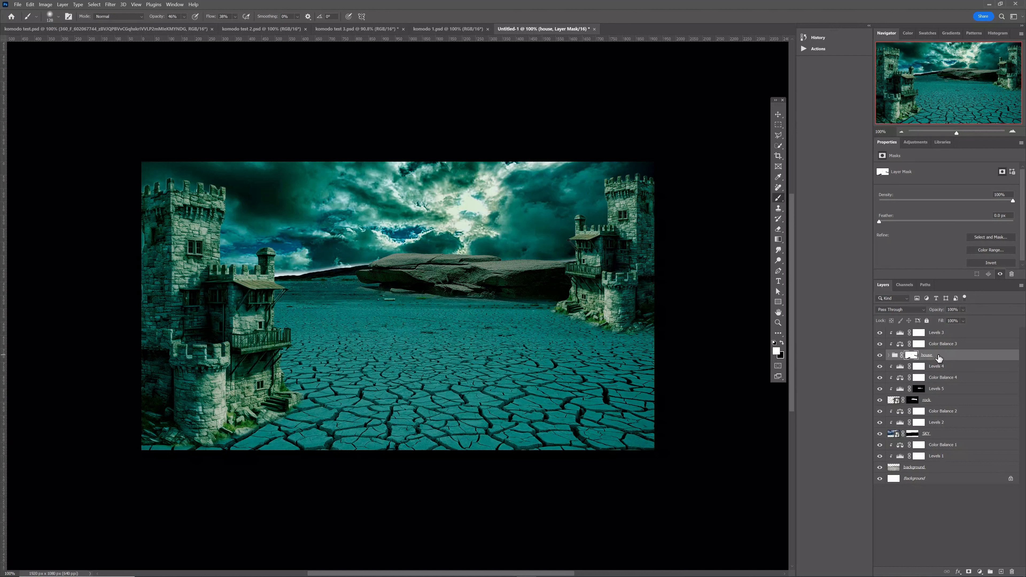
left_click(913, 143)
left_click(905, 211)
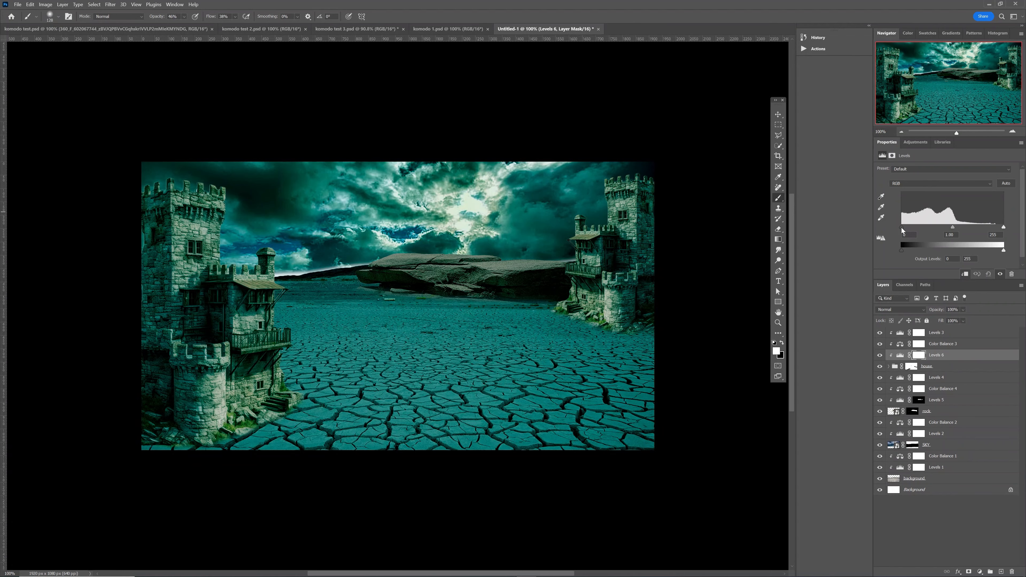
left_click_drag(901, 228, 920, 226)
left_click_drag(1004, 251, 983, 254)
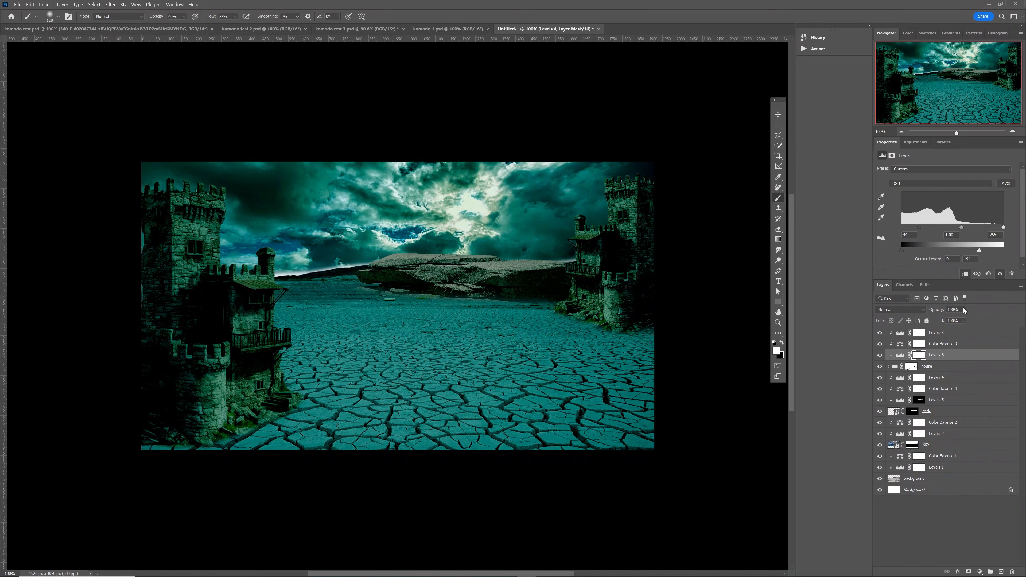
- Invert the castle Levels mask and paint white shadows over the lower parts of both castles, undoing unwanted strokes
left_click(920, 355)
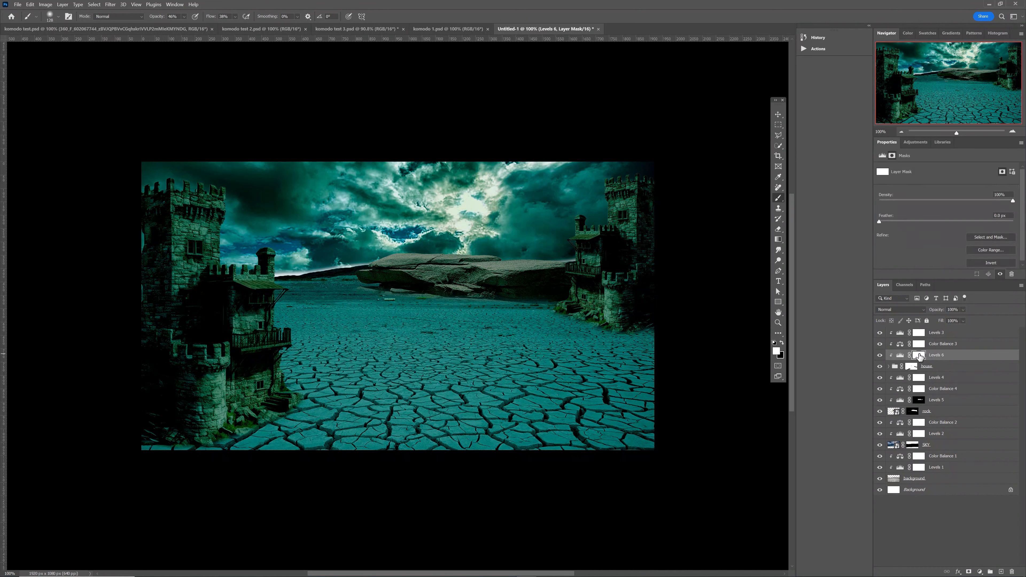
key("ctrl+i")
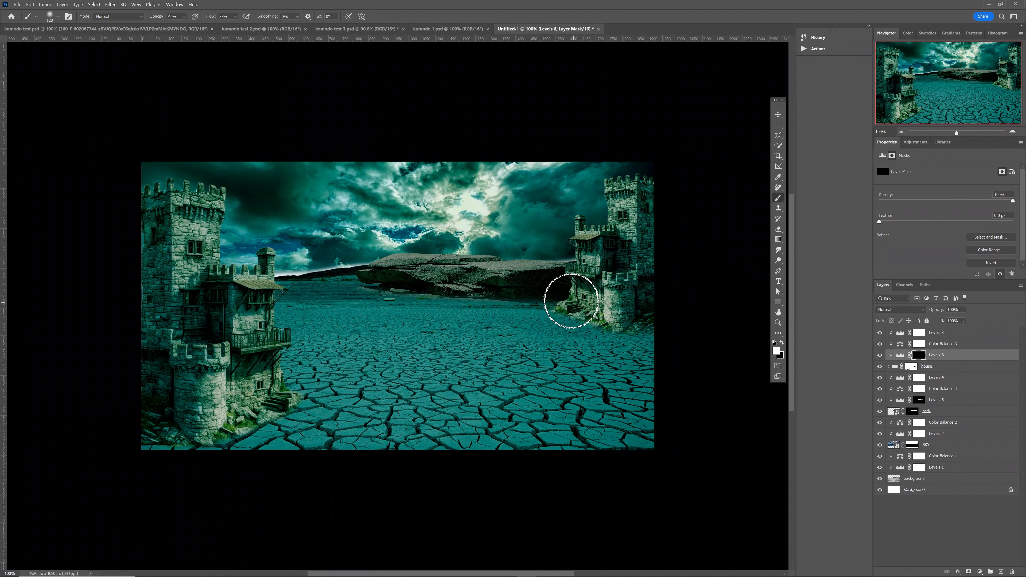
mouse_move(571, 299)
left_mouse_down()
mouse_move(606, 305)
mouse_move(574, 301)
mouse_move(577, 287)
mouse_move(564, 298)
mouse_move(561, 287)
left_mouse_up()
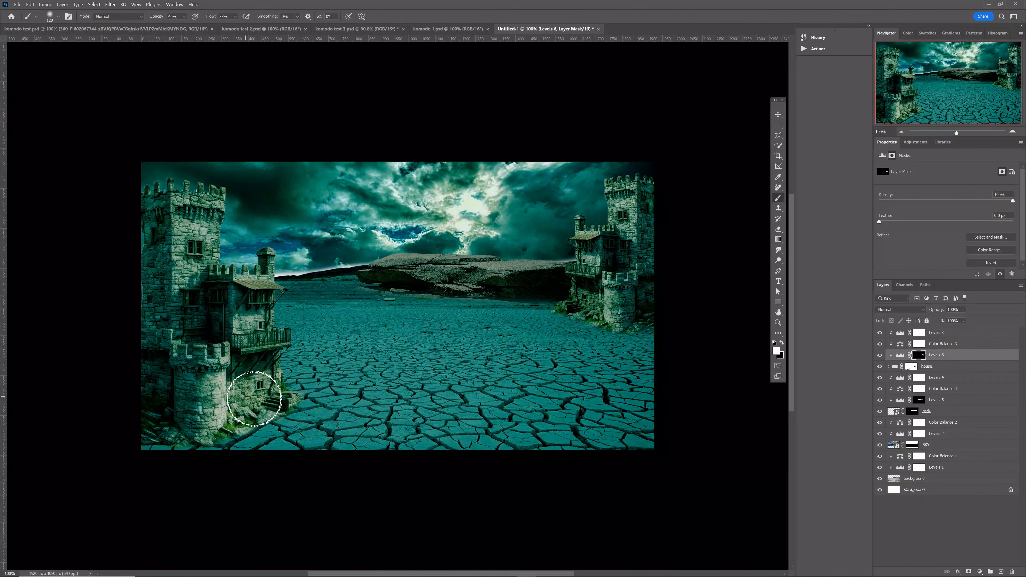
left_click_drag(259, 398, 269, 386)
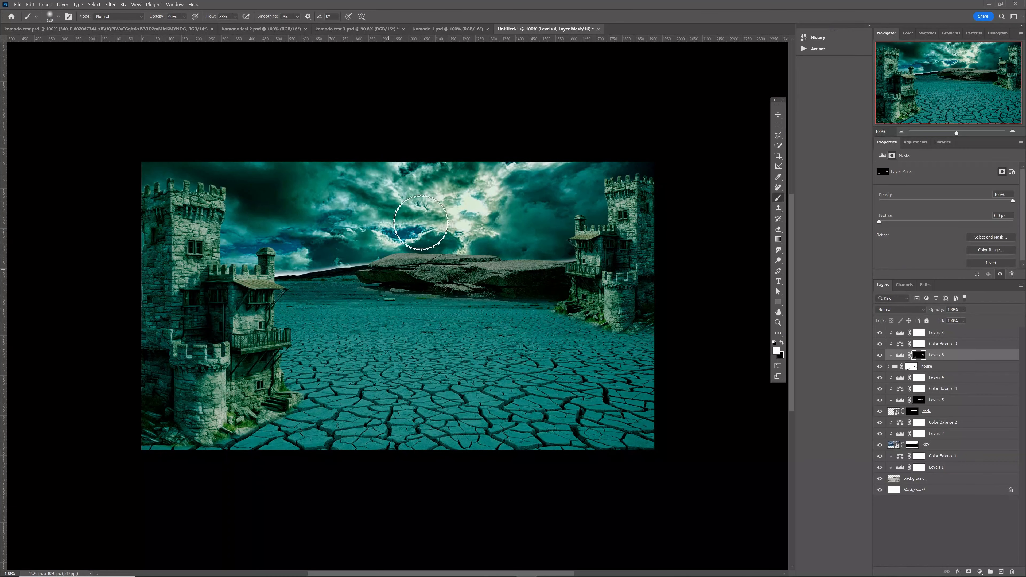
left_click_drag(217, 394, 225, 399)
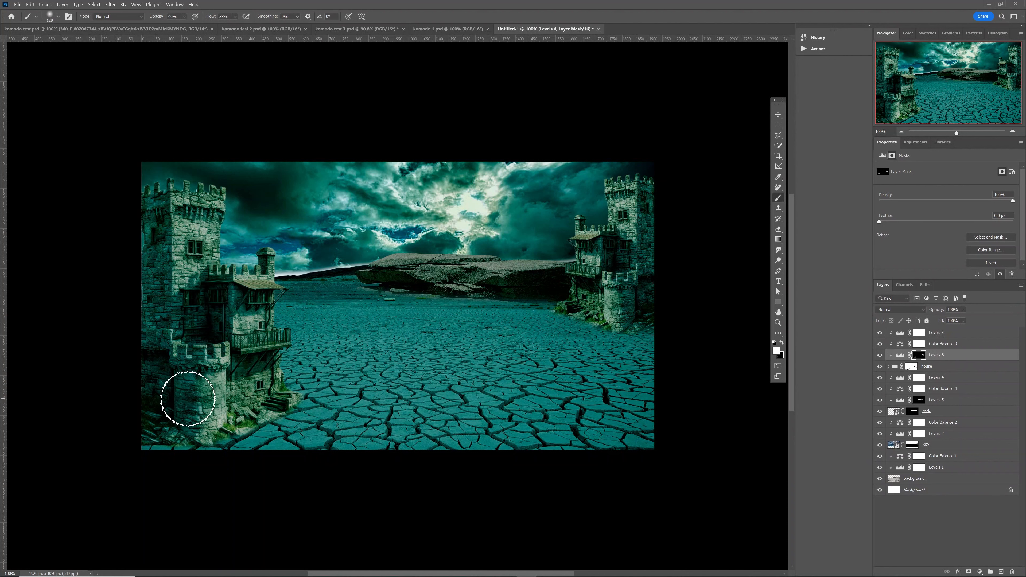
key("ctrl+z")
key("ctrl+z")
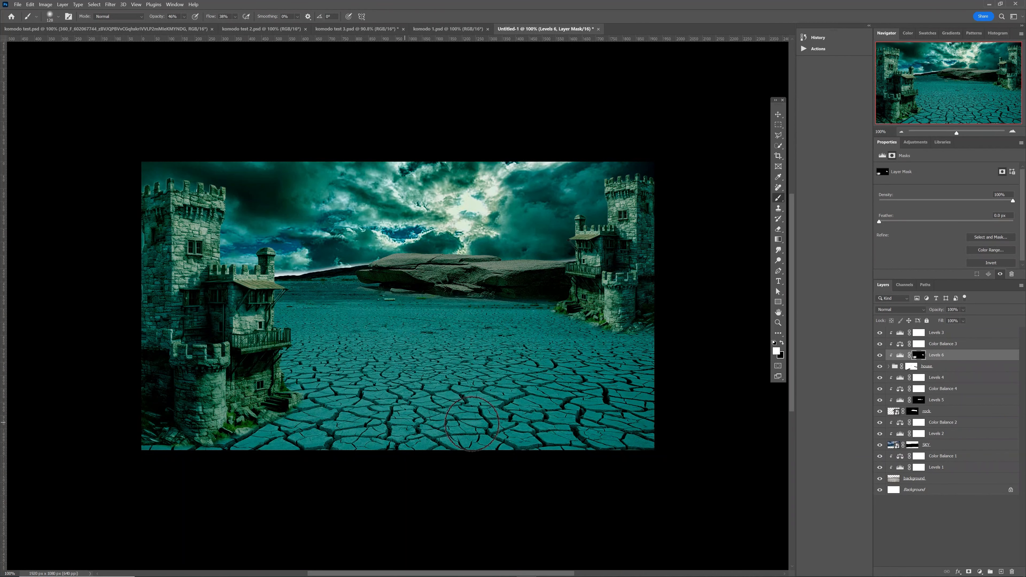
- Add a Levels adjustment clipped directly above the cracked ground layer with output white 176
key("v")
left_click(970, 481)
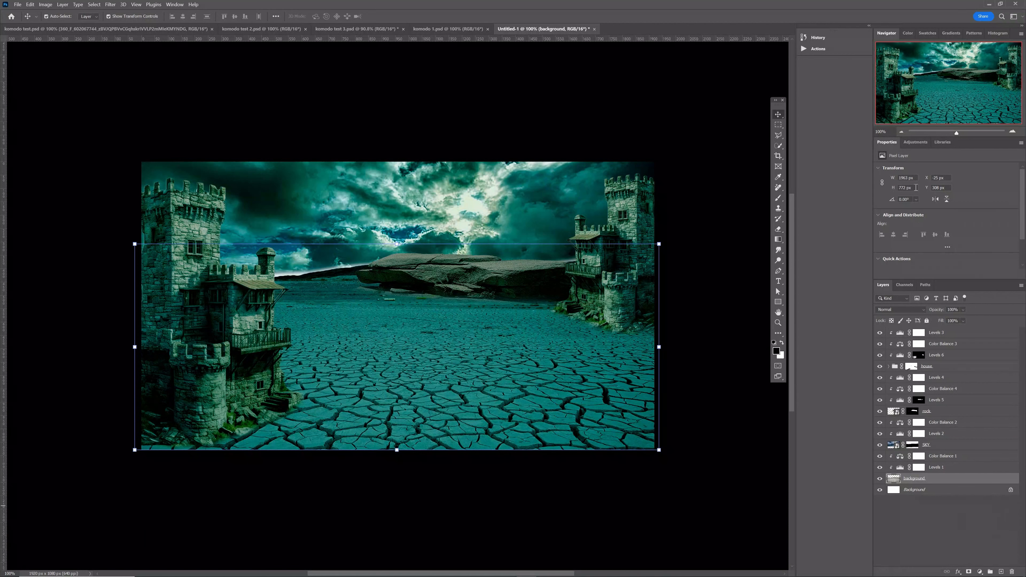
left_click(916, 142)
left_click(910, 186)
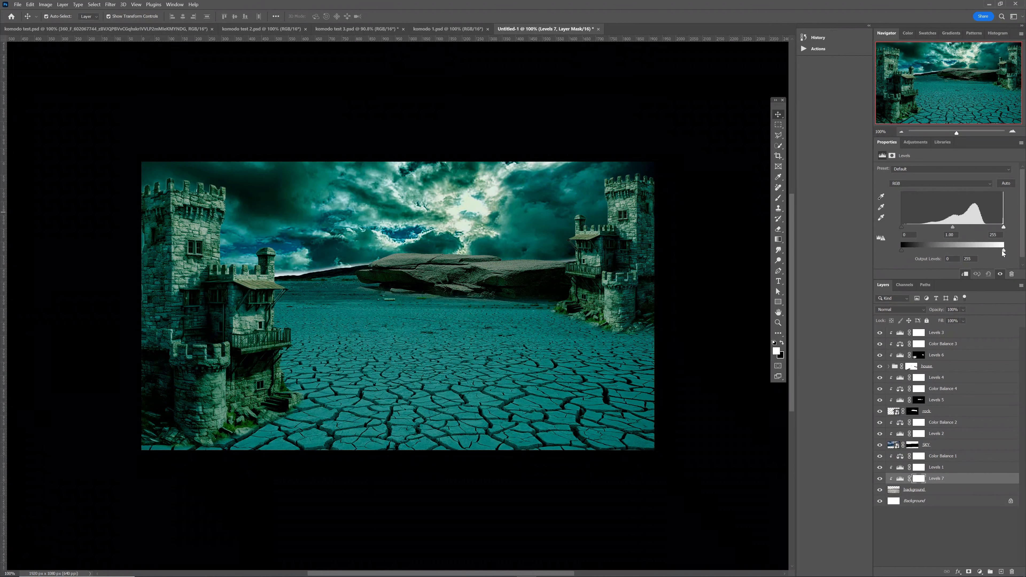
left_click_drag(1001, 253, 973, 252)
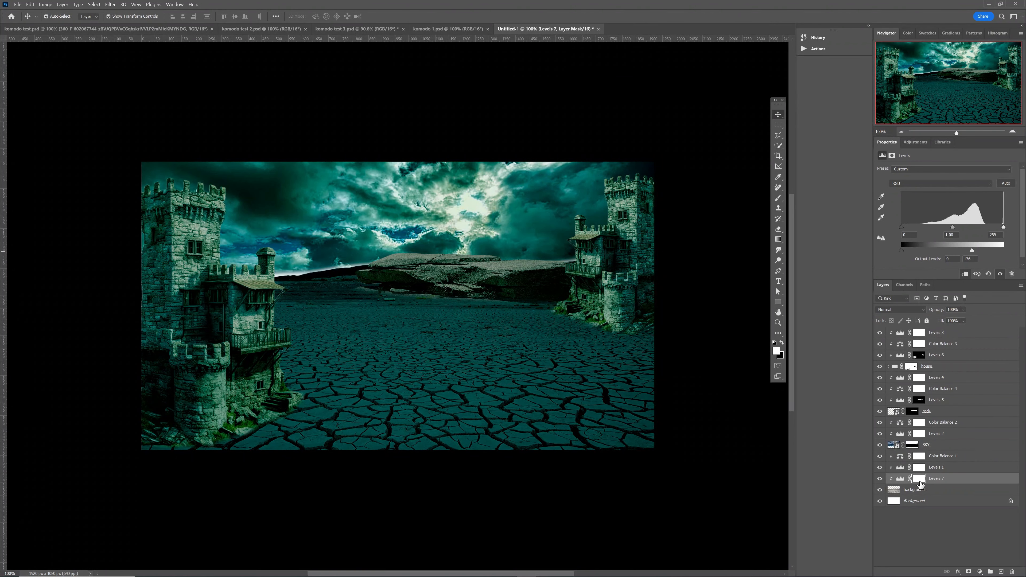
- Invert the new ground Levels mask and paint white shadows on the ground beneath the rock and the far castle with a 200 px soft brush
left_click(916, 479)
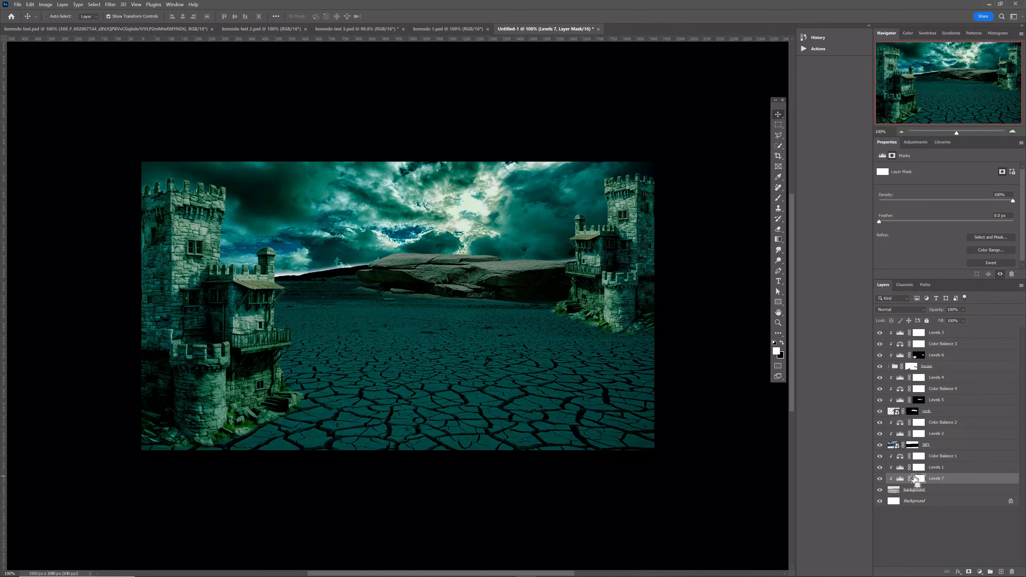
key("ctrl+i")
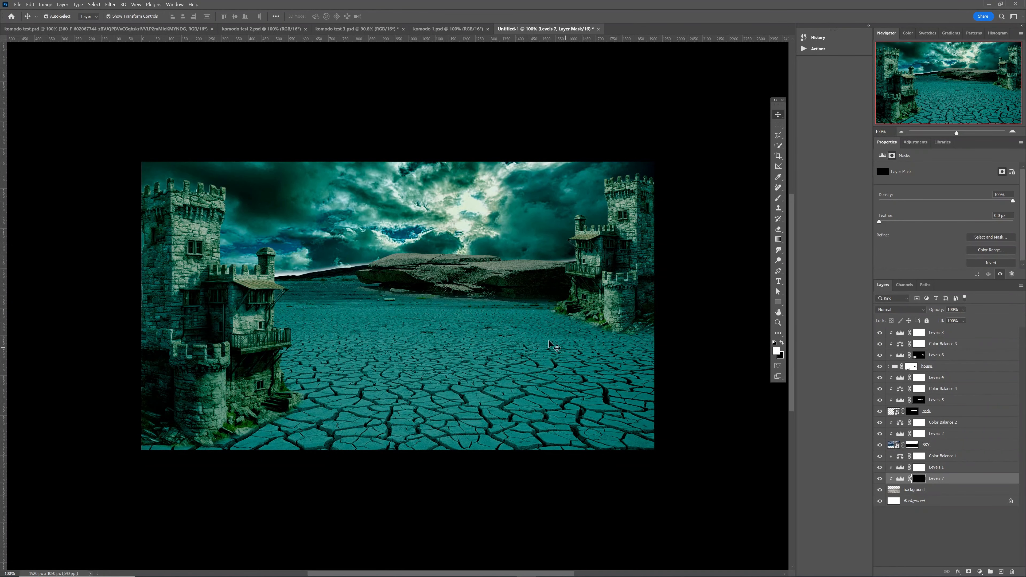
key("b")
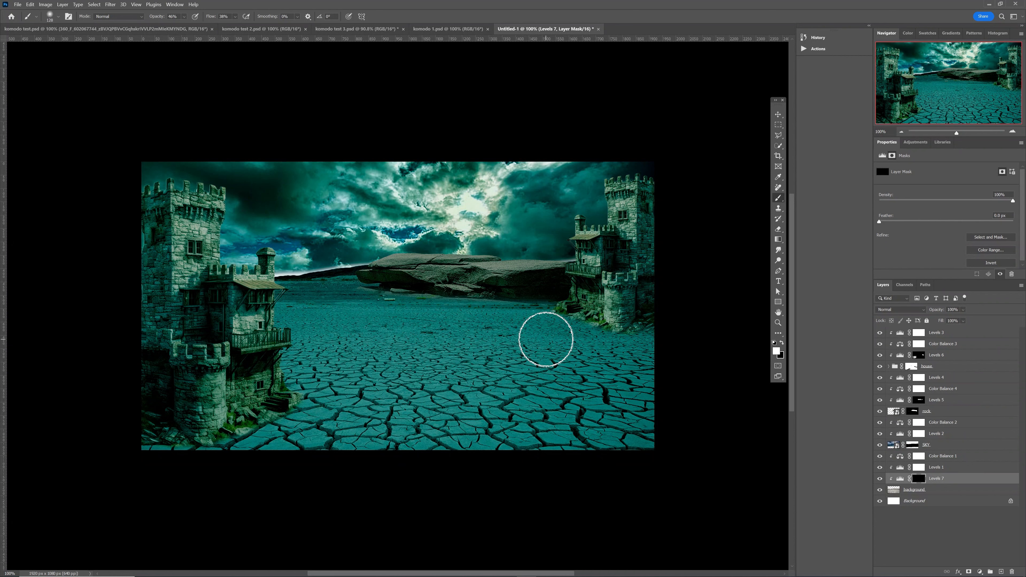
left_click_drag(546, 339, 549, 328)
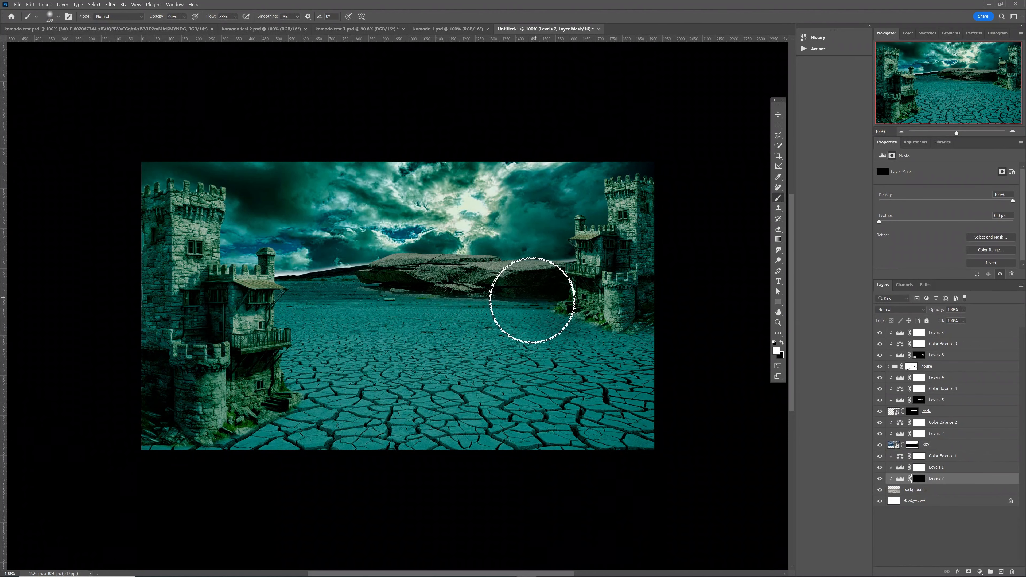
left_click_drag(603, 338, 561, 333)
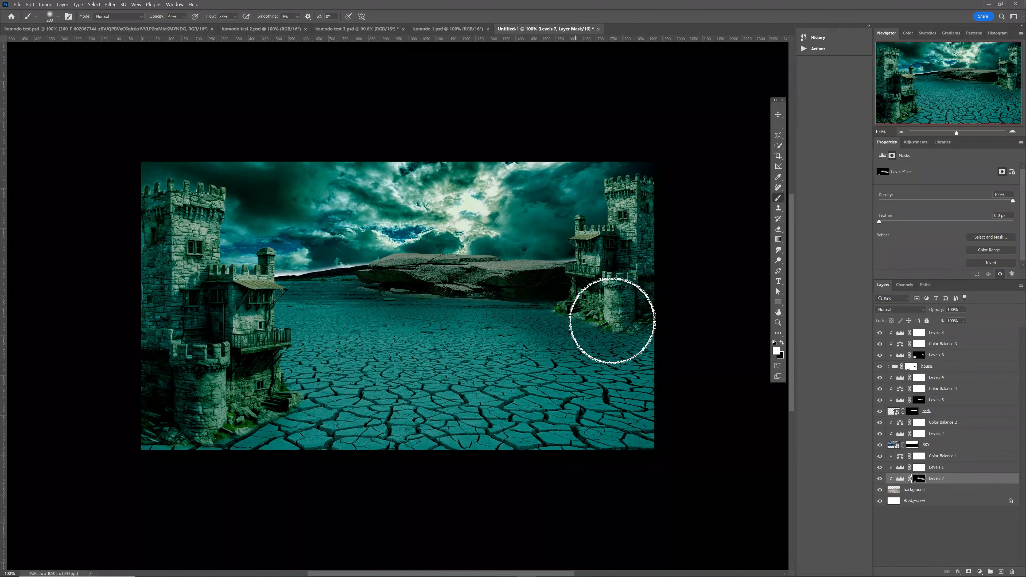
- Add another Levels adjustment clipped to the house group above its painted shadow Levels, and lower its output white to darken both castles
key("v")
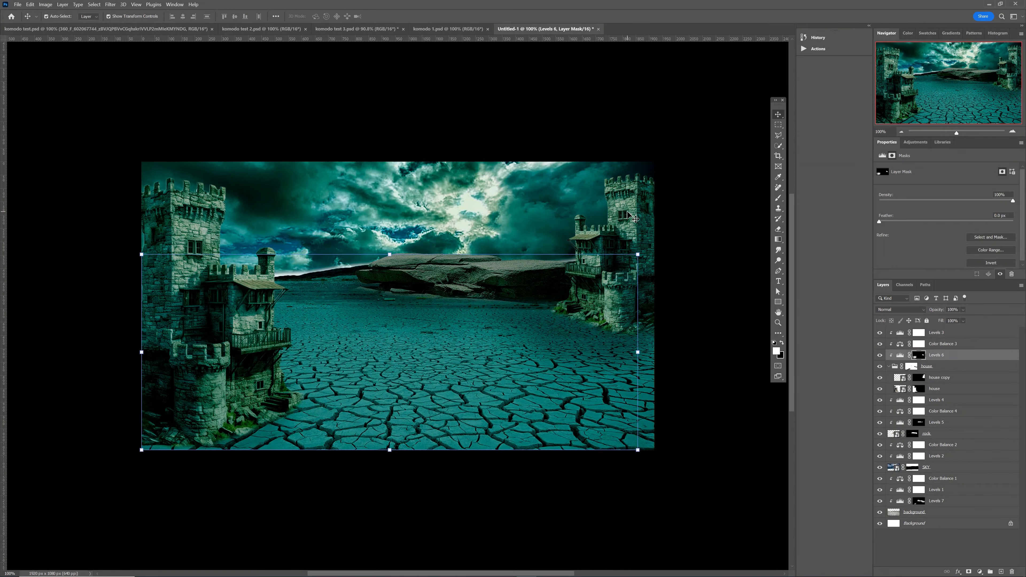
left_click(635, 219)
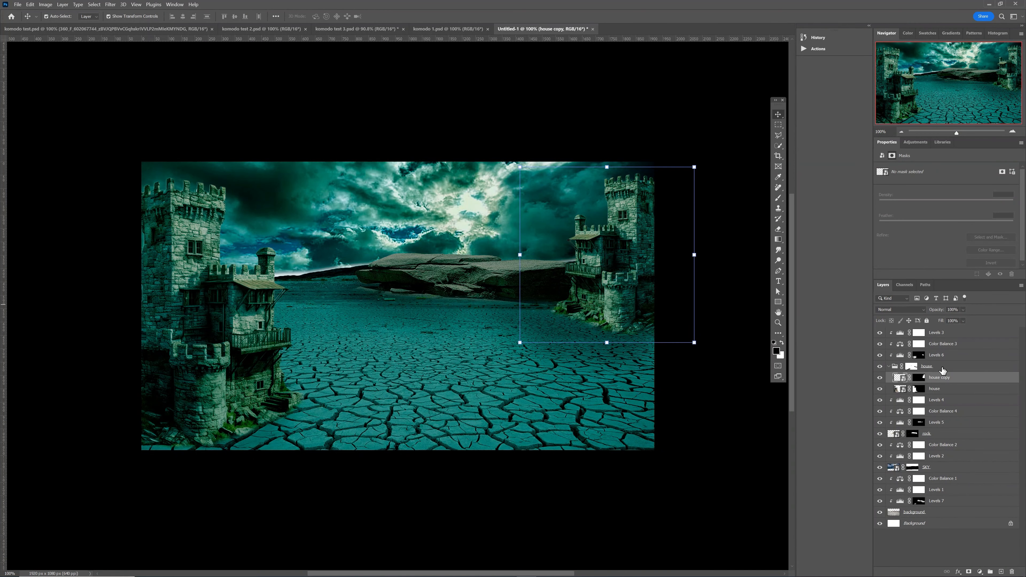
left_click(943, 368)
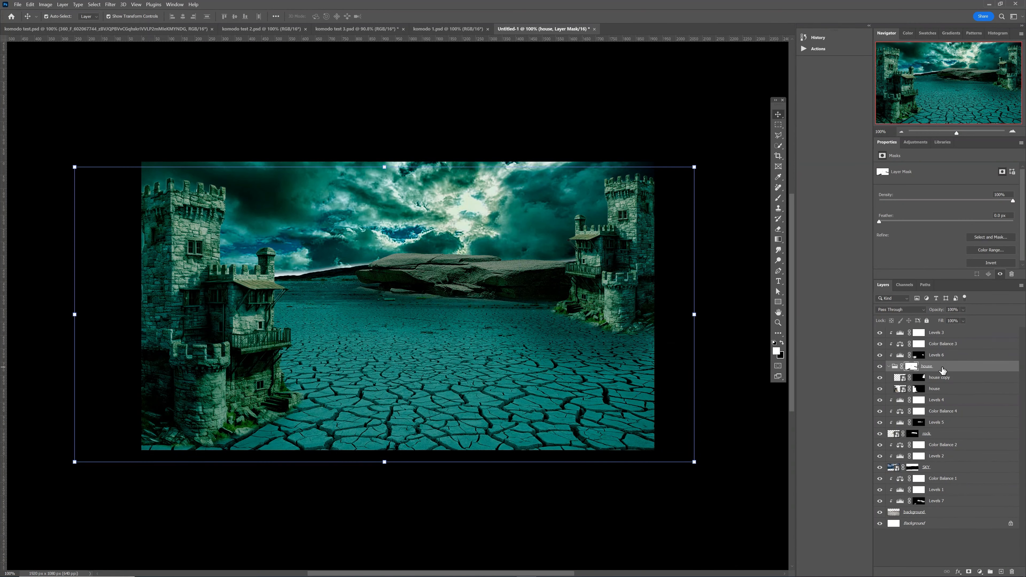
left_click(916, 144)
left_click(905, 219)
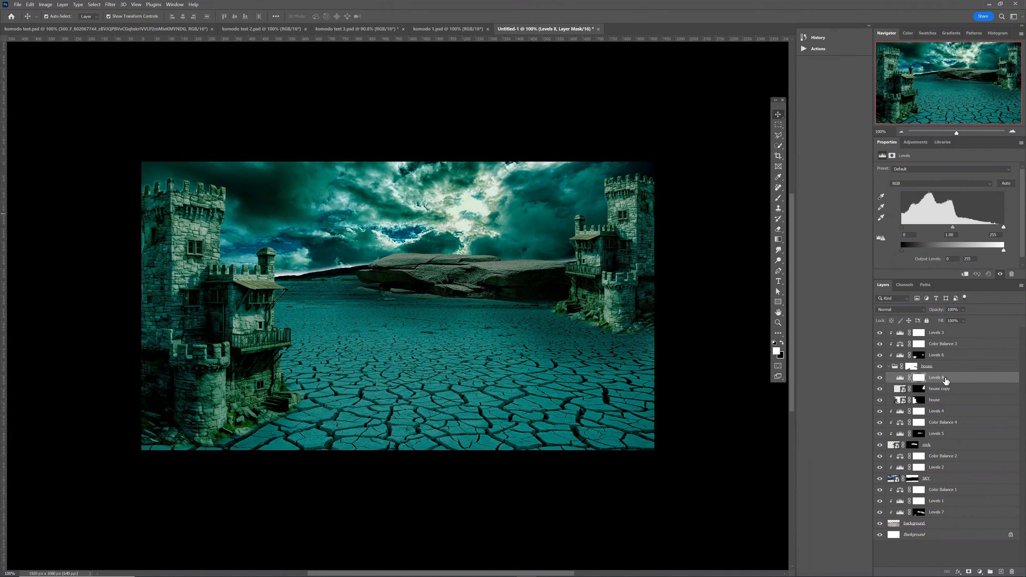
left_click_drag(944, 376, 941, 355)
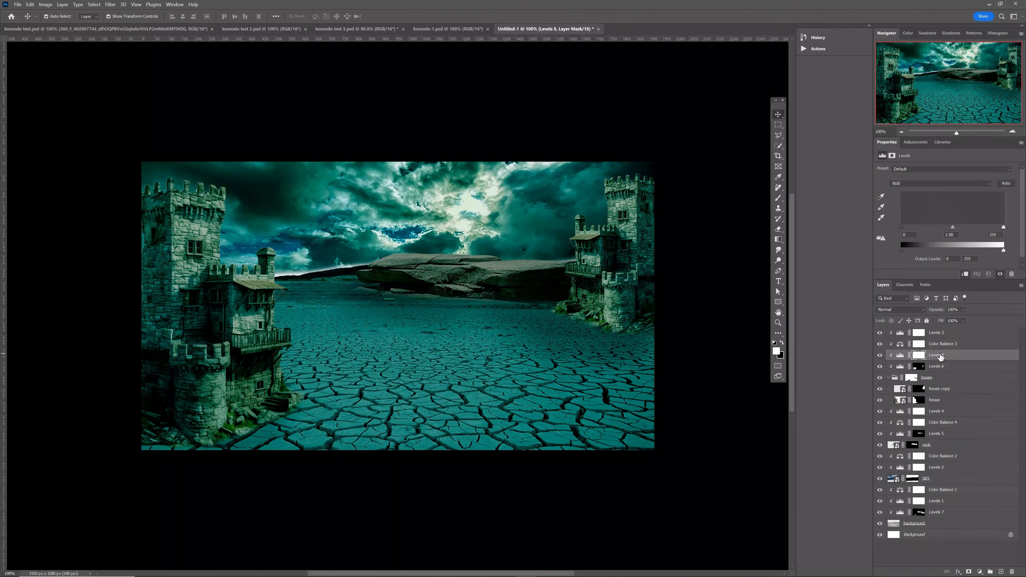
left_click(900, 355)
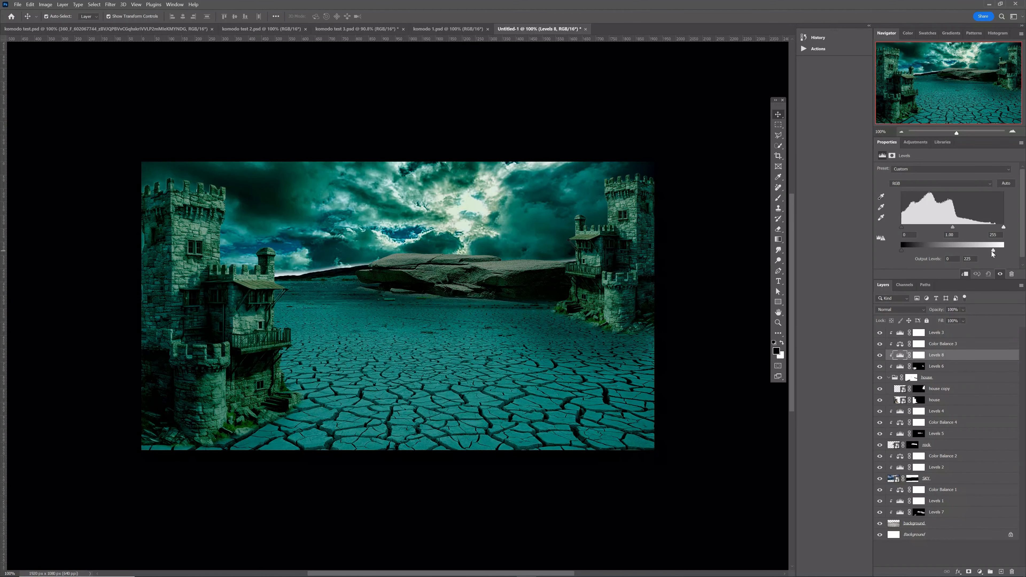
left_click_drag(993, 252, 985, 252)
left_click_drag(984, 255, 991, 255)
- Add another Levels adjustment clipped directly above the ground layer with output white 209 to darken the whole ground
left_click(524, 403)
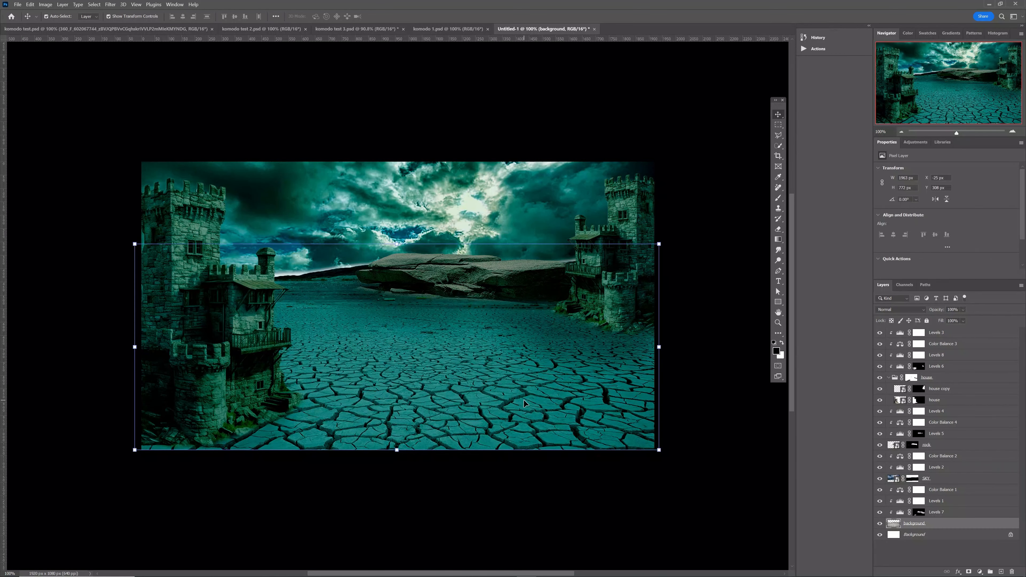
left_click(916, 142)
left_click(914, 212)
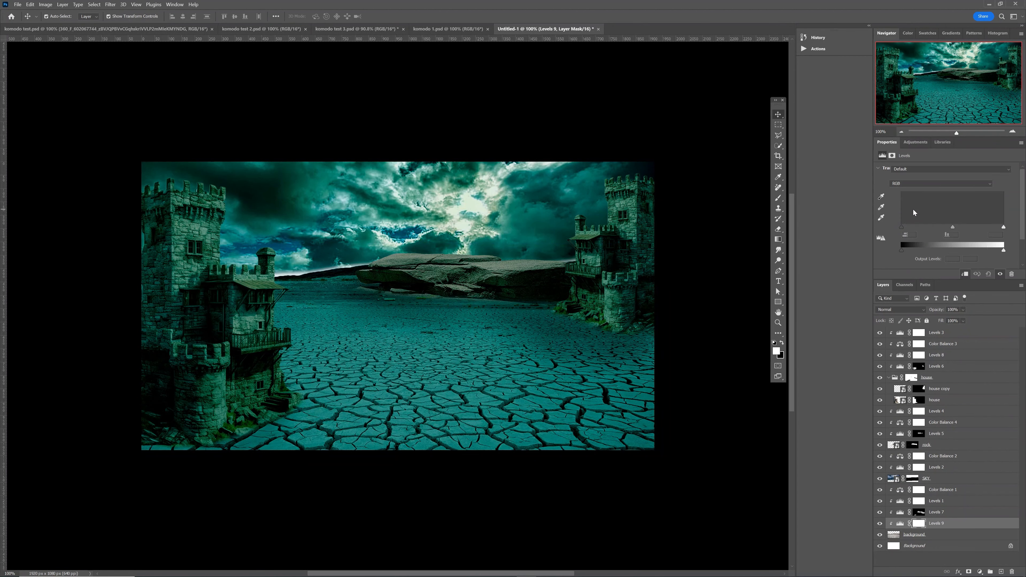
left_click_drag(997, 256, 986, 254)
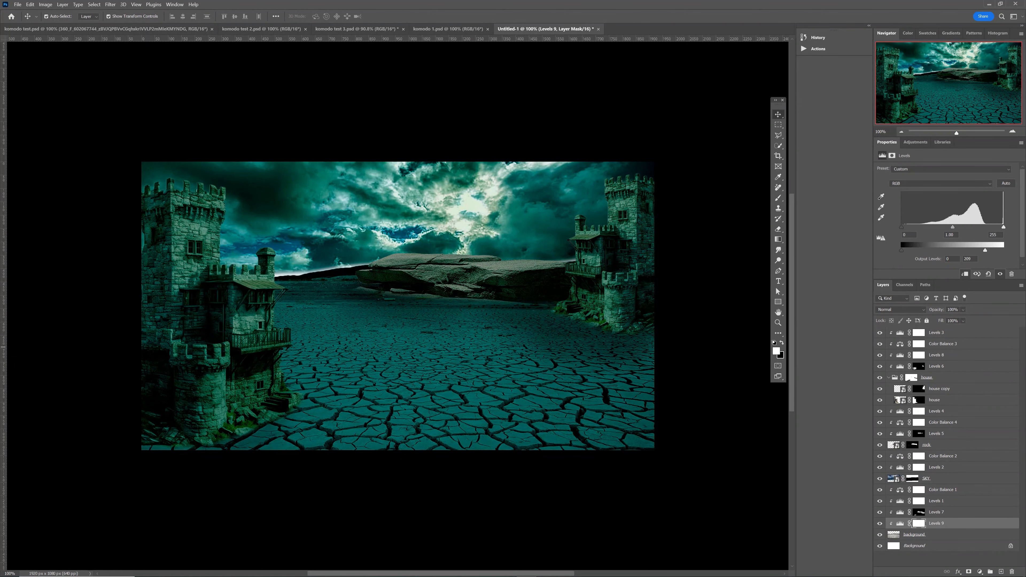
- Place the Komodo dragon image 1024x683 into the composite and reorder its layer directly below the house group
left_click_drag(316, 237, 317, 261)
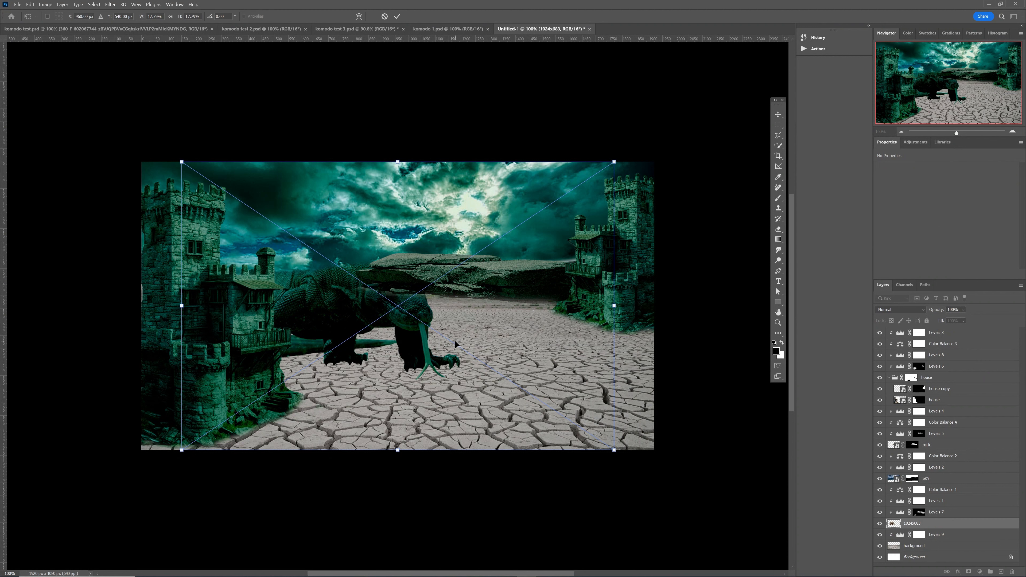
left_click_drag(951, 525, 932, 333)
left_click_drag(336, 308, 389, 278)
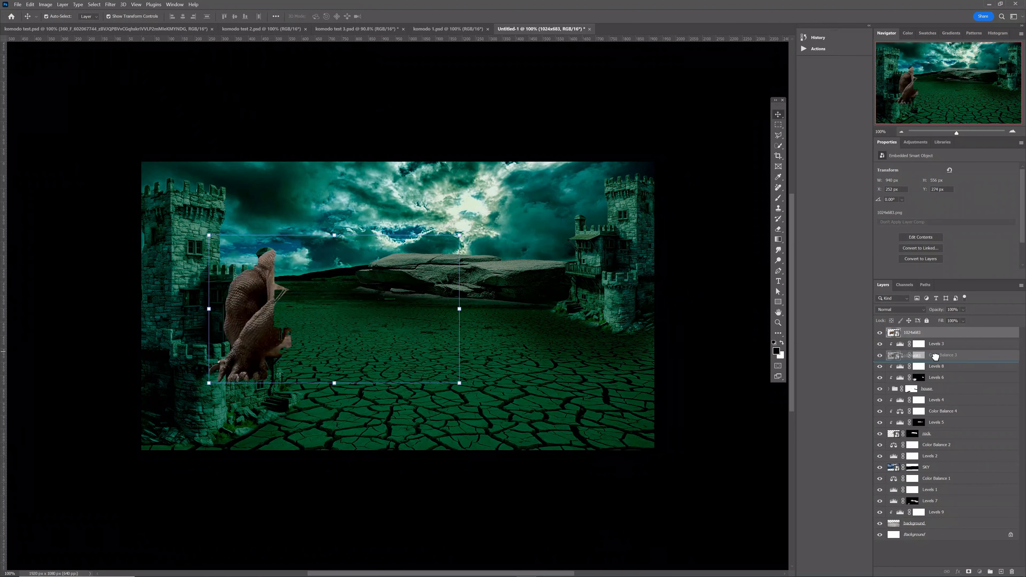
left_click_drag(941, 357, 938, 394)
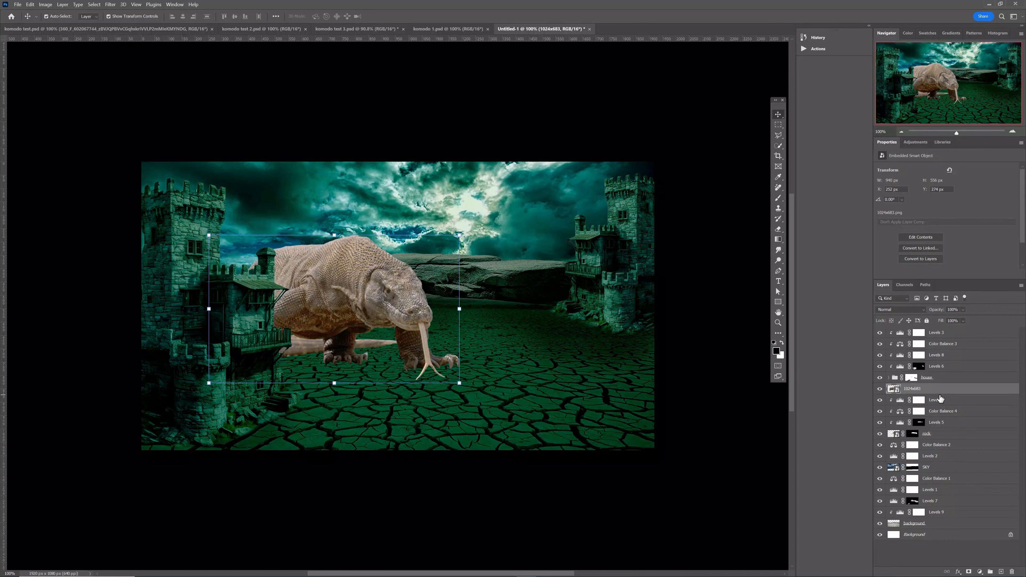
- Enlarge the Komodo dragon to 21.40% and position it behind the near castle, above the cracked ground
left_click_drag(459, 235, 706, 99)
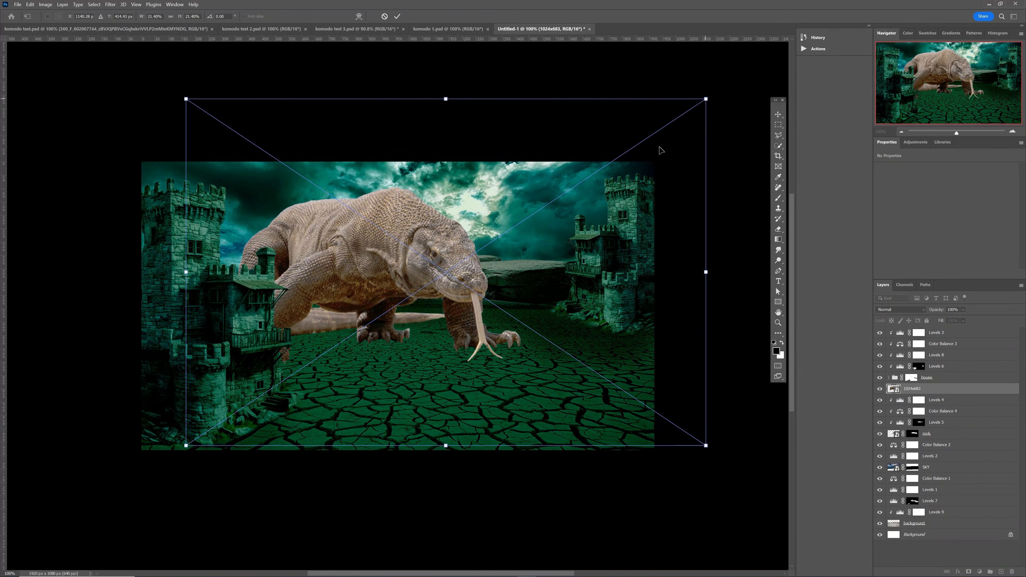
left_click_drag(441, 269, 414, 268)
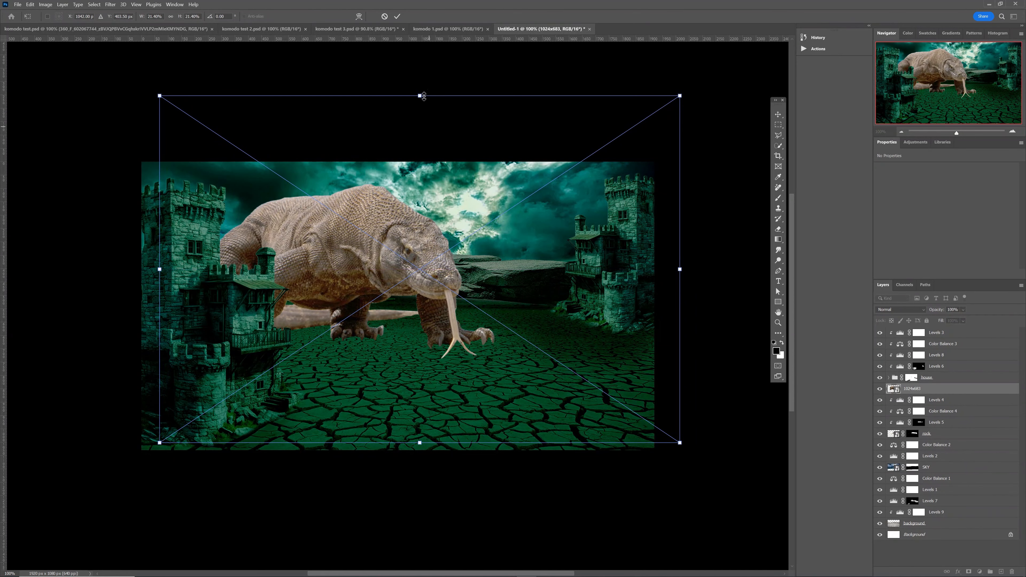
left_click(398, 17)
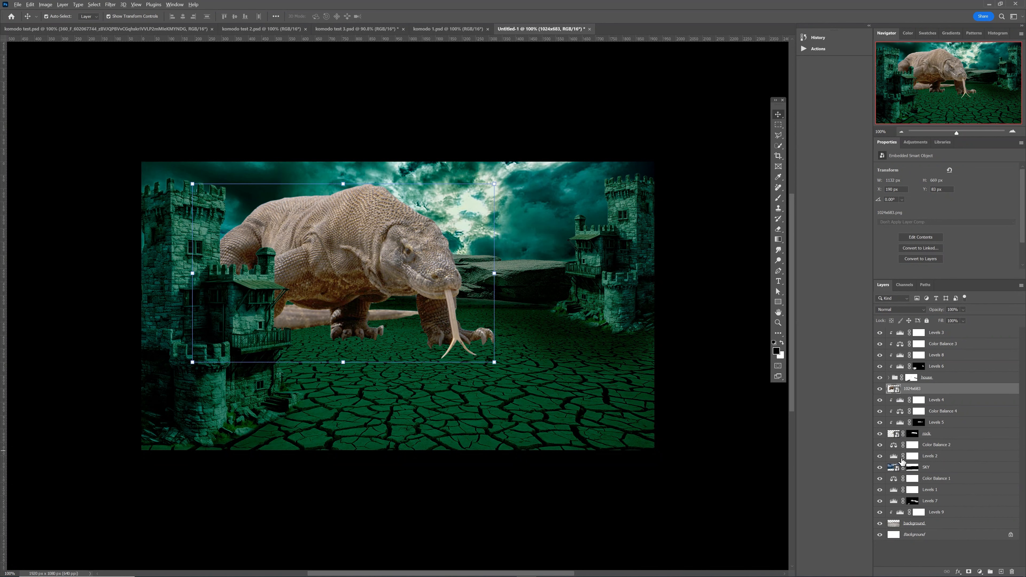
- Restore the clipping of Levels 2 and Color Balance 2 to the sky, and of Levels 7, Levels 1 and Color Balance 1 to the ground
left_click(901, 458, "alt")
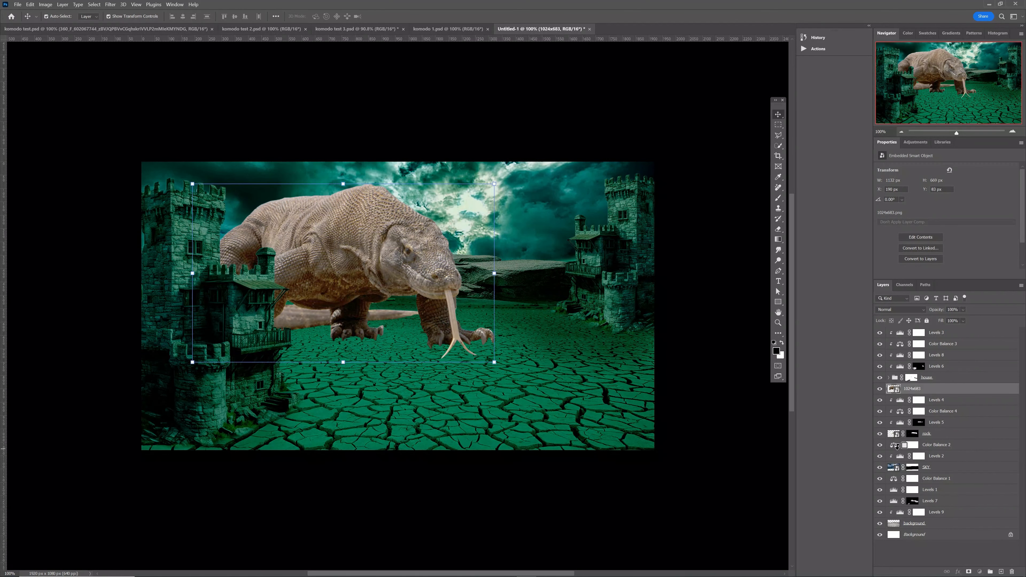
left_click(897, 445, "alt")
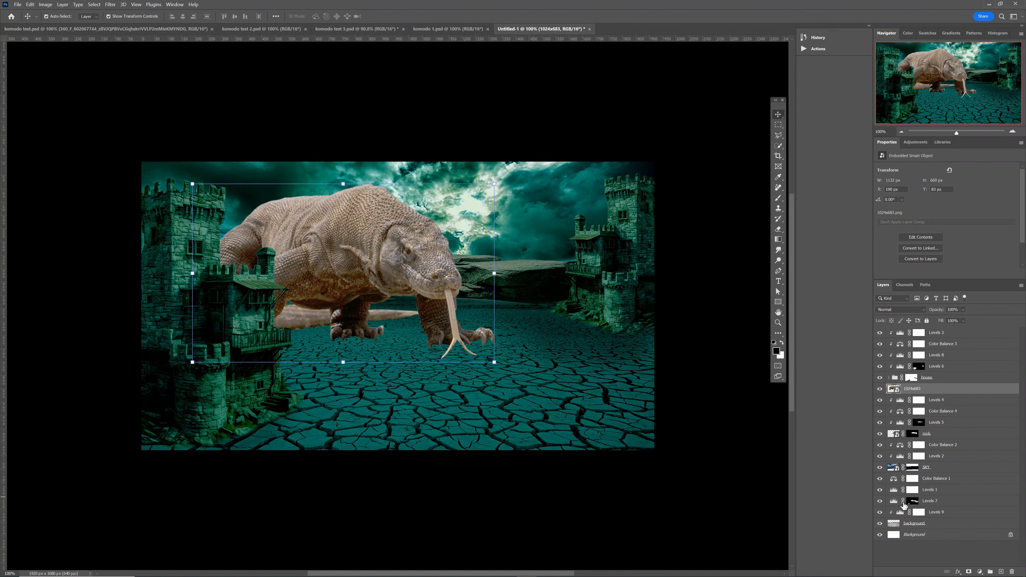
left_click(902, 498, "alt")
left_click(900, 484, "alt")
left_click(900, 481, "alt")
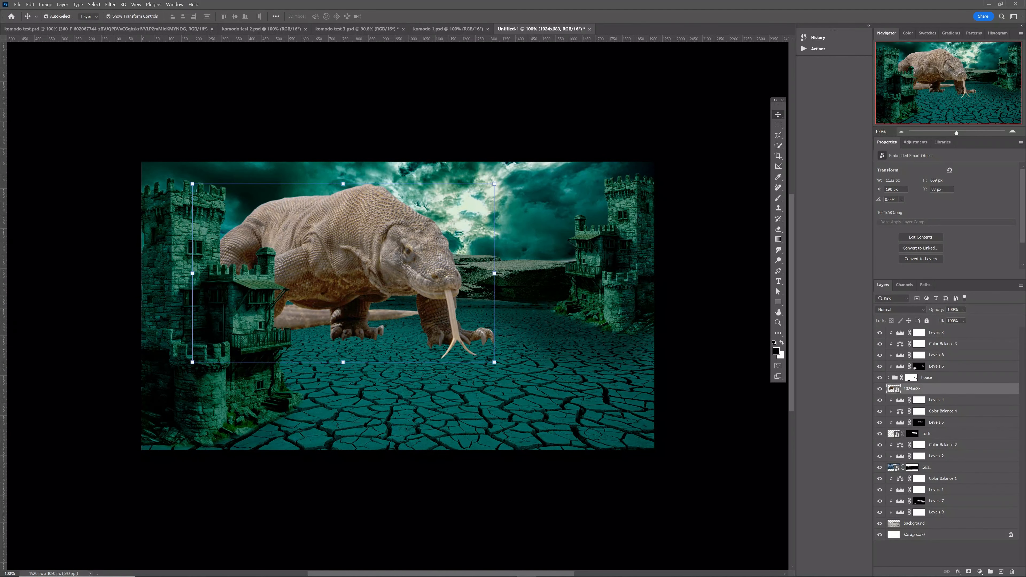
- Place the barbarian warrior image above the dragon layer and mask out its grey backdrop using Select Subject
left_click_drag(1, 257, 517, 393)
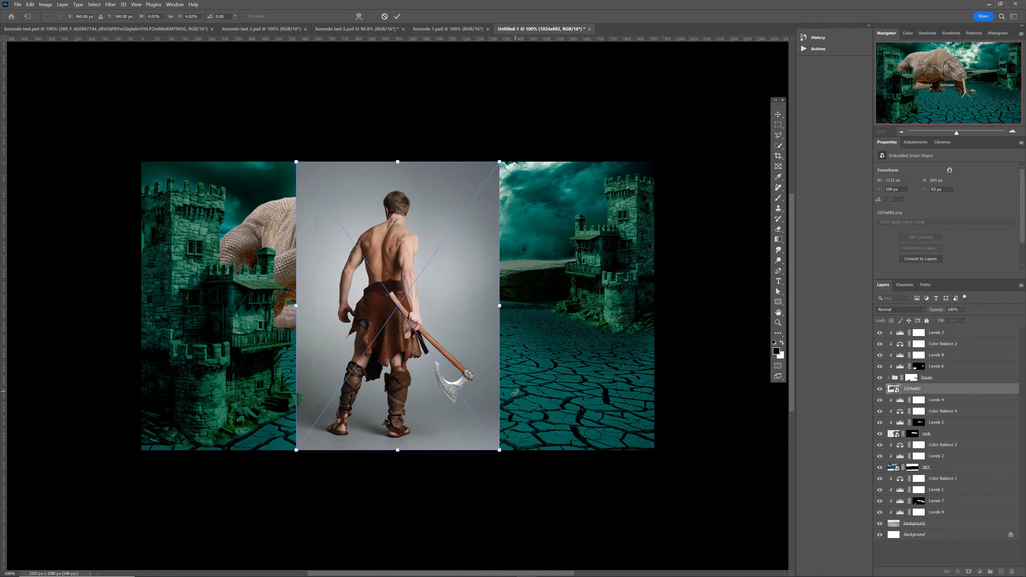
left_click(399, 16)
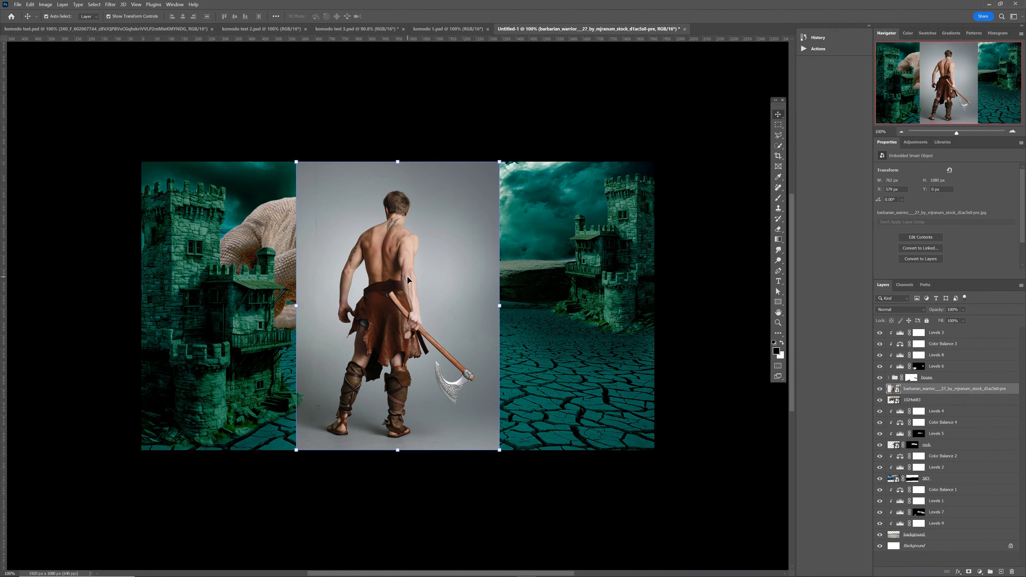
key("w")
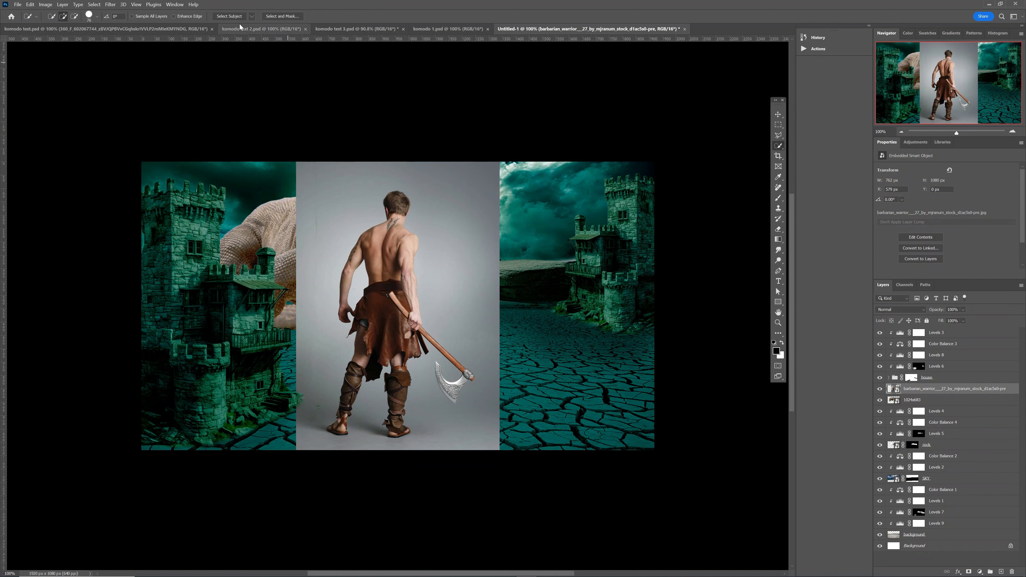
left_click(229, 17)
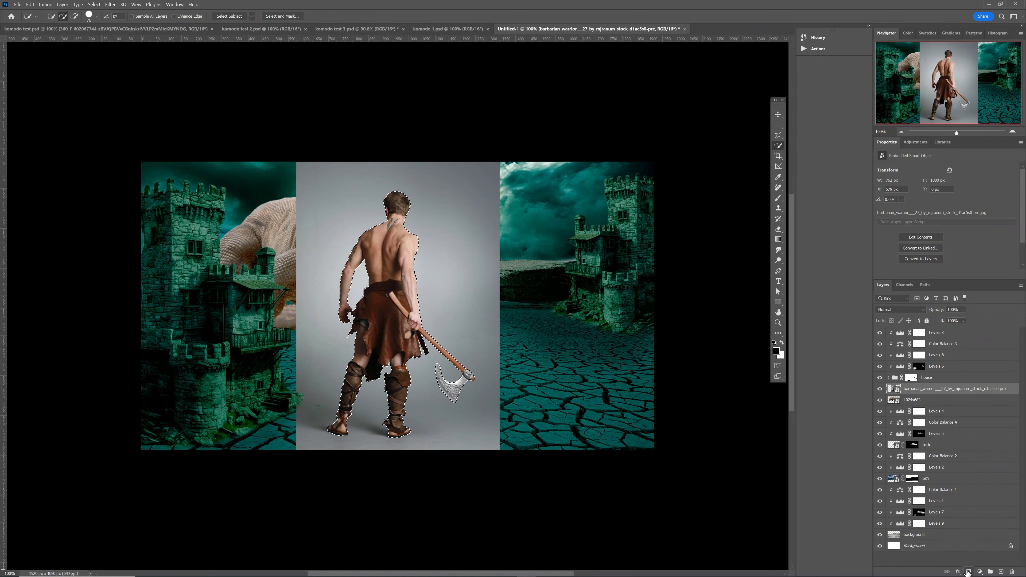
left_click(969, 571)
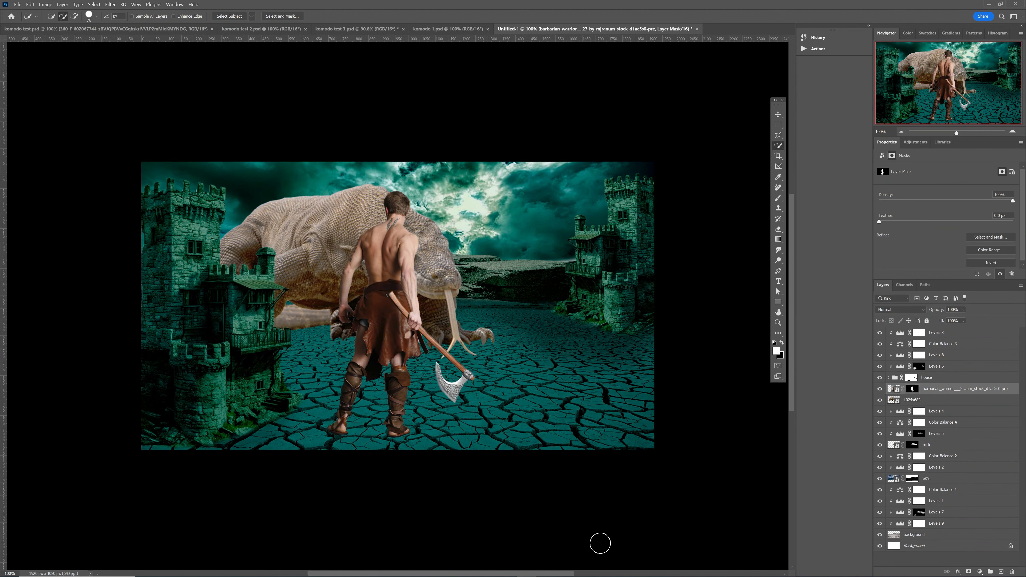
- Scale the barbarian warrior down to 58.79% and stand him on the cracked ground between the dragon and the far castle
key("v")
left_click_drag(397, 349, 536, 366)
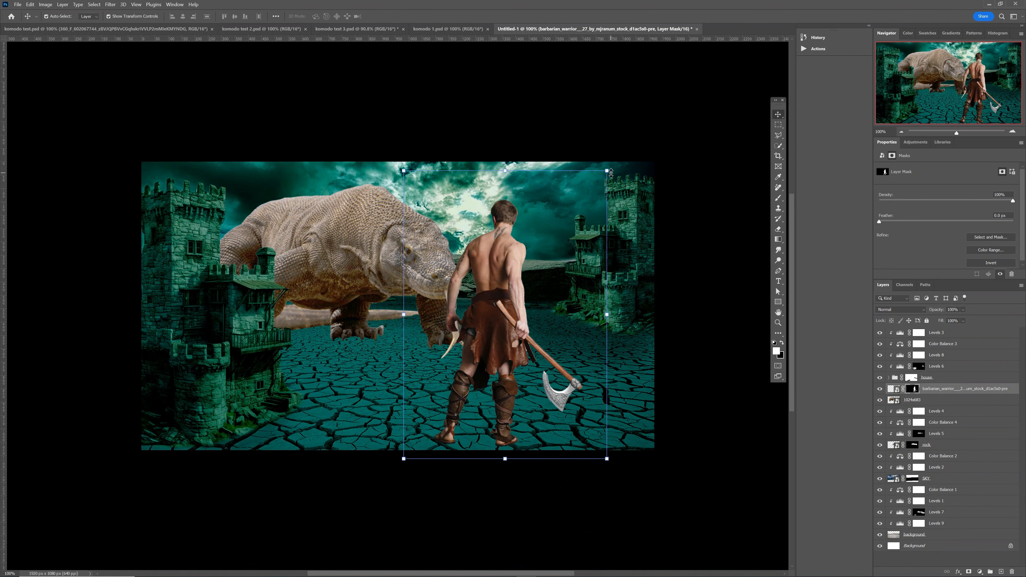
left_click_drag(610, 172, 543, 263)
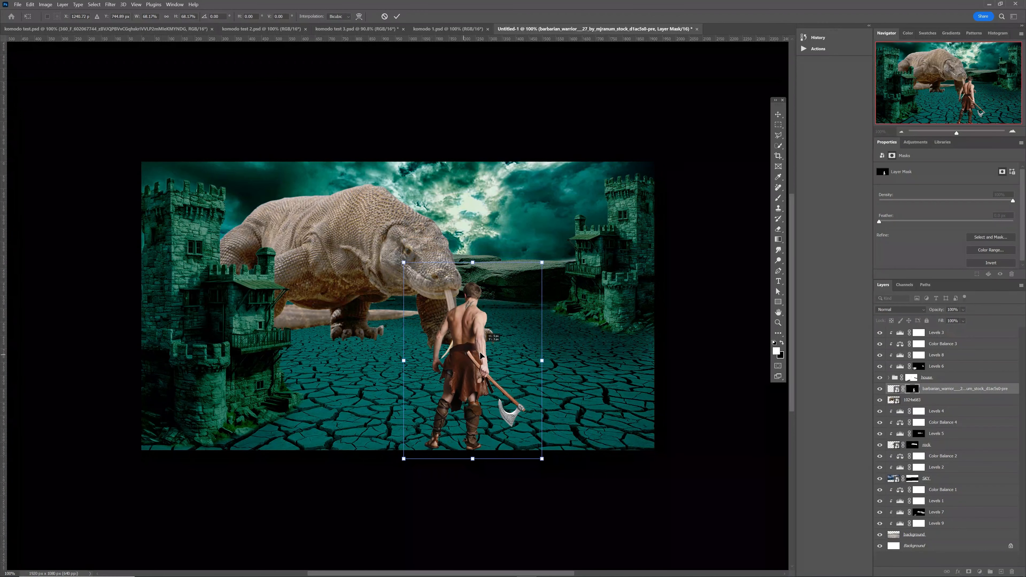
left_click_drag(463, 361, 525, 354)
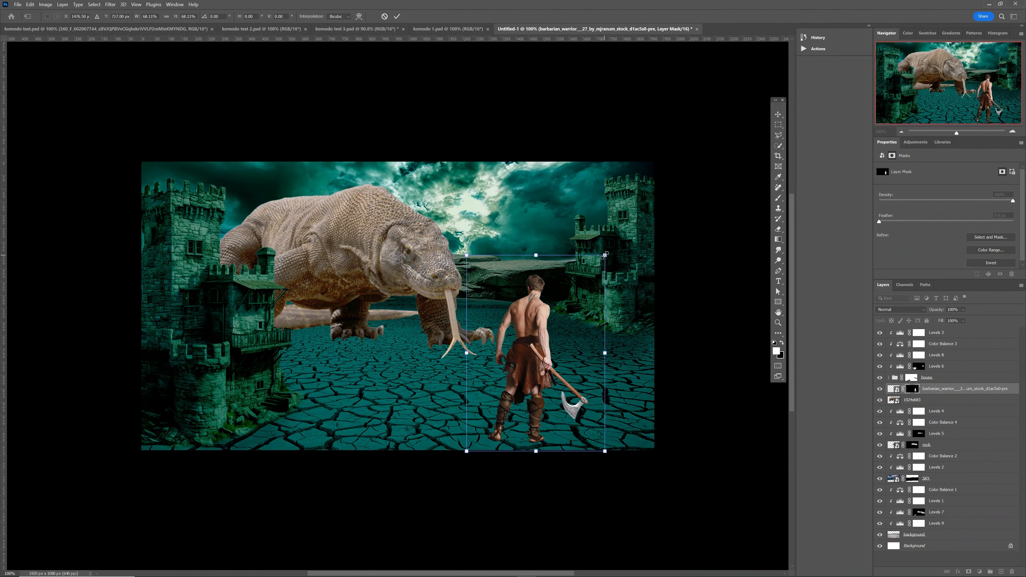
left_click_drag(605, 255, 585, 282)
left_click_drag(533, 347, 561, 334)
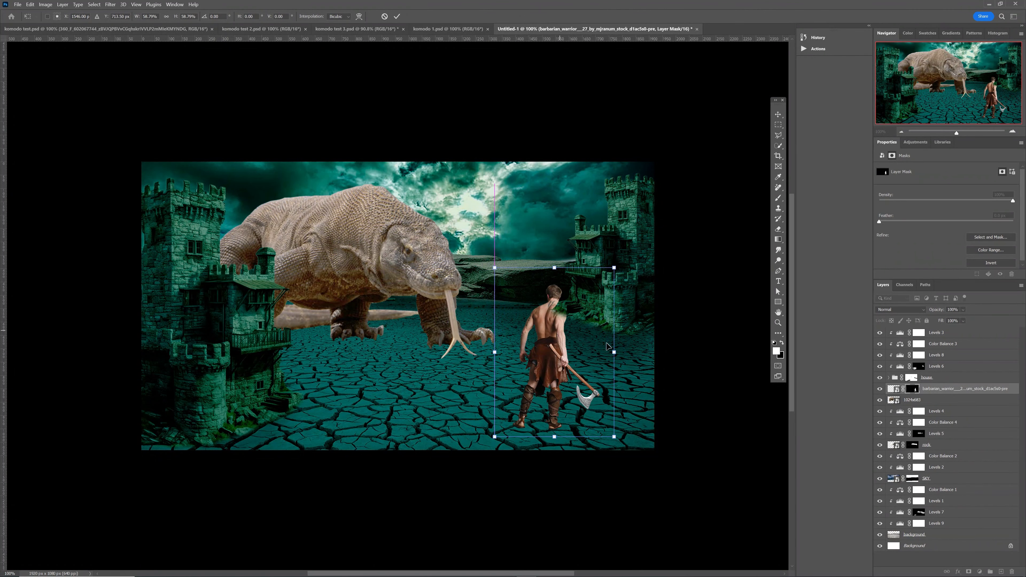
key("Return")
- Raise the warrior layer to the top of the layer stack and rename it _warrior_
left_click_drag(958, 395, 1015, 336)
double_click(947, 332)
key("BackSpace")
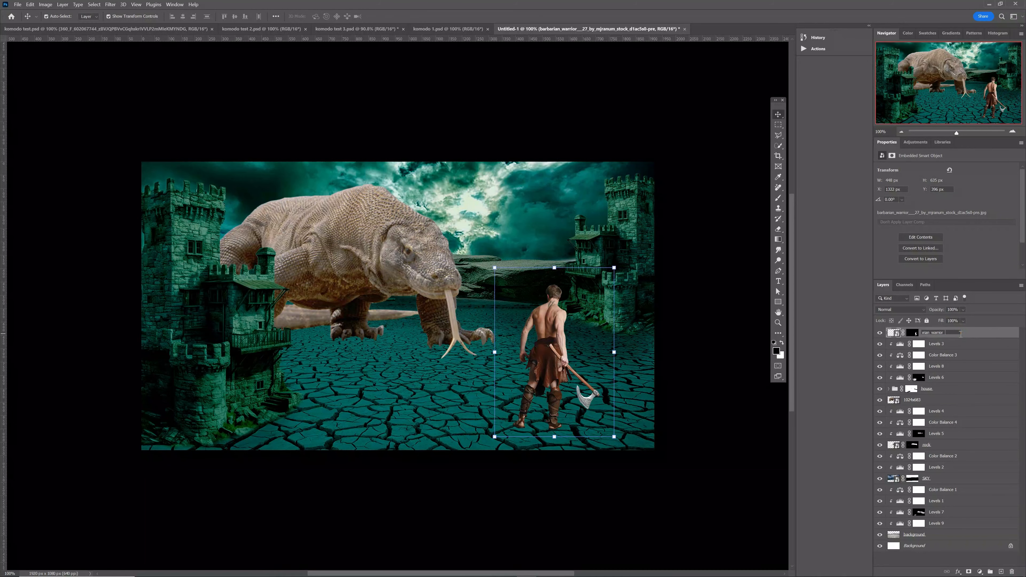
key("BackSpace")
key("BackSpace")
key("BackSpace")
key("BackSpace")
key("BackSpace")
key("BackSpace")
key("BackSpace")
key("BackSpace")
key("BackSpace")
key("BackSpace")
key("Return")
- Shift the warrior slightly farther from the dragon, toward the far castle, and deselect the layer
left_click_drag(537, 380, 551, 381)
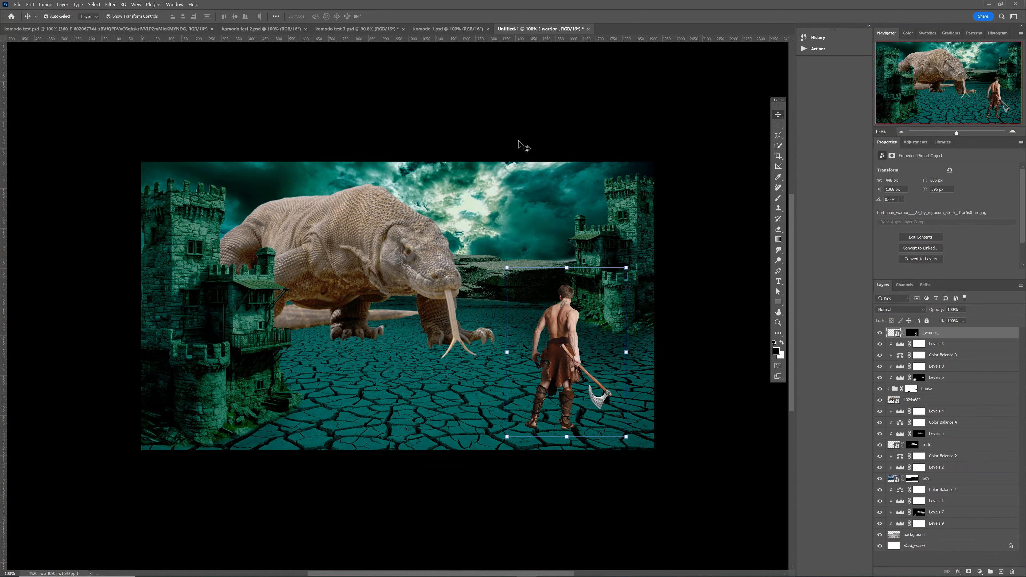
left_click_drag(565, 355, 574, 354)
left_click(414, 119)
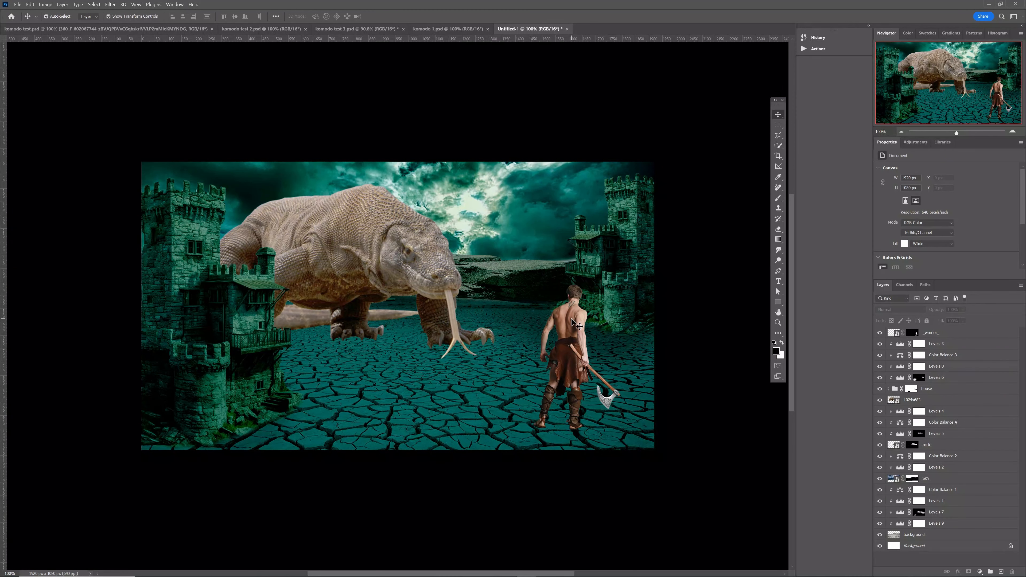
- Rename the dragon layer 1024x683 as komodo
left_click(395, 269)
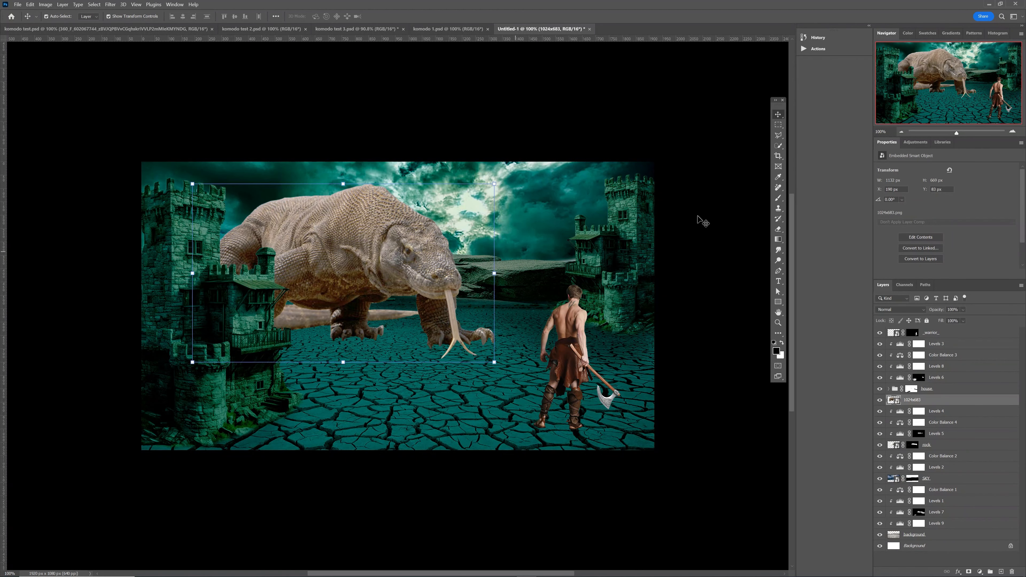
double_click(912, 400)
type("komodo")
key("Return")
- Add a Color Balance adjustment clipped to the komodo layer, shifting its midtones to about -70 toward cyan and -8 toward yellow
left_click(913, 147)
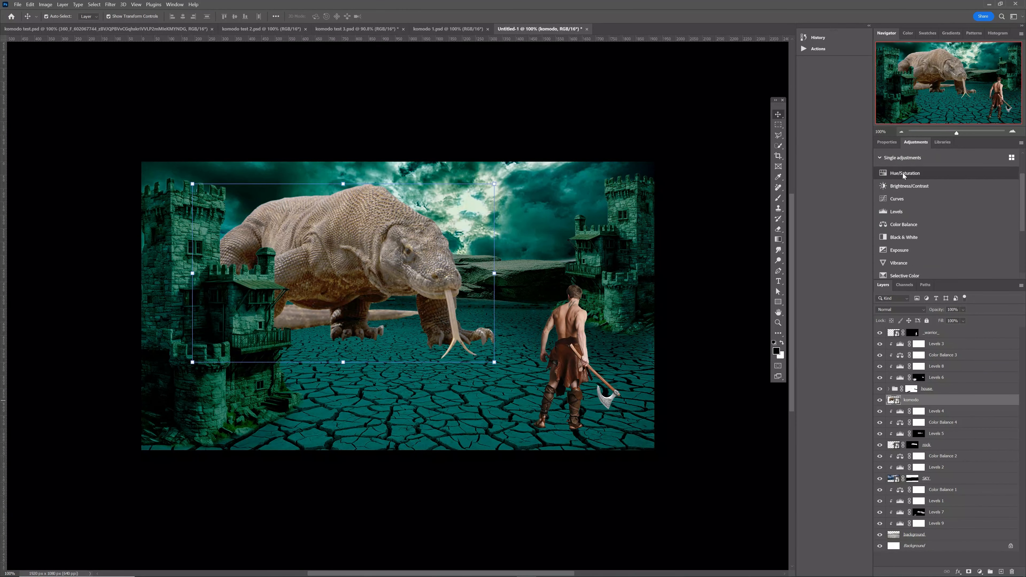
left_click(905, 225)
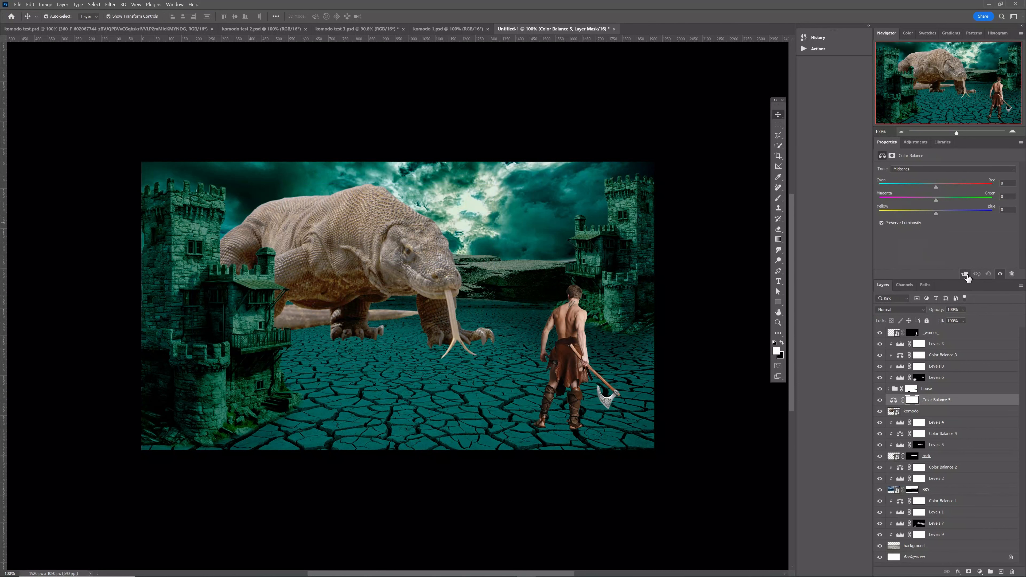
left_click(966, 276)
left_click_drag(938, 189, 901, 193)
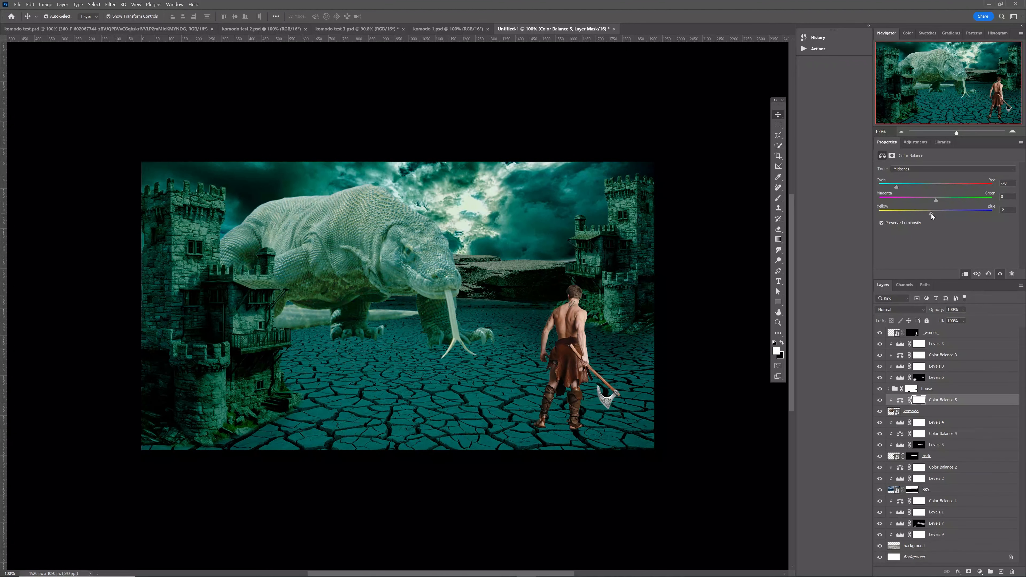
- Darken the dragon with a clipped Levels adjustment, setting midtones to 0.72 and the white output level to 226
left_click(925, 143)
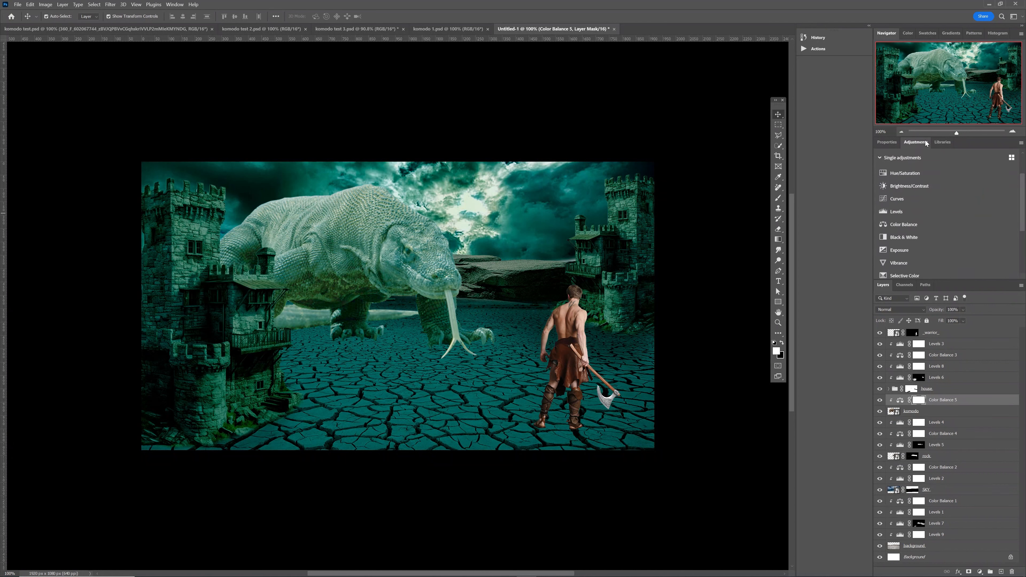
left_click(921, 212)
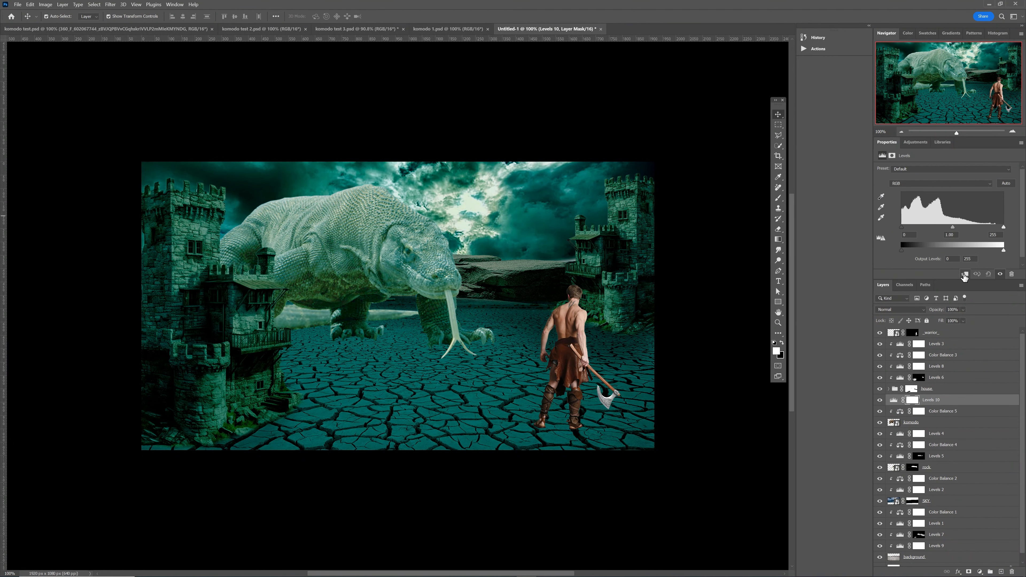
left_click(965, 274)
mouse_move(912, 229)
left_mouse_down()
mouse_move(900, 231)
mouse_move(961, 229)
left_mouse_up()
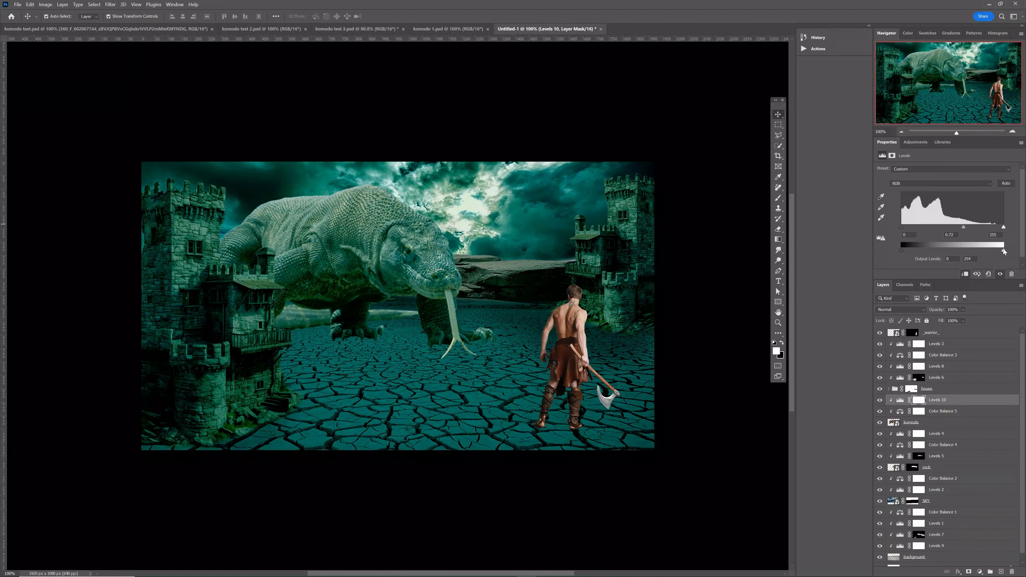
left_click_drag(1003, 251, 993, 252)
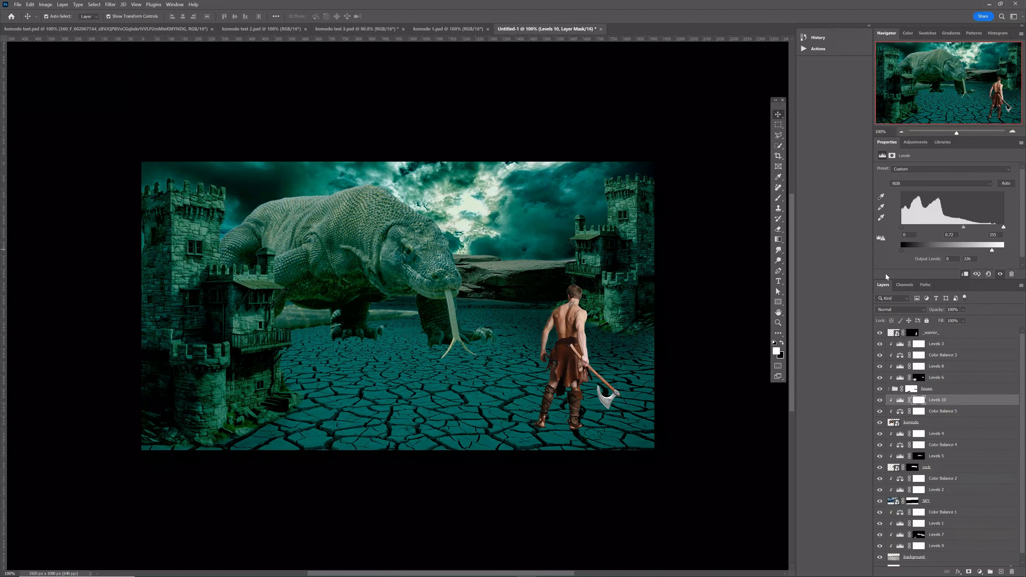
- Add a Color Balance adjustment clipped to the warrior, with midtones at -51 toward cyan, -12 toward yellow and slightly toward green
left_click(579, 352)
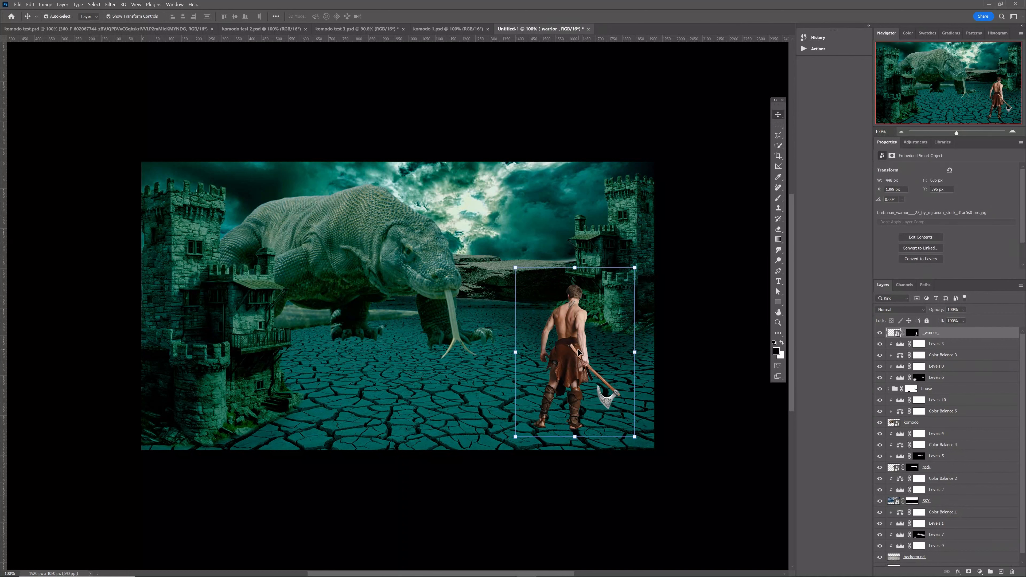
left_click(916, 144)
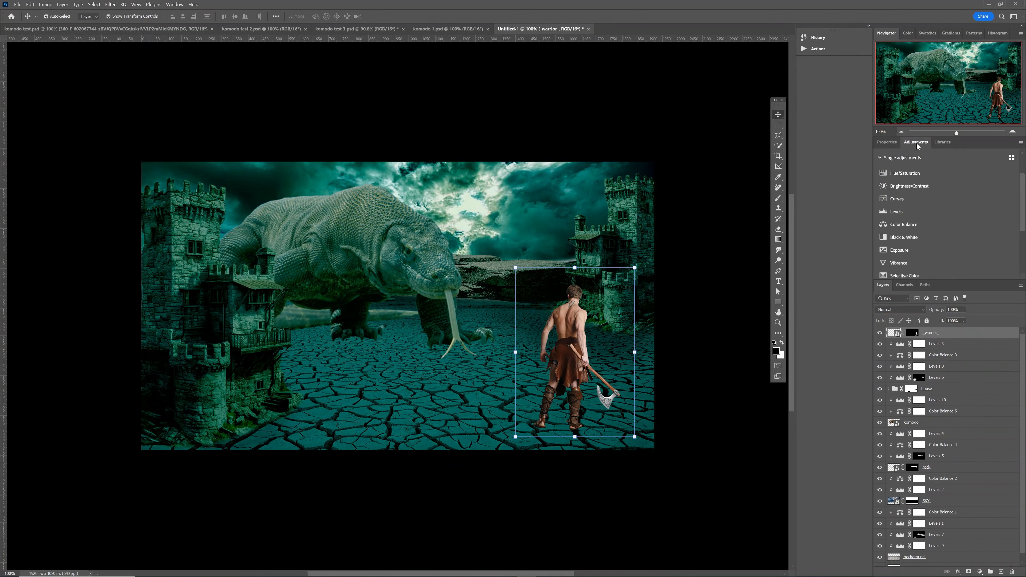
left_click(910, 225)
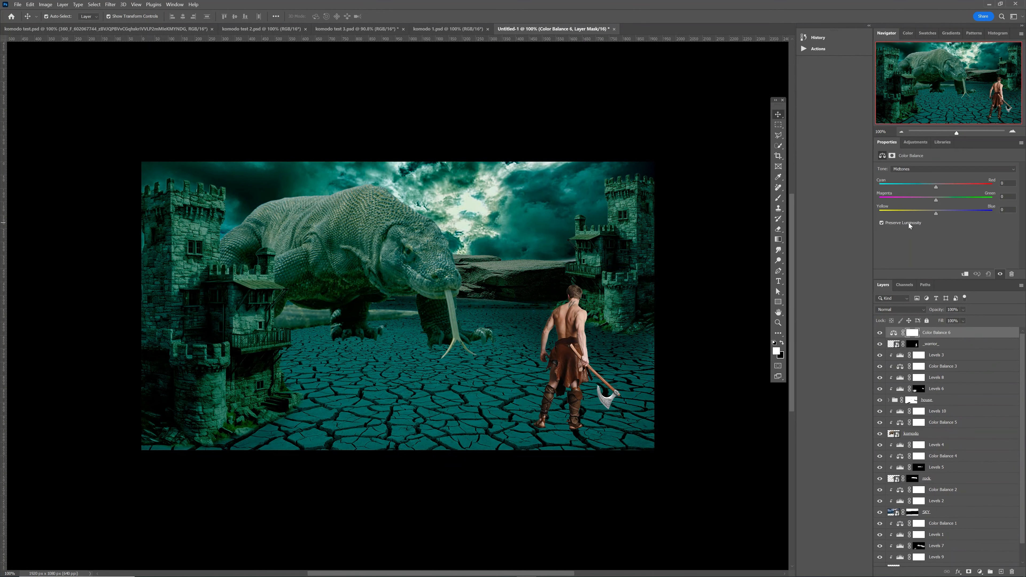
left_click(965, 274)
left_click_drag(937, 213, 934, 217)
left_click_drag(915, 191, 914, 191)
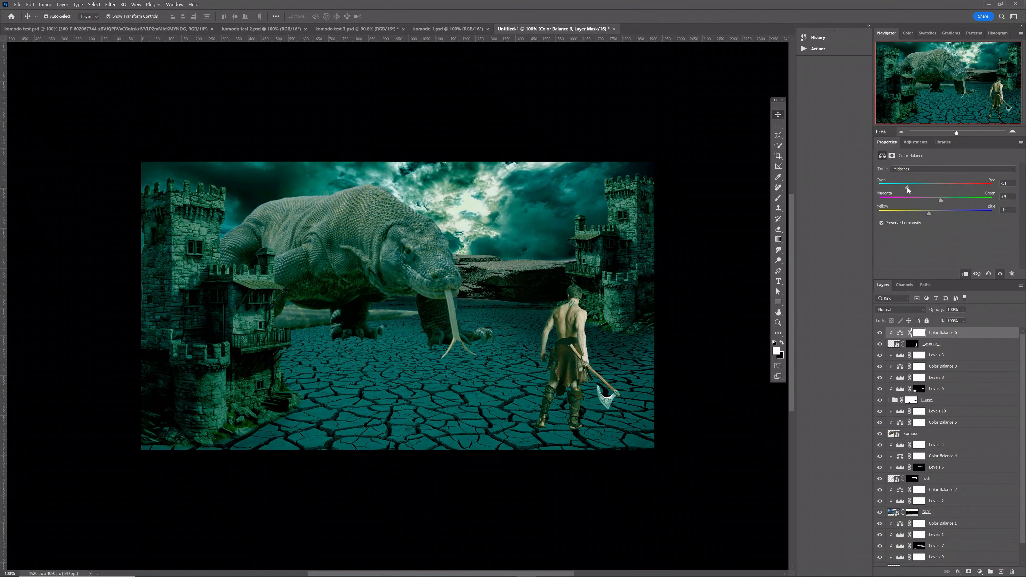
left_click(708, 260)
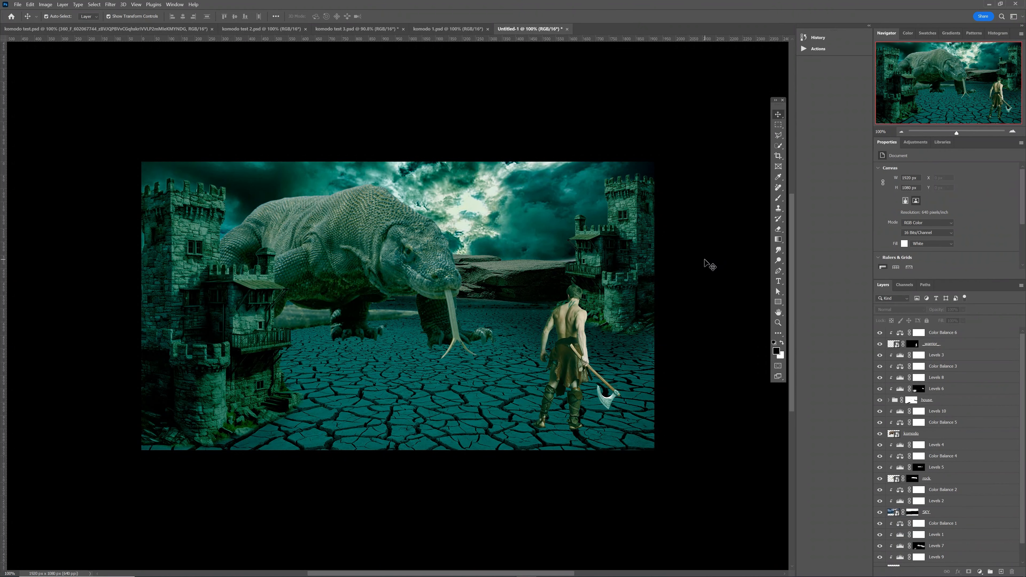
- Enlarge the Komodo dragon to 22.50% and reposition it behind the near castle
left_click(400, 252)
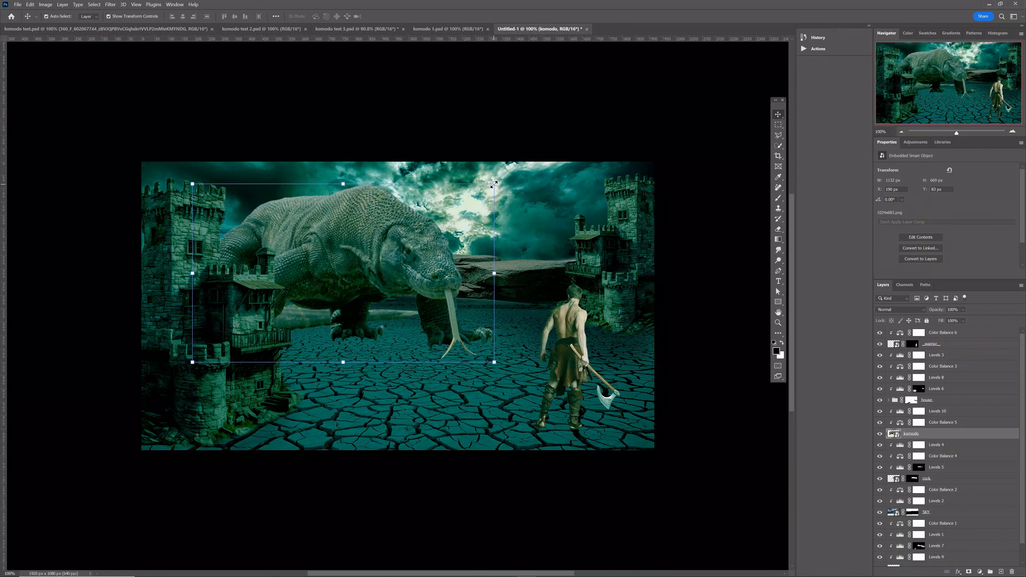
left_click_drag(494, 185, 500, 181)
left_click_drag(427, 96, 431, 75)
left_click_drag(431, 221, 431, 223)
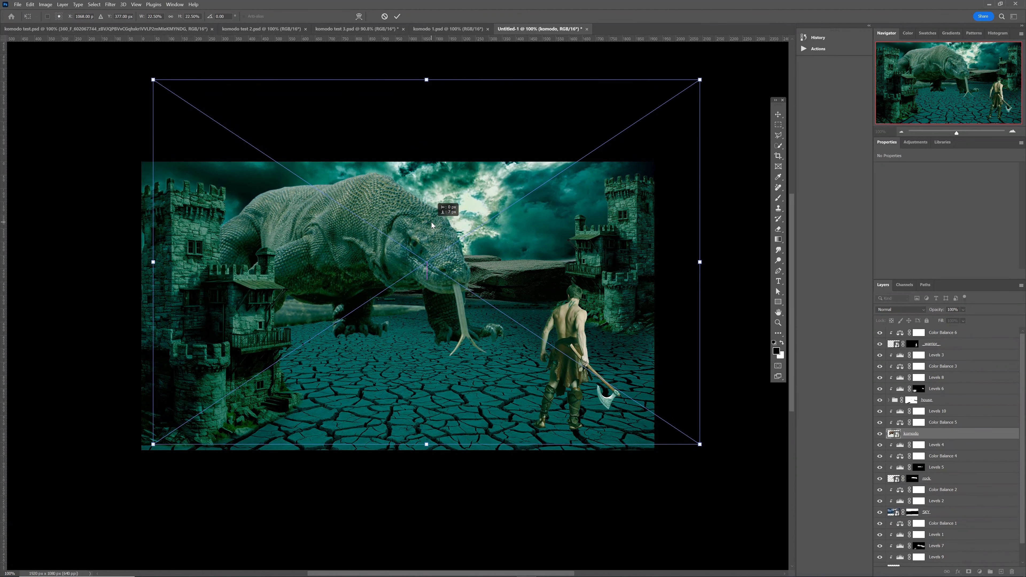
left_click(398, 17)
- Enlarge the warrior slightly to 103.95%, keeping his feet in place on the ground
left_click(579, 335)
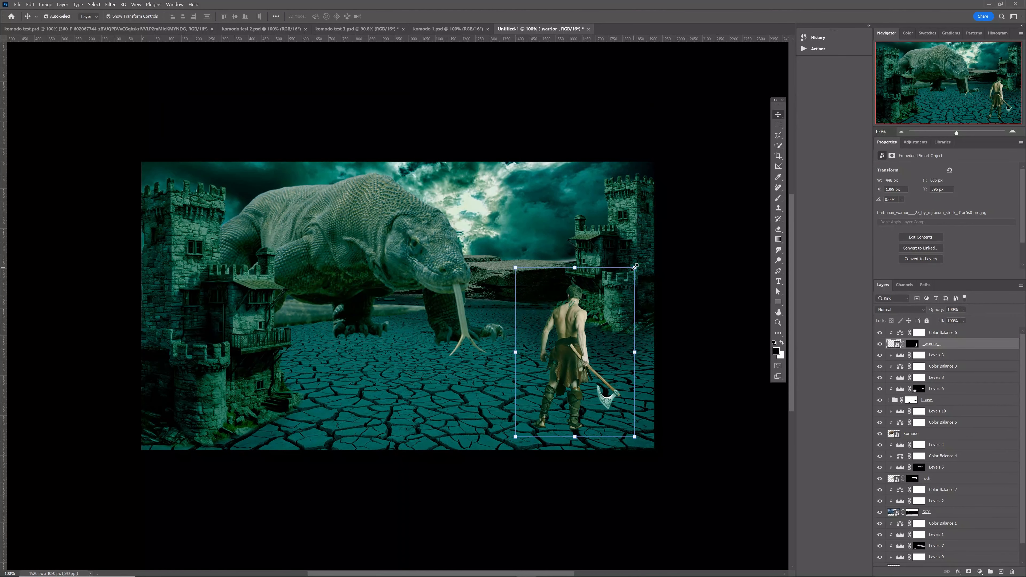
mouse_move(635, 267)
left_mouse_down()
mouse_move(655, 251)
mouse_move(639, 261)
left_mouse_up()
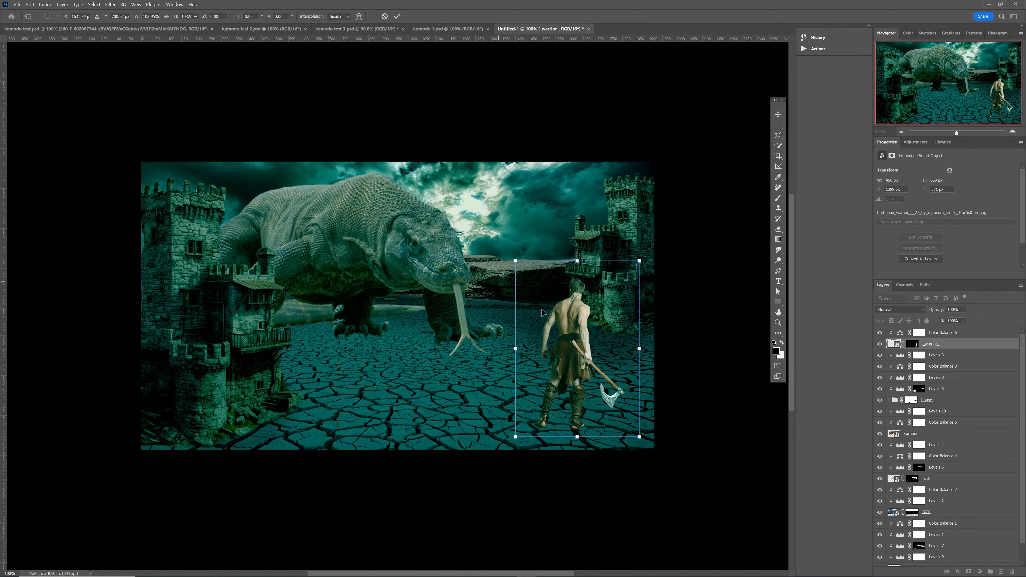
left_click(198, 285)
- Enlarge the near castle on the house layer to 104.70%, extending it upward from its base
left_click(198, 284)
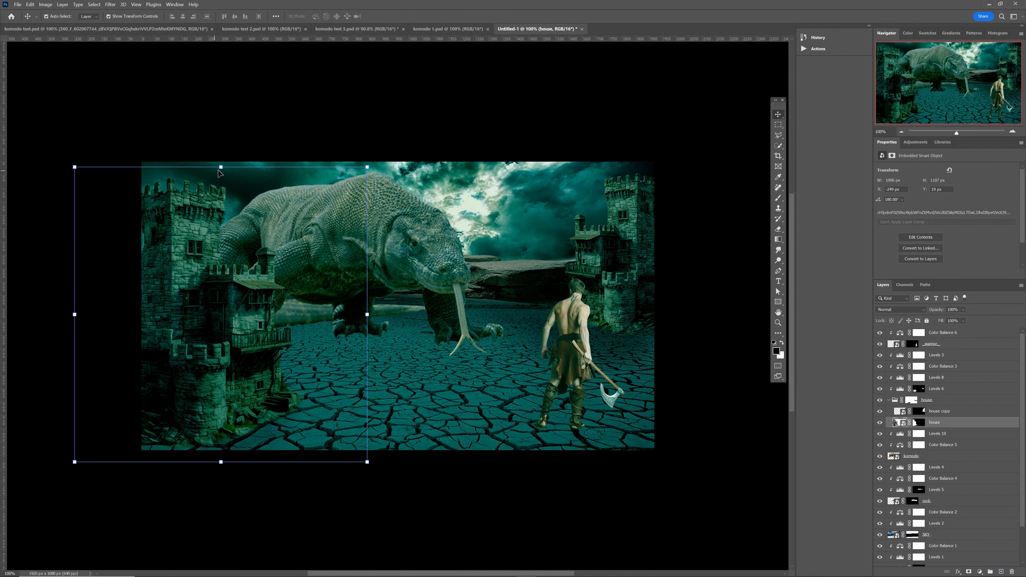
left_click_drag(220, 167, 220, 155)
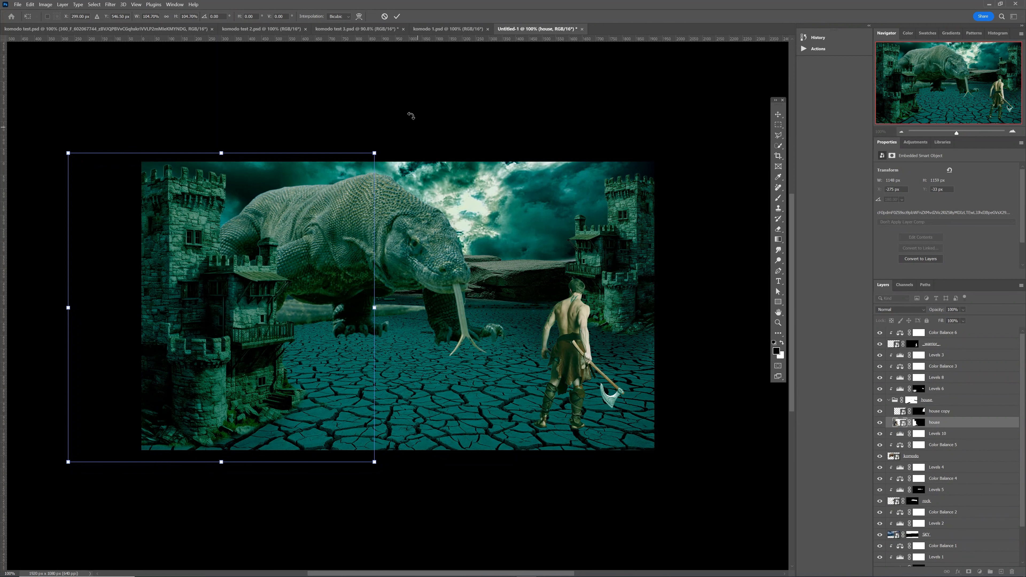
left_click(562, 120)
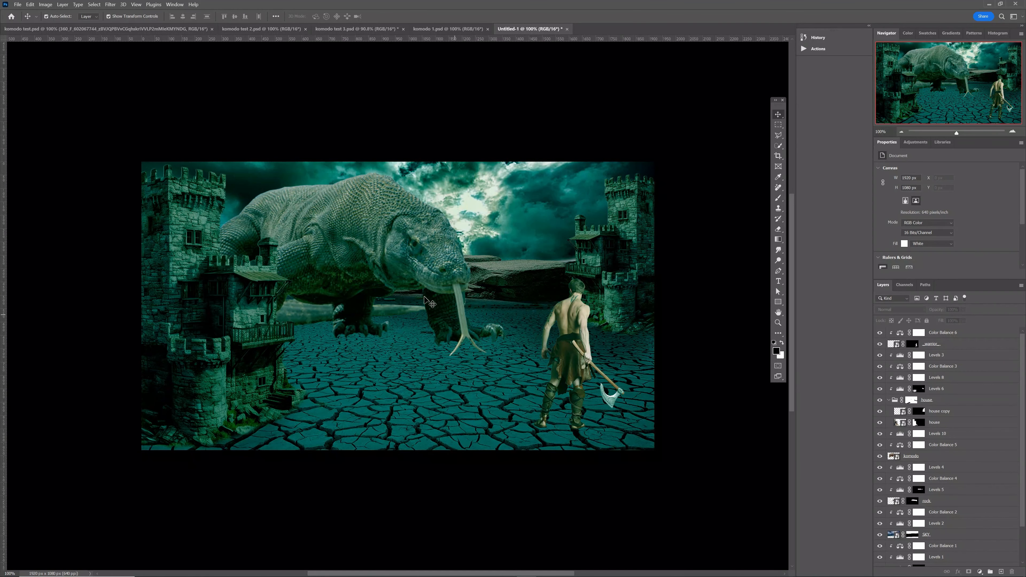
- Apply the Camera Raw Filter to the komodo layer with Texture +100, Clarity +100 and increased Sharpening
left_click(380, 252)
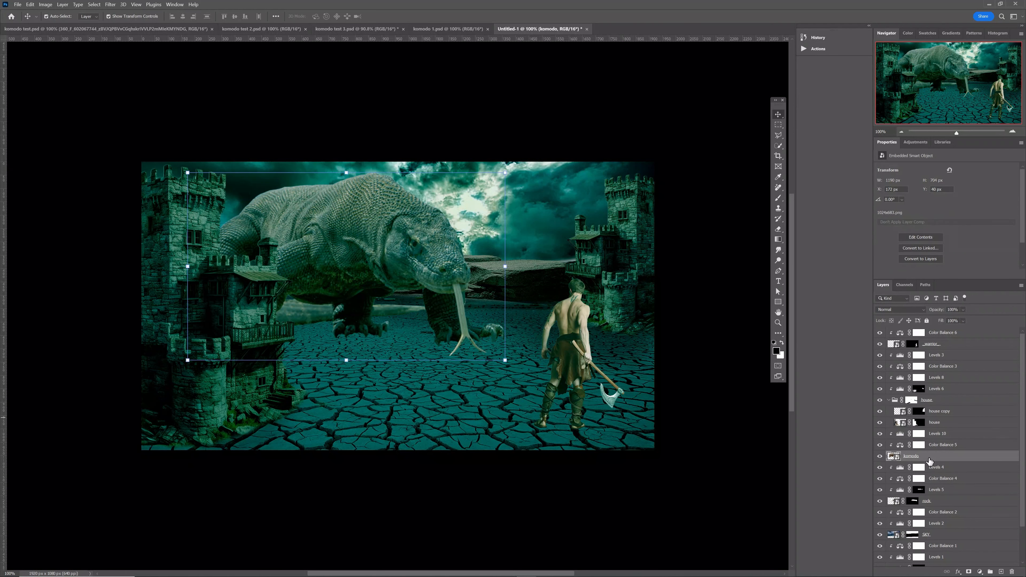
left_click(114, 8)
left_click(138, 60)
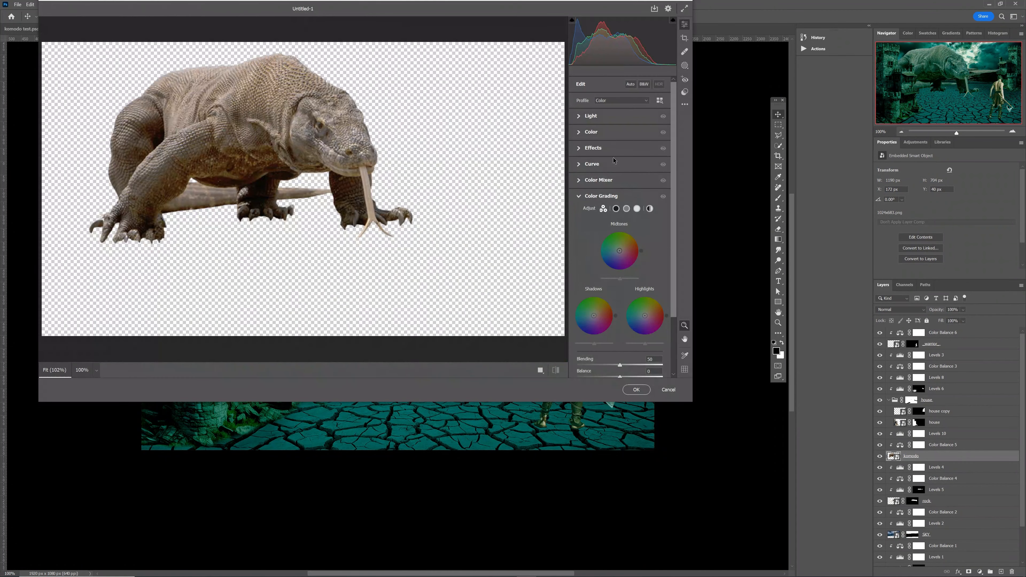
left_click(579, 149)
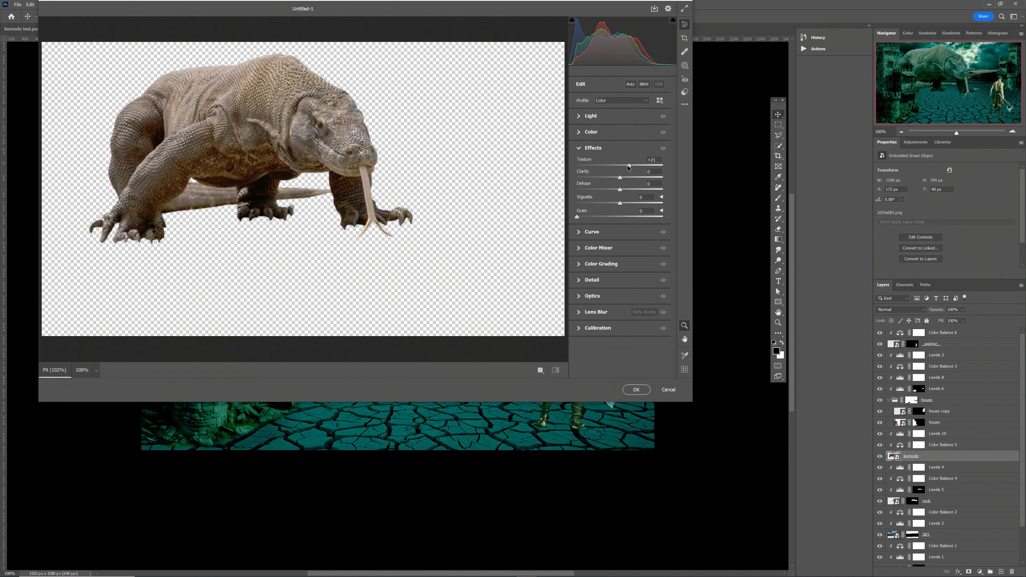
left_click_drag(629, 167, 678, 180)
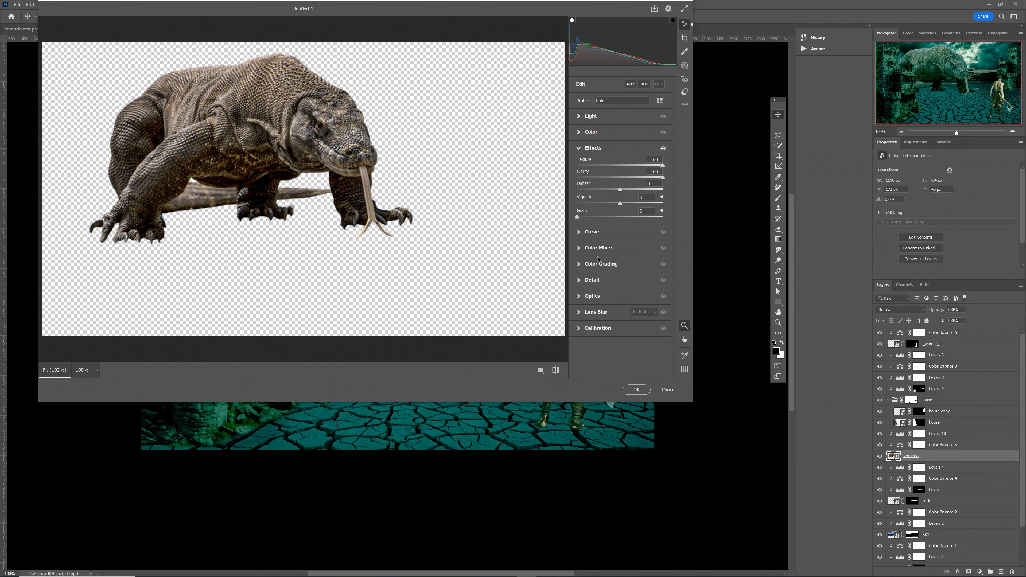
left_click(581, 280)
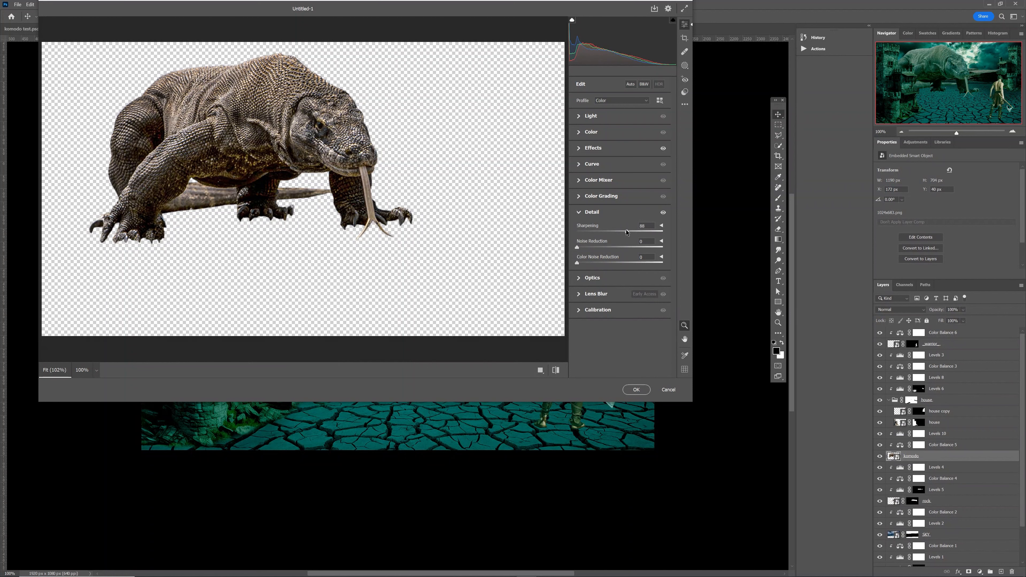
left_click(642, 390)
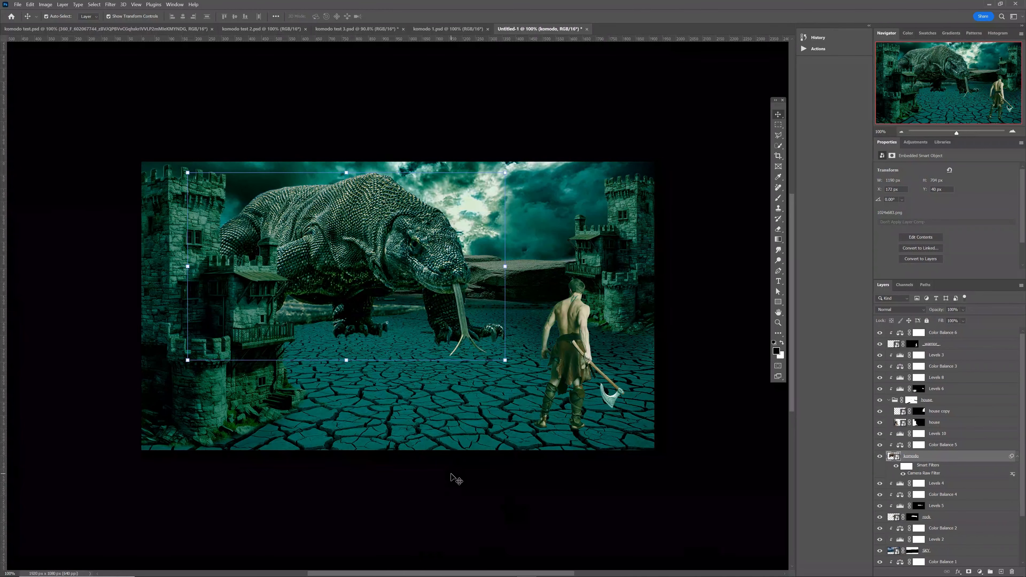
left_click(455, 478)
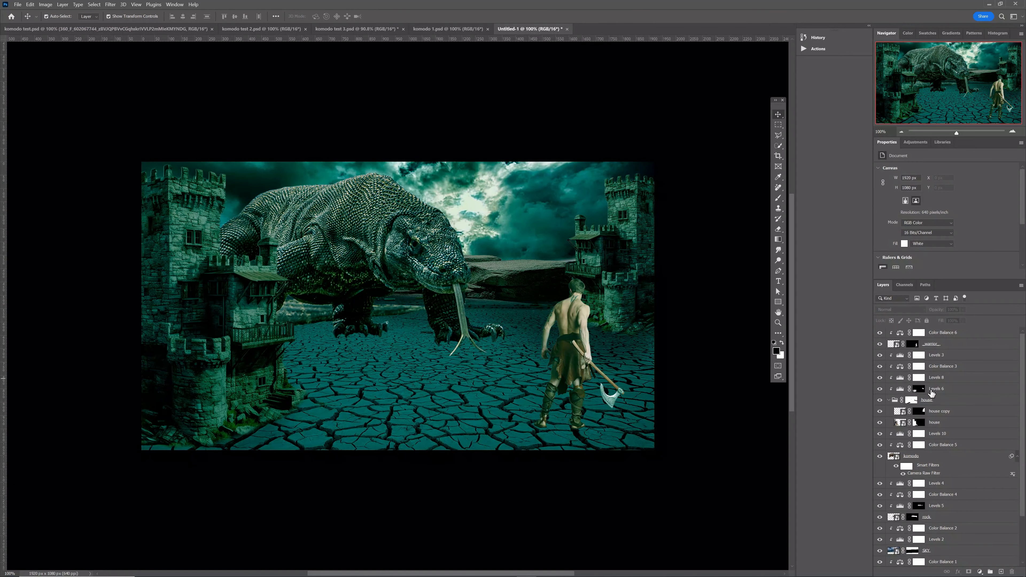
- Add a Levels adjustment above all layers with black input 13, midtones 0.93 and white output 224 to darken the composite
left_click(963, 336)
left_click(916, 143)
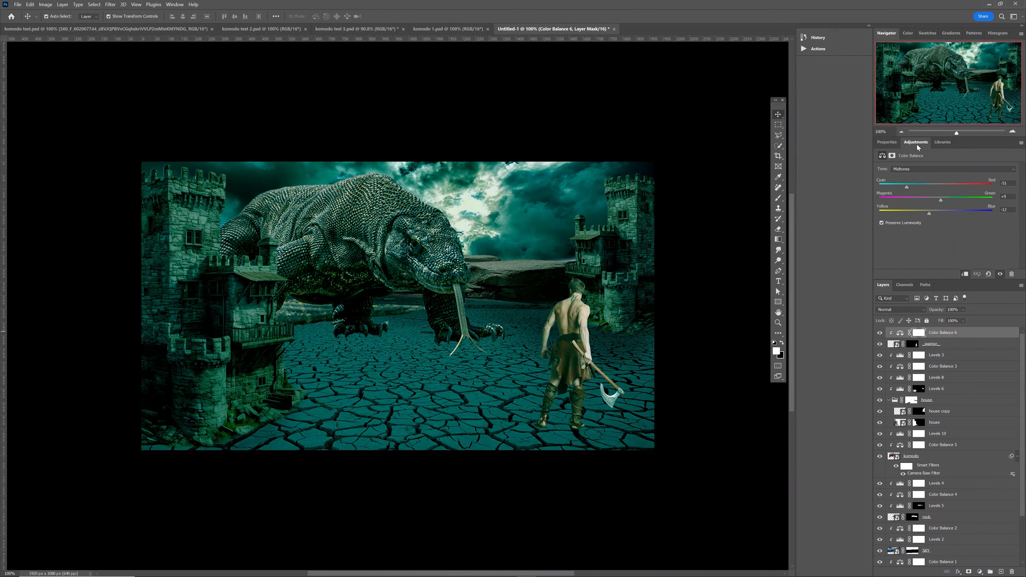
left_click(910, 217)
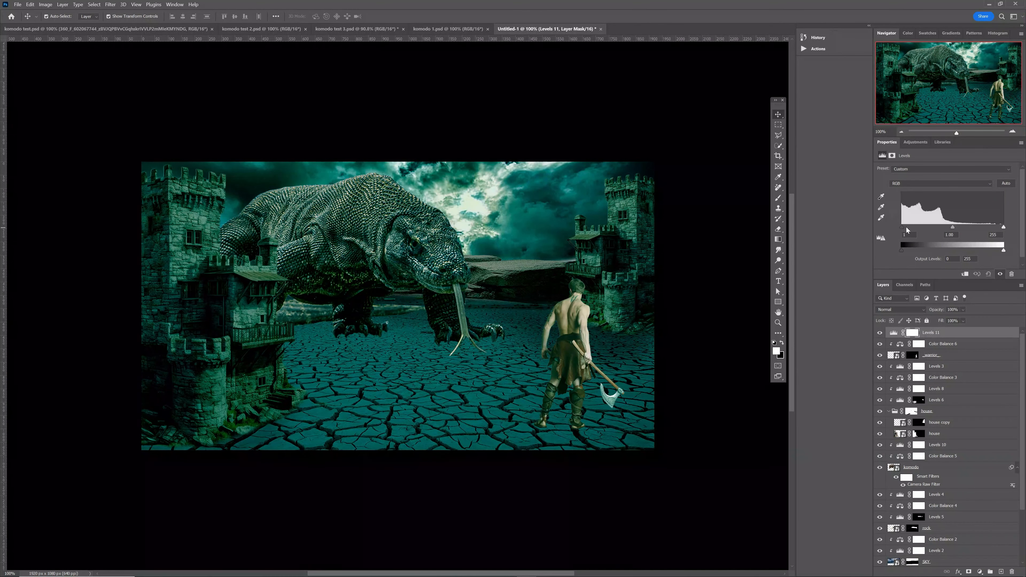
left_click_drag(907, 230, 961, 229)
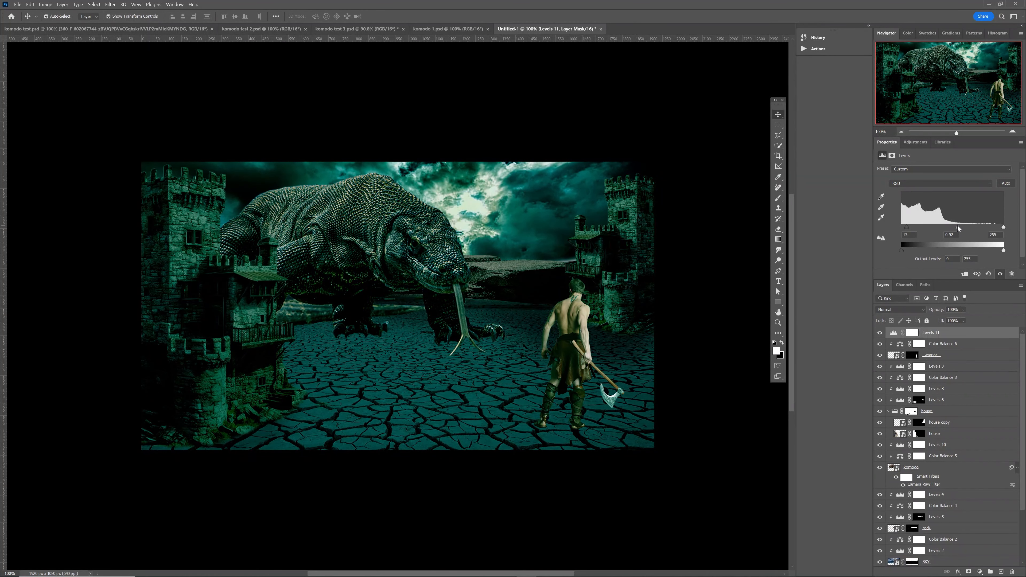
left_click_drag(1001, 252, 997, 253)
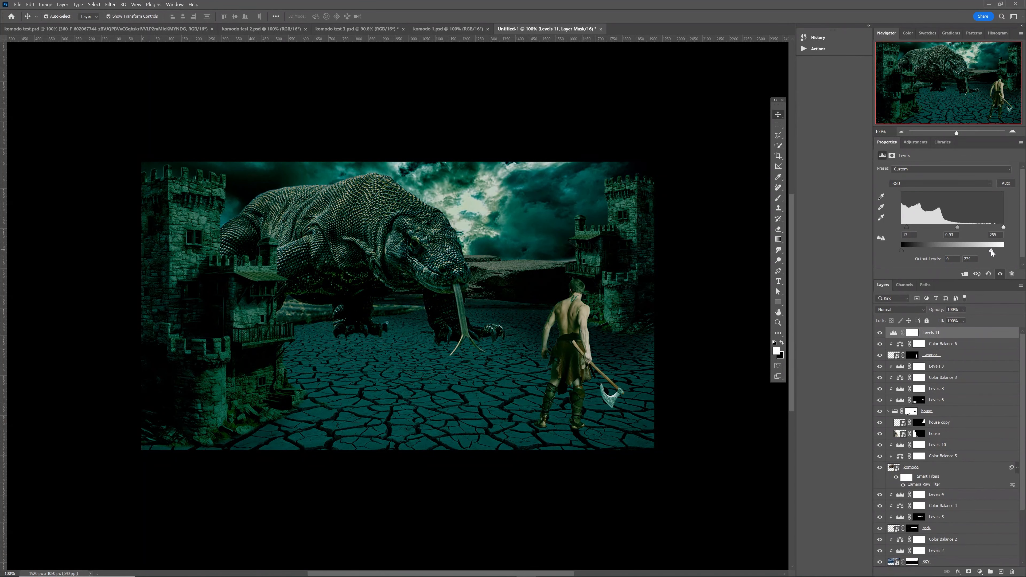
left_click(401, 250)
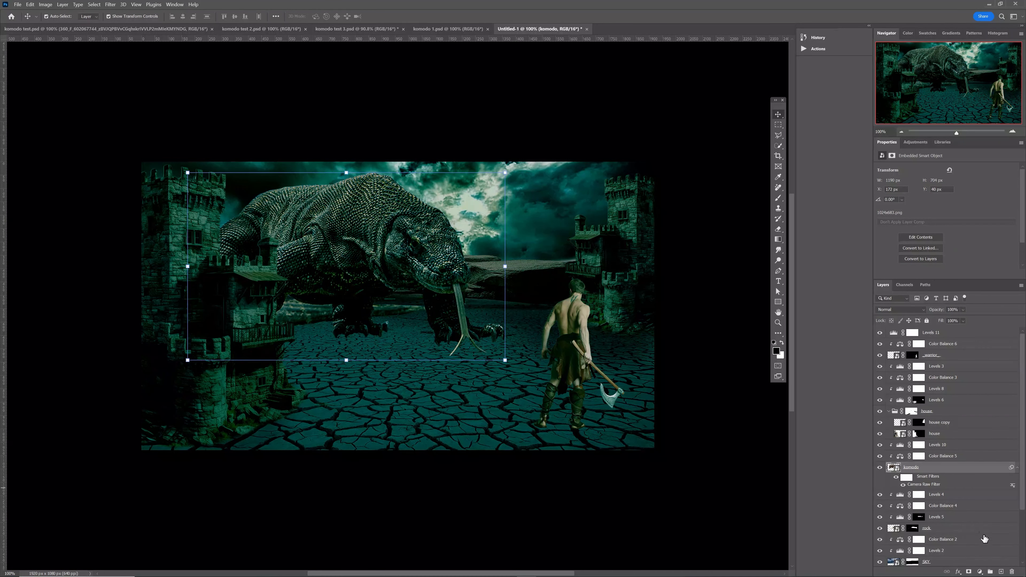
left_click(1003, 572)
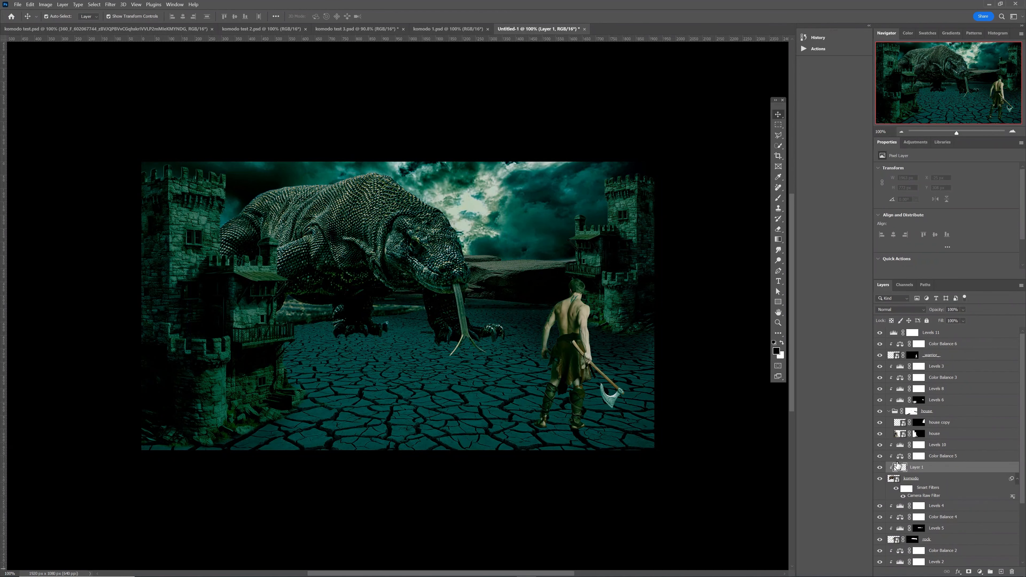
key("b")
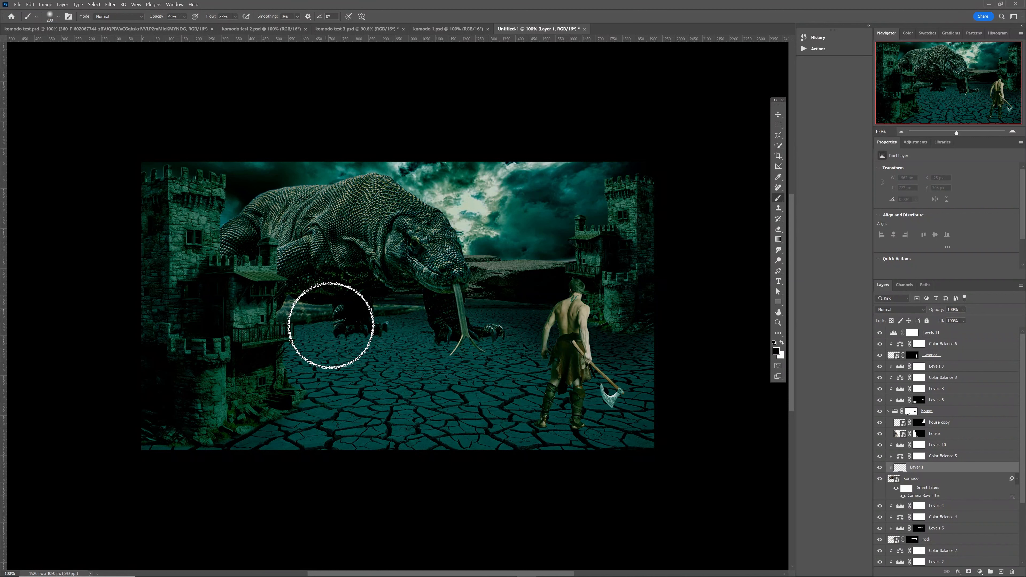
left_click_drag(334, 333, 361, 338)
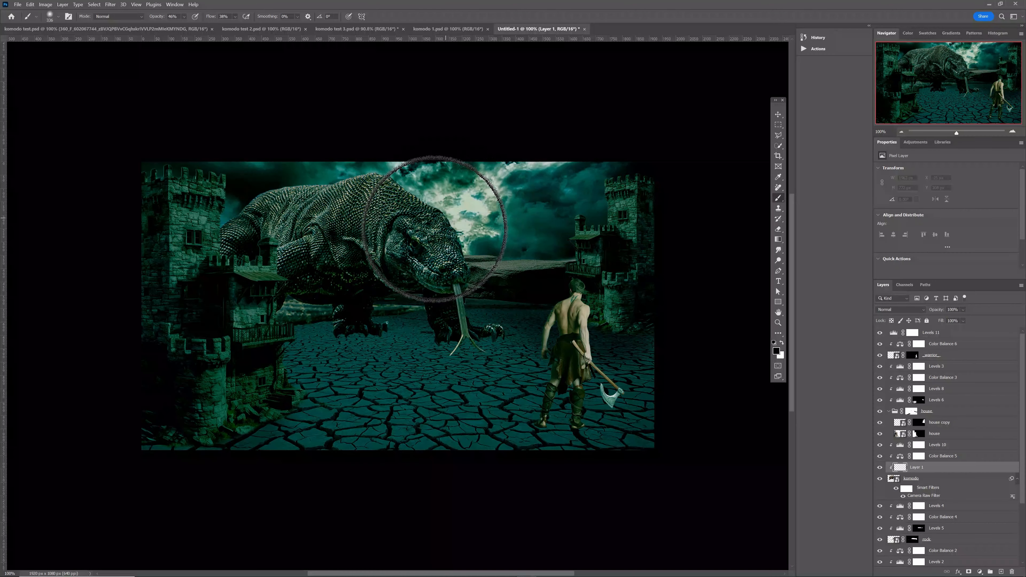
mouse_move(347, 321)
left_mouse_down()
mouse_move(344, 359)
mouse_move(327, 361)
mouse_move(333, 369)
mouse_move(409, 363)
left_mouse_up()
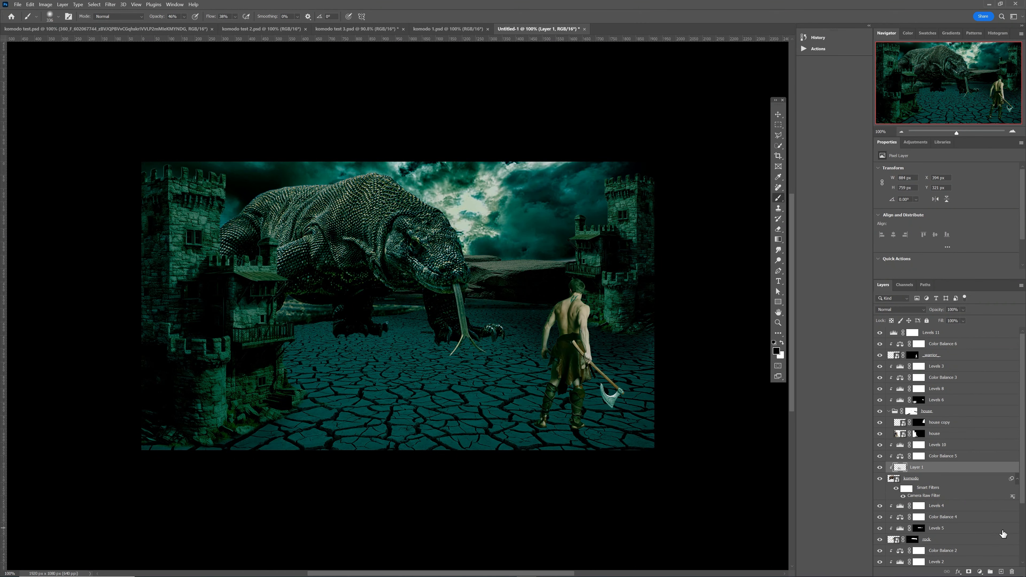
left_click(1012, 572)
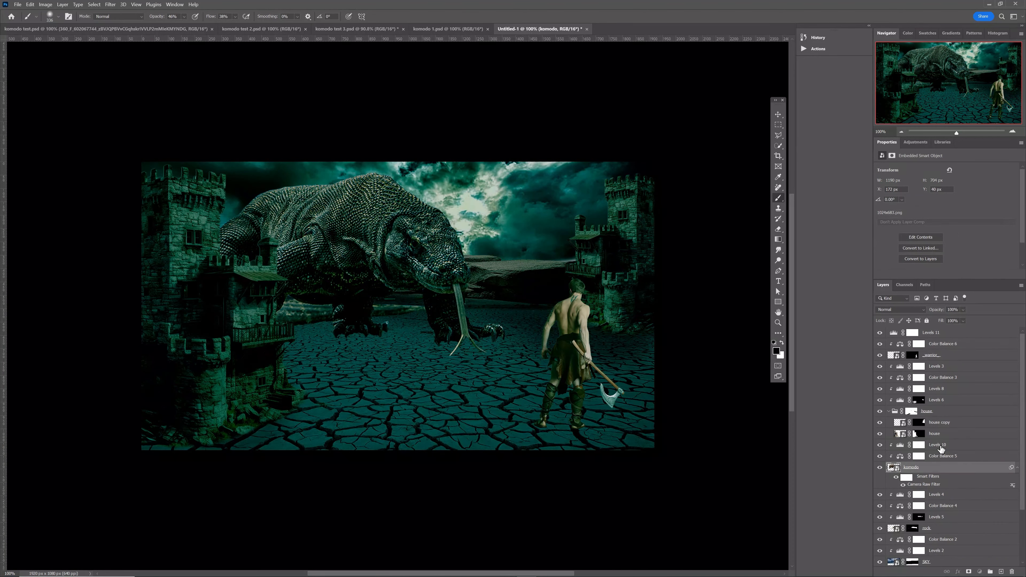
- Add a new layer above Levels 10 and paint a soft black shadow beneath the Komodo dragon at 25% brush opacity
left_click(941, 446)
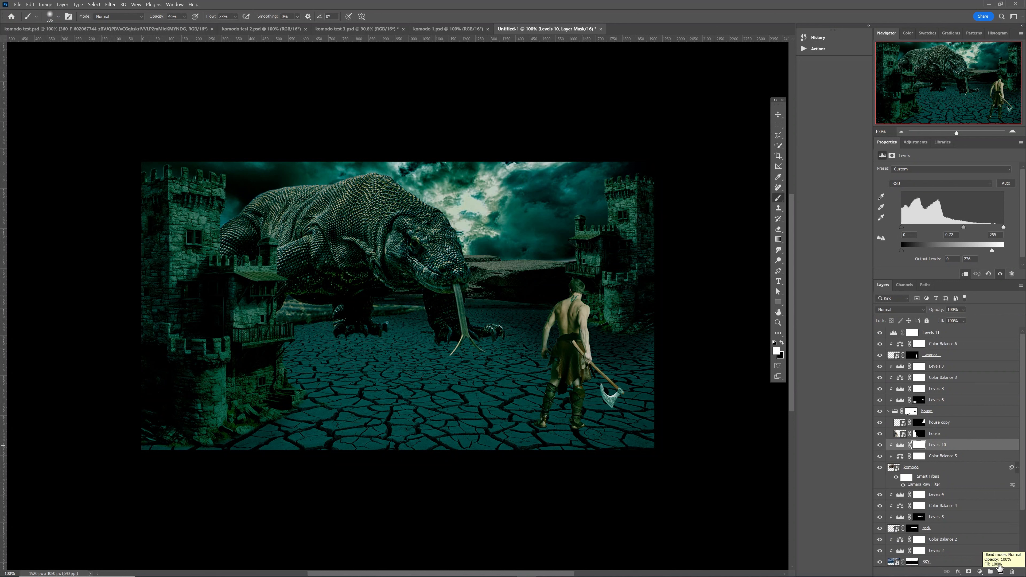
left_click(1002, 572)
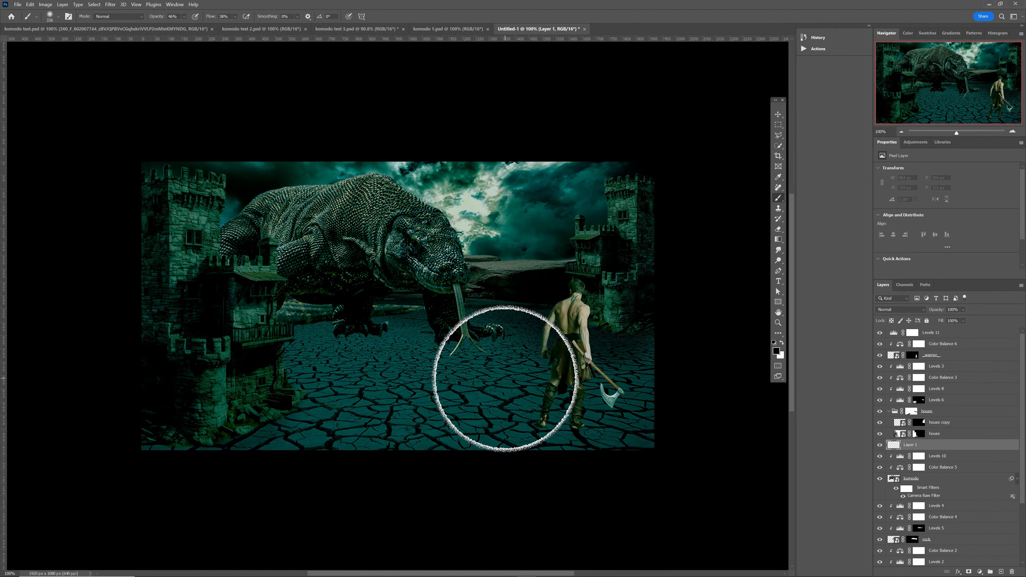
mouse_move(359, 355)
left_mouse_down()
mouse_move(403, 330)
mouse_move(298, 342)
mouse_move(302, 364)
mouse_move(319, 367)
mouse_move(397, 338)
left_mouse_up()
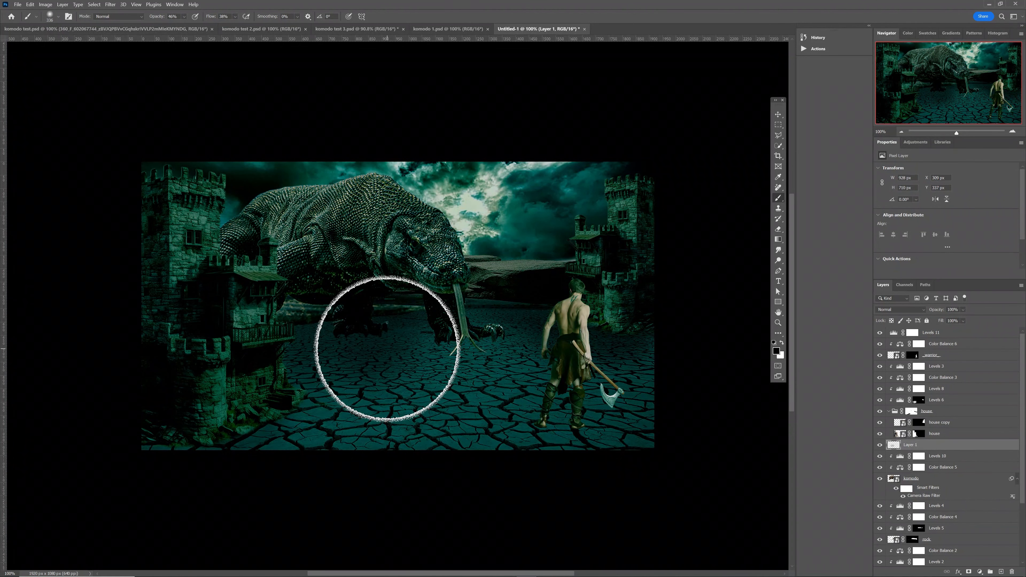
left_click(387, 349)
left_click_drag(380, 353, 391, 353)
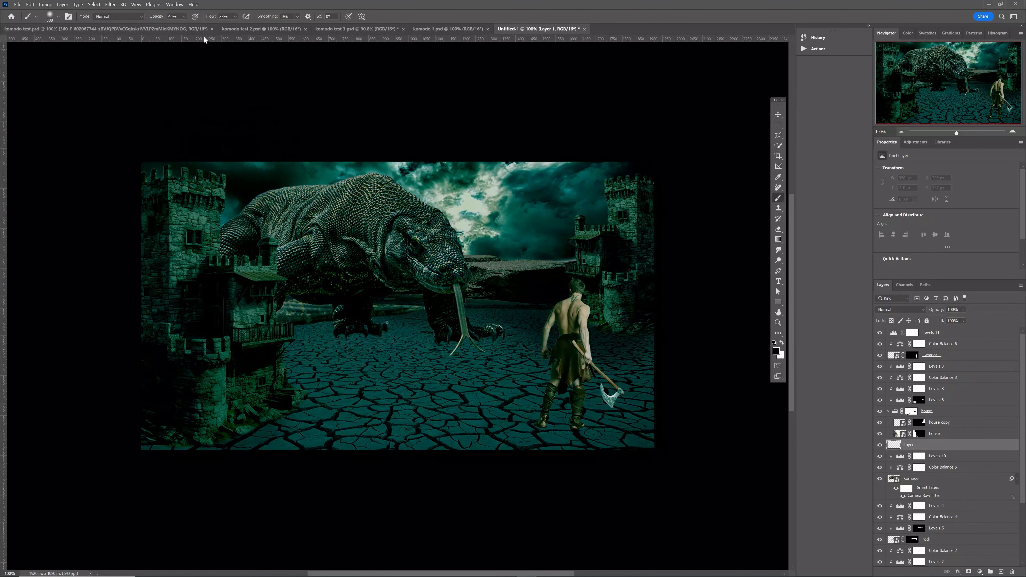
left_click(184, 16)
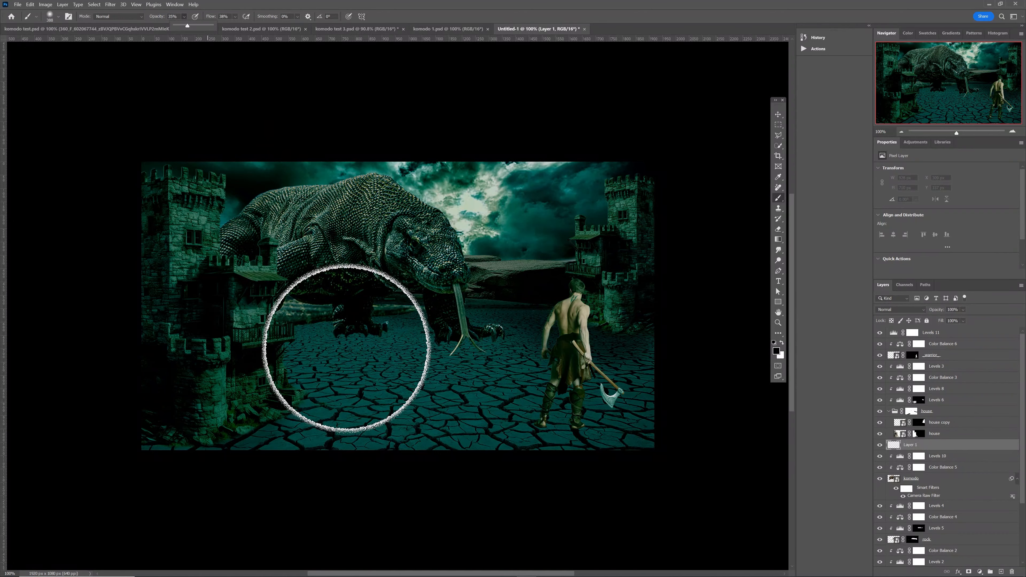
mouse_move(347, 345)
left_mouse_down()
mouse_move(410, 340)
mouse_move(293, 355)
mouse_move(287, 332)
mouse_move(360, 371)
mouse_move(415, 328)
mouse_move(326, 349)
mouse_move(295, 341)
mouse_move(310, 363)
mouse_move(382, 397)
left_mouse_up()
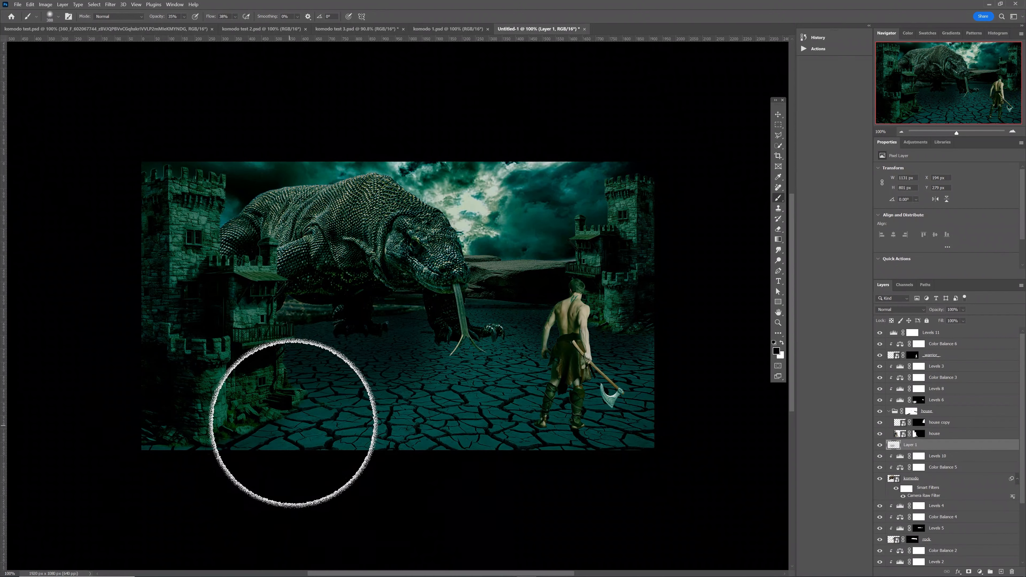
- Add a clipped Exposure adjustment of +0.98 to the komodo layer and invert its mask to black
key("v")
left_click(389, 221)
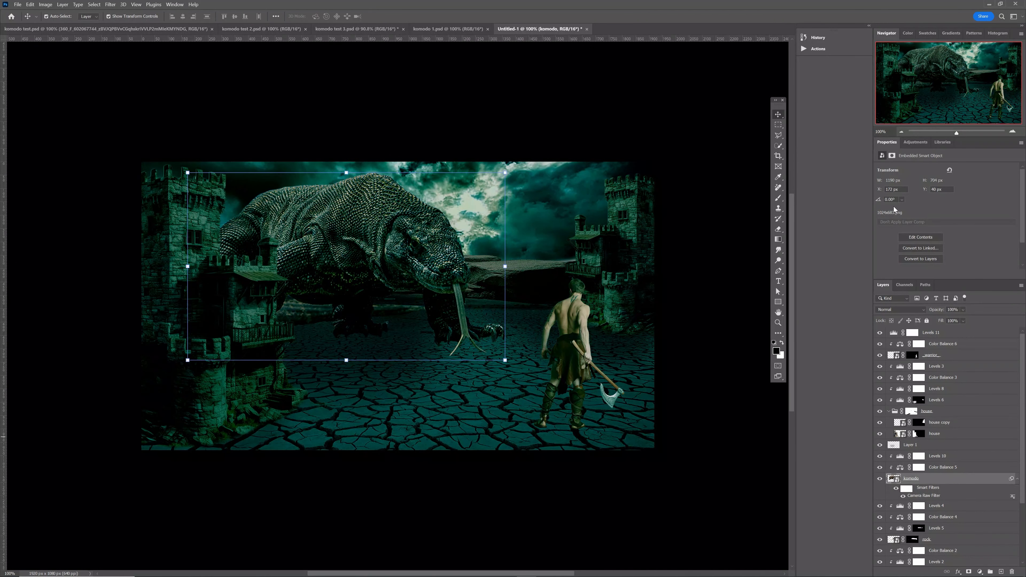
left_click(916, 142)
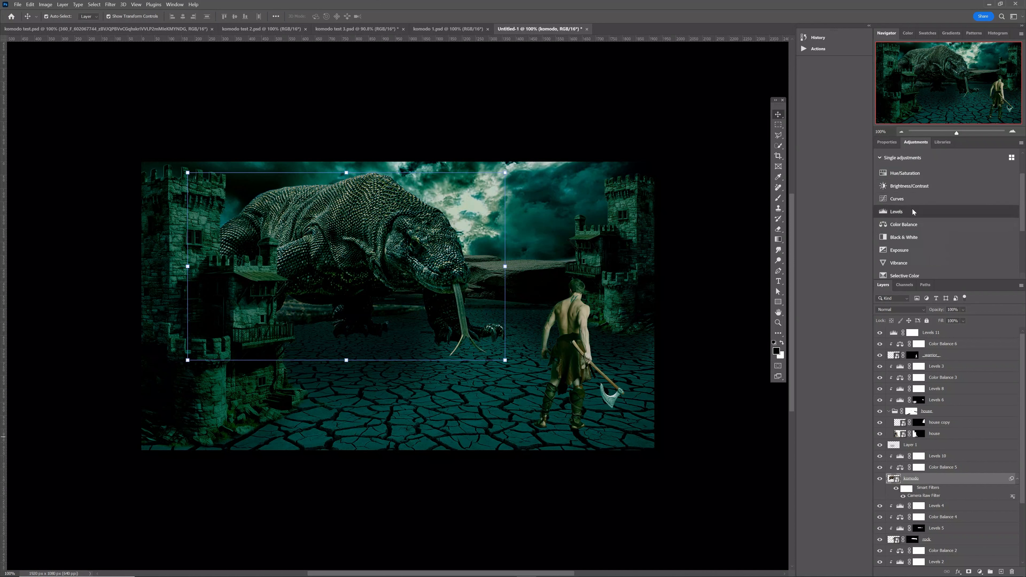
left_click(916, 251)
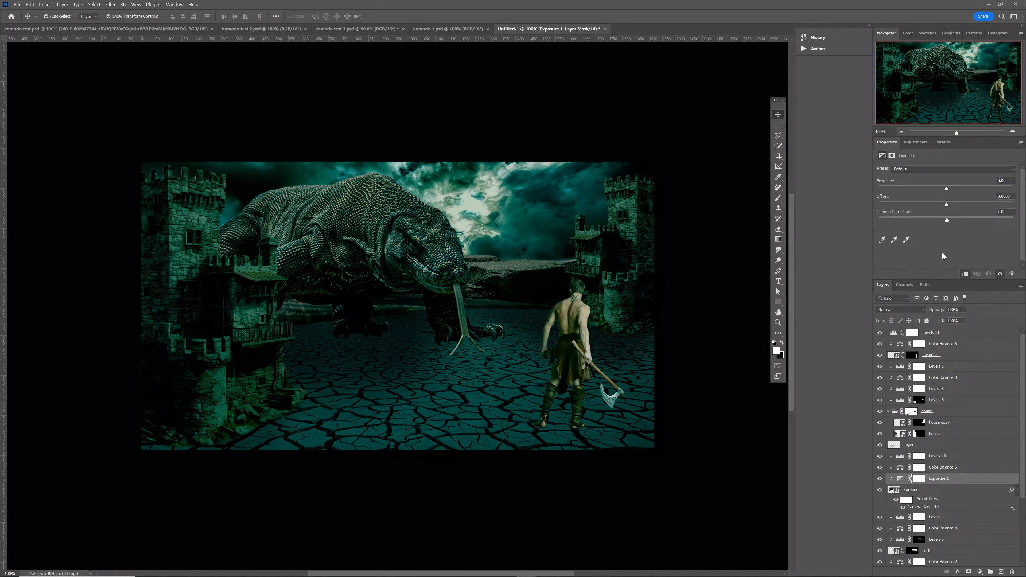
left_click_drag(947, 190, 957, 191)
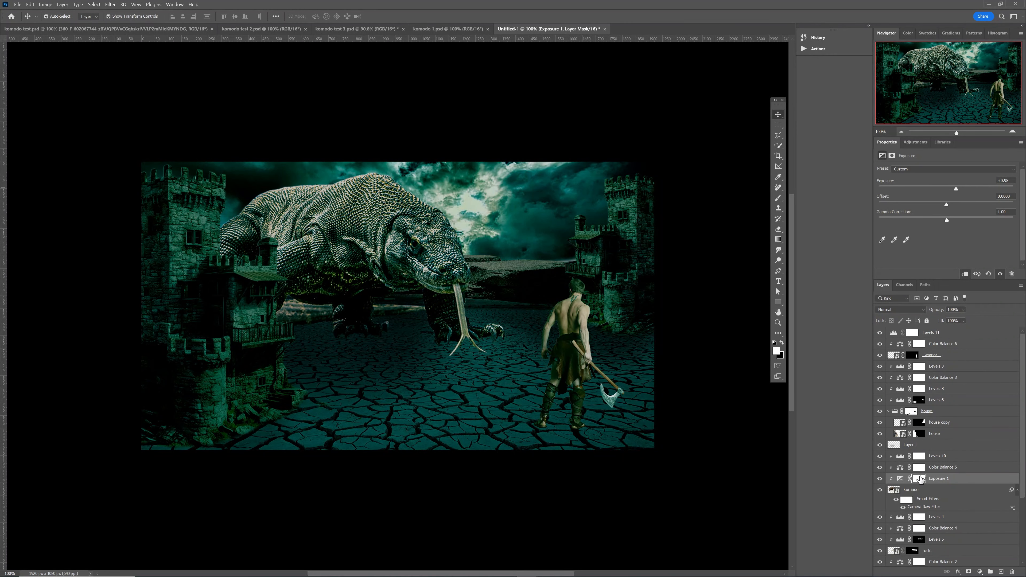
left_click(919, 479)
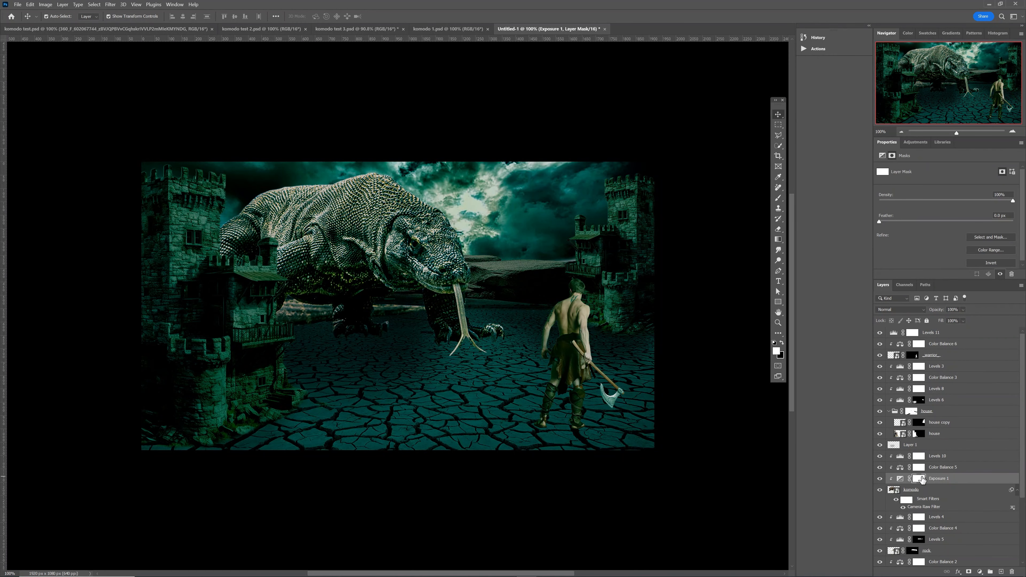
key("ctrl+i")
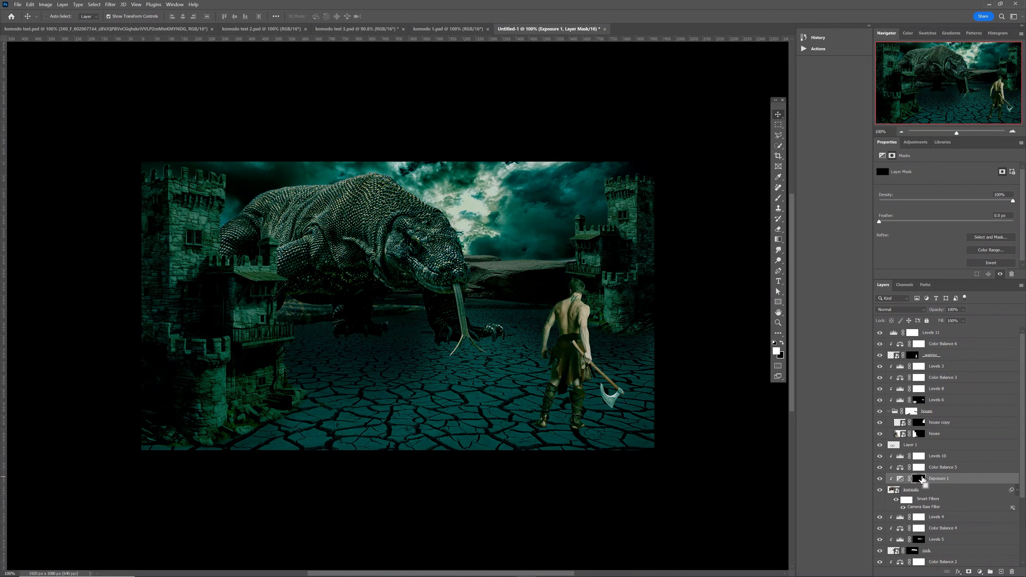
- Paint white highlights on the Exposure 1 mask along the dragon's back, head and snout, raising the brush opacity to 64%
key("ctrl+0")
key("b")
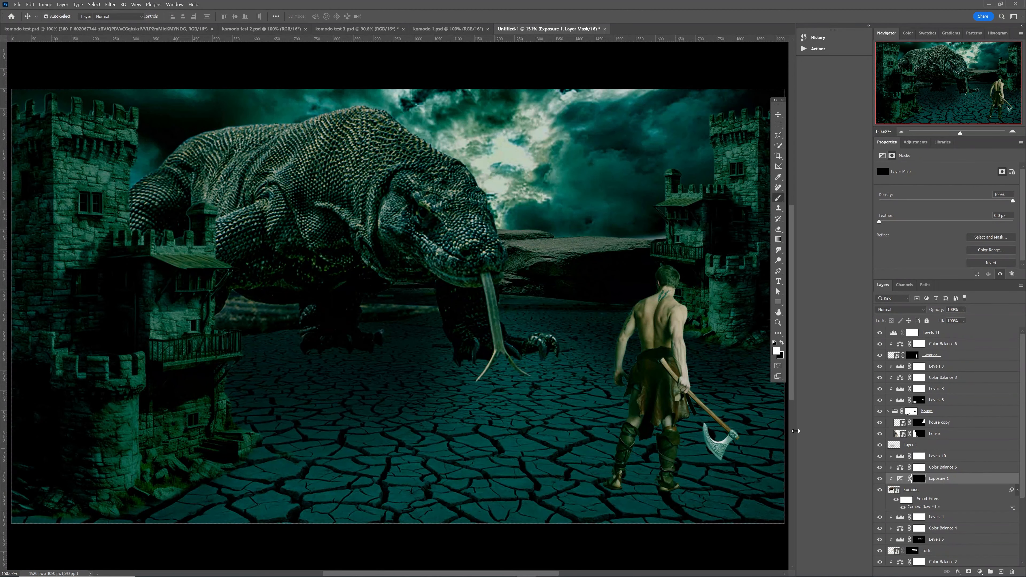
left_click_drag(448, 252, 391, 228)
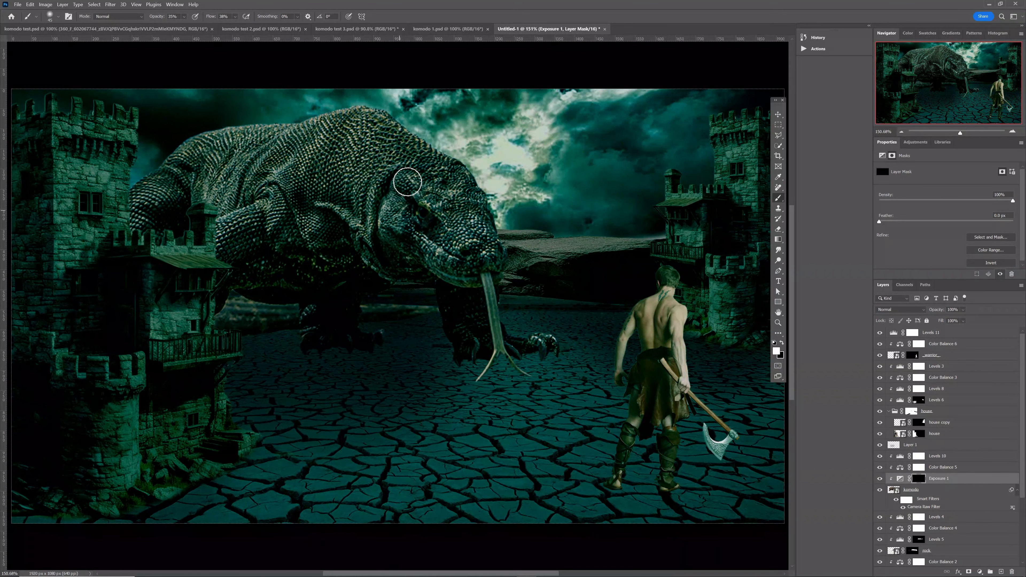
mouse_move(484, 168)
left_mouse_down()
mouse_move(455, 164)
mouse_move(483, 198)
left_mouse_up()
left_click(184, 17)
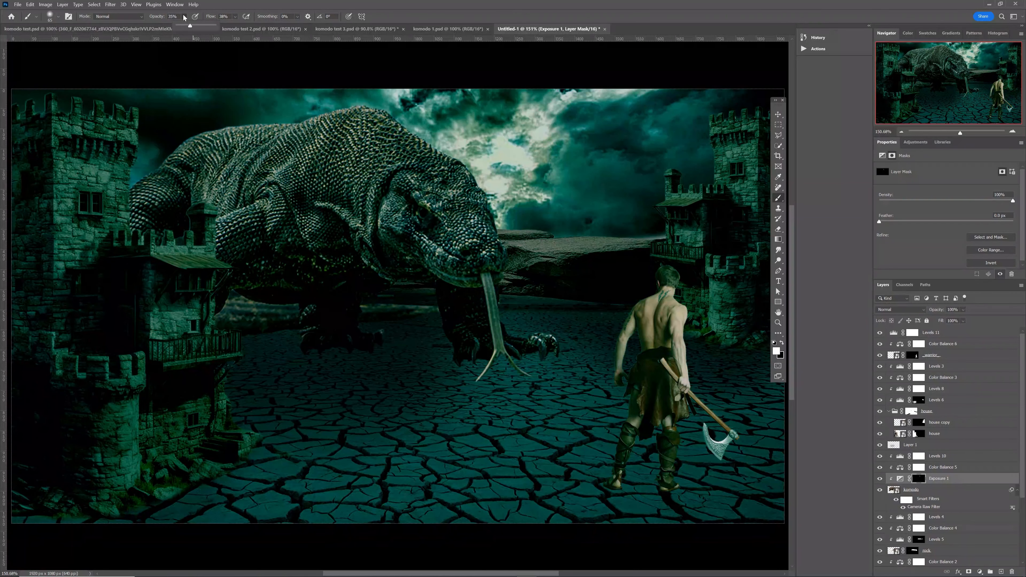
left_click_drag(190, 26, 202, 27)
left_click_drag(484, 199, 499, 241)
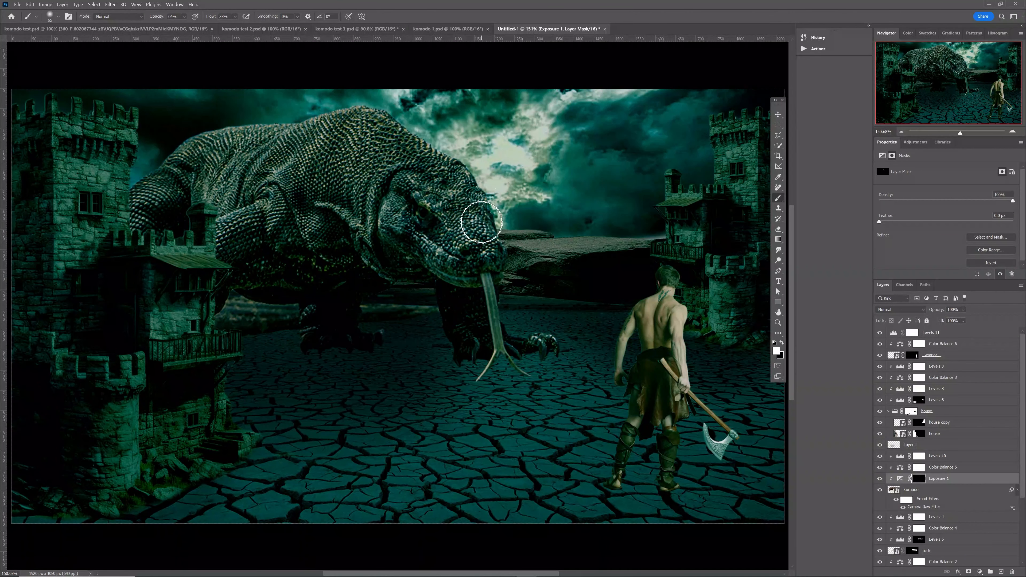
mouse_move(397, 116)
left_mouse_down()
mouse_move(373, 103)
mouse_move(395, 140)
left_mouse_up()
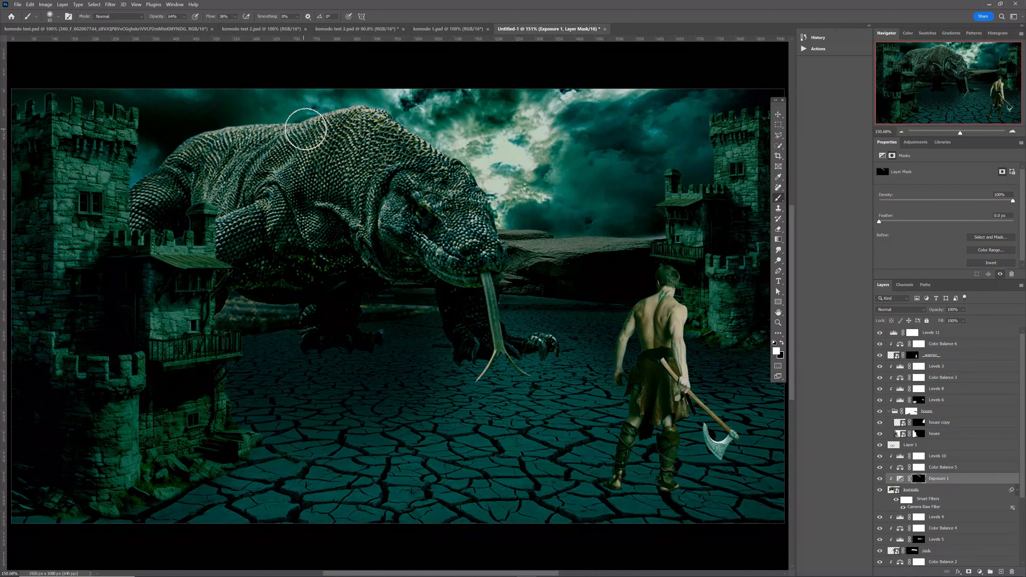
left_click_drag(168, 157, 201, 138)
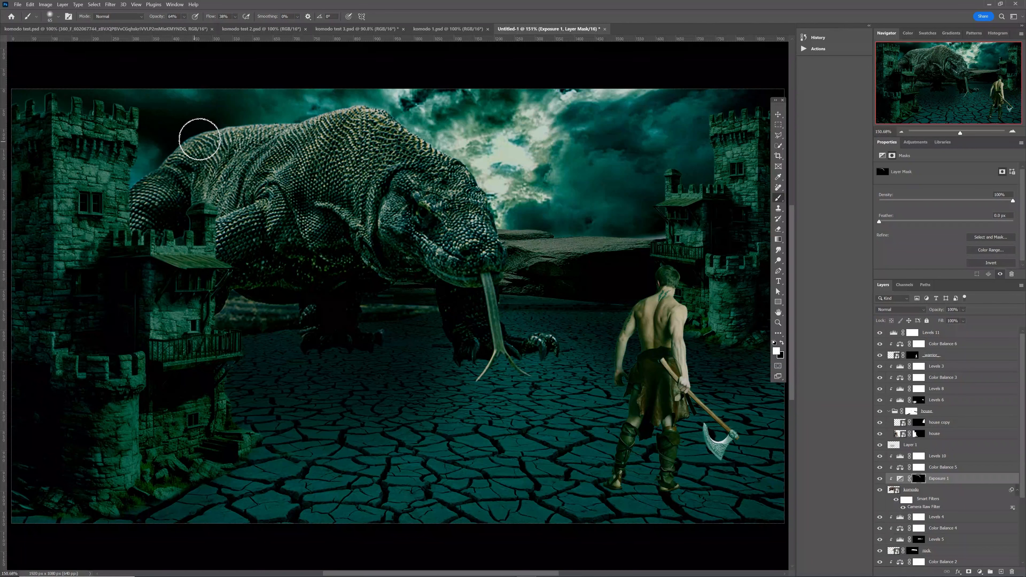
mouse_move(391, 128)
left_mouse_down()
mouse_move(445, 157)
mouse_move(483, 198)
mouse_move(476, 237)
left_mouse_up()
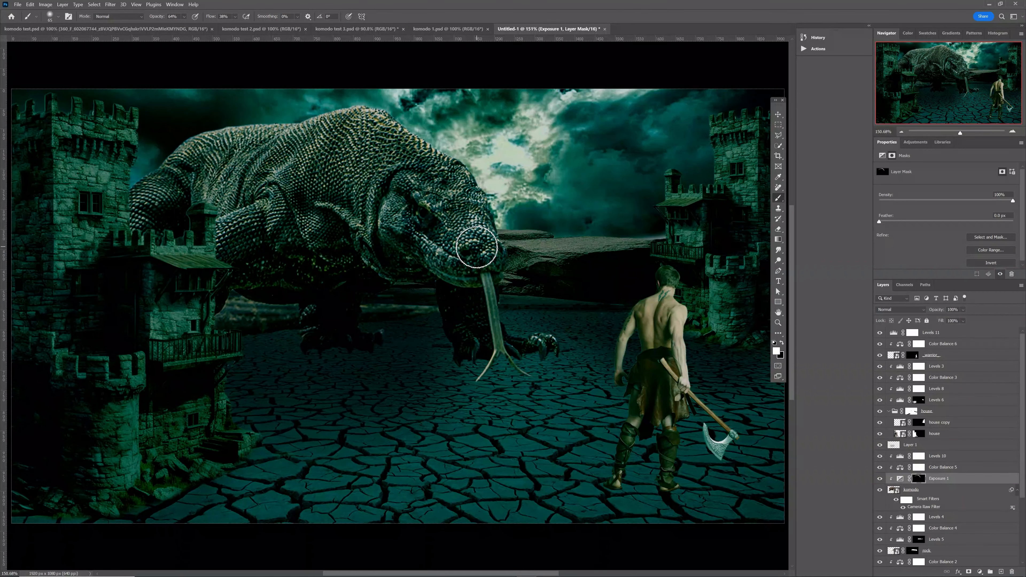
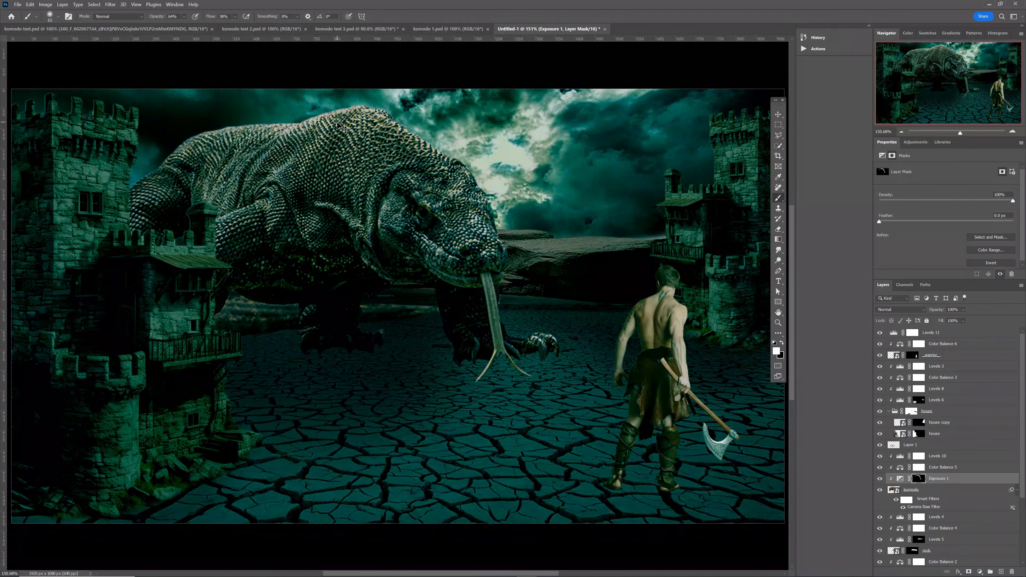
- Add a clipped Levels adjustment to the warrior layer with midtones 0.97 and white output 215
key("ctrl+minus")
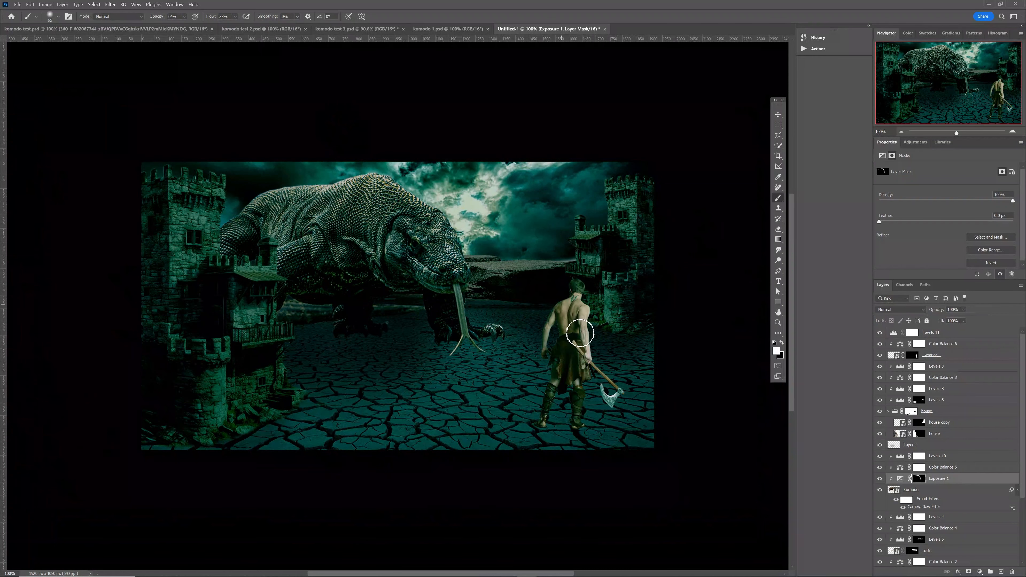
key("v")
left_click(584, 333)
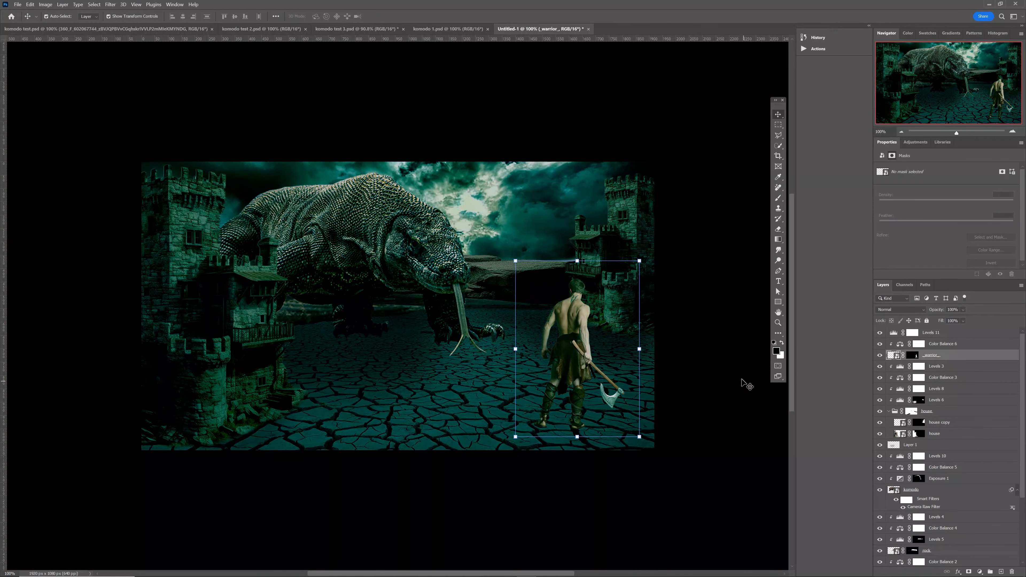
left_click(913, 143)
left_click(907, 213)
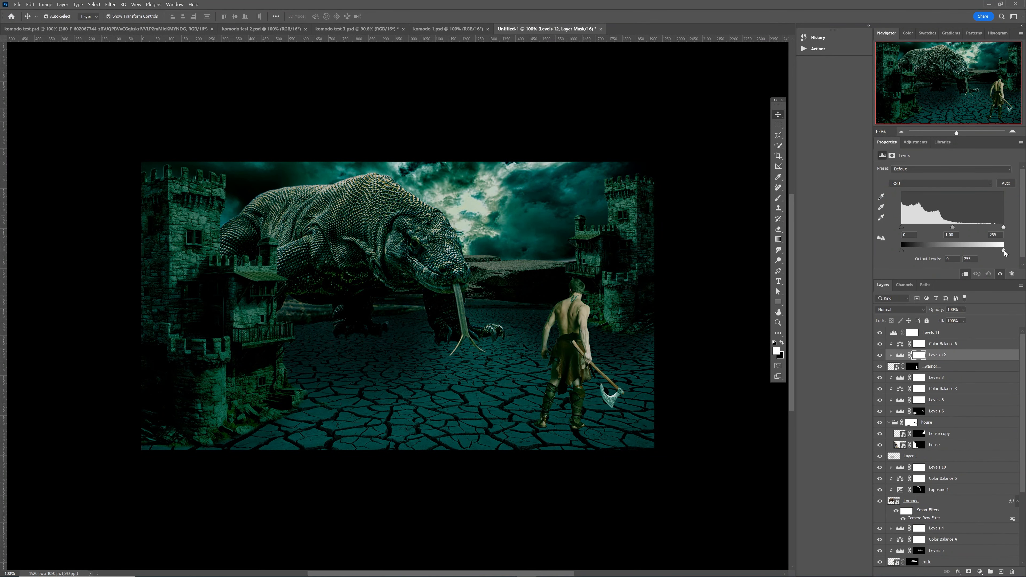
left_click_drag(999, 254, 989, 253)
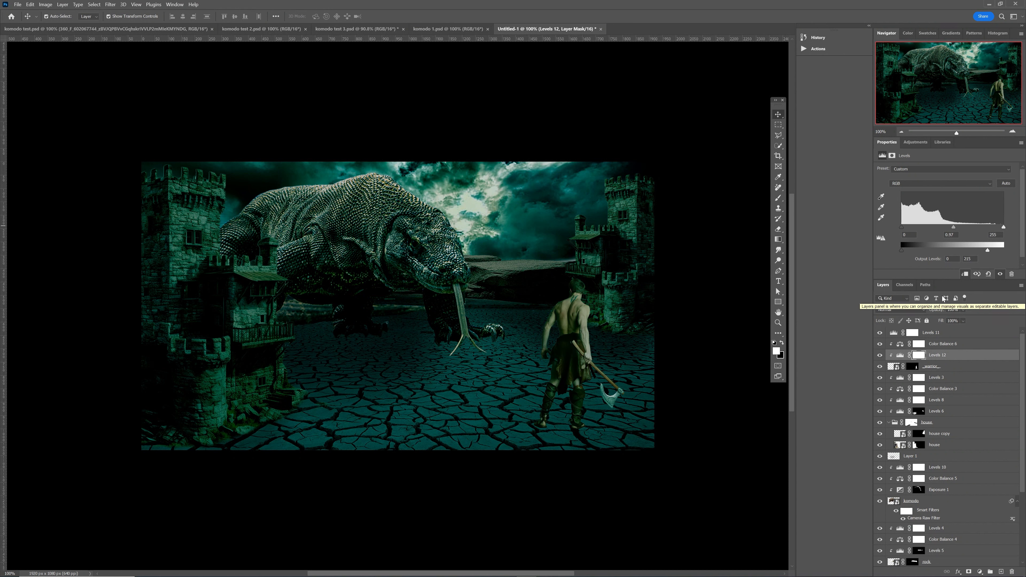
- Add a clipped Exposure adjustment of -1.41 over the warrior and invert its mask to black
left_click(914, 148)
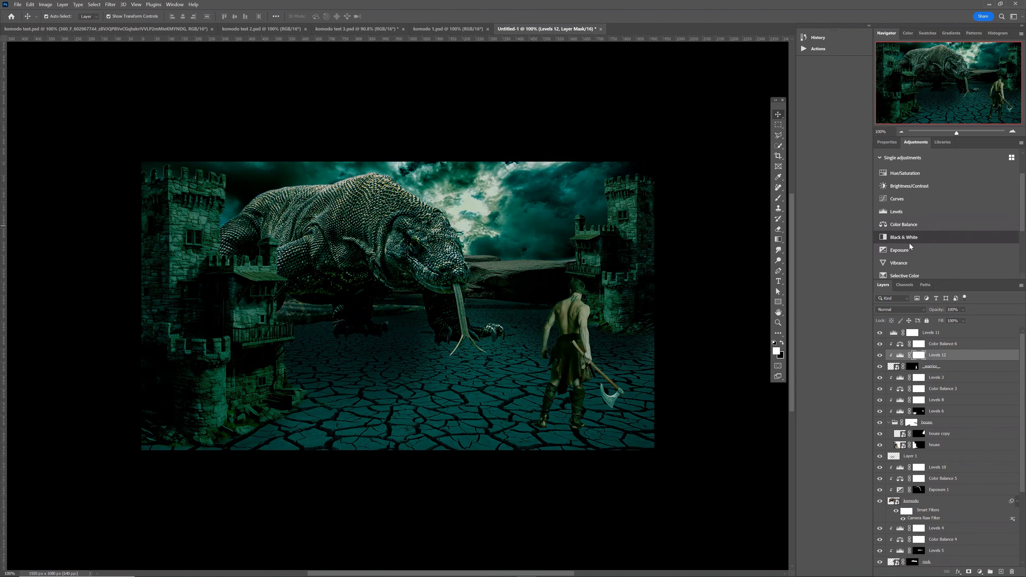
left_click(911, 250)
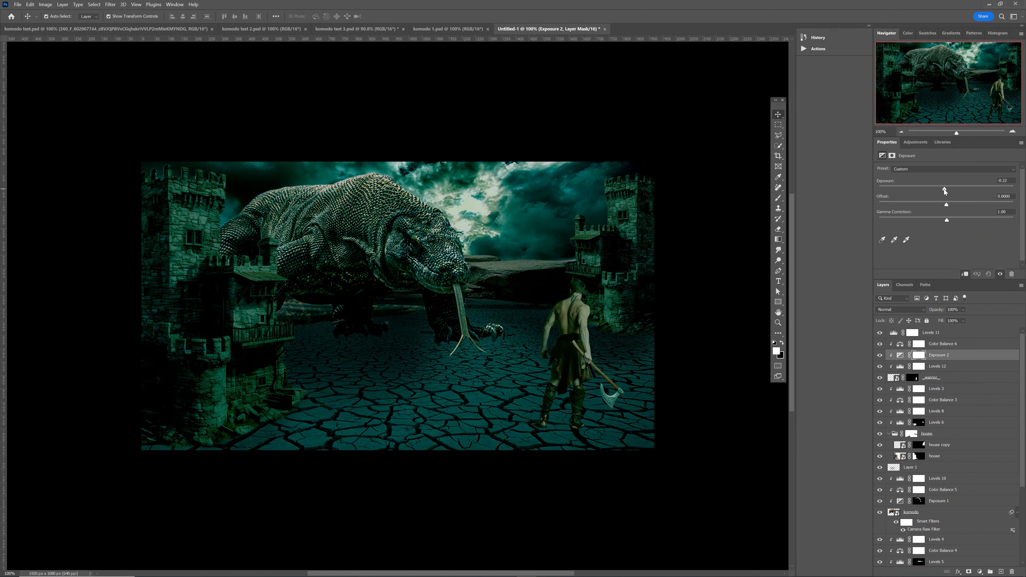
left_click_drag(945, 190, 933, 193)
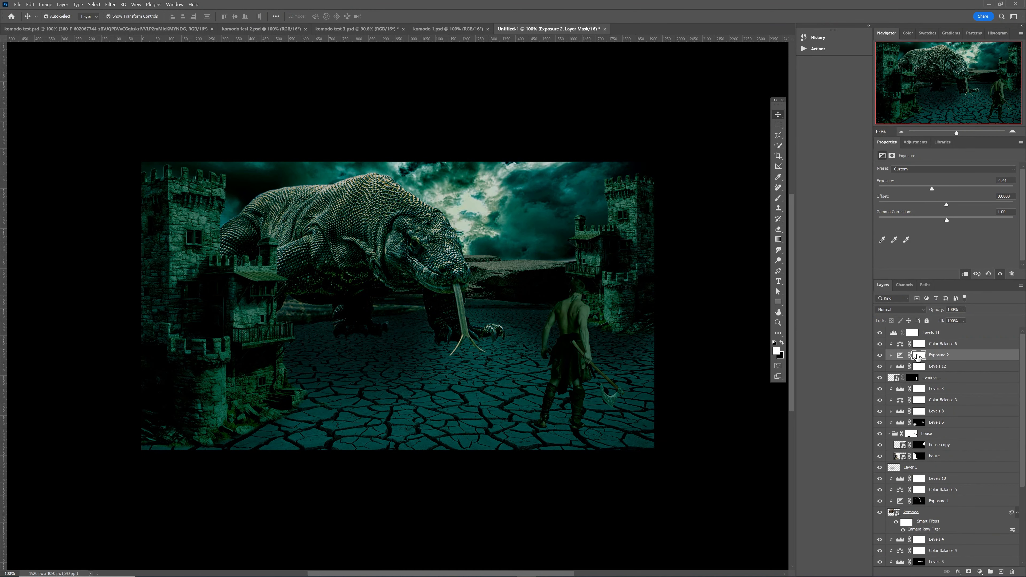
left_click(919, 355)
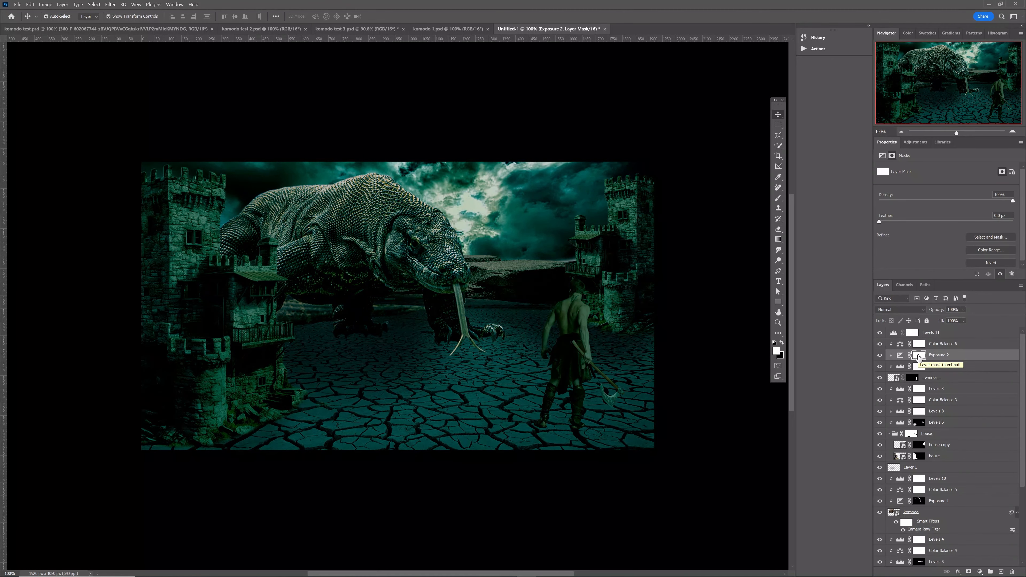
key("ctrl+i")
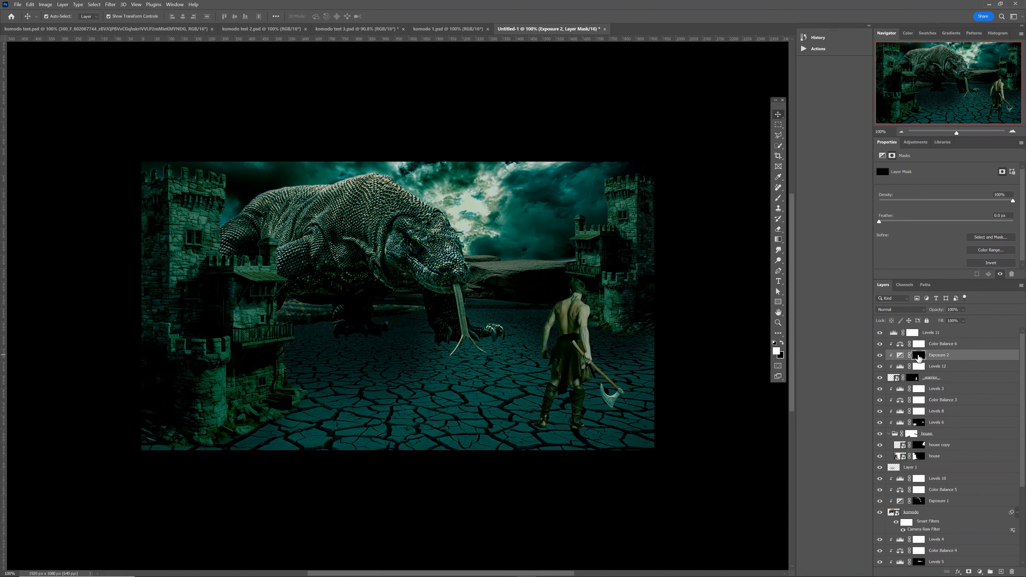
- Paint white on the Exposure 2 mask along the warrior's right arm with a reduced brush opacity
key("b")
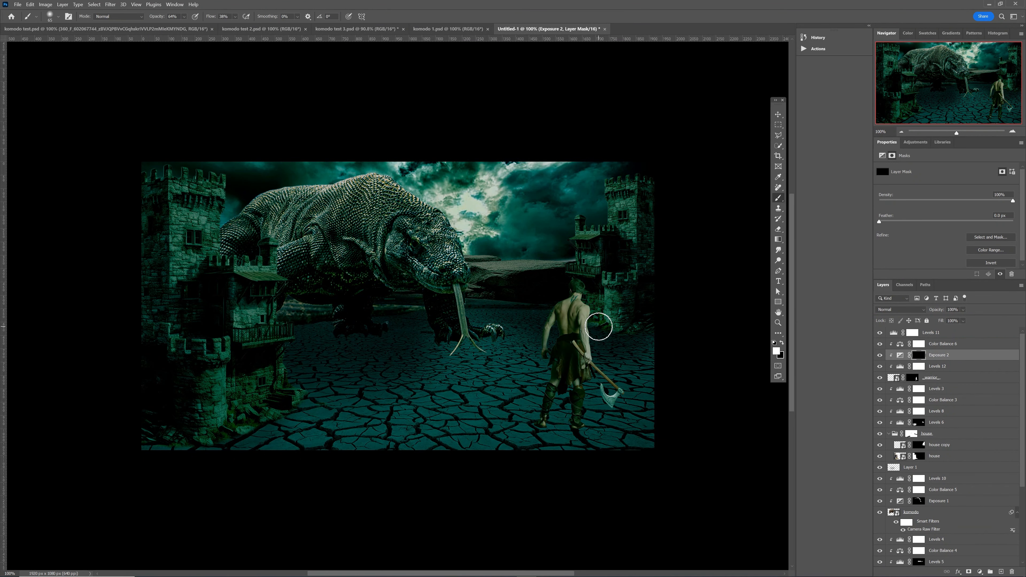
key("ctrl+0")
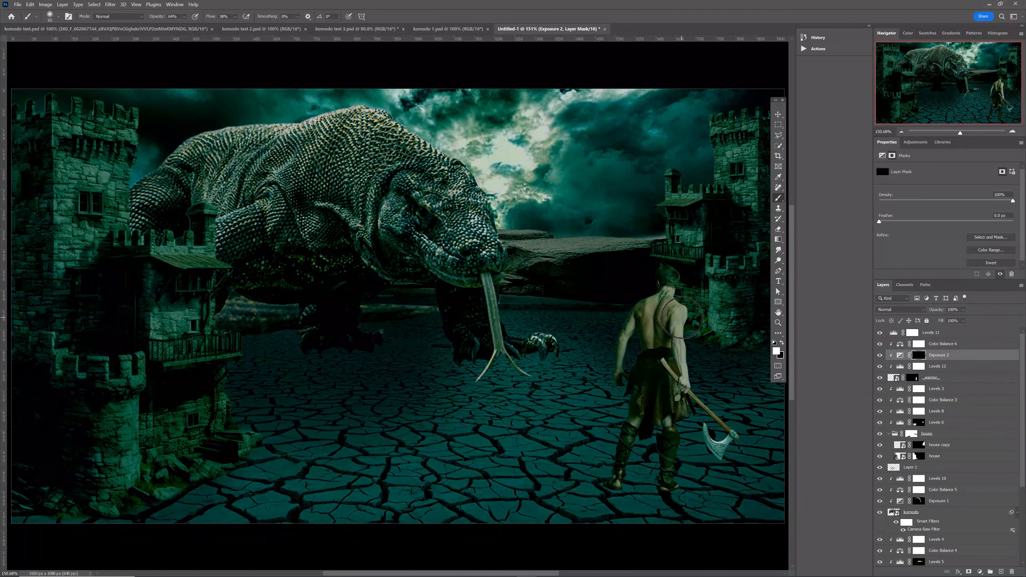
left_click_drag(682, 318, 681, 384)
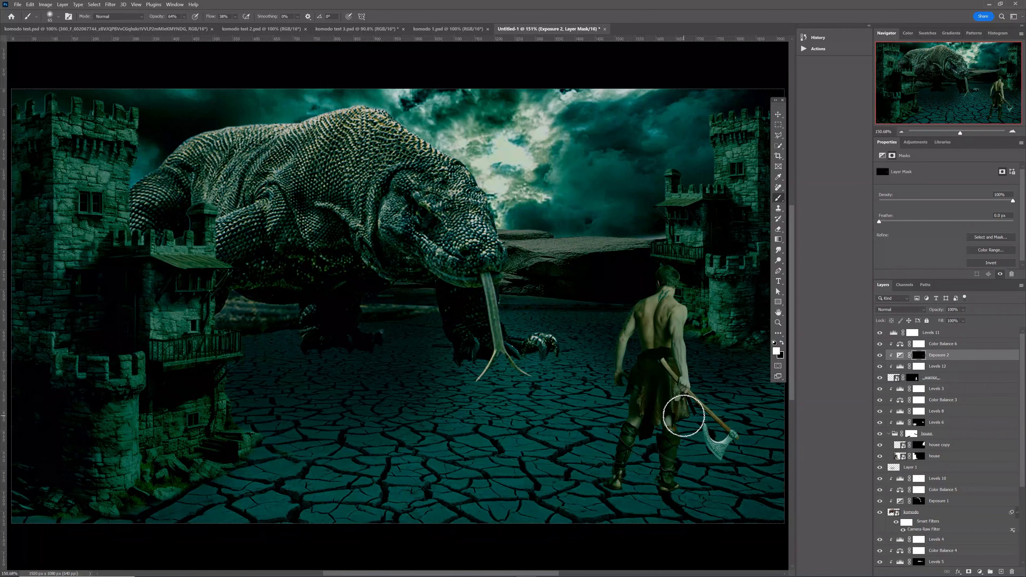
key("ctrl+z")
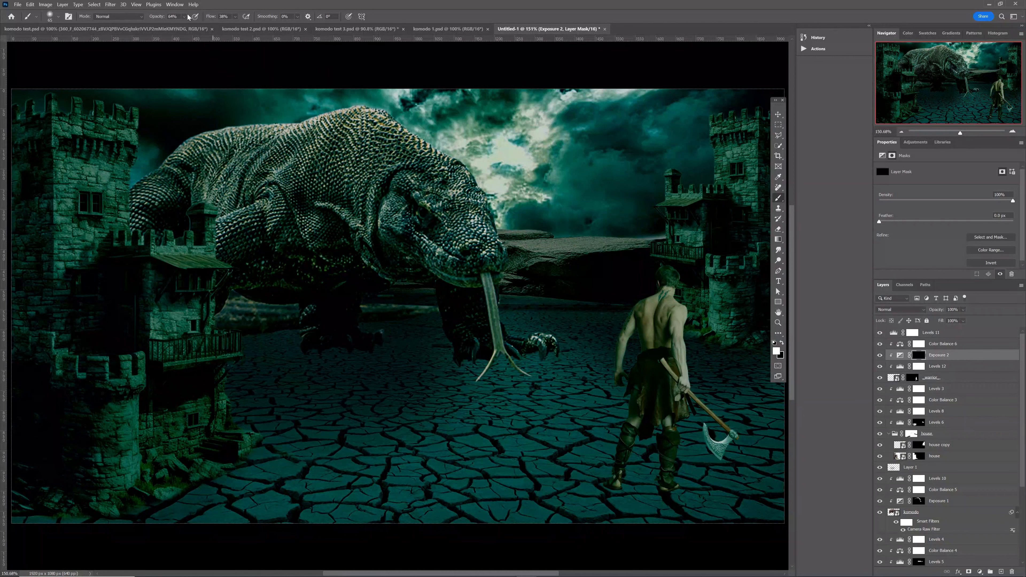
left_click(183, 16)
mouse_move(685, 316)
left_mouse_down()
mouse_move(685, 373)
mouse_move(682, 305)
mouse_move(689, 386)
mouse_move(712, 403)
mouse_move(678, 301)
mouse_move(688, 410)
mouse_move(671, 323)
mouse_move(687, 314)
mouse_move(686, 334)
mouse_move(676, 330)
mouse_move(677, 487)
mouse_move(707, 452)
mouse_move(699, 388)
mouse_move(663, 350)
mouse_move(666, 302)
mouse_move(651, 301)
mouse_move(652, 353)
mouse_move(678, 310)
mouse_move(684, 375)
left_mouse_up()
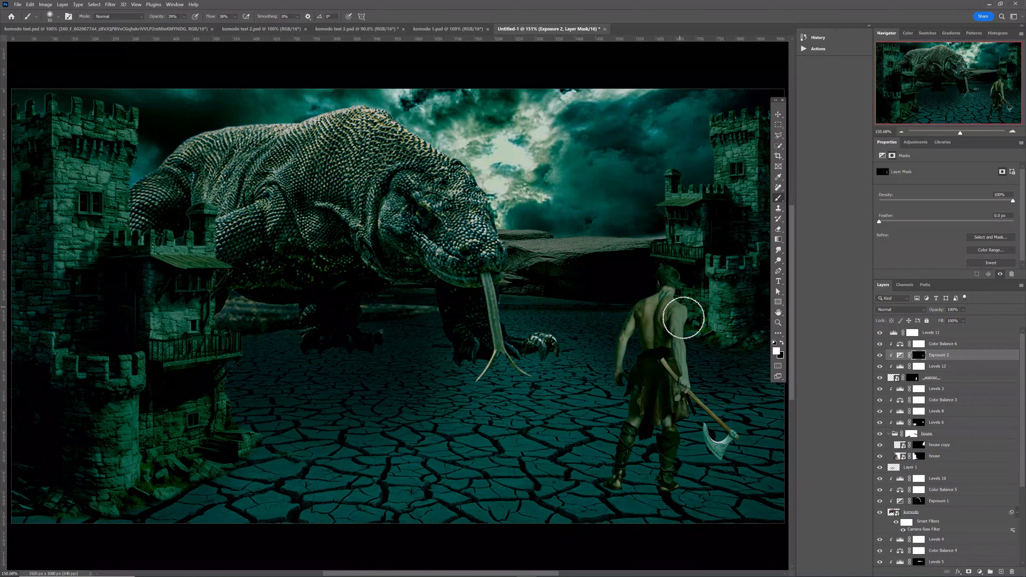
key("ctrl+minus")
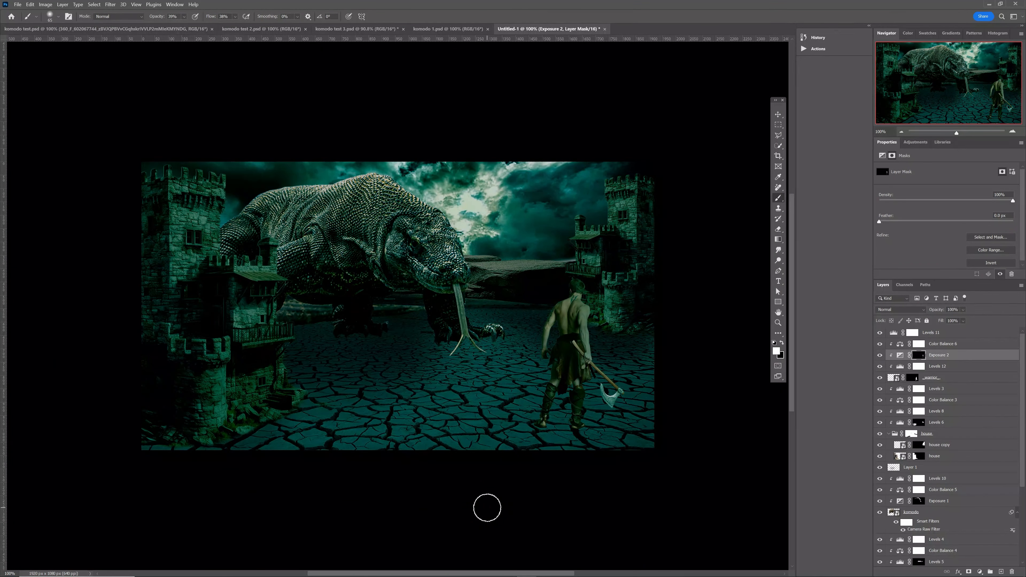
- Add an Exposure adjustment clipped to the warrior layer, set Exposure to +0.66, and invert its mask to black
key("v")
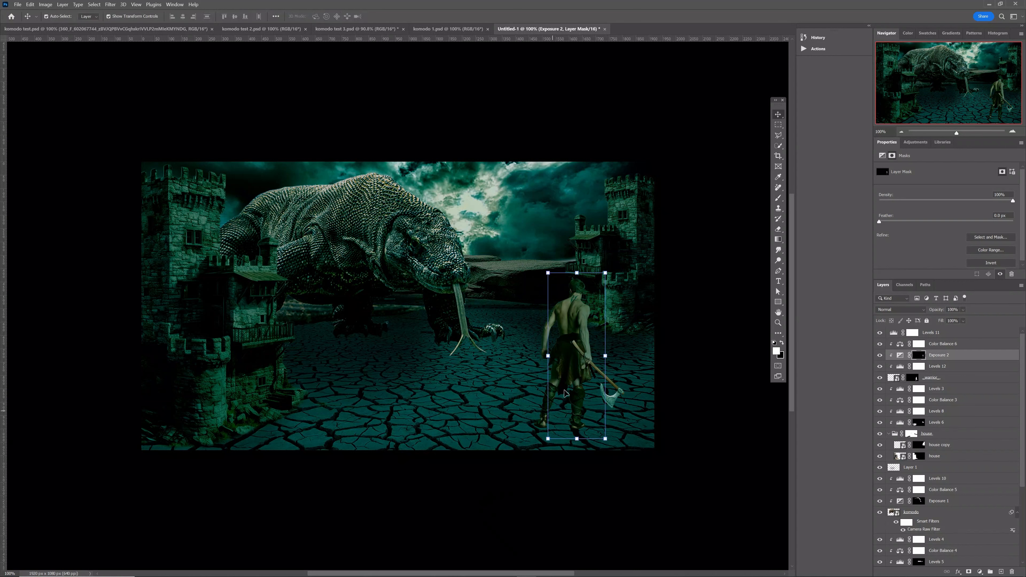
left_click(576, 358)
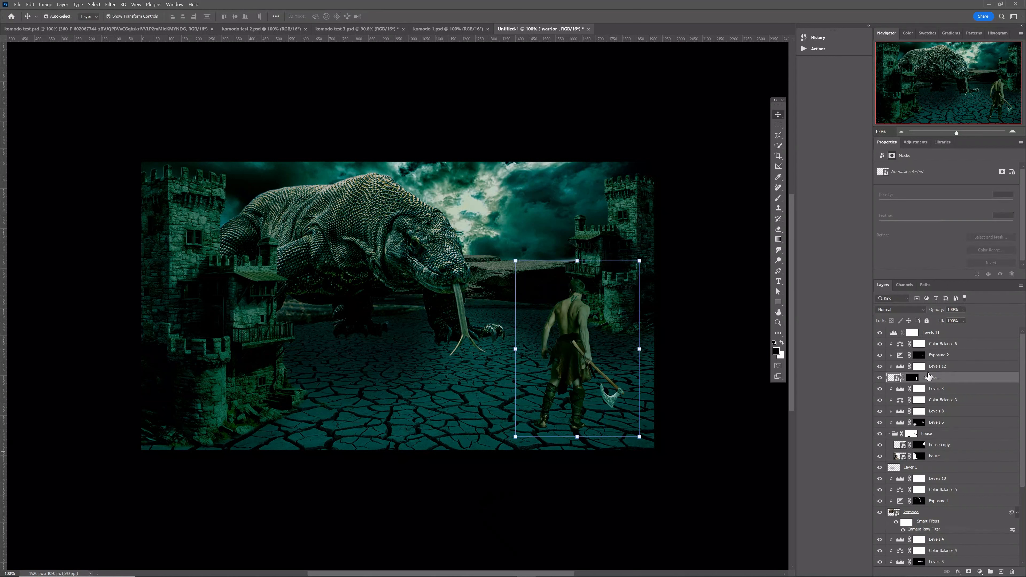
left_click(925, 142)
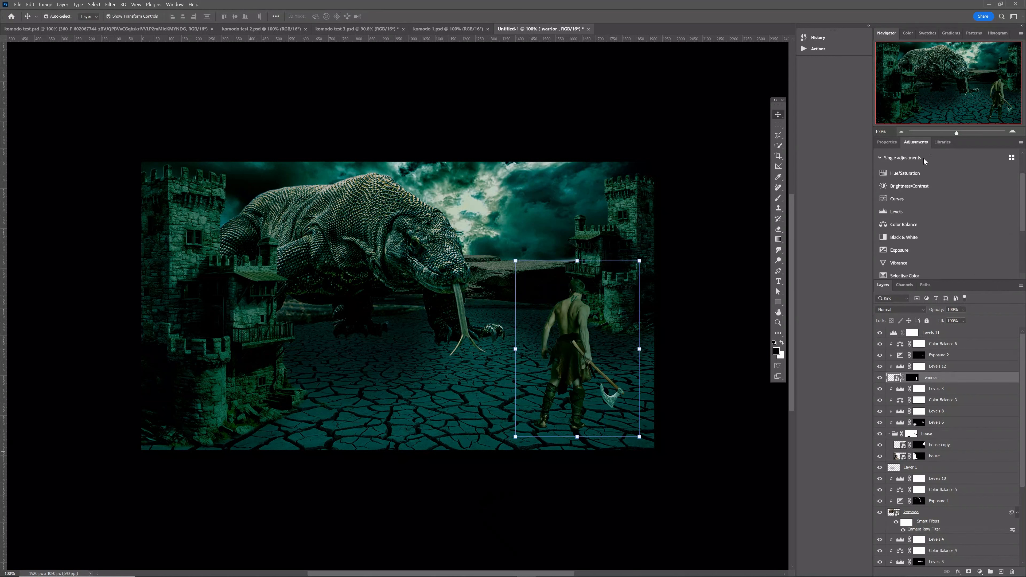
left_click(917, 249)
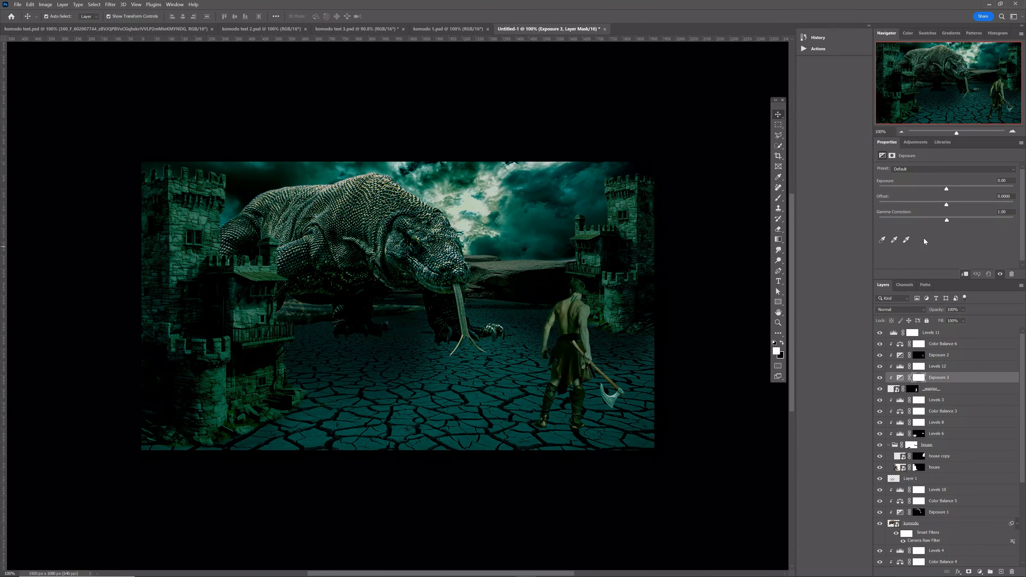
left_click_drag(947, 188, 953, 189)
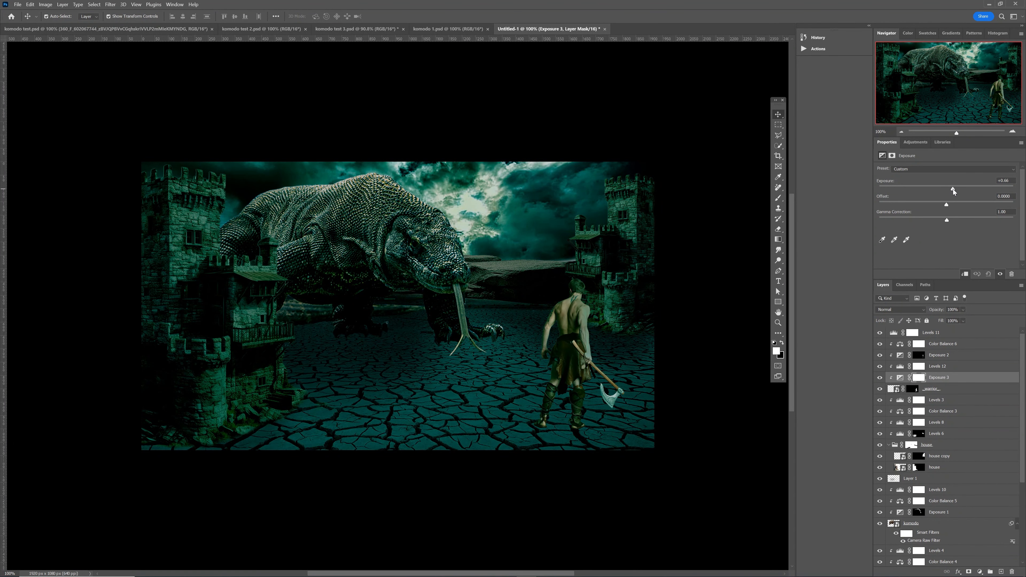
left_click(921, 384)
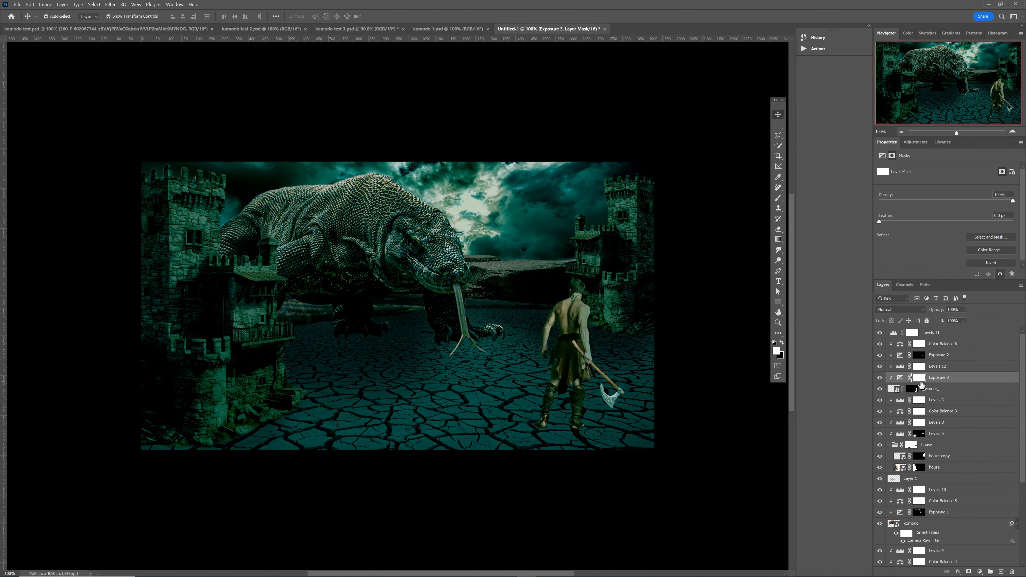
- Paint white on the Exposure 3 mask over the warrior's right thigh
left_click(551, 410)
key("z")
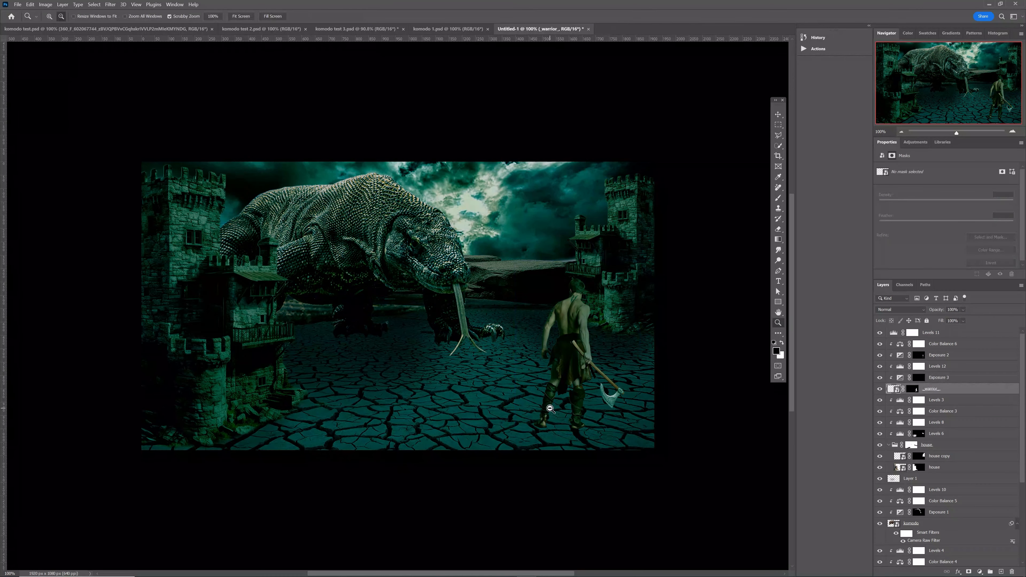
left_click_drag(545, 409, 559, 414)
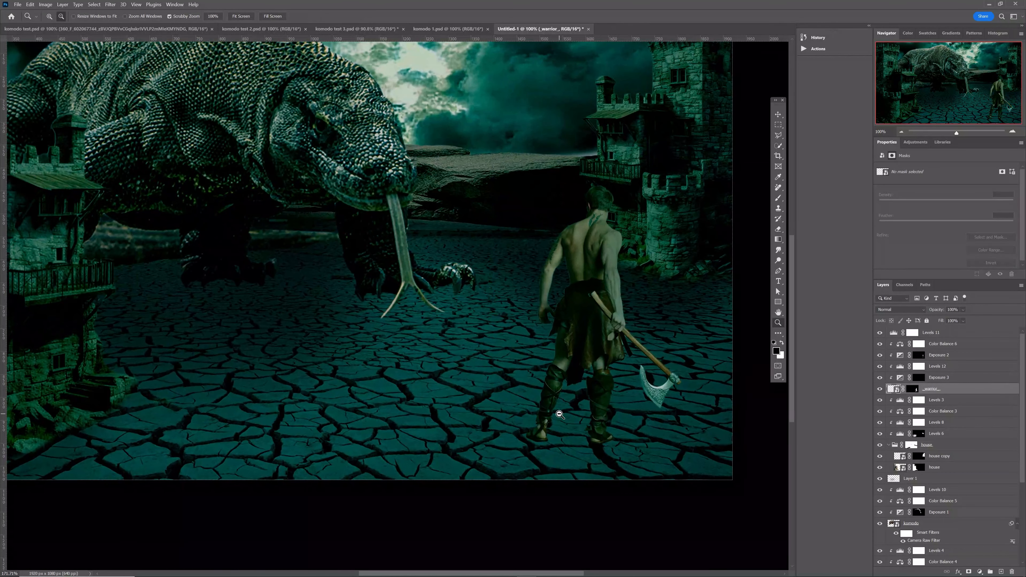
key("b")
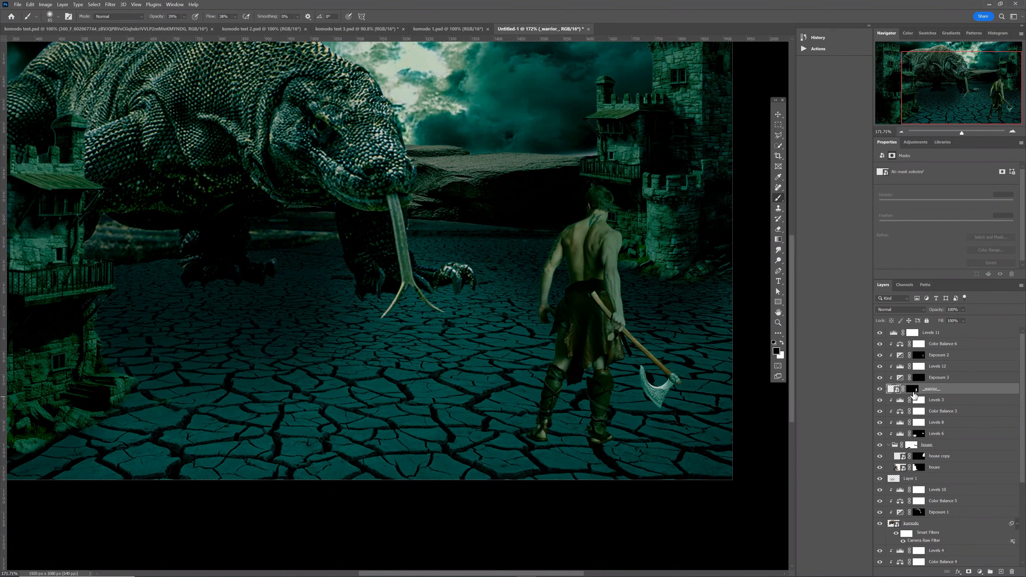
left_click(918, 380)
key("x")
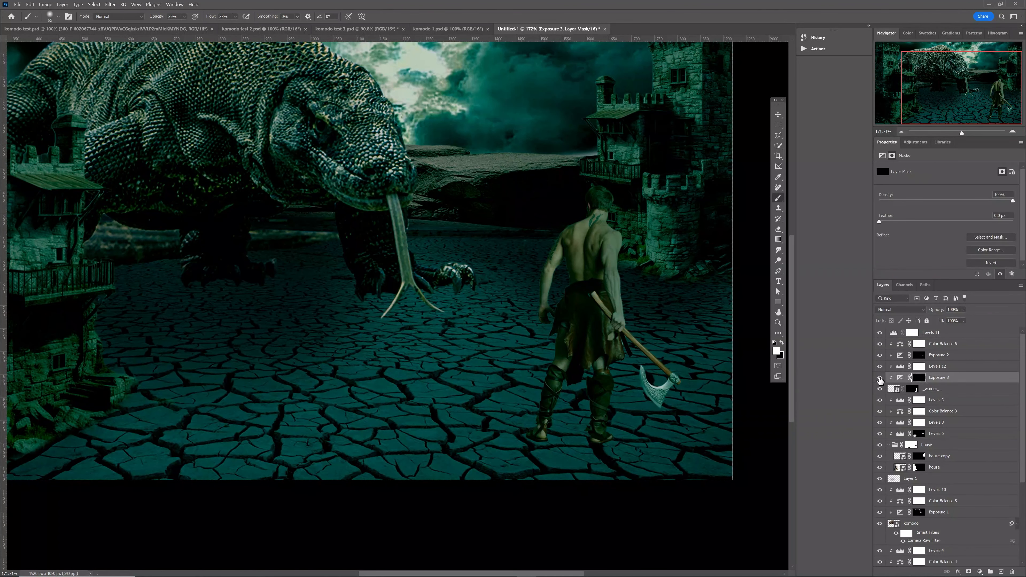
left_click(880, 379)
left_click(881, 378)
left_click_drag(624, 366, 611, 362)
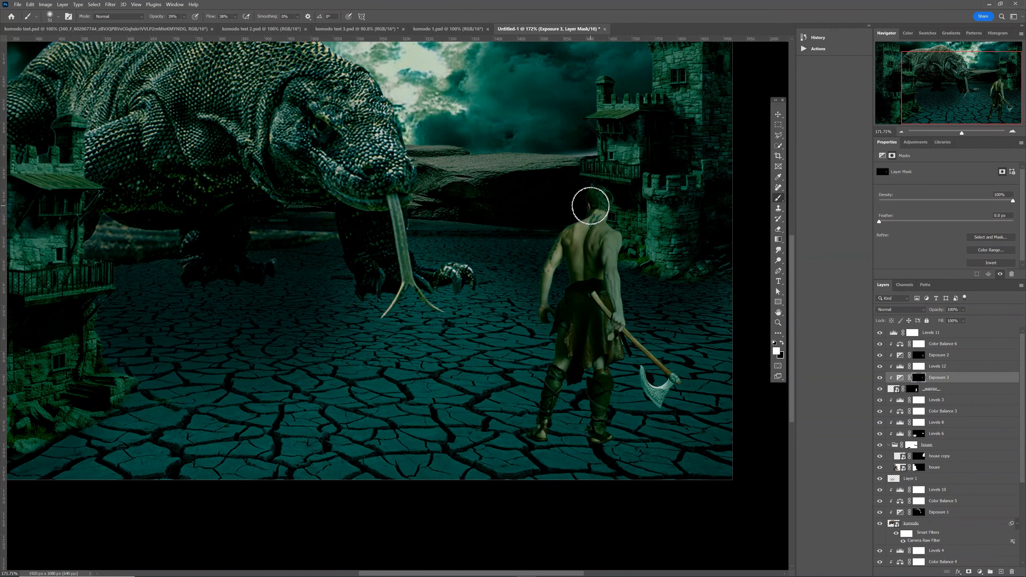
- Raise the brush opacity to 54% and paint on the Exposure 3 mask over the warrior's head and left arm
left_click(183, 17)
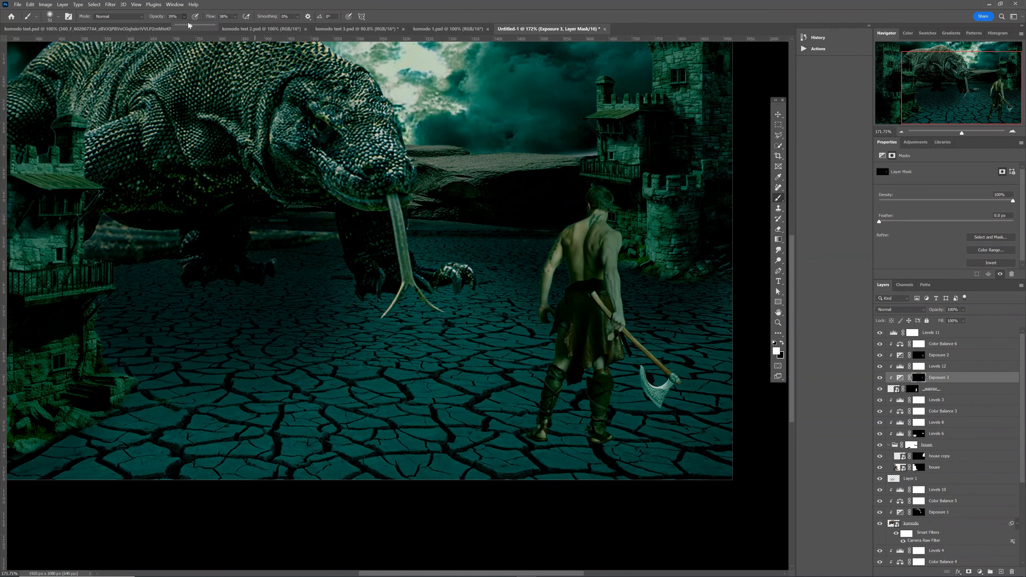
left_click(582, 193)
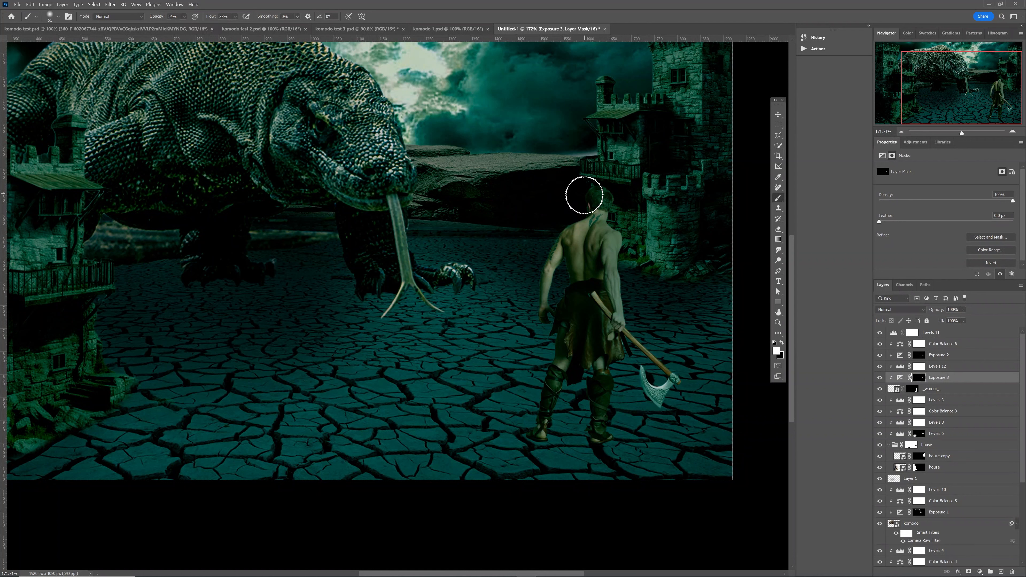
left_click_drag(588, 201, 532, 284)
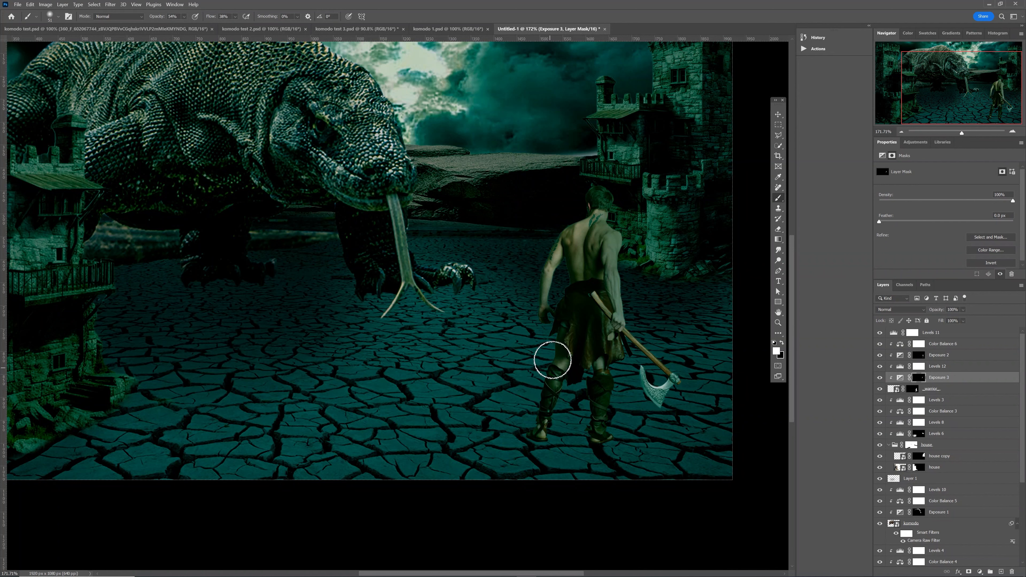
- Paint the Exposure 3 mask more strongly over the warrior's left arm and leg, using 100% brush opacity and 70% flow
left_click(184, 17)
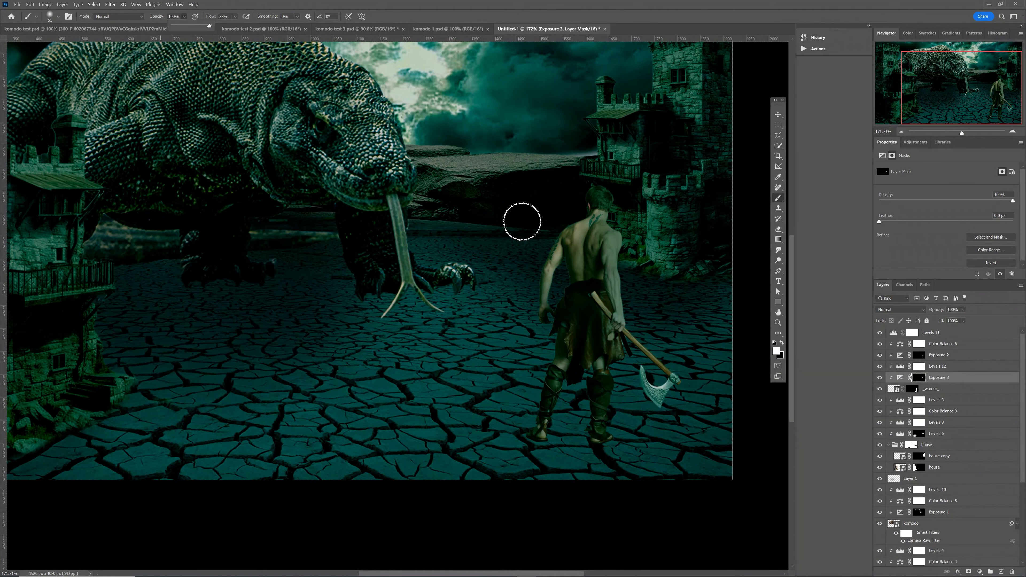
left_click(538, 279)
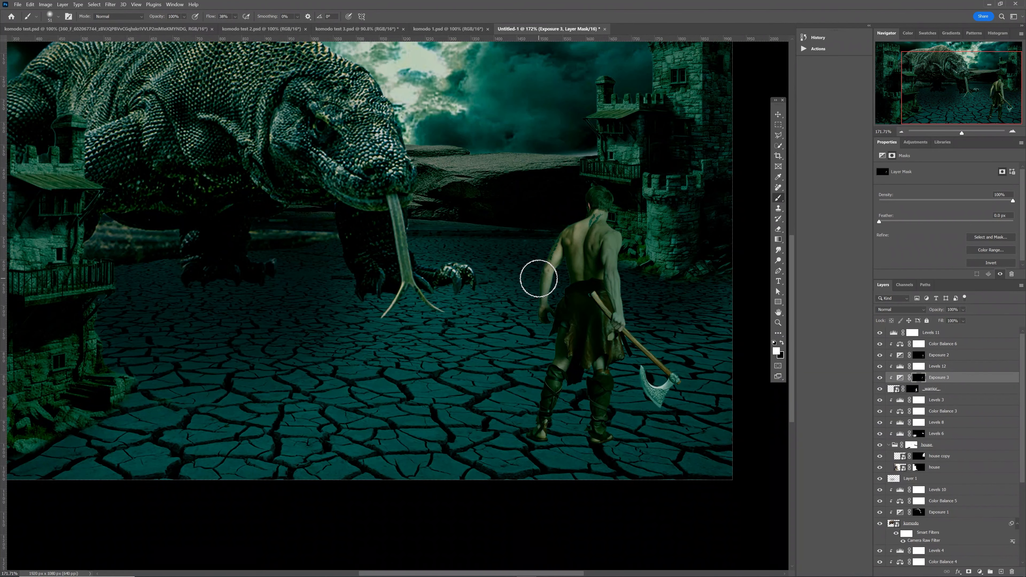
left_click(234, 16)
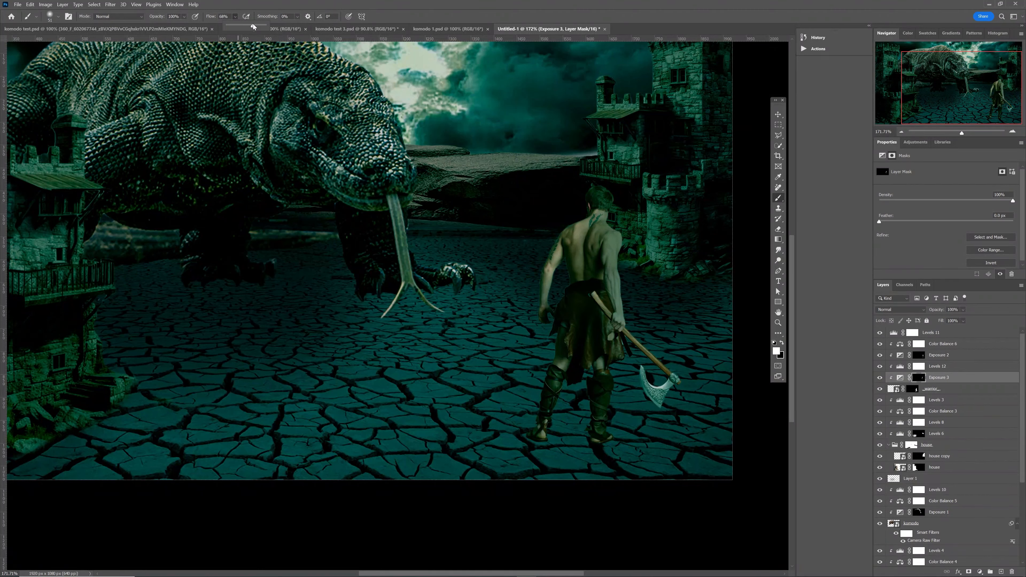
left_click(554, 354)
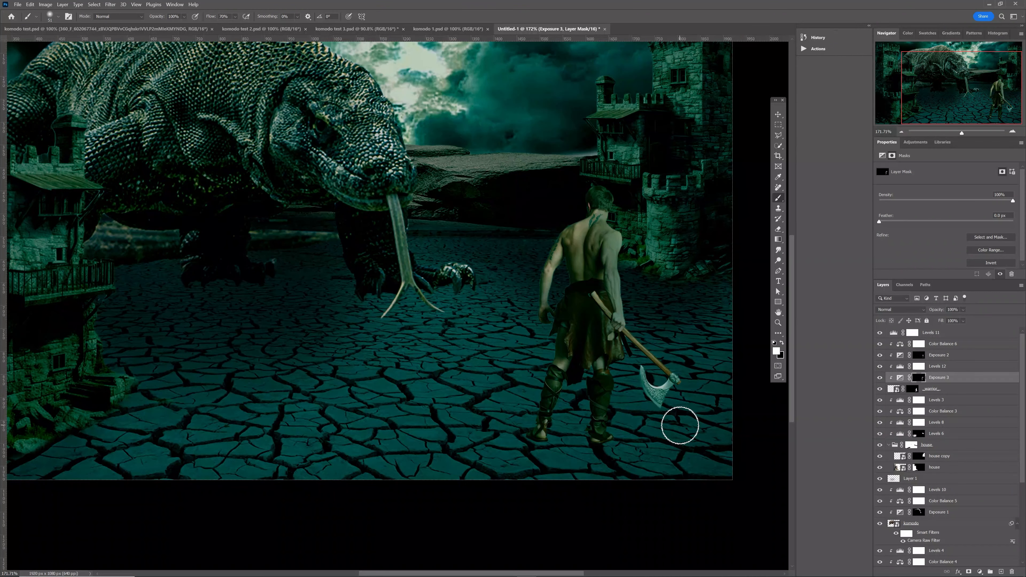
- Brighten the axe blade on the Exposure 3 mask with a smaller white brush, raising its flow to 100%
right_click(679, 427, "alt")
key("z")
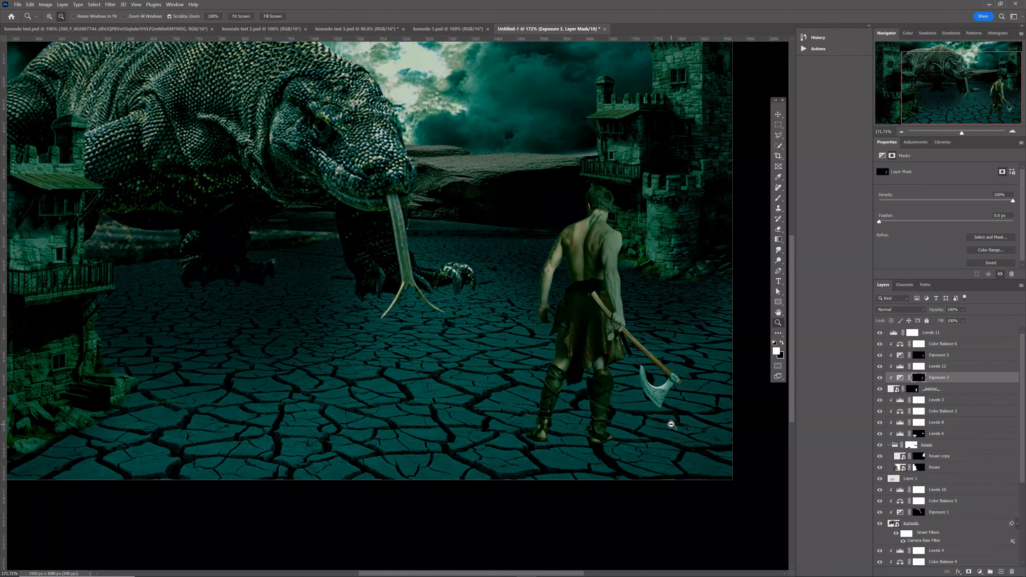
scroll(675, 427, "up", 2)
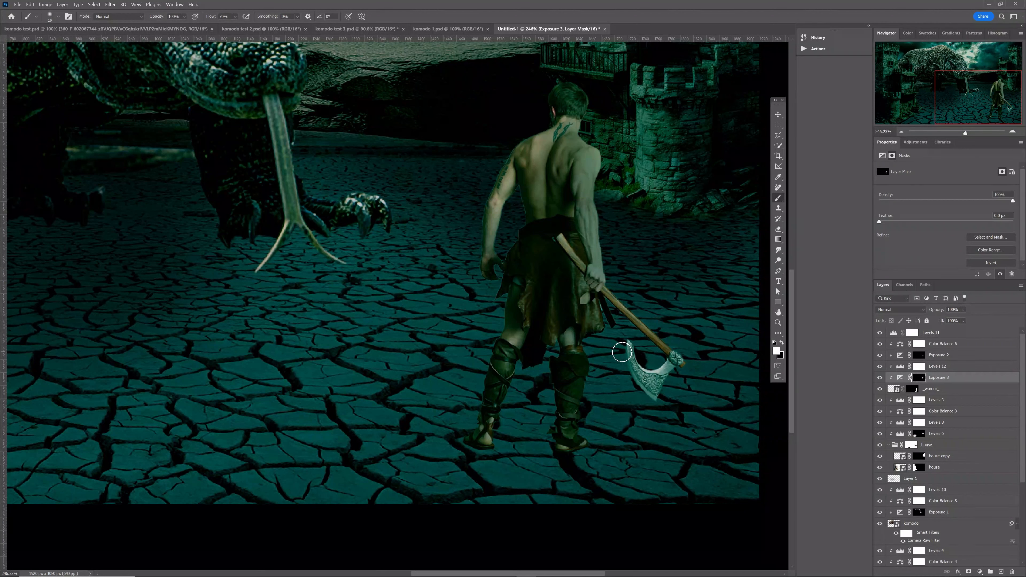
mouse_move(631, 383)
left_mouse_down()
mouse_move(654, 401)
mouse_move(627, 364)
left_mouse_up()
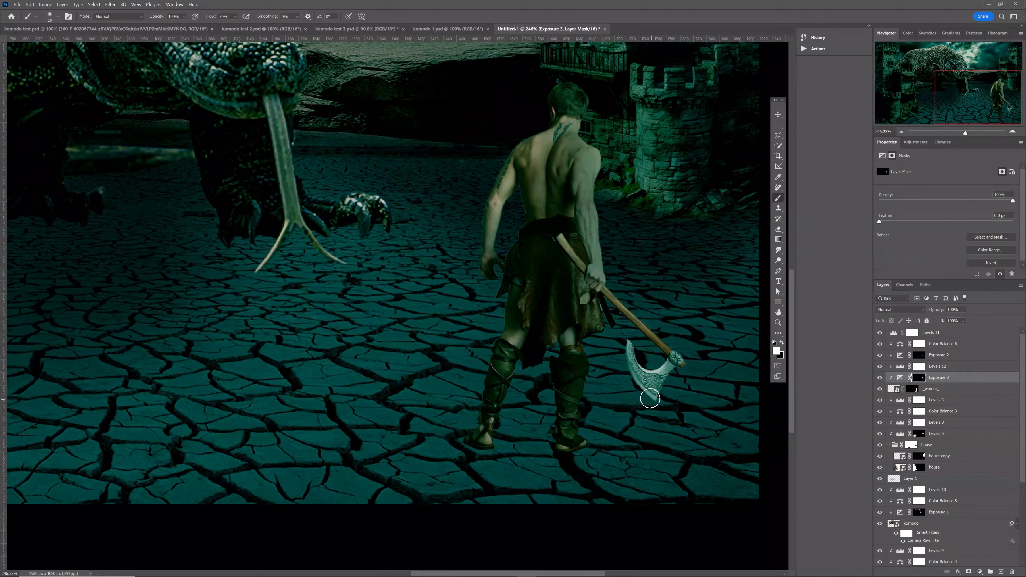
left_click(234, 17)
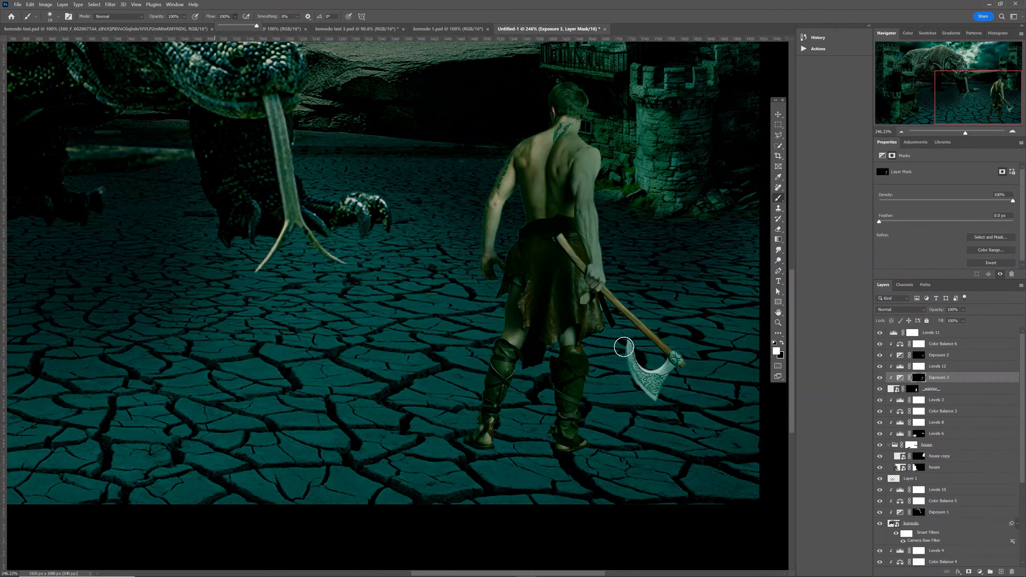
left_click(624, 346)
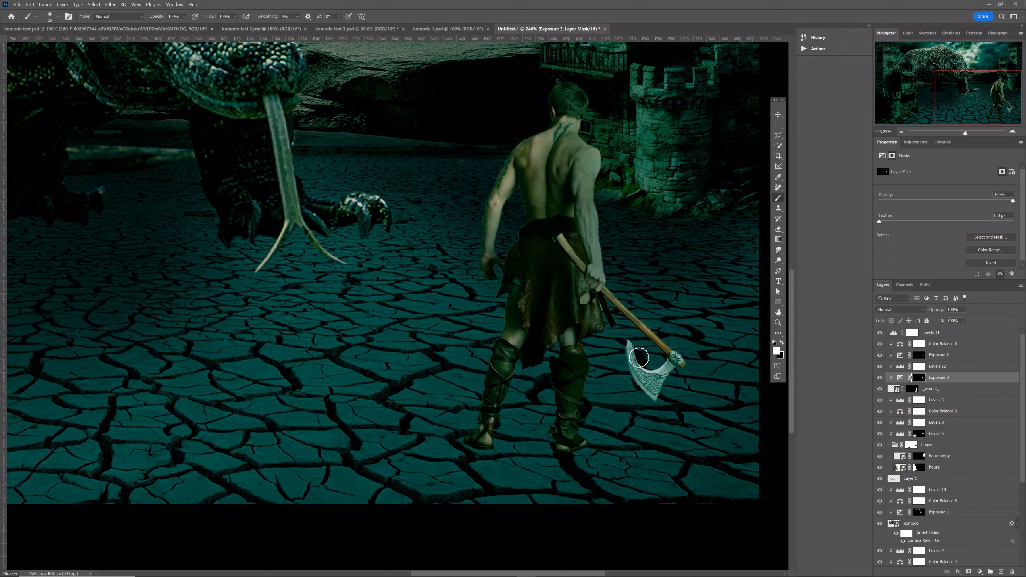
- Add an Exposure adjustment, move it above the house group, and clip it to that group
key("ctrl+1")
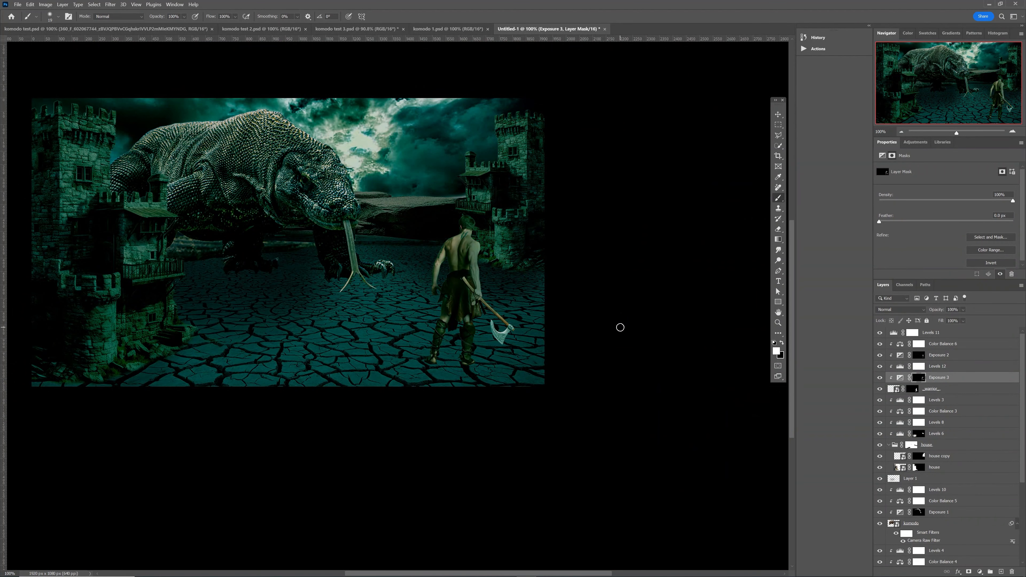
key("ctrl+0")
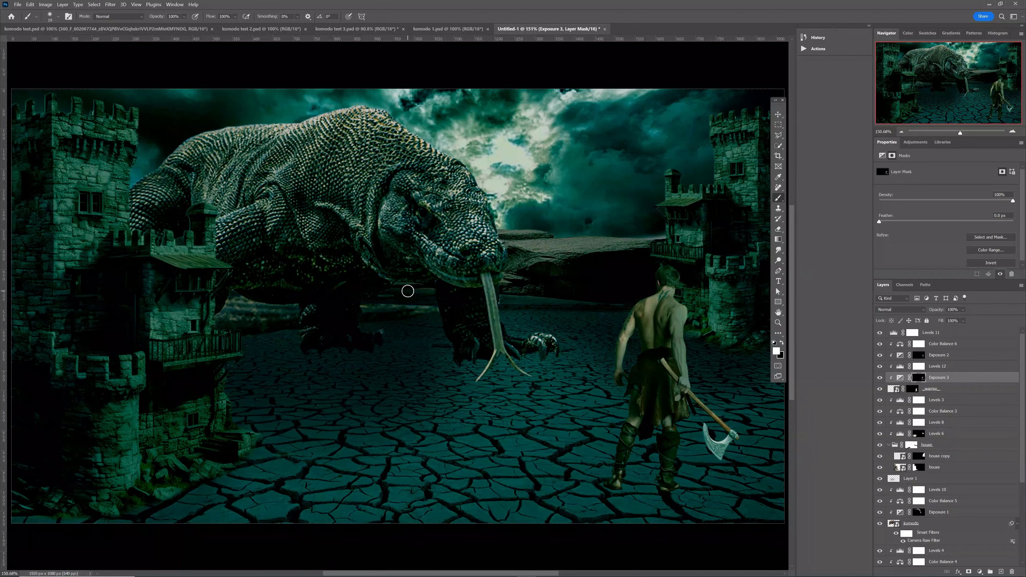
key("ctrl+1")
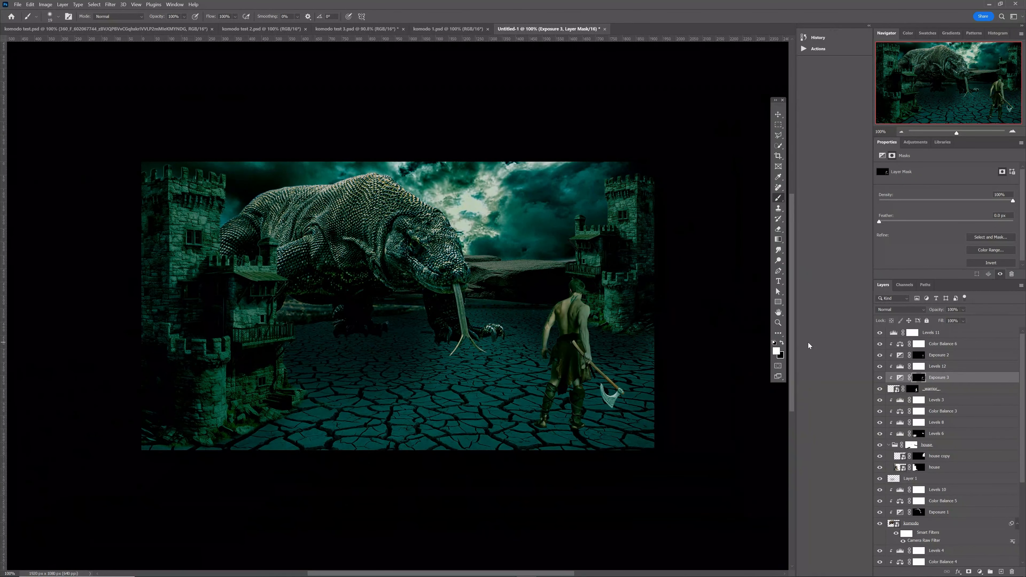
left_click(945, 445)
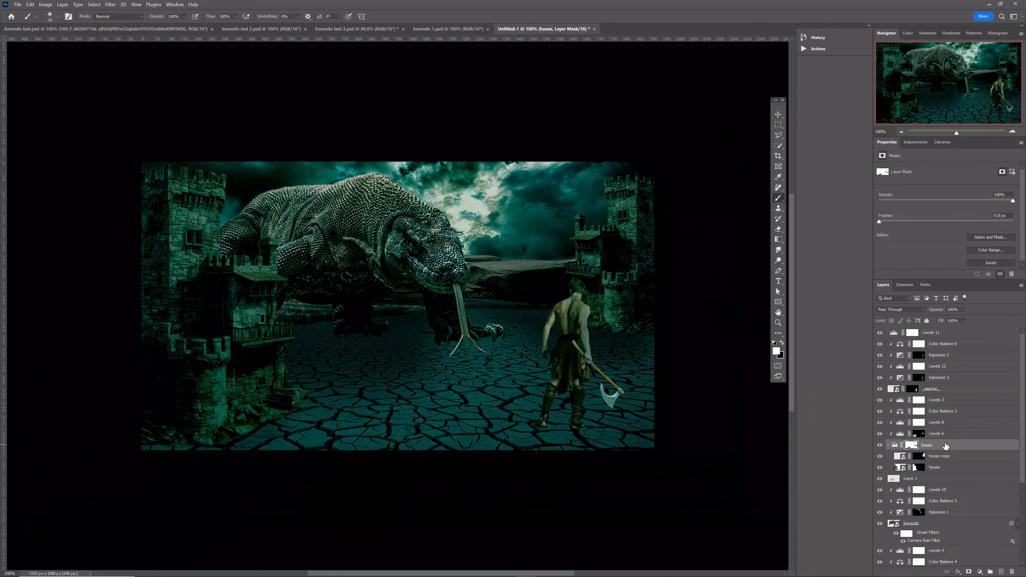
left_click(917, 143)
left_click(905, 251)
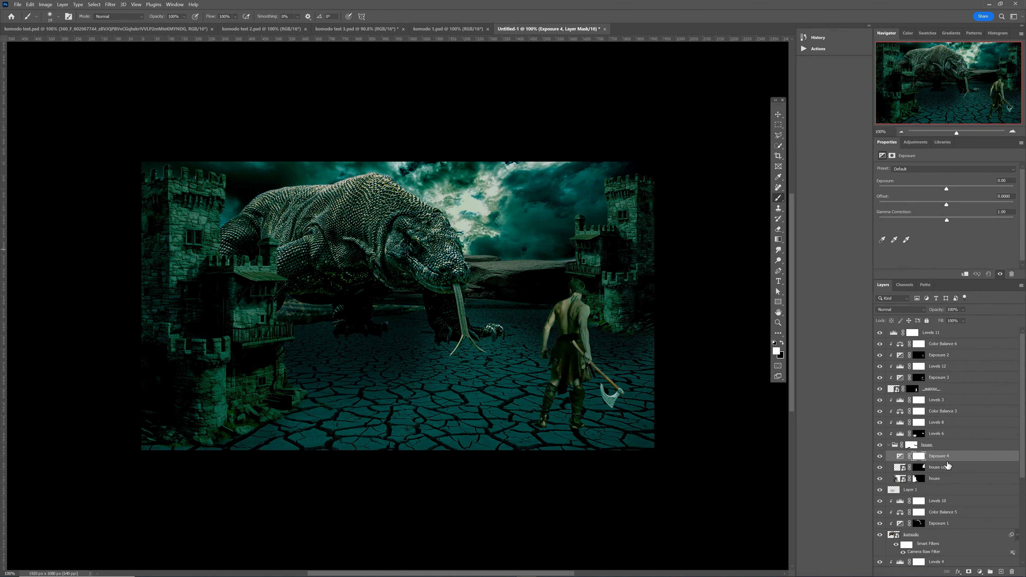
left_click_drag(950, 462, 947, 440)
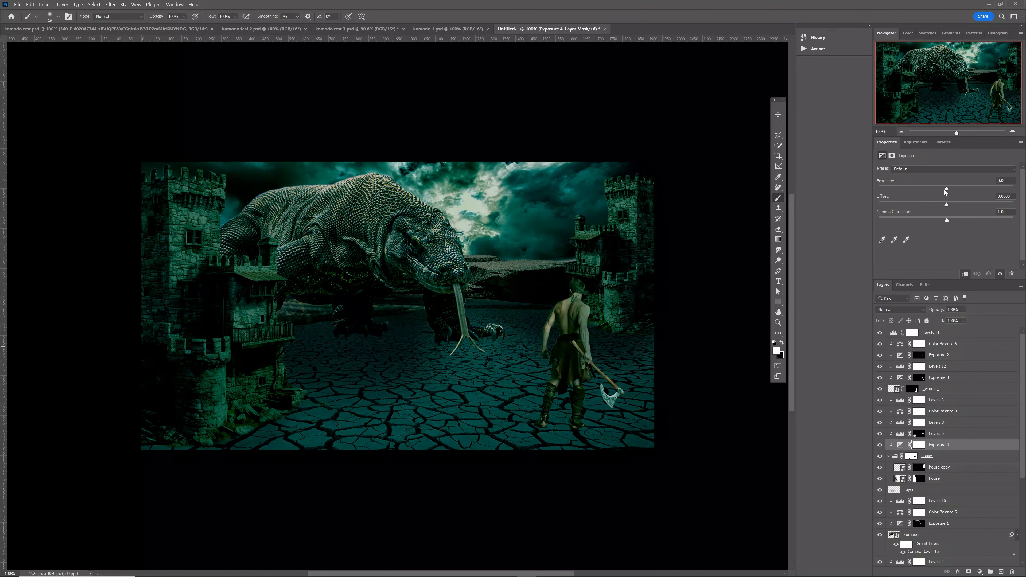
- Raise the Exposure 4 adjustment's exposure to about +1.13 and invert its layer mask to black
left_click_drag(944, 190, 958, 187)
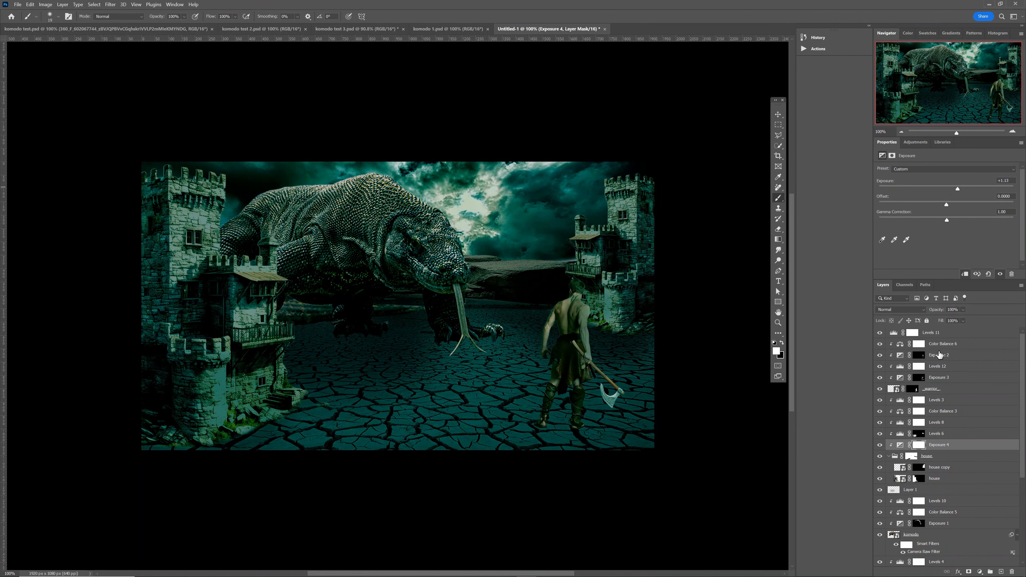
left_click(918, 446)
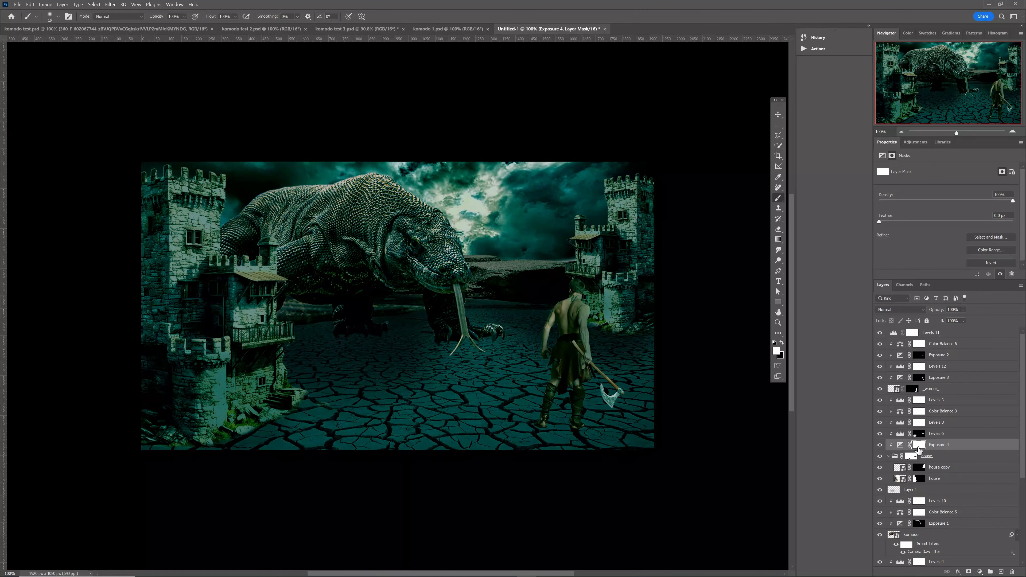
key("ctrl+i")
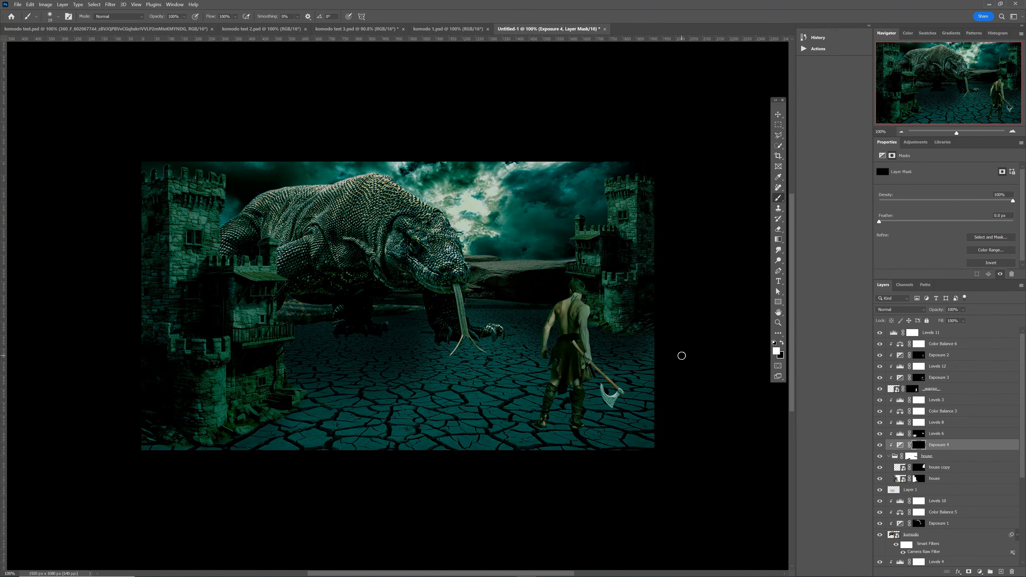
- Paint white on the Exposure 4 mask along the edges of both castle towers with a soft brush of about 60 px
key("ctrl+0")
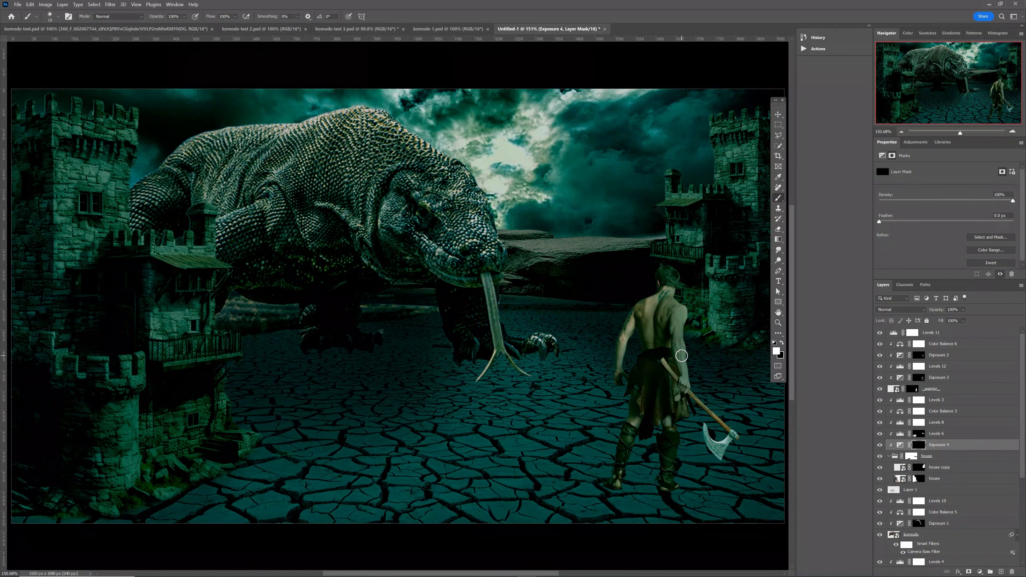
right_click(623, 344, "alt")
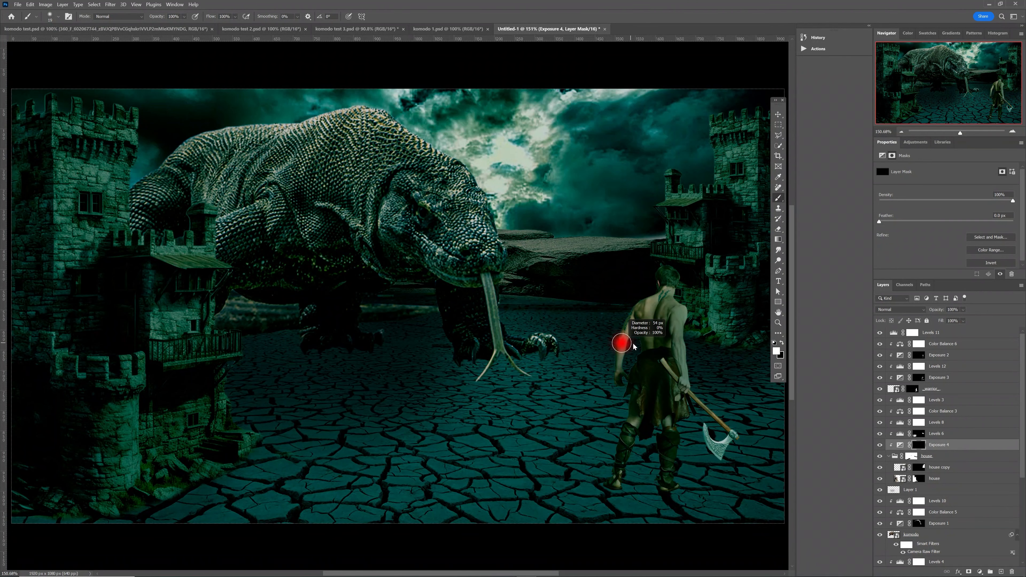
mouse_move(705, 124)
left_mouse_down()
mouse_move(704, 179)
mouse_move(712, 170)
mouse_move(704, 184)
mouse_move(671, 168)
mouse_move(665, 175)
mouse_move(655, 239)
mouse_move(666, 244)
mouse_move(674, 288)
mouse_move(698, 296)
mouse_move(655, 248)
mouse_move(668, 203)
left_mouse_up()
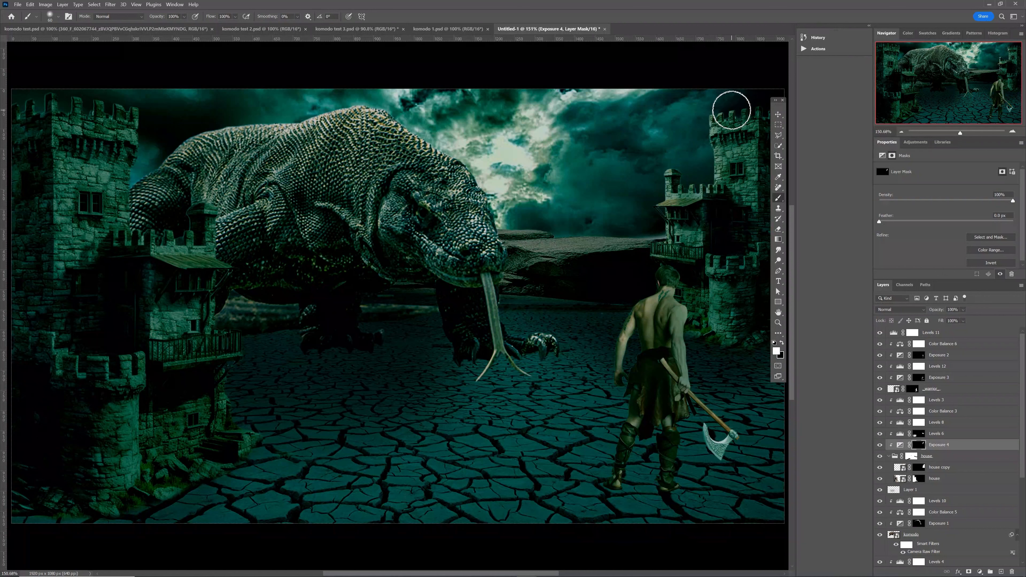
mouse_move(732, 110)
left_mouse_down()
mouse_move(715, 131)
mouse_move(717, 160)
mouse_move(665, 177)
mouse_move(656, 257)
left_mouse_up()
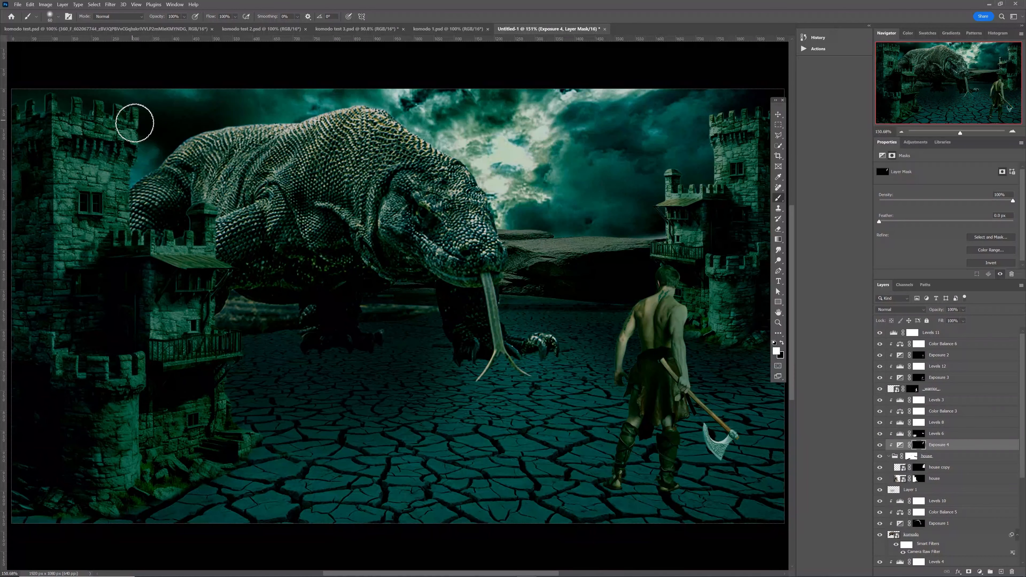
mouse_move(135, 123)
left_mouse_down()
mouse_move(140, 114)
mouse_move(137, 133)
mouse_move(139, 110)
mouse_move(137, 165)
left_mouse_up()
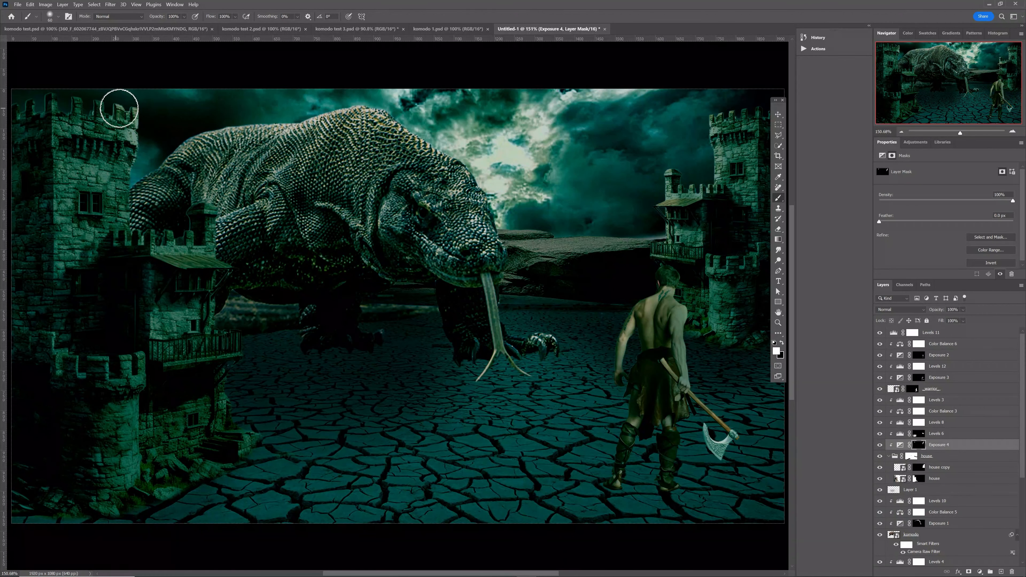
left_click_drag(132, 155, 130, 181)
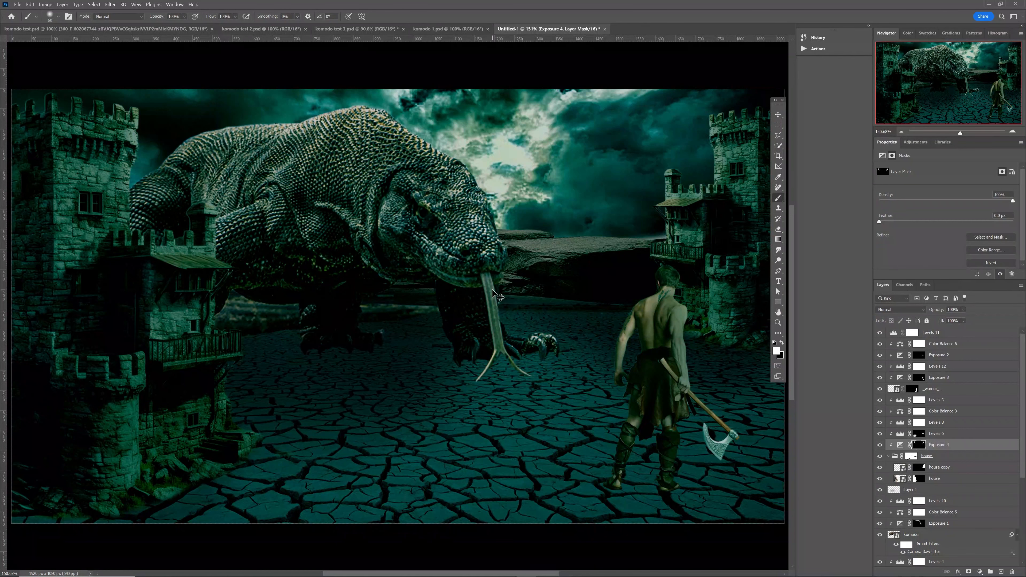
key("ctrl+minus")
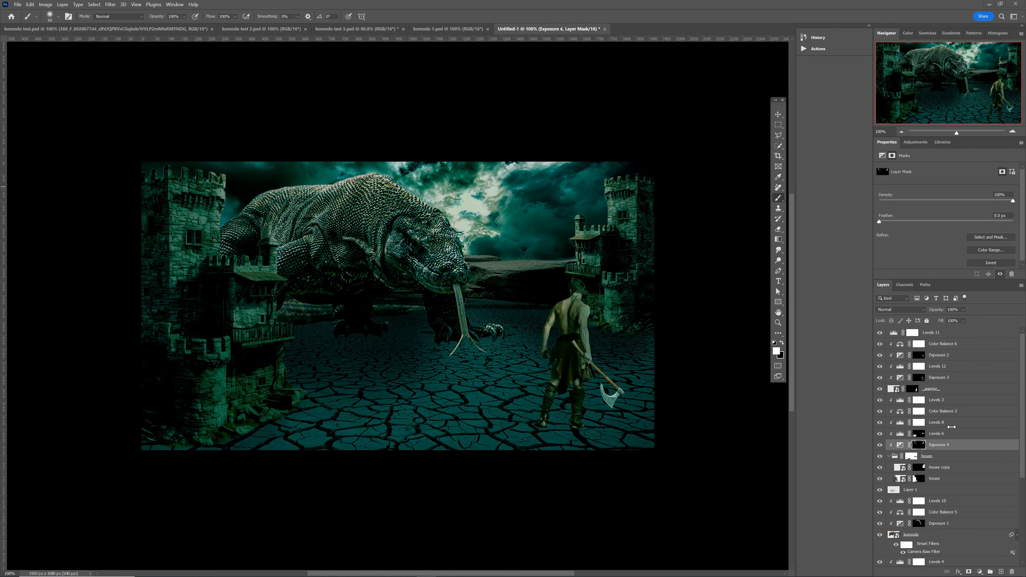
- Add a new layer above Levels 11 and choose a textured smoke brush with a dark teal foreground colour
left_click(943, 336)
left_click(1002, 572)
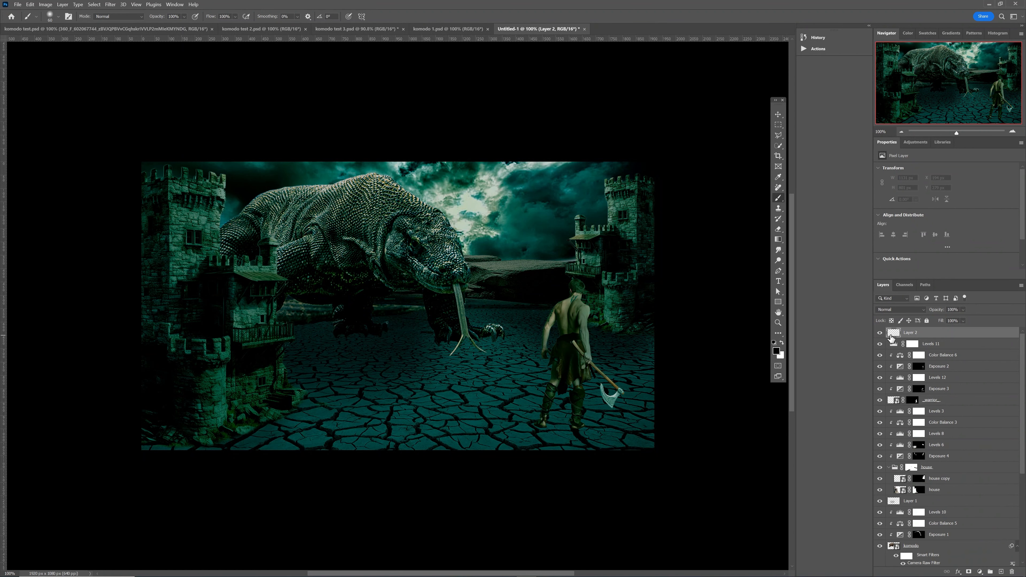
right_click(431, 309)
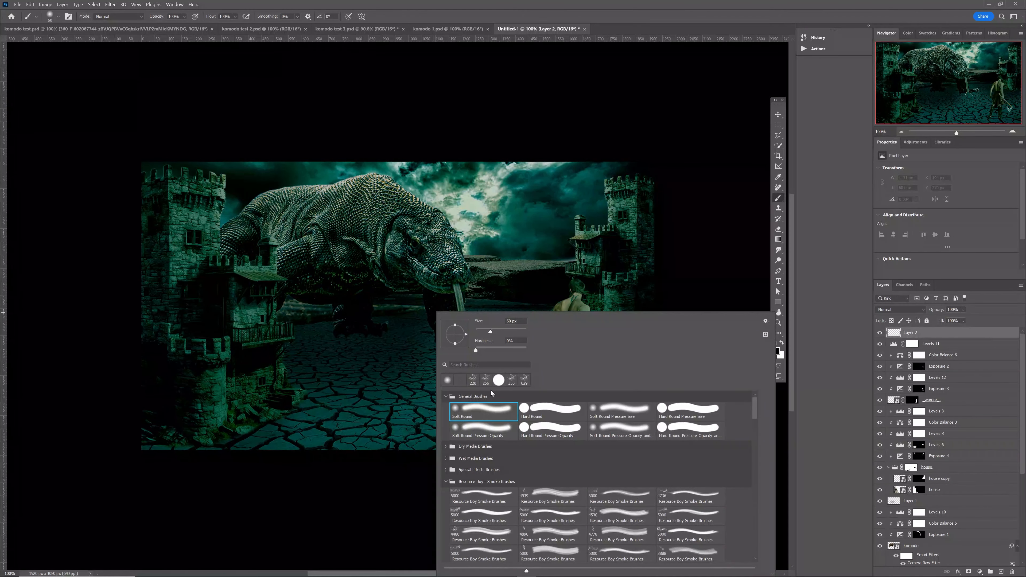
left_click(478, 383)
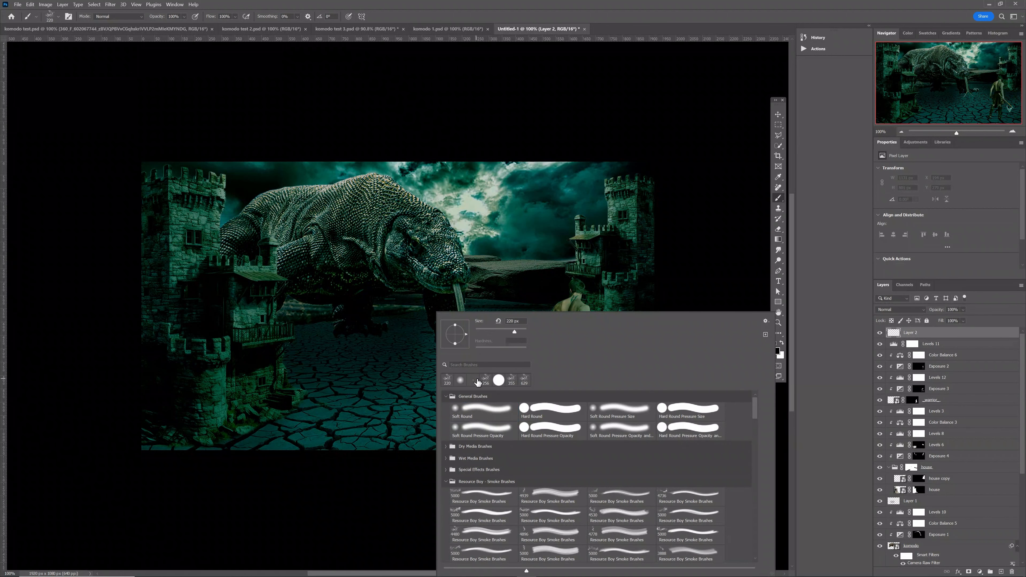
left_click(694, 150)
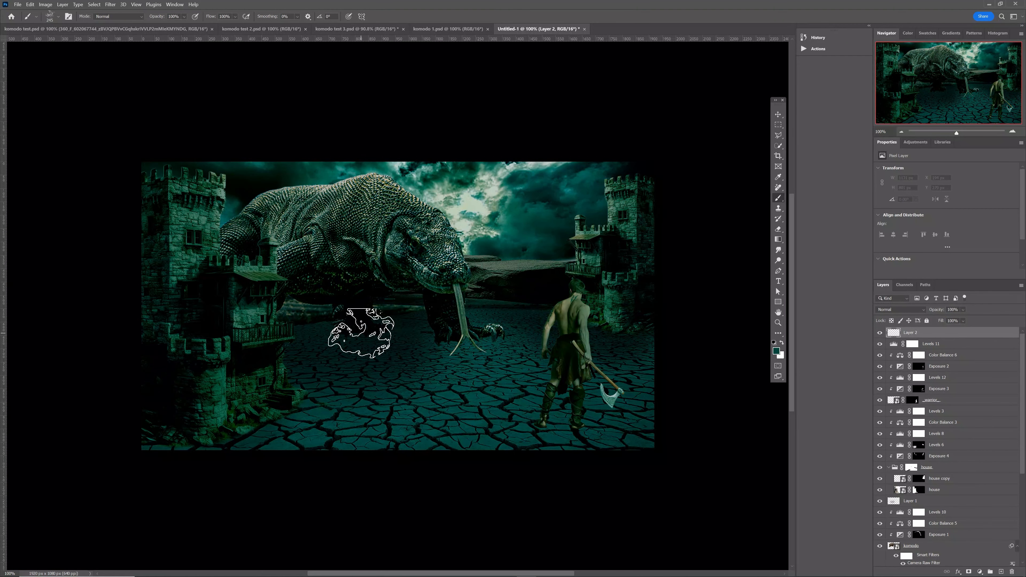
- Paint teal mist beneath the komodo and around both castle bases with an enlarged smoke brush at 46% opacity and 40% flow
left_click_drag(363, 334, 379, 334)
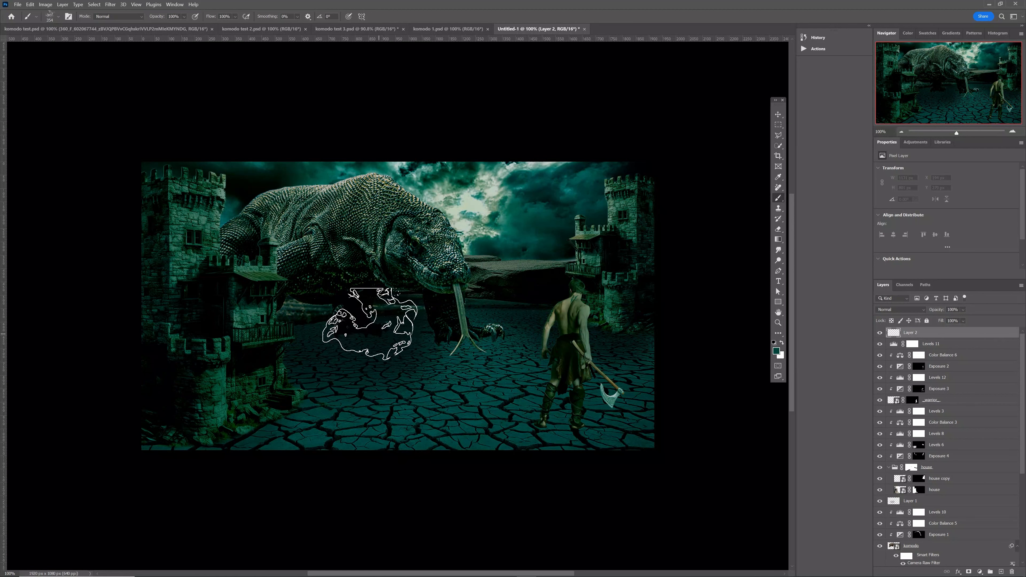
left_click(376, 325)
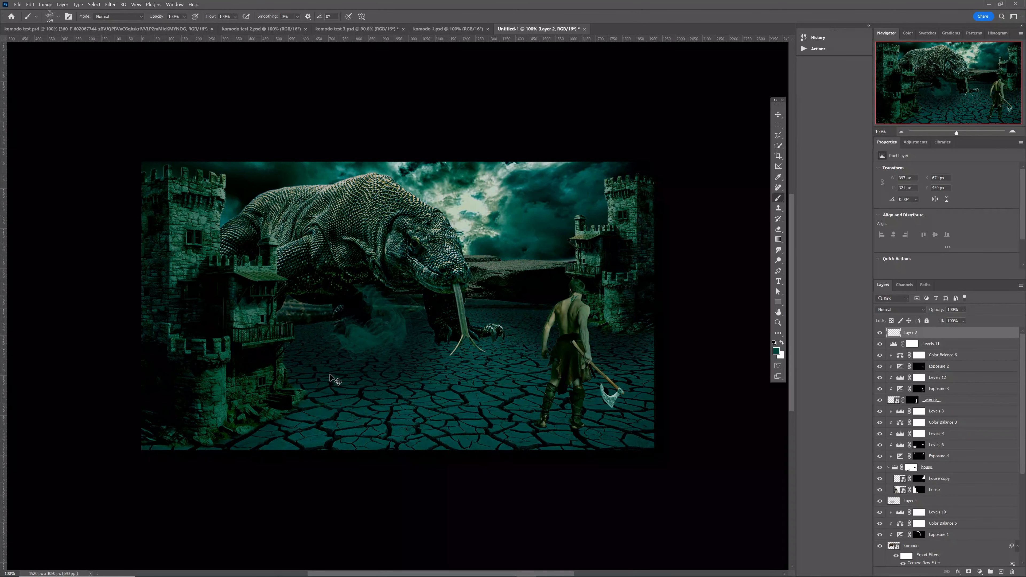
key("ctrl+z")
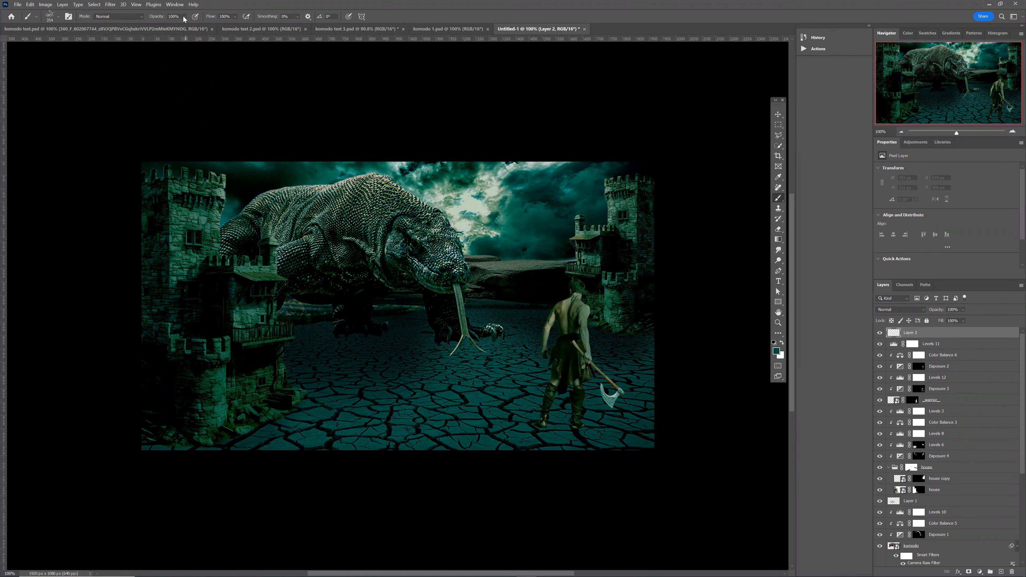
left_click(234, 18)
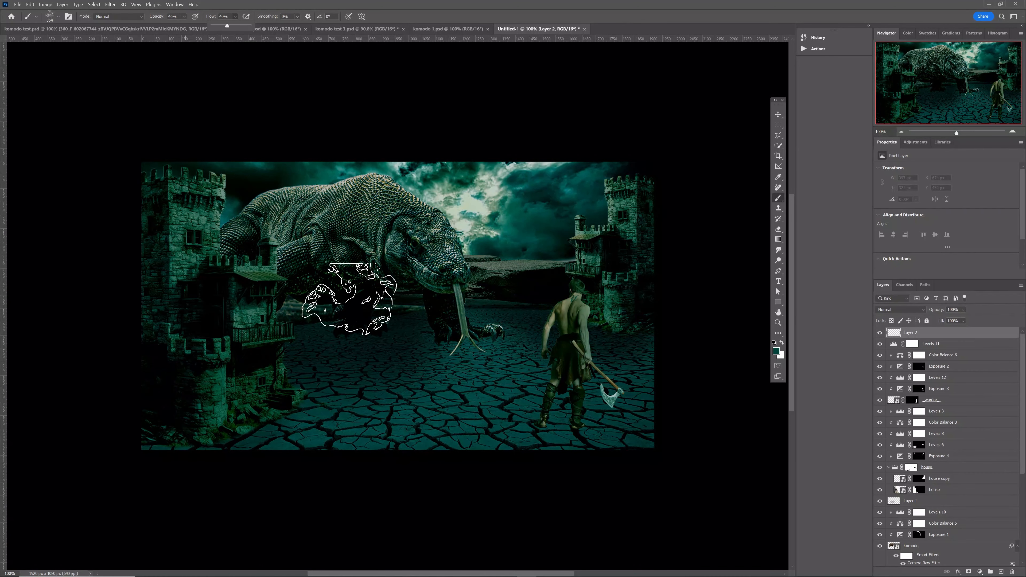
mouse_move(352, 310)
left_mouse_down()
mouse_move(323, 341)
mouse_move(305, 321)
mouse_move(389, 319)
mouse_move(400, 355)
mouse_move(357, 327)
mouse_move(329, 334)
mouse_move(380, 296)
mouse_move(365, 322)
mouse_move(300, 305)
mouse_move(269, 285)
mouse_move(271, 252)
mouse_move(306, 254)
mouse_move(371, 288)
mouse_move(314, 369)
mouse_move(380, 282)
mouse_move(329, 266)
mouse_move(379, 258)
mouse_move(418, 329)
mouse_move(330, 379)
mouse_move(428, 343)
mouse_move(406, 359)
mouse_move(339, 347)
mouse_move(310, 331)
mouse_move(375, 320)
mouse_move(396, 303)
mouse_move(384, 306)
mouse_move(415, 341)
mouse_move(411, 353)
mouse_move(341, 383)
mouse_move(438, 388)
mouse_move(440, 308)
left_mouse_up()
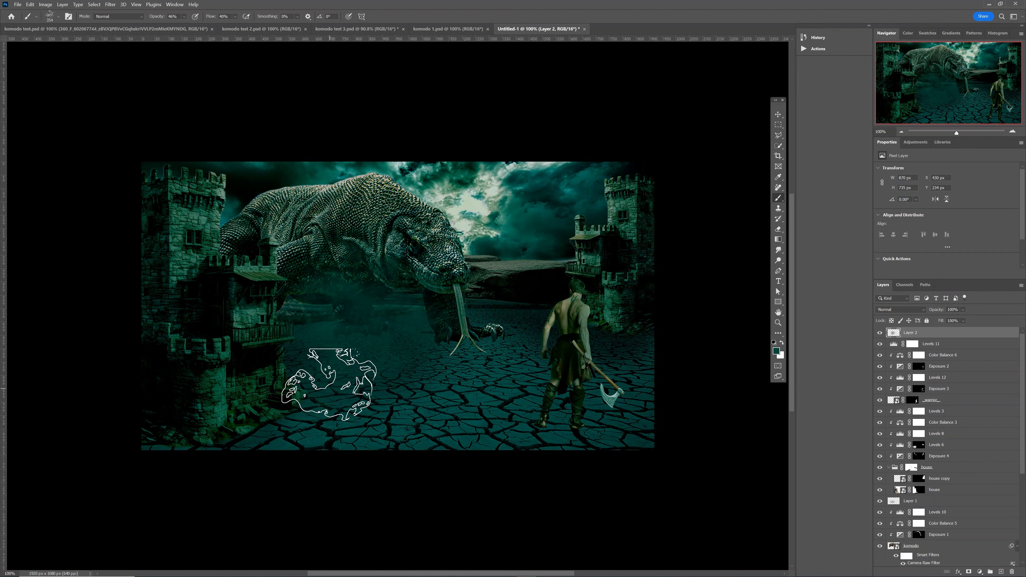
mouse_move(308, 403)
left_mouse_down()
mouse_move(281, 424)
mouse_move(252, 417)
mouse_move(276, 401)
mouse_move(235, 430)
mouse_move(252, 438)
left_mouse_up()
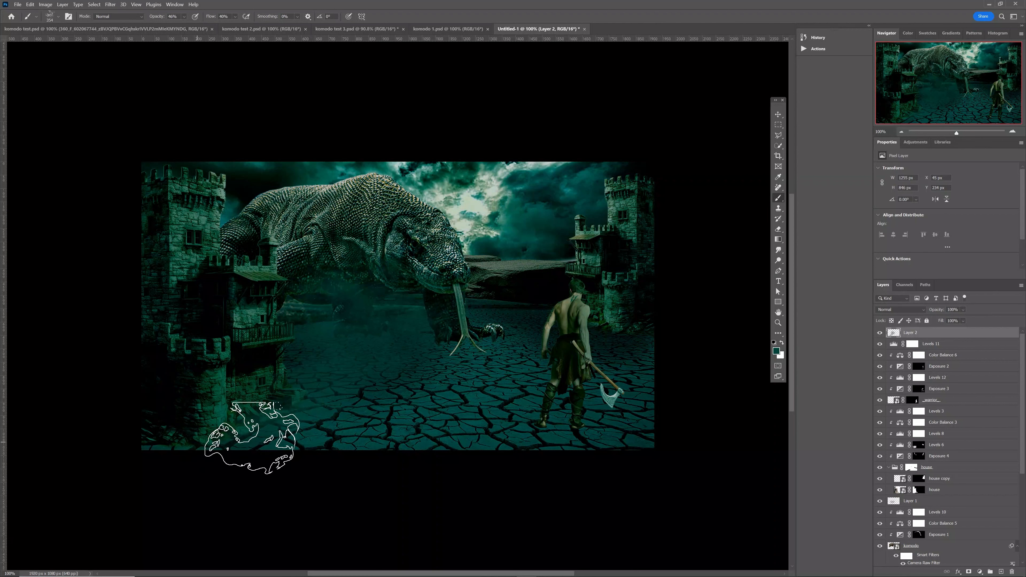
mouse_move(637, 319)
left_mouse_down()
mouse_move(624, 324)
mouse_move(647, 322)
left_mouse_up()
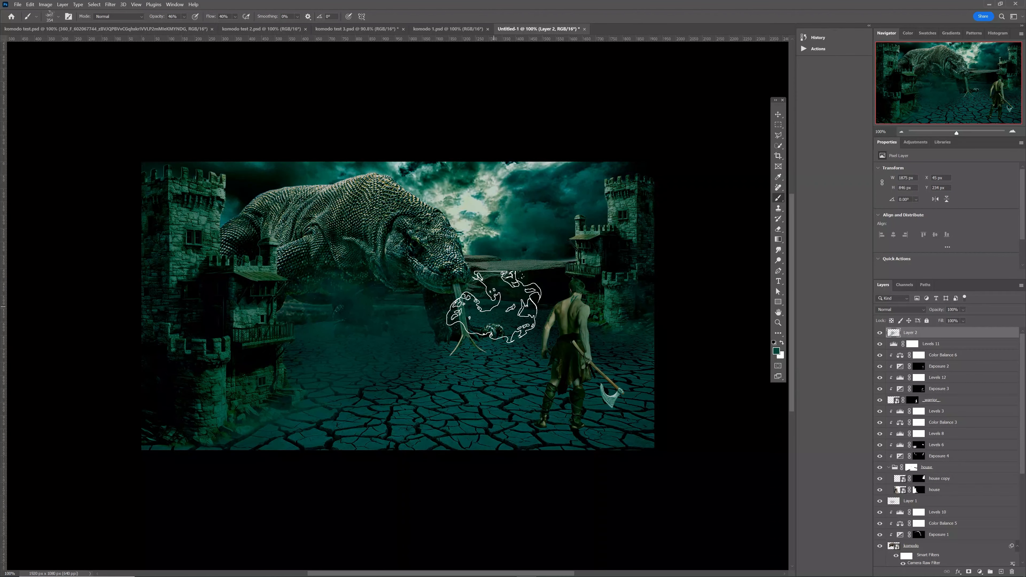
left_click(532, 258)
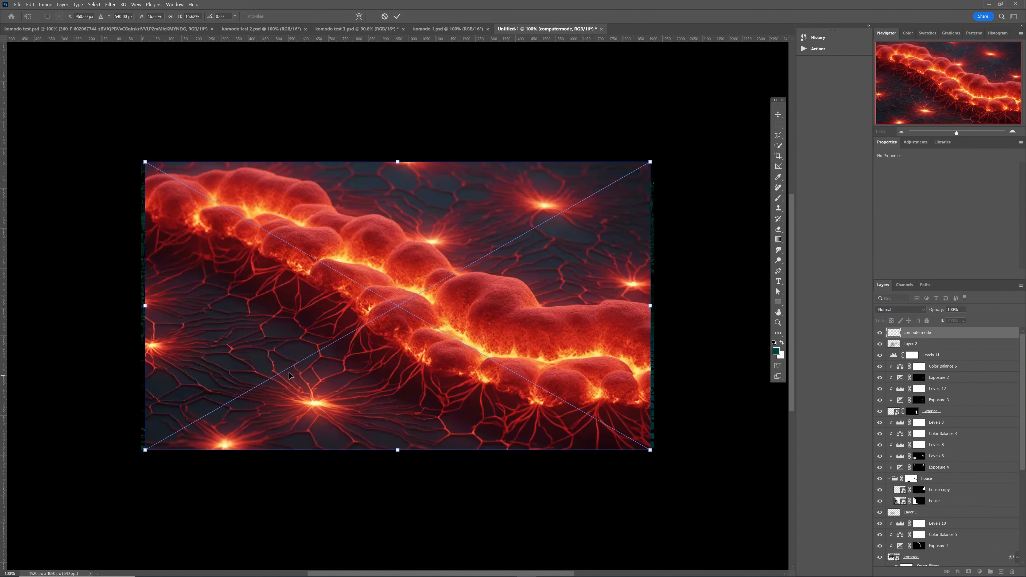
- Place the lava image as a layer named lava and set its blend mode to Color Dodge
left_click(398, 17)
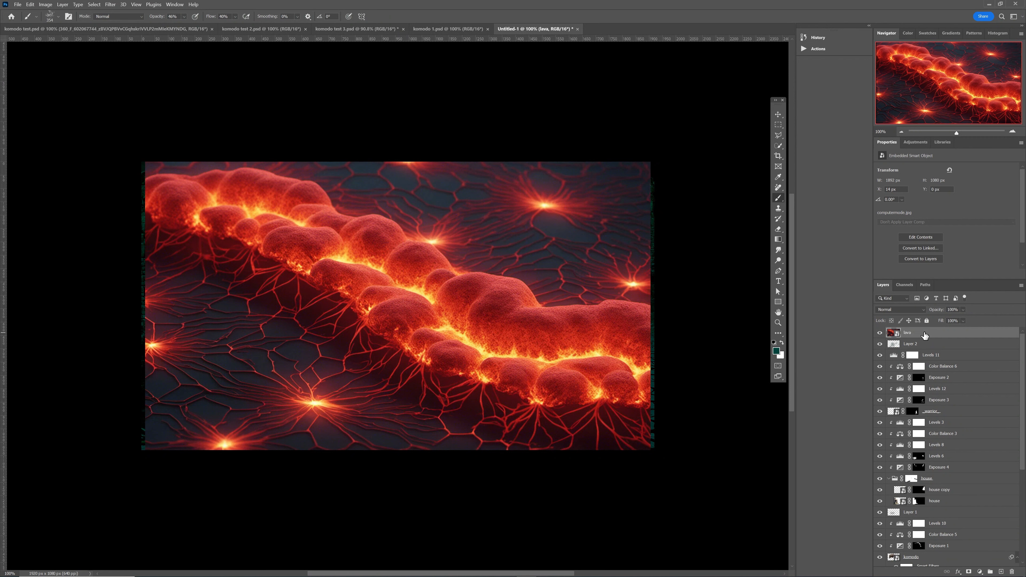
left_click(916, 310)
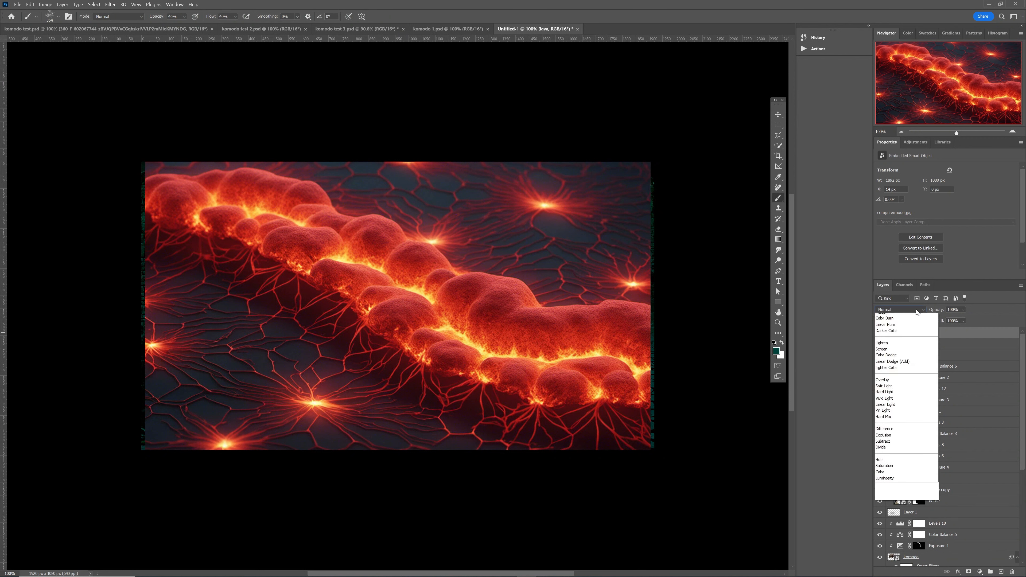
left_click(909, 385)
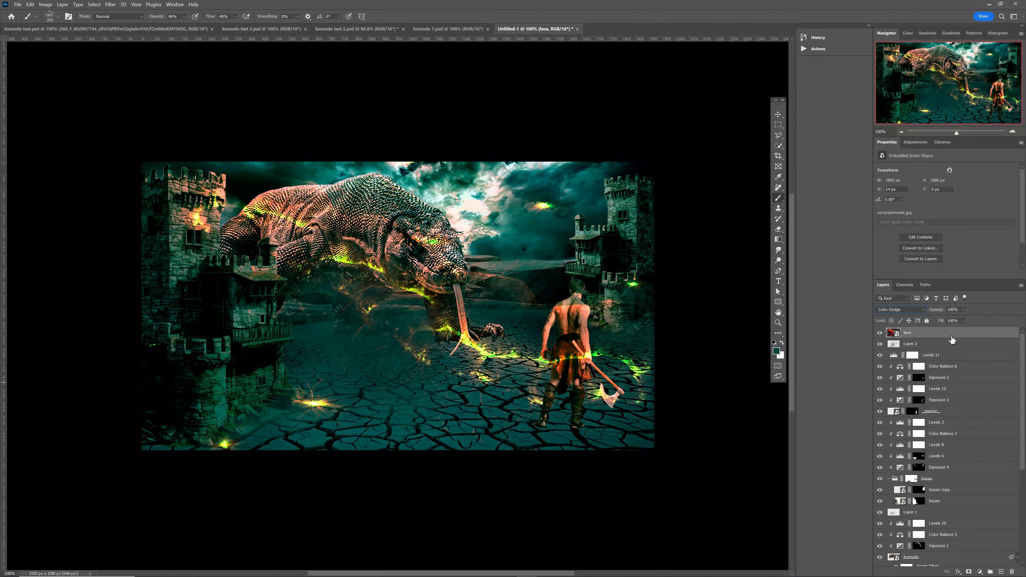
- Move the lava layer down the stack to directly beneath the SKY layer, above Color Balance 1
left_click_drag(953, 339, 965, 553)
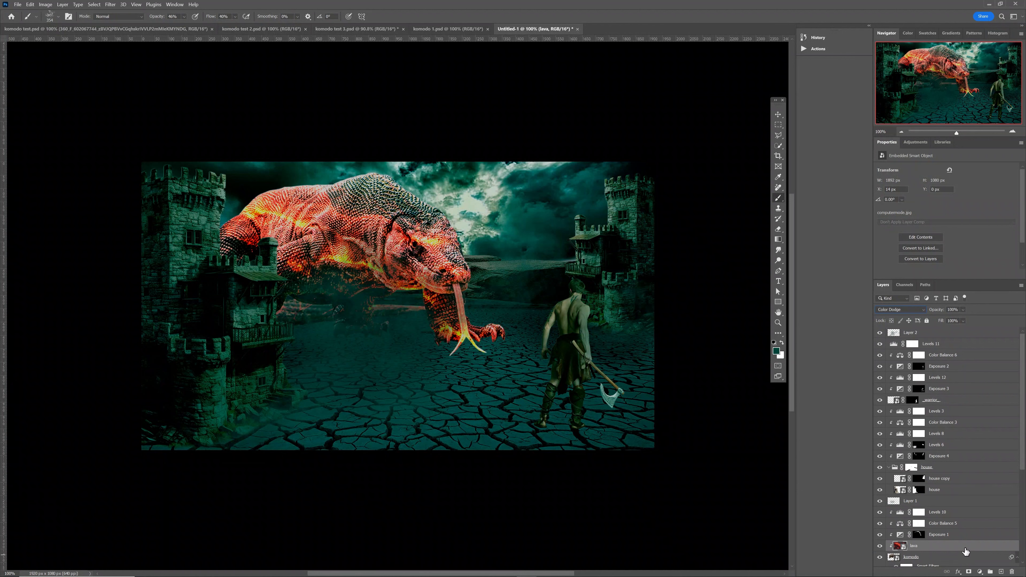
scroll(966, 548, "down", 3)
scroll(966, 547, "down", 3)
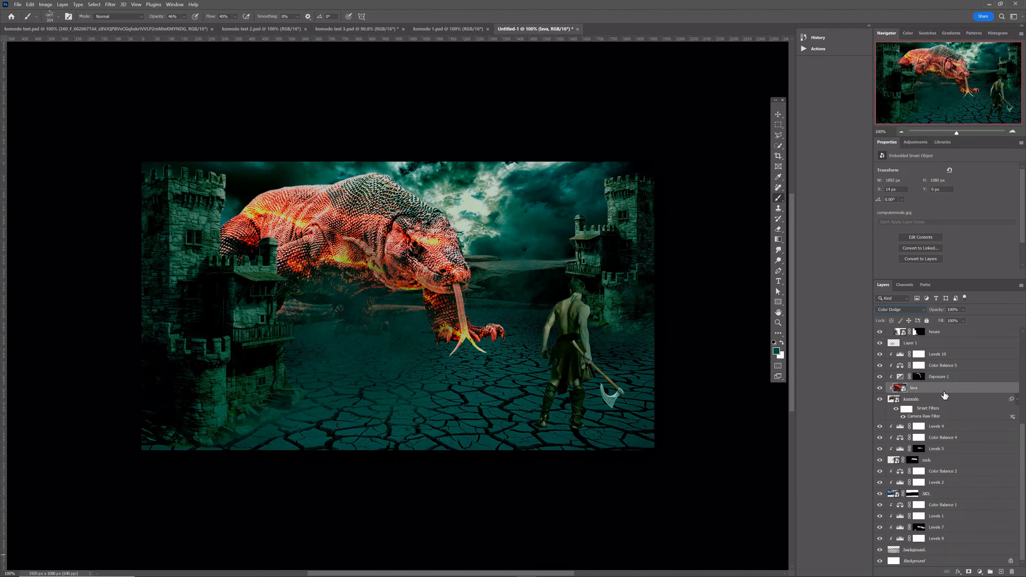
left_click_drag(943, 387, 945, 503)
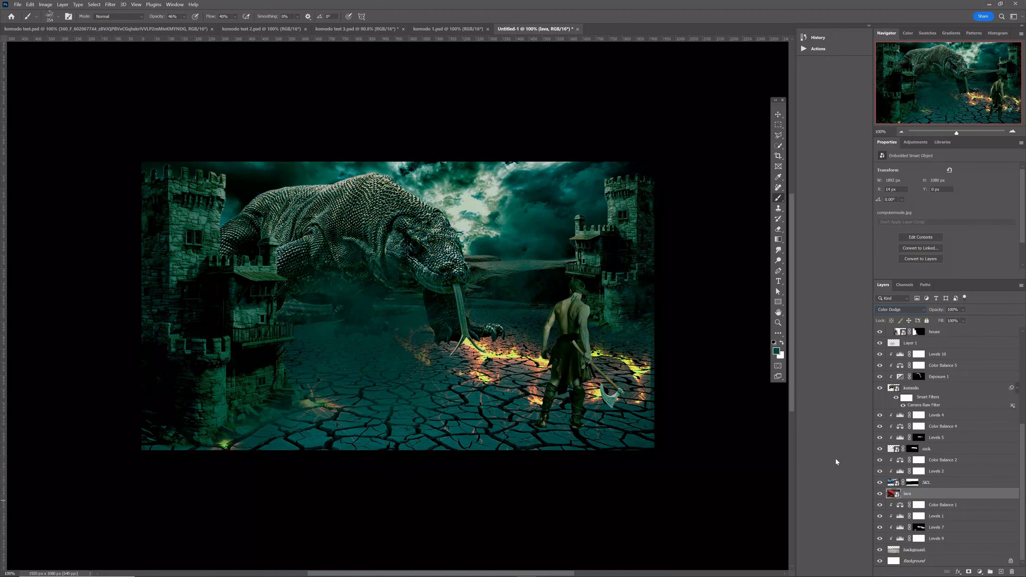
- Rotate the lava layer to about -44° and reposition it so the glow crosses the cracked ground diagonally beneath the komodo and warrior
left_click(779, 114)
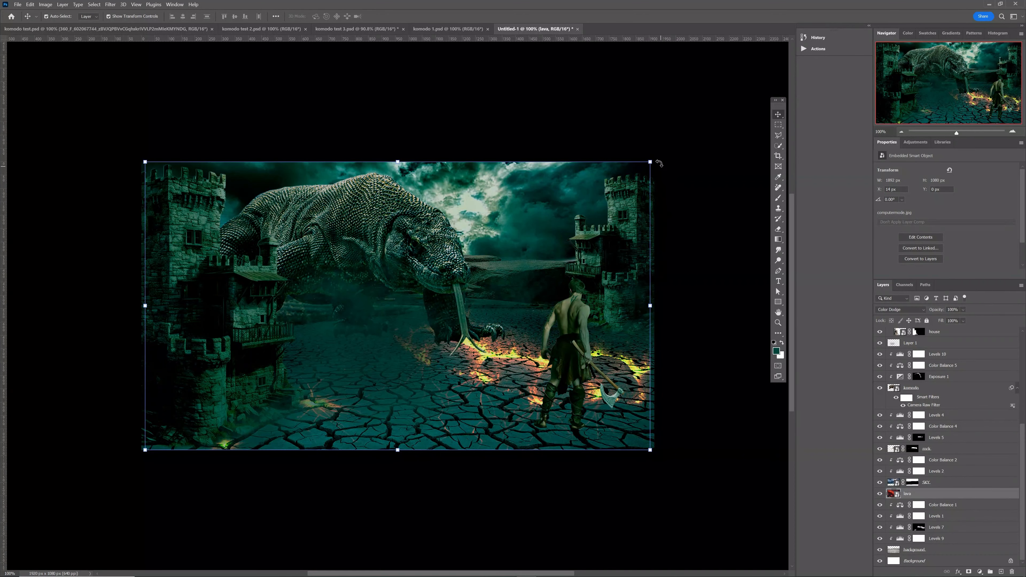
left_click_drag(657, 159, 608, 94)
left_click_drag(387, 290, 375, 367)
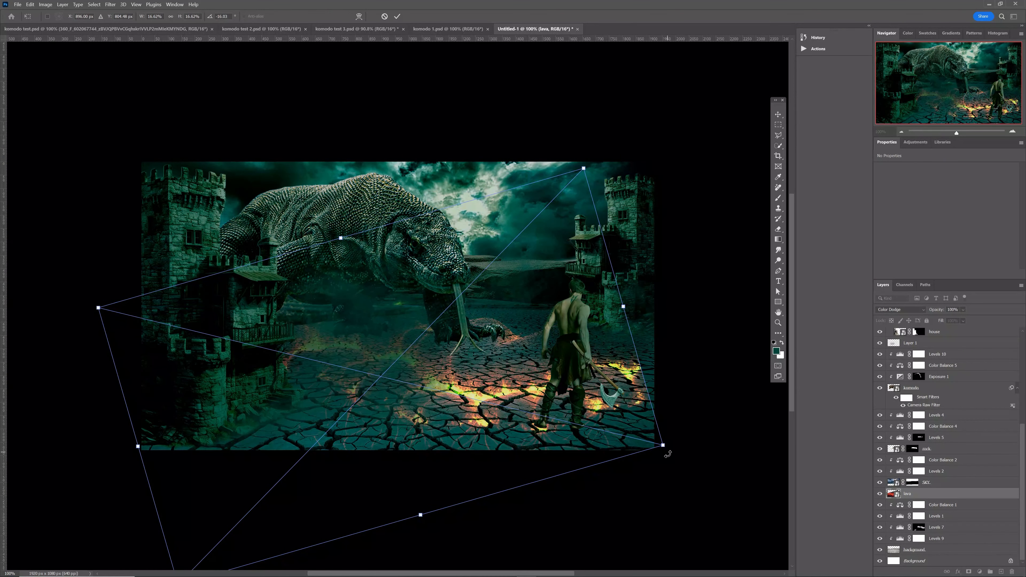
left_click_drag(664, 445, 676, 334)
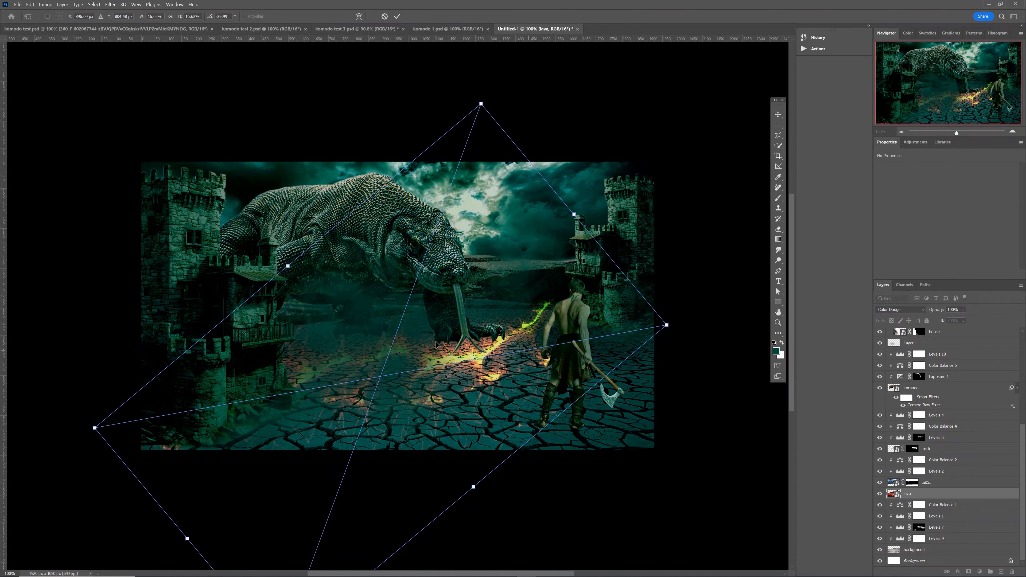
left_click_drag(352, 345, 387, 350)
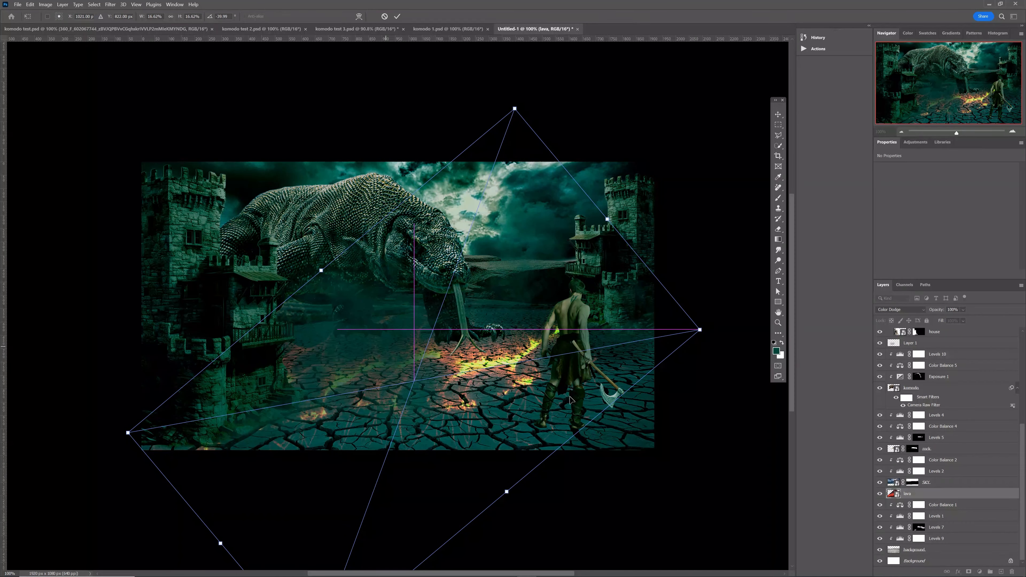
left_click_drag(718, 365, 720, 329)
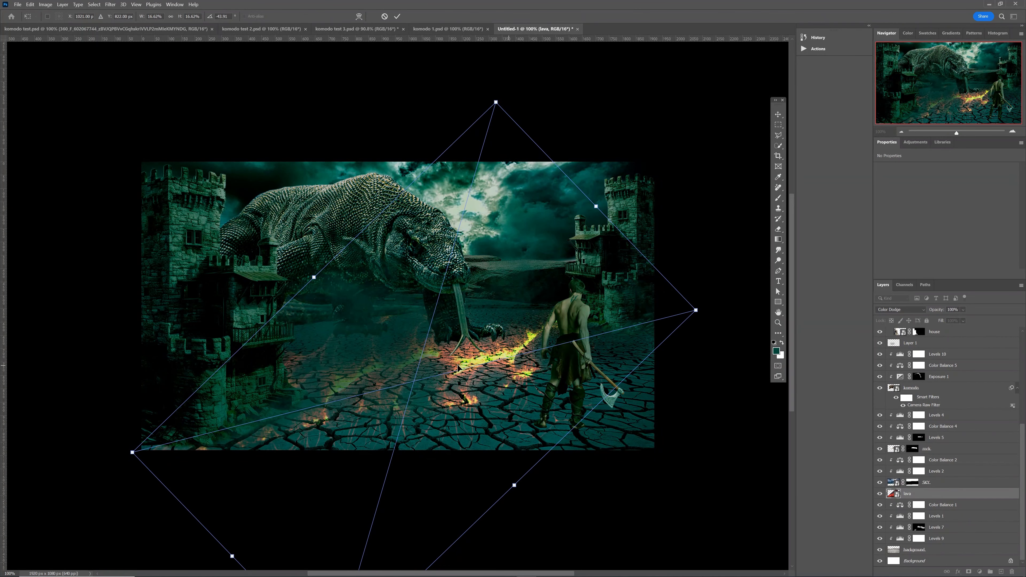
left_click_drag(410, 359, 451, 359)
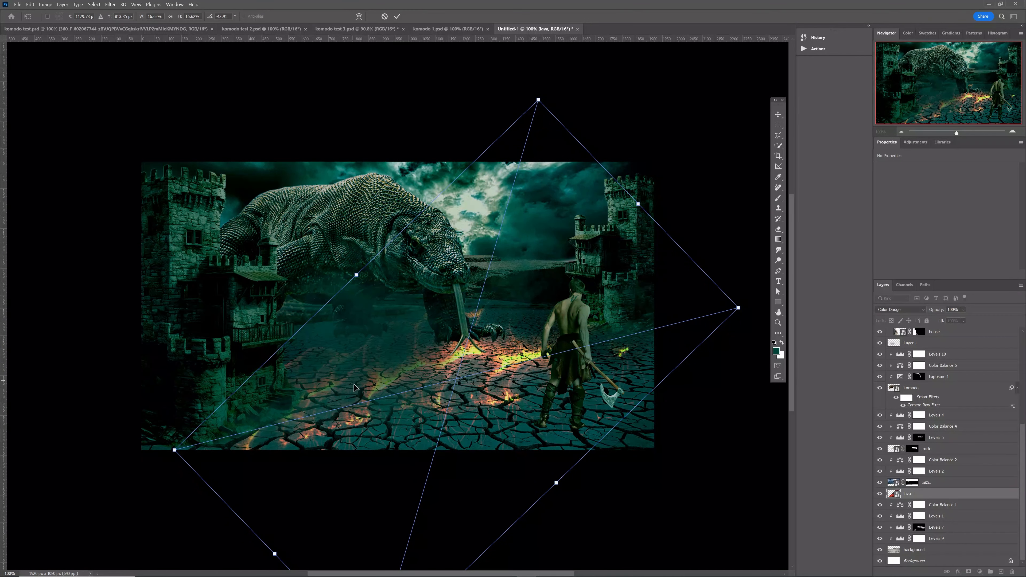
left_click_drag(354, 387, 415, 393)
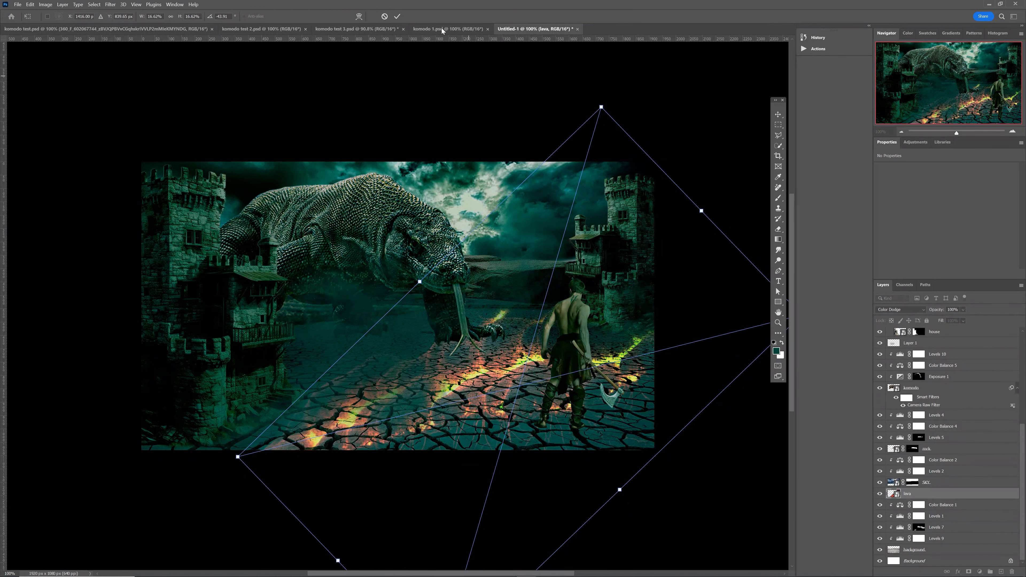
left_click(398, 16)
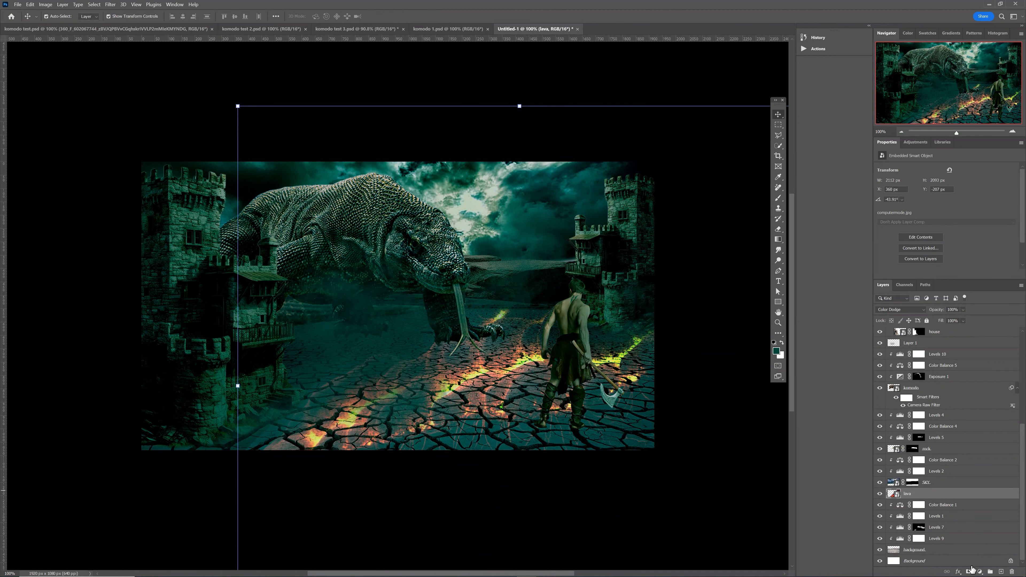
- Mask the lava layer and paint black with a soft round brush at 100% opacity and flow around the komodo's claw and warrior's feet
left_click(970, 572)
key("b")
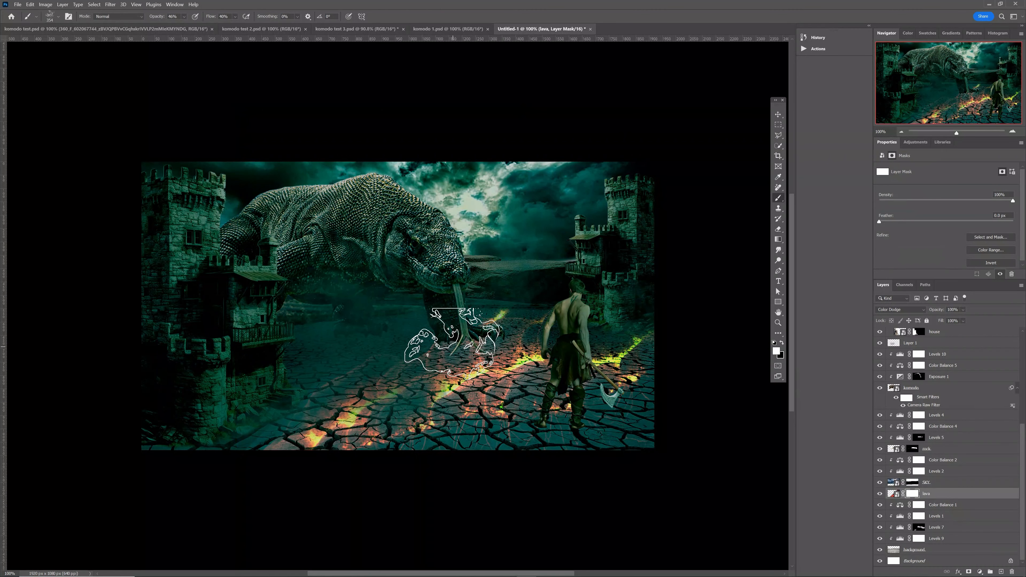
right_click(469, 344)
left_click(490, 413)
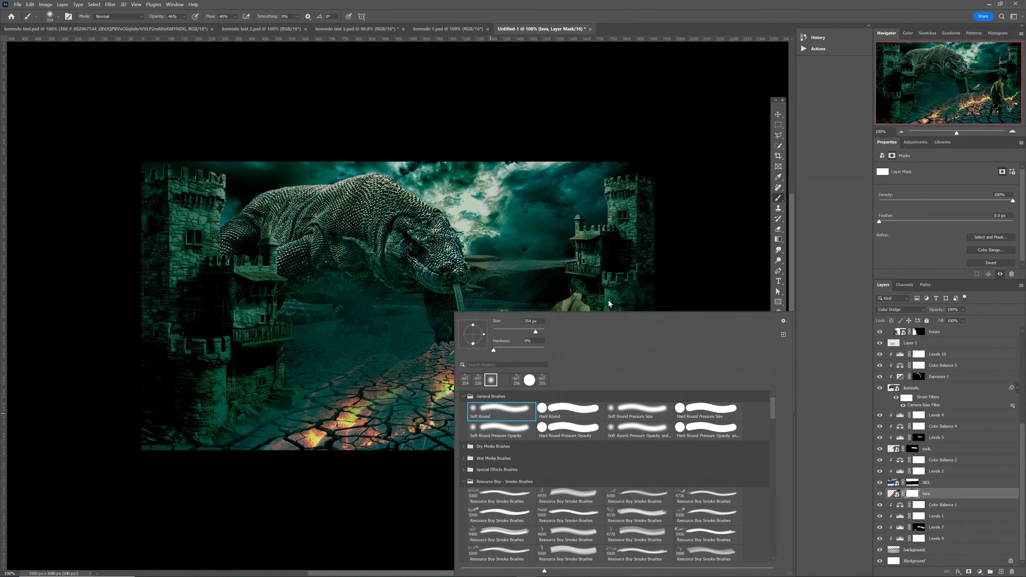
left_click(705, 111)
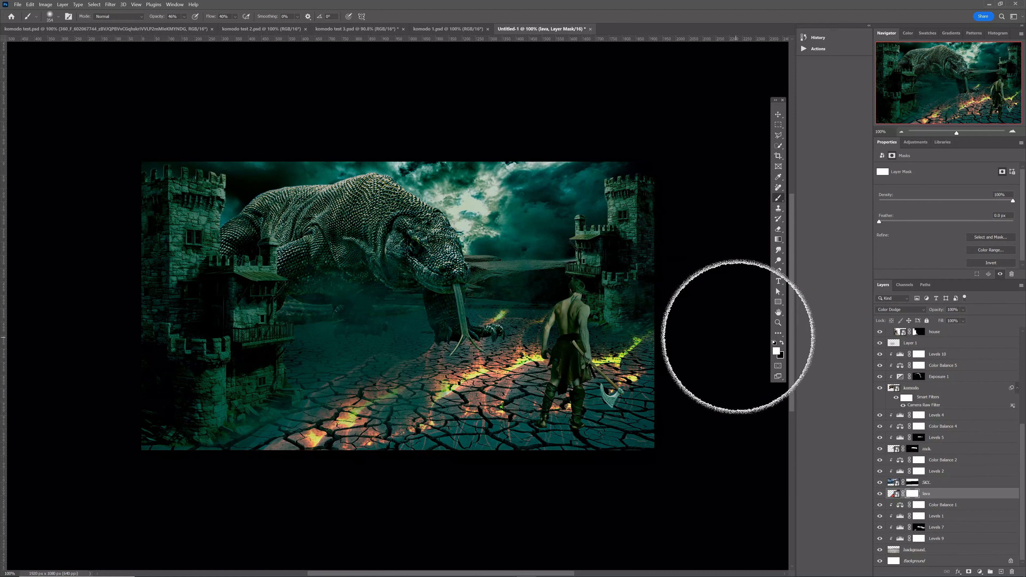
key("x")
left_click(182, 18)
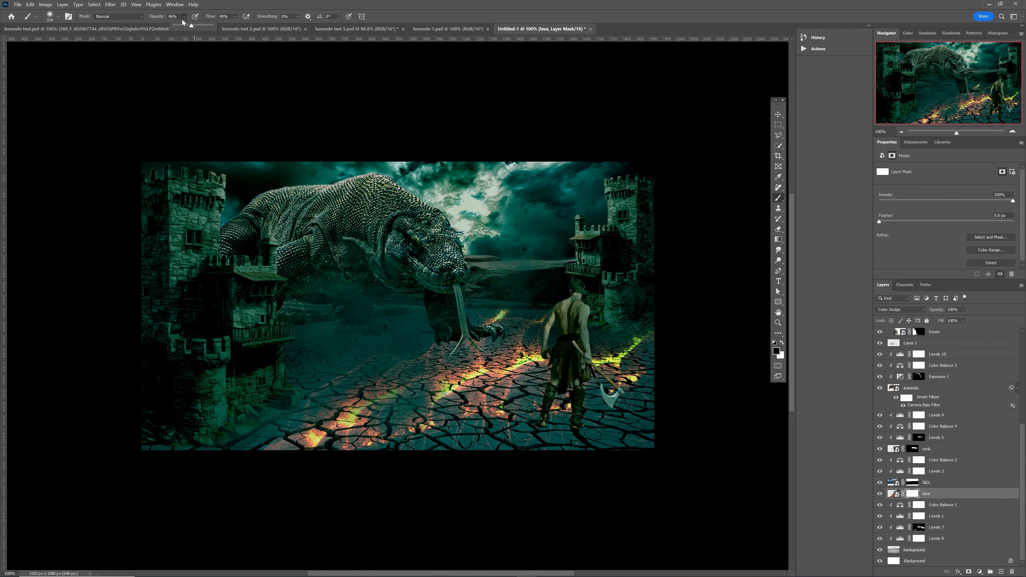
left_click(235, 17)
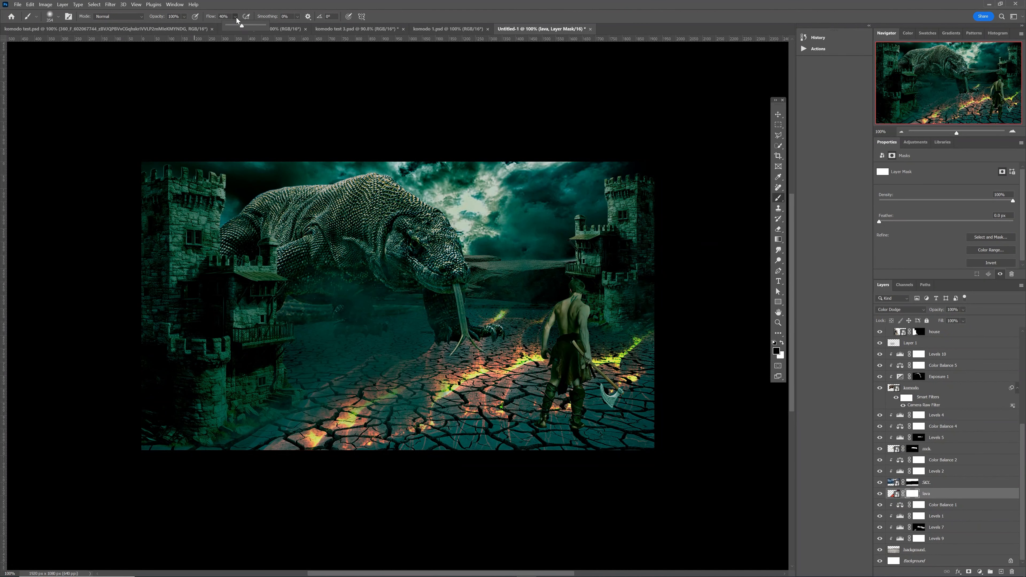
mouse_move(449, 294)
left_mouse_down()
mouse_move(429, 293)
mouse_move(449, 305)
mouse_move(540, 291)
mouse_move(392, 314)
mouse_move(358, 335)
mouse_move(404, 338)
left_mouse_up()
mouse_move(542, 383)
left_mouse_down()
mouse_move(570, 427)
mouse_move(545, 425)
mouse_move(601, 426)
left_mouse_up()
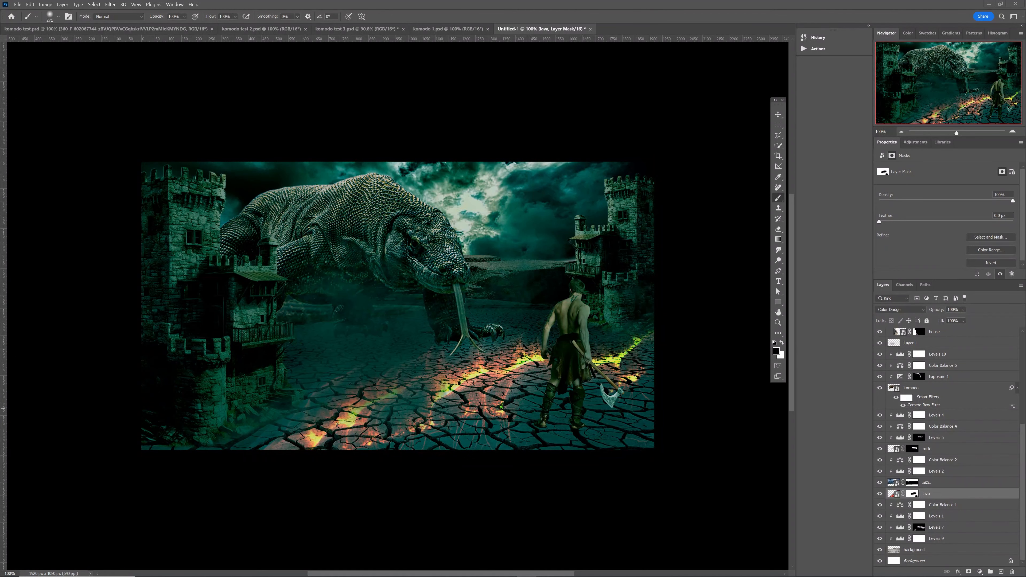
- Place the copper metallic dragon egg image as a layer named egg at the top of the stack, above Layer 2
left_click_drag(1, 310, 372, 383)
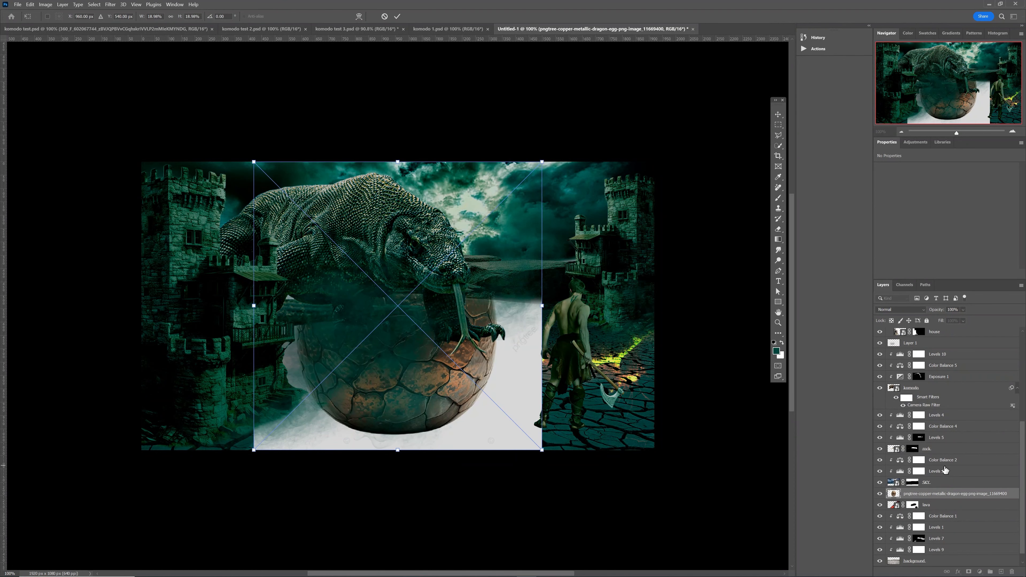
left_click_drag(945, 494, 946, 336)
scroll(973, 393, "up", 5)
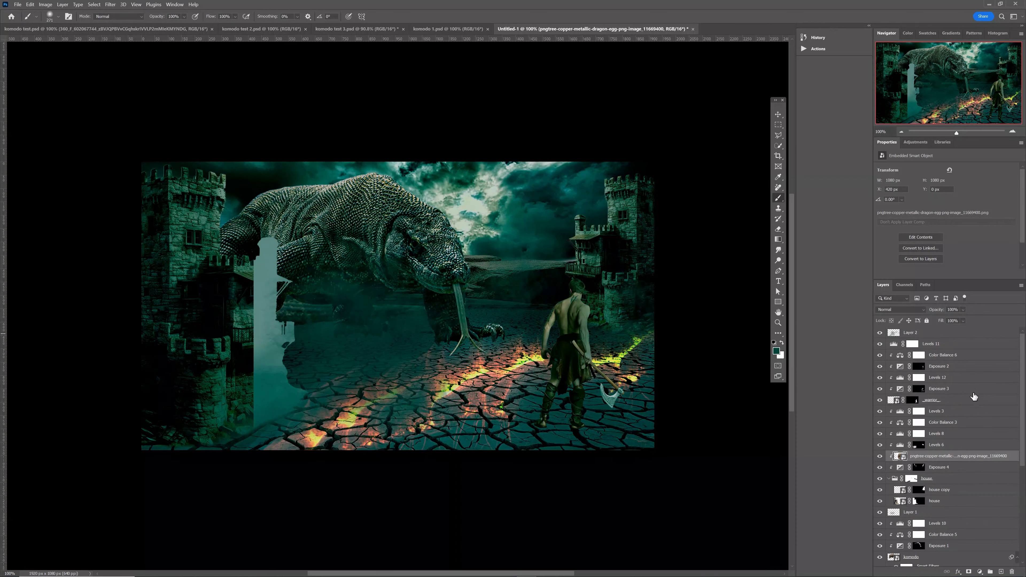
left_click_drag(986, 461, 944, 337)
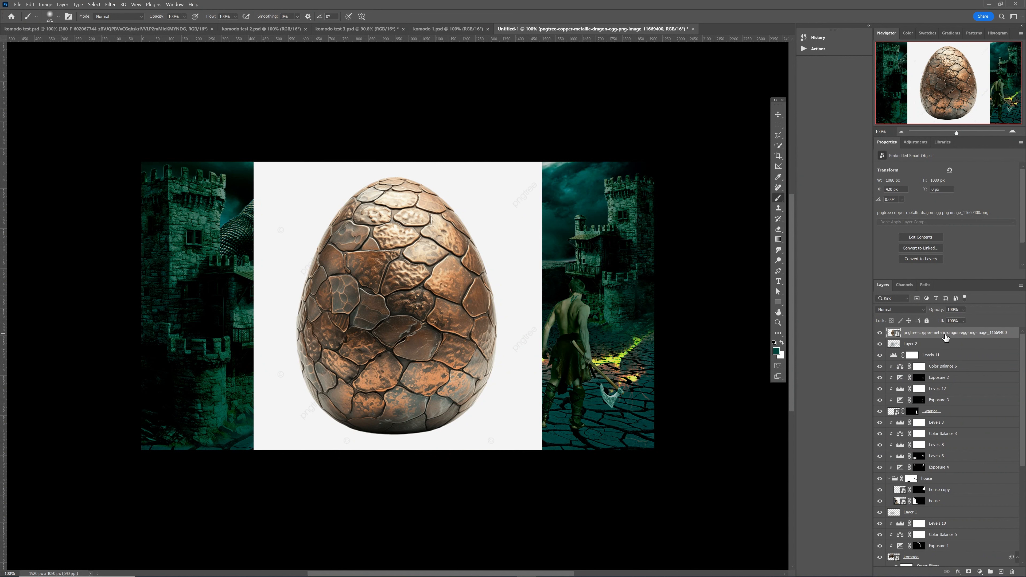
double_click(943, 333)
type("egg")
key("Return")
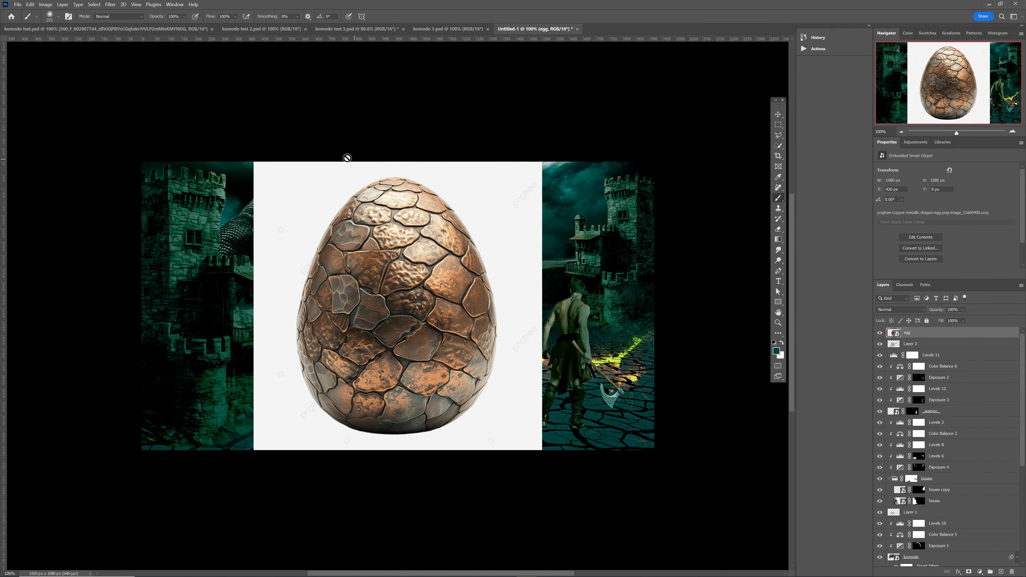
- Select the egg with Select Subject and mask out its white background
key("w")
left_click(228, 16)
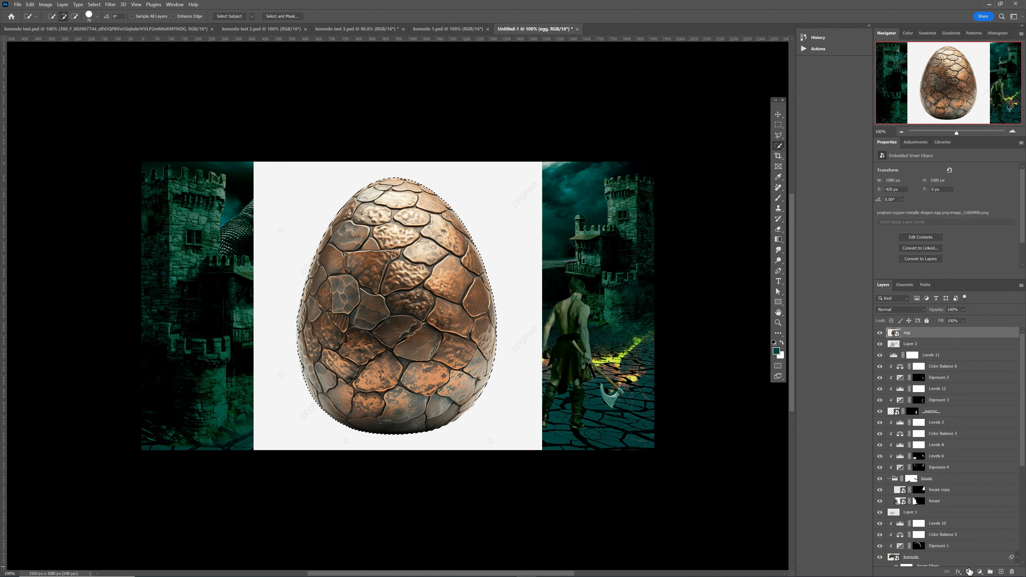
left_click(969, 571)
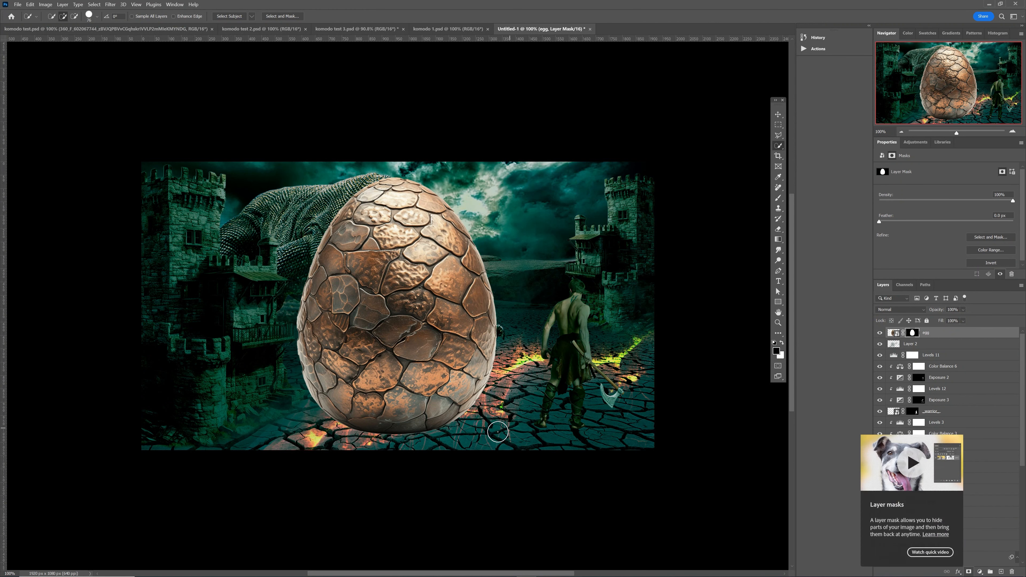
- Scale the egg down to about 27% and place it on the cracked foreground beside the large castle
key("v")
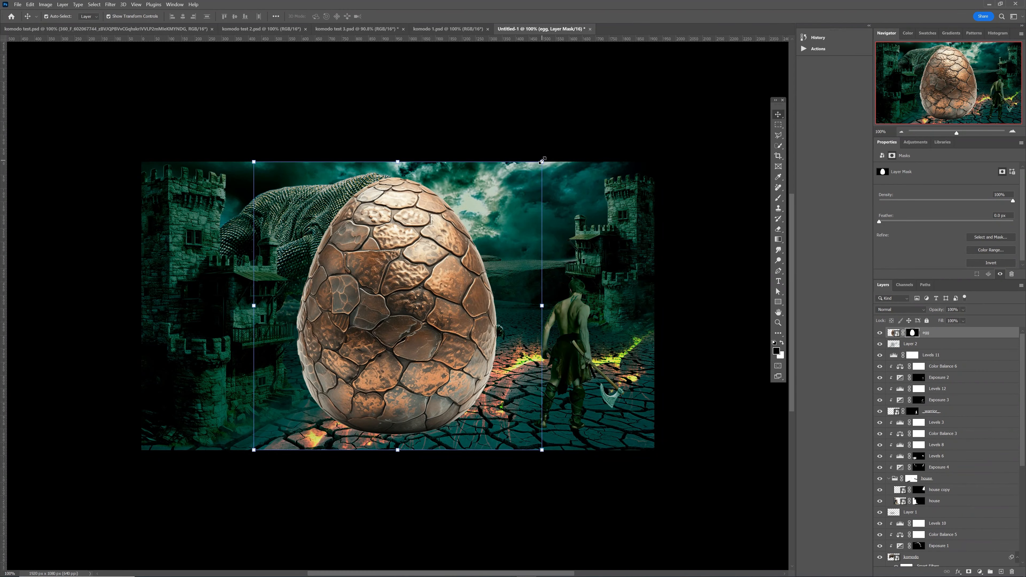
left_click_drag(543, 160, 361, 374)
left_click_drag(309, 403, 325, 401)
left_click_drag(362, 355, 340, 389)
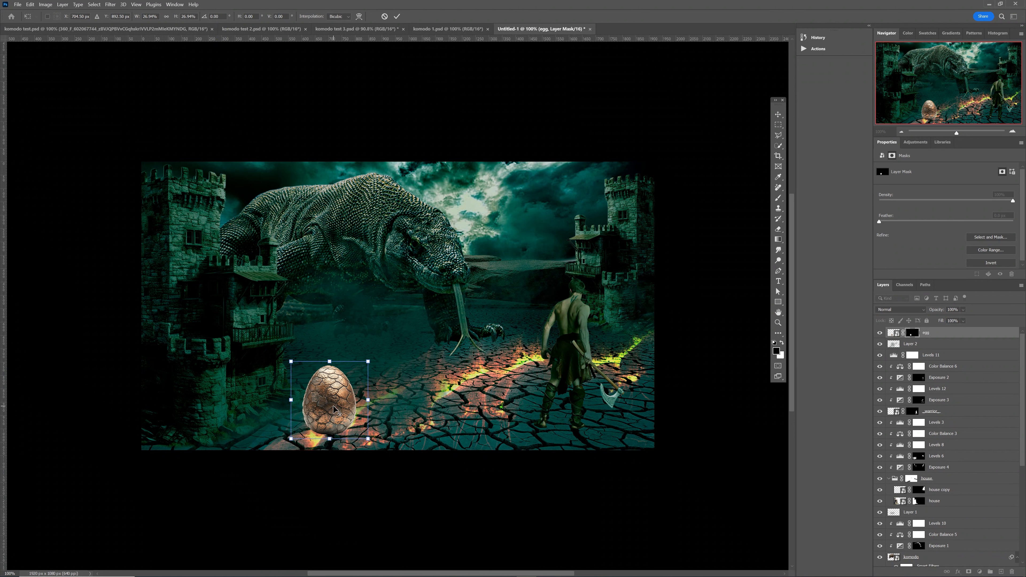
left_click_drag(334, 409, 350, 409)
key("Return")
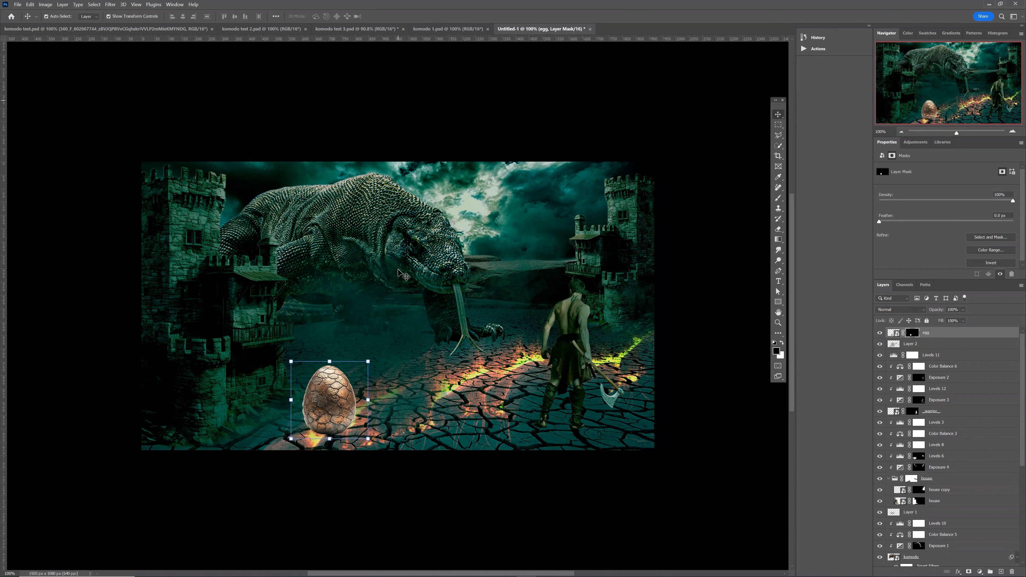
- Duplicate the egg twice, placing one copy scaled to about 73% below the komodo's tongue and another beyond the warrior near the far castle
left_click_drag(339, 413, 447, 397)
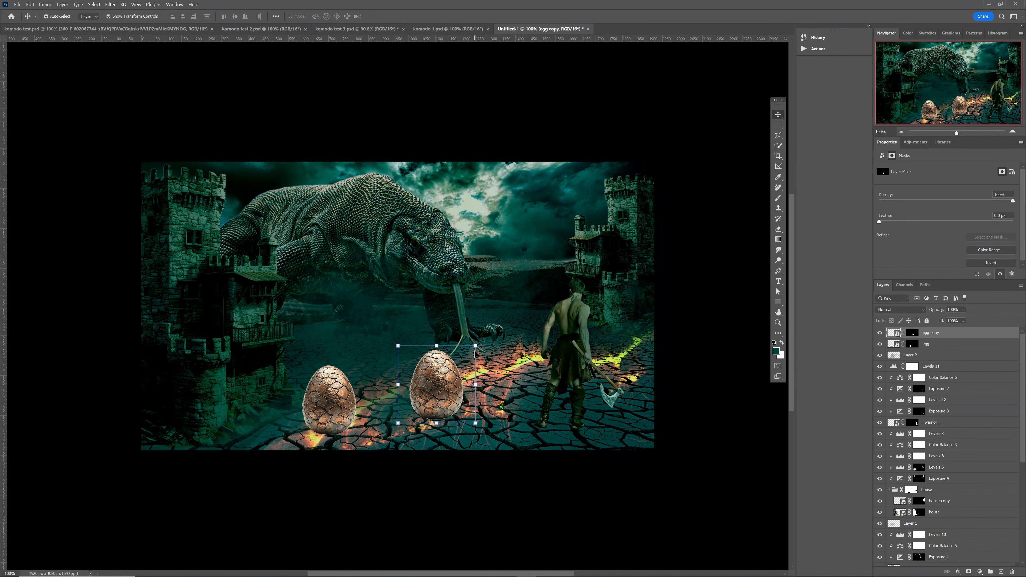
left_click_drag(476, 346, 472, 393)
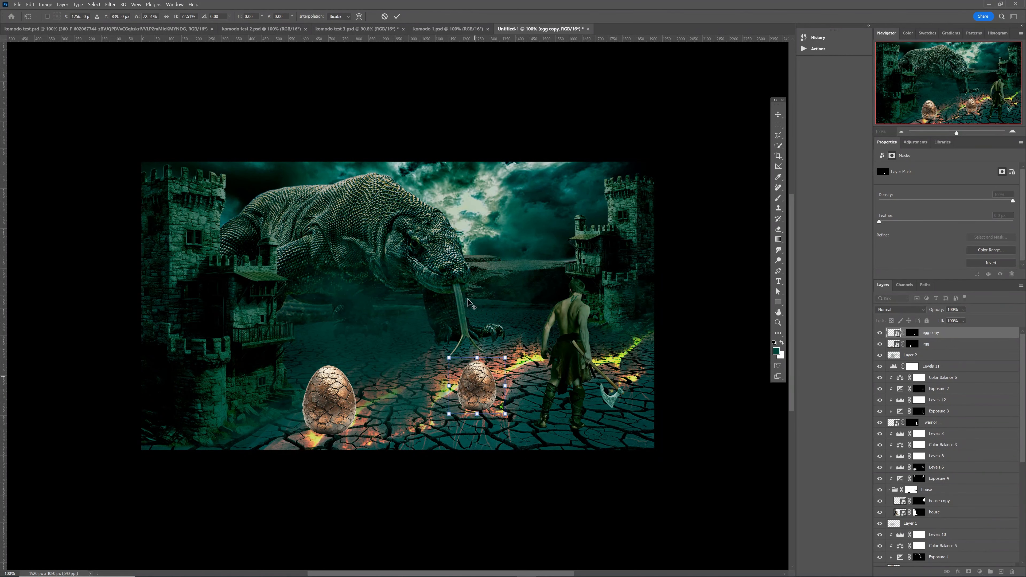
key("Return")
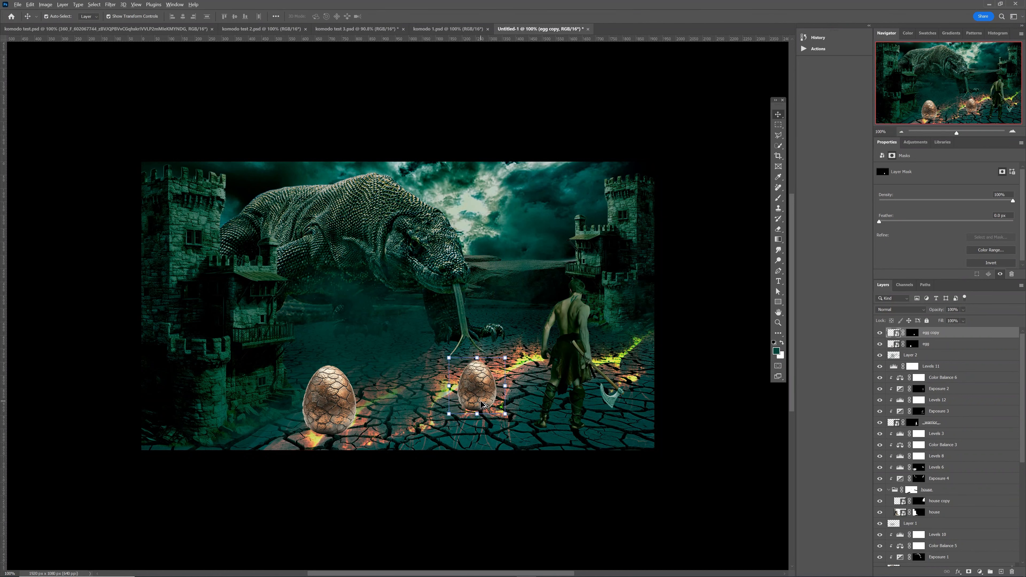
left_click_drag(484, 404, 633, 355)
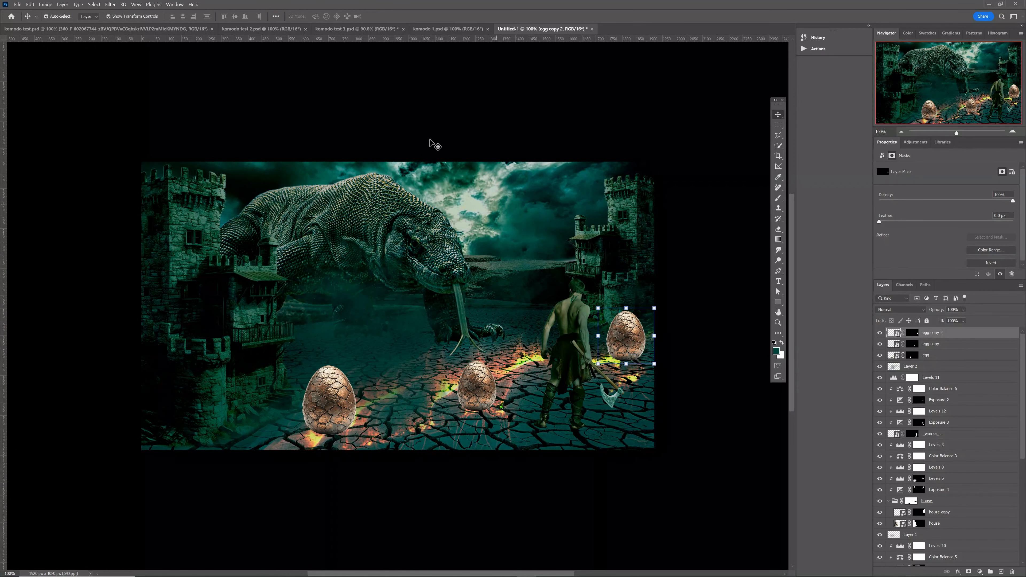
left_click(354, 128)
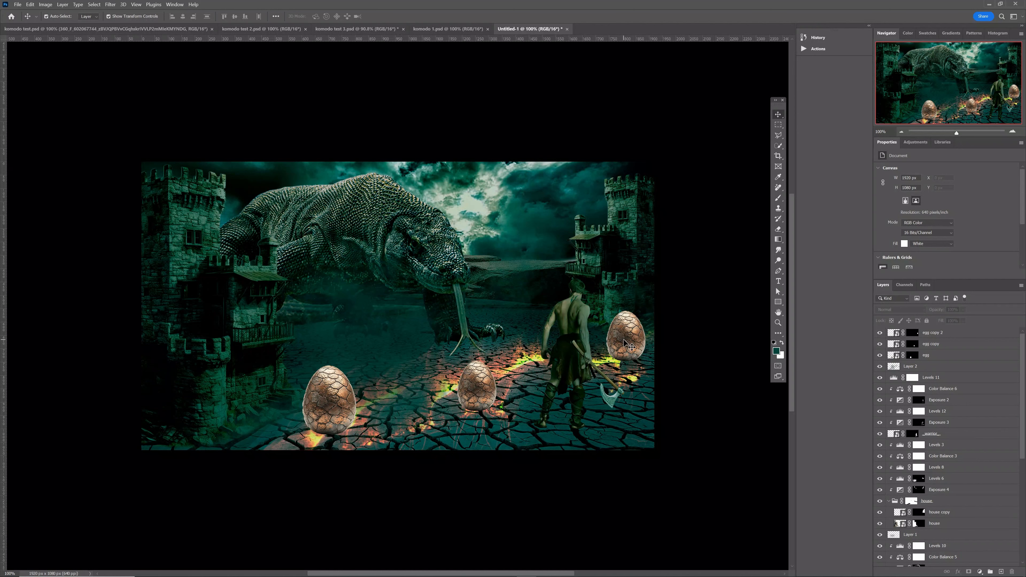
- Group the three egg layers and name the group egg
left_click(628, 344)
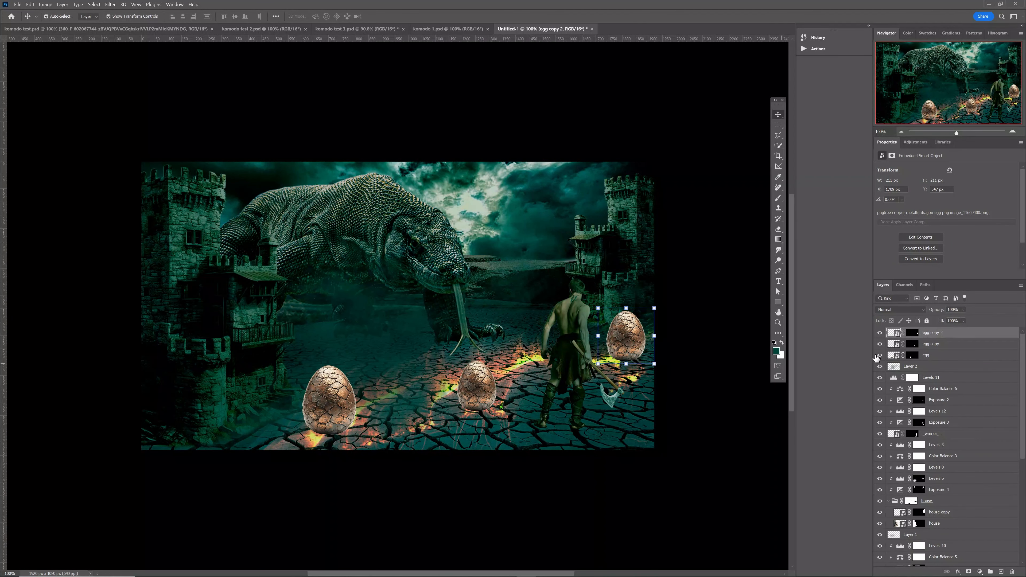
left_click(941, 355, "ctrl")
left_click(942, 349, "ctrl")
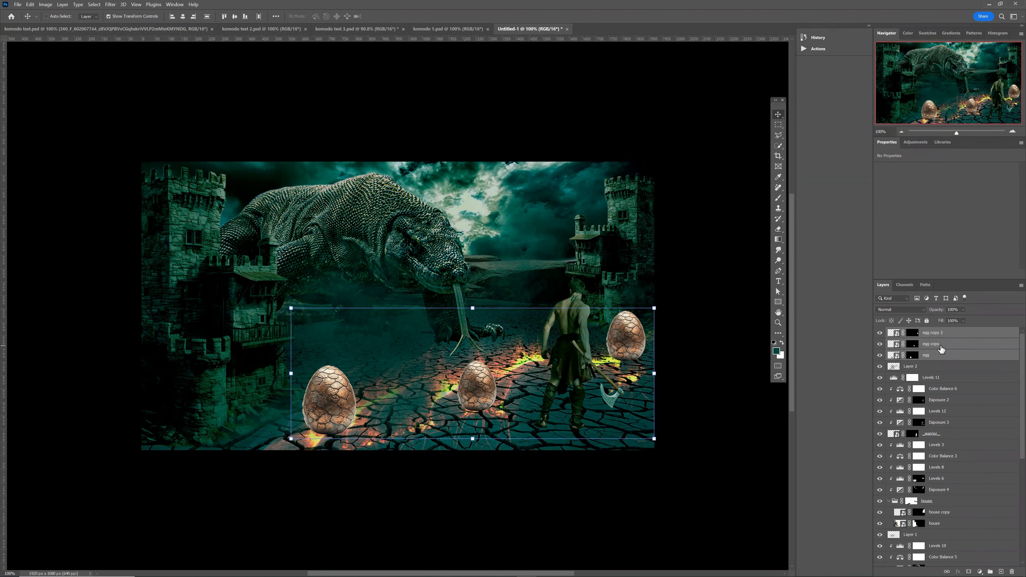
key("ctrl+g")
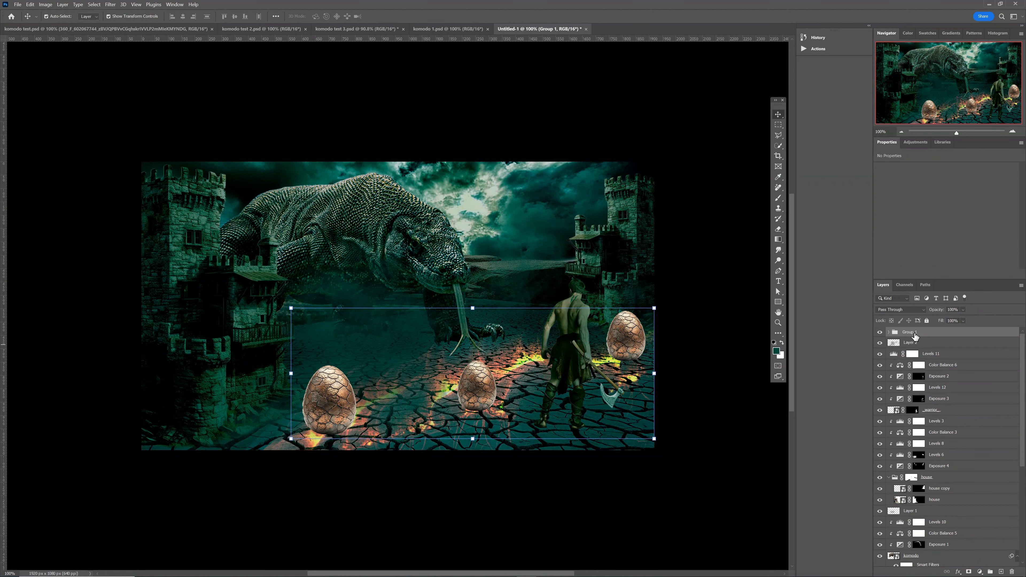
double_click(910, 332)
type("egg")
key("Return")
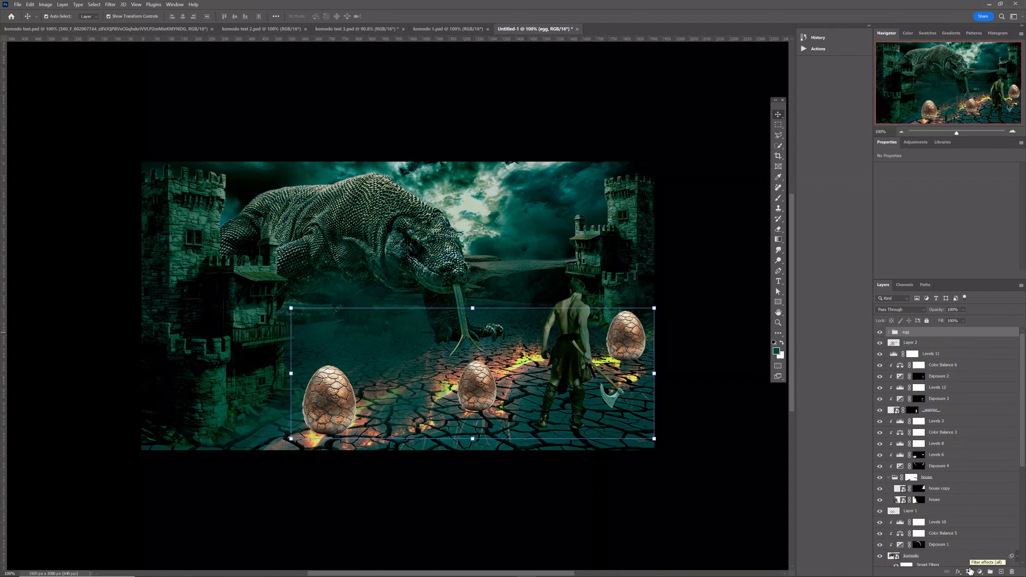
- Add a layer mask to the egg group and paint black with a small soft brush to blend the egg bases into the ground
left_click(969, 572)
key("b")
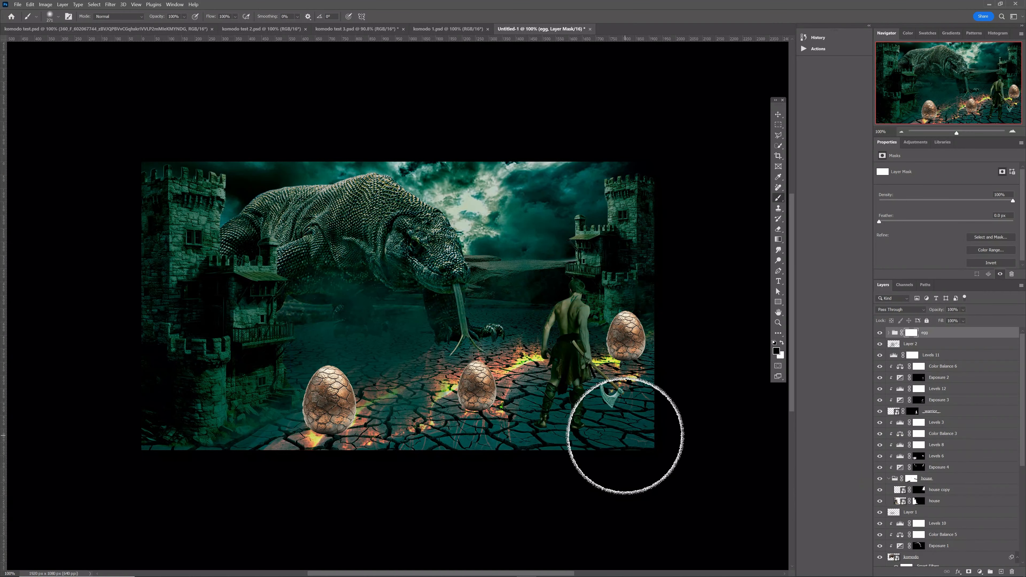
left_click_drag(610, 436, 578, 434)
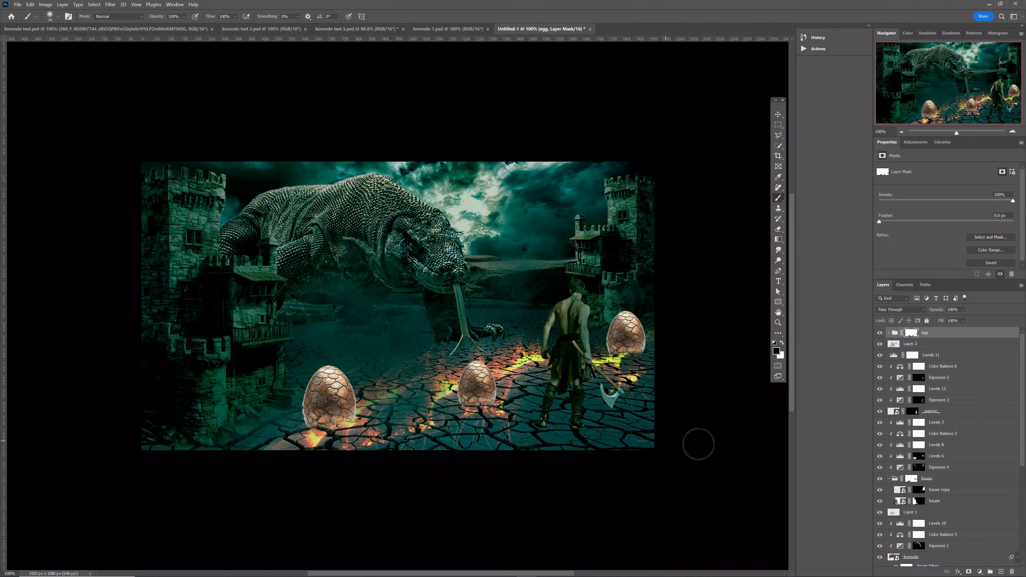
key("v")
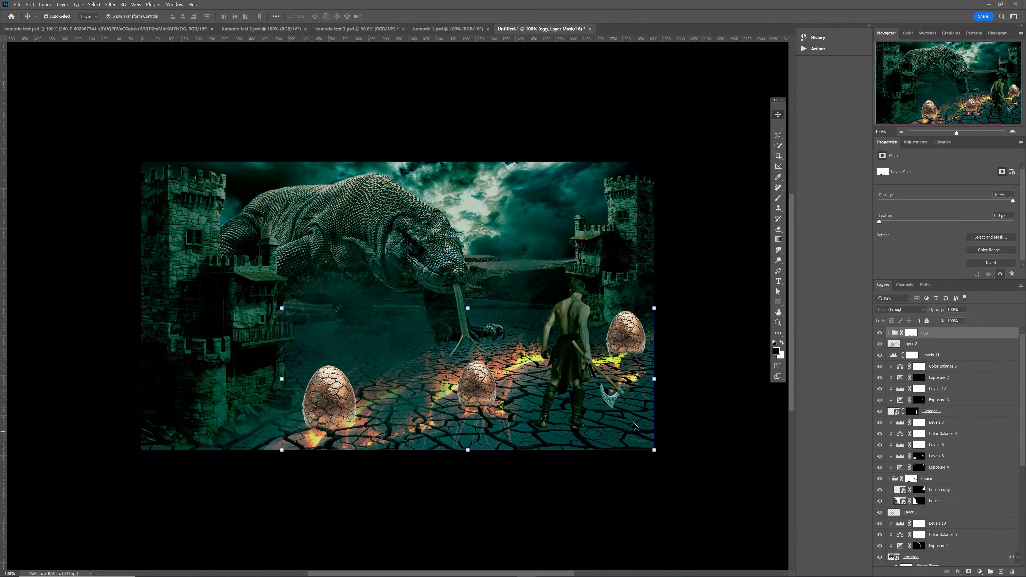
- Add a Color Balance adjustment clipped to the lava layer, with midtones at red +58, magenta -21 and blue +3
left_click(515, 392)
scroll(948, 461, "down", 3)
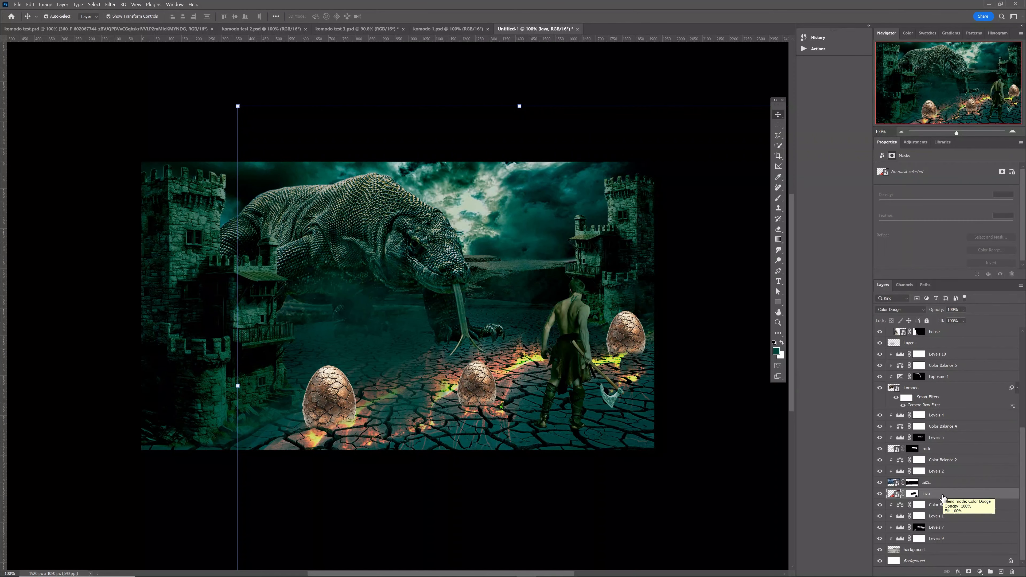
left_click(943, 497)
left_click(916, 142)
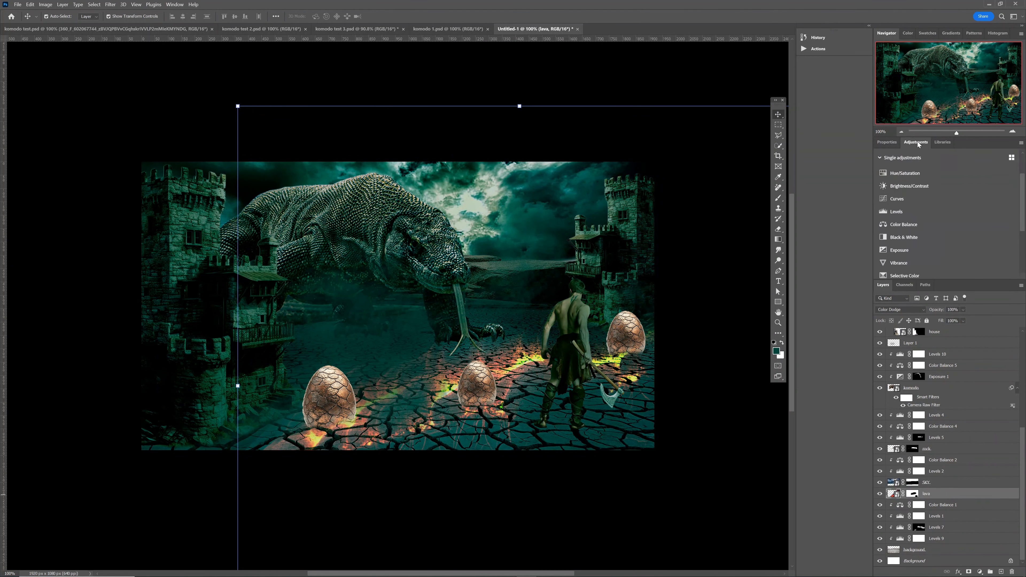
left_click(910, 224)
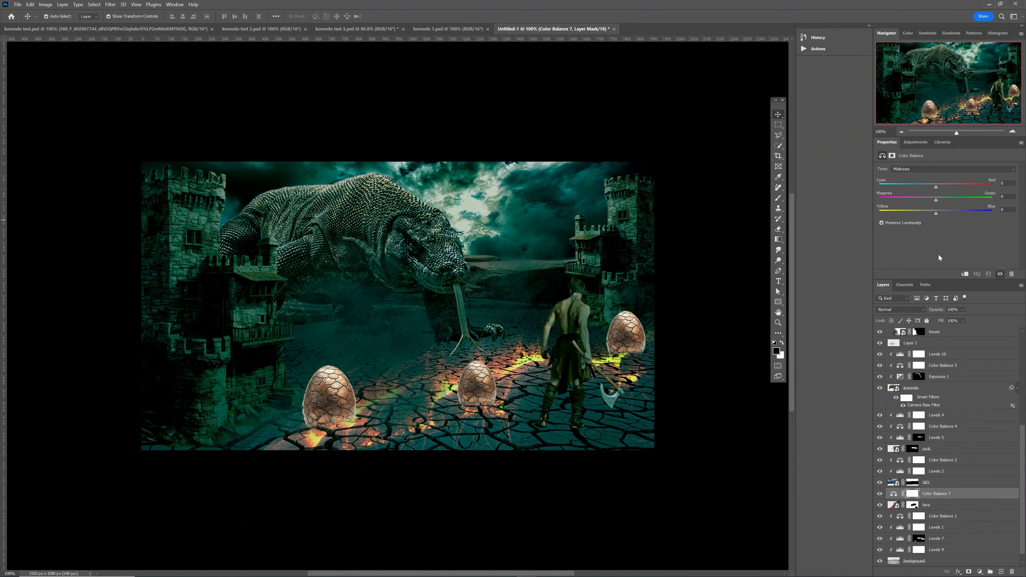
left_click(964, 275)
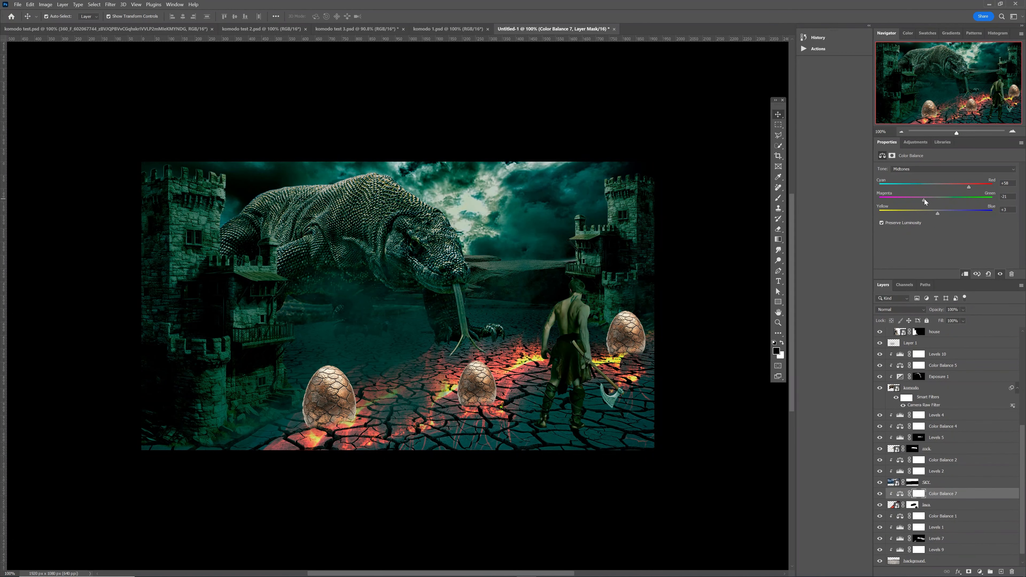
left_click(727, 330)
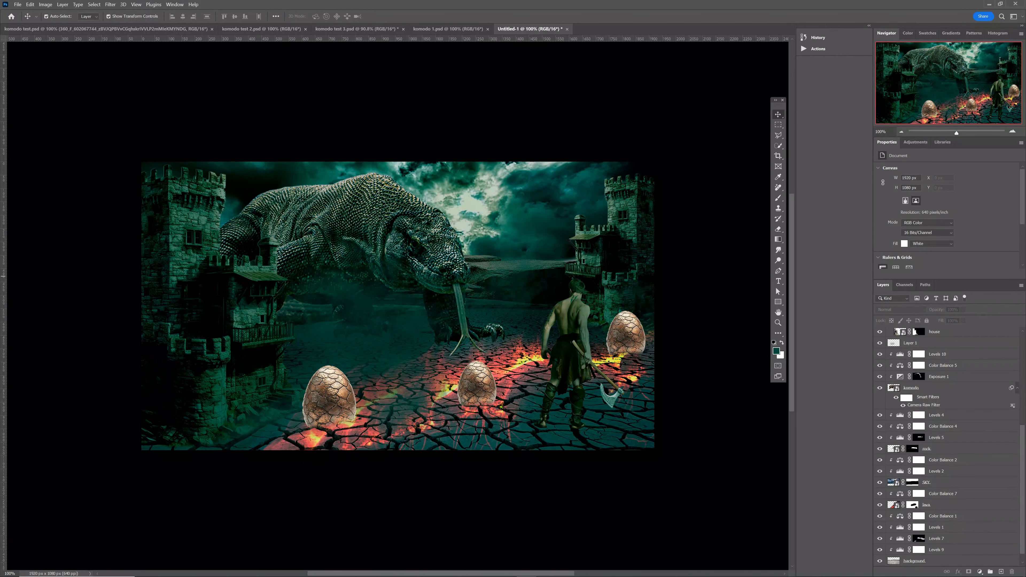
- Place the fire image on black in the composite, name its layer fire one and set its blend mode to Screen
left_click_drag(3, 277, 341, 415)
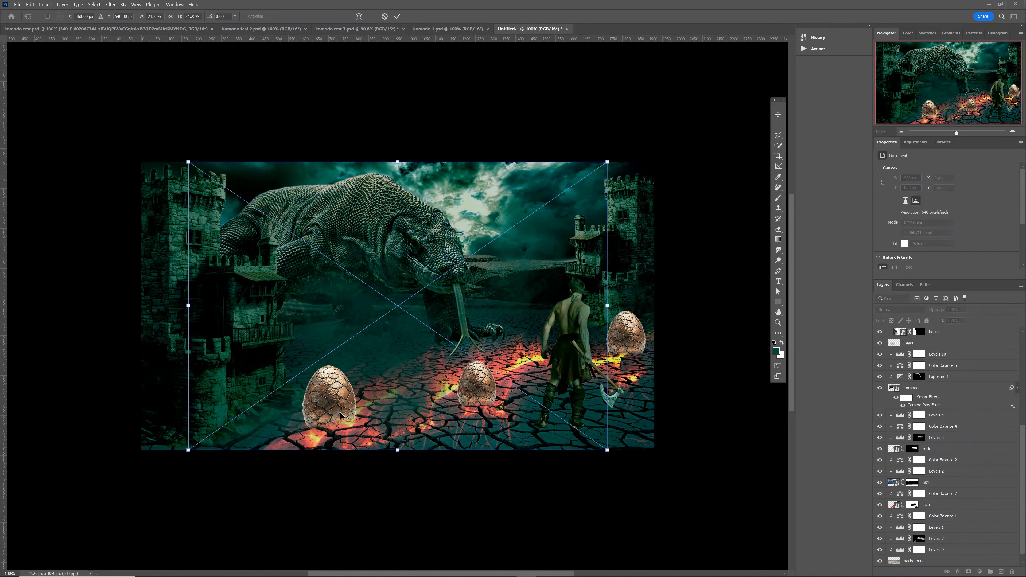
left_click(397, 16)
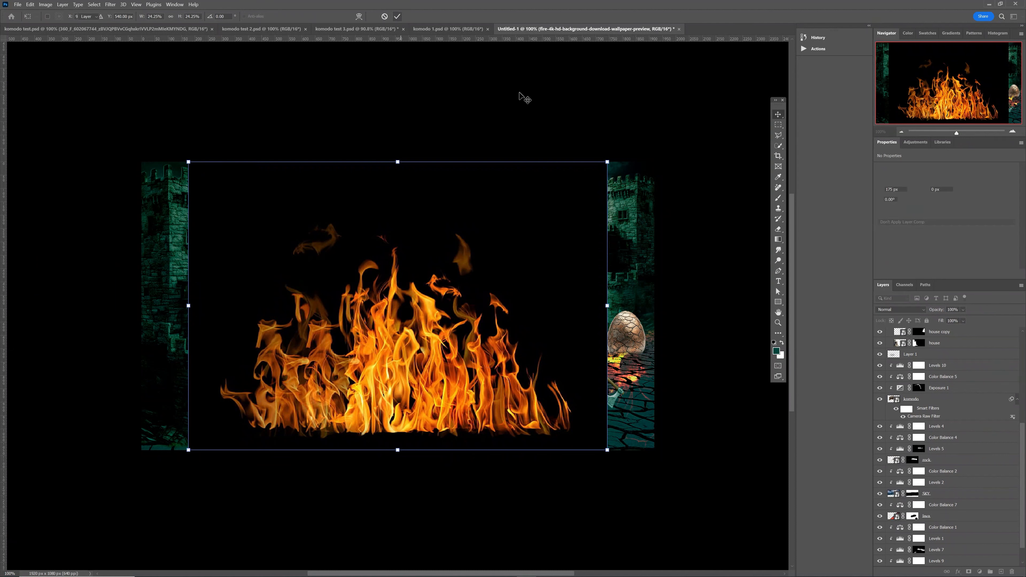
scroll(890, 345, "up", 5)
double_click(931, 333)
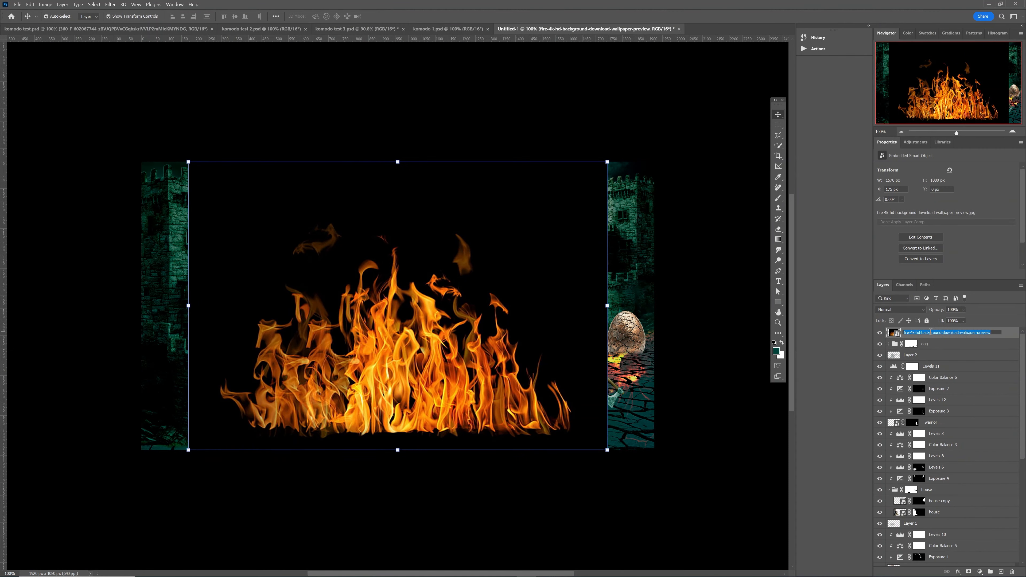
type("fire one")
key("Return")
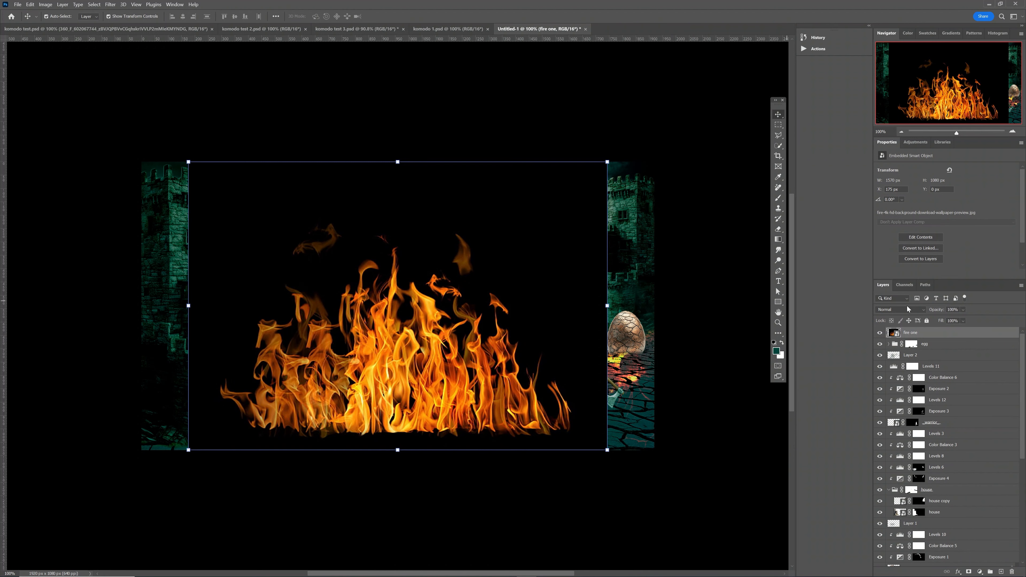
left_click(908, 309)
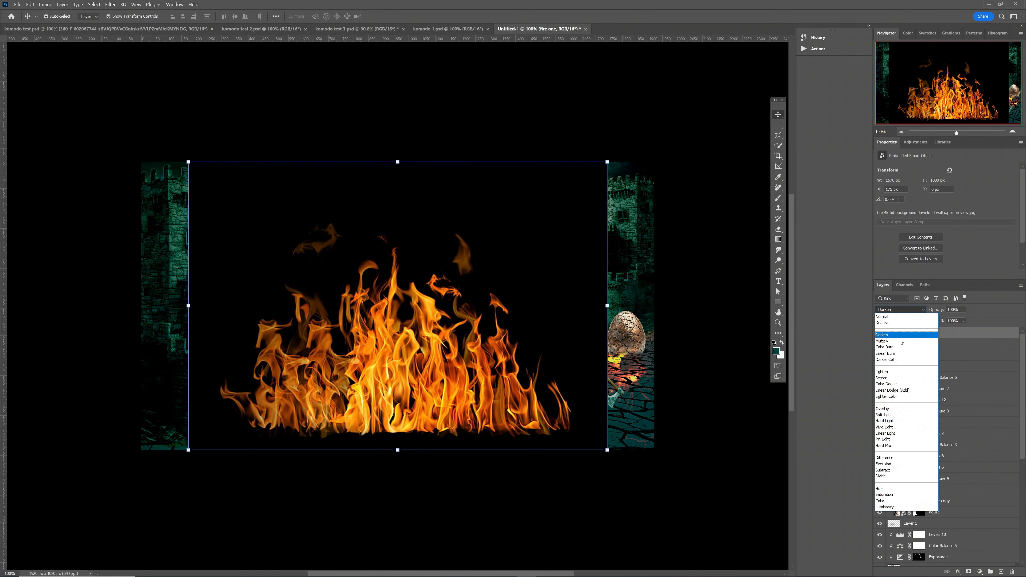
left_click(887, 377)
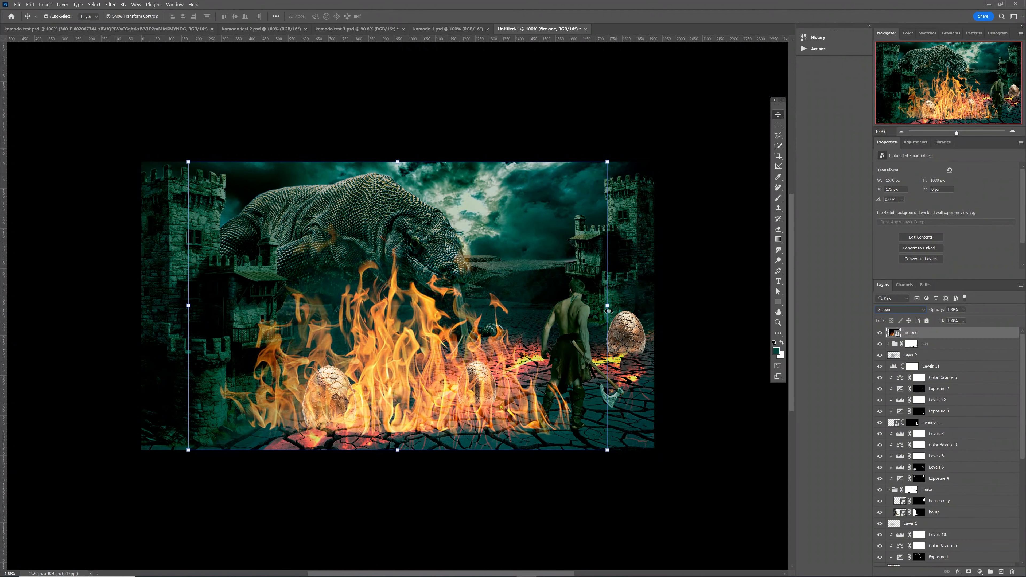
- Scale the fire to about 28.7%, rotate it about -17.25° and position it along the glowing lava cracks
left_click_drag(609, 310, 674, 311)
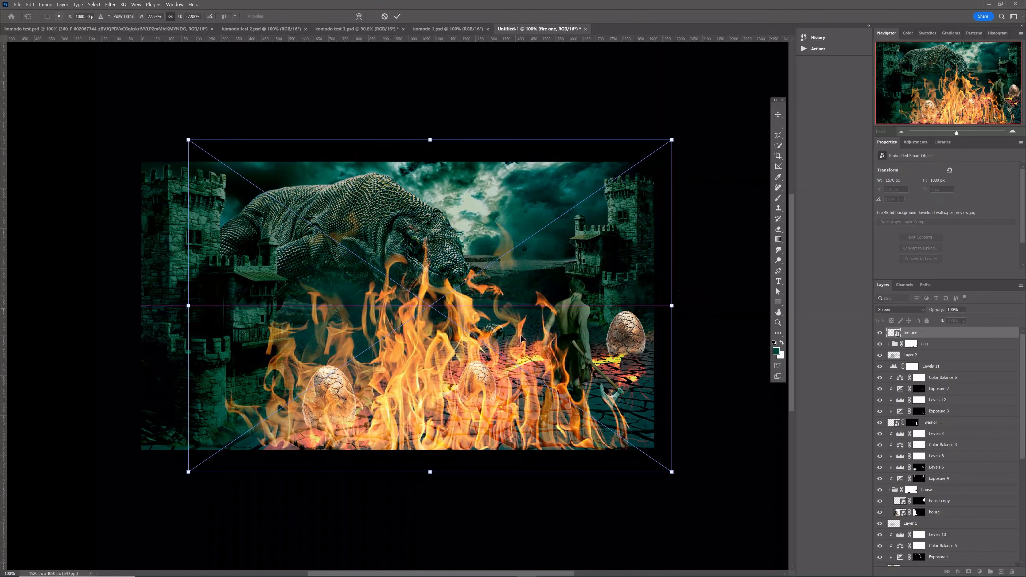
left_click_drag(189, 351, 181, 351)
left_click_drag(181, 309, 175, 310)
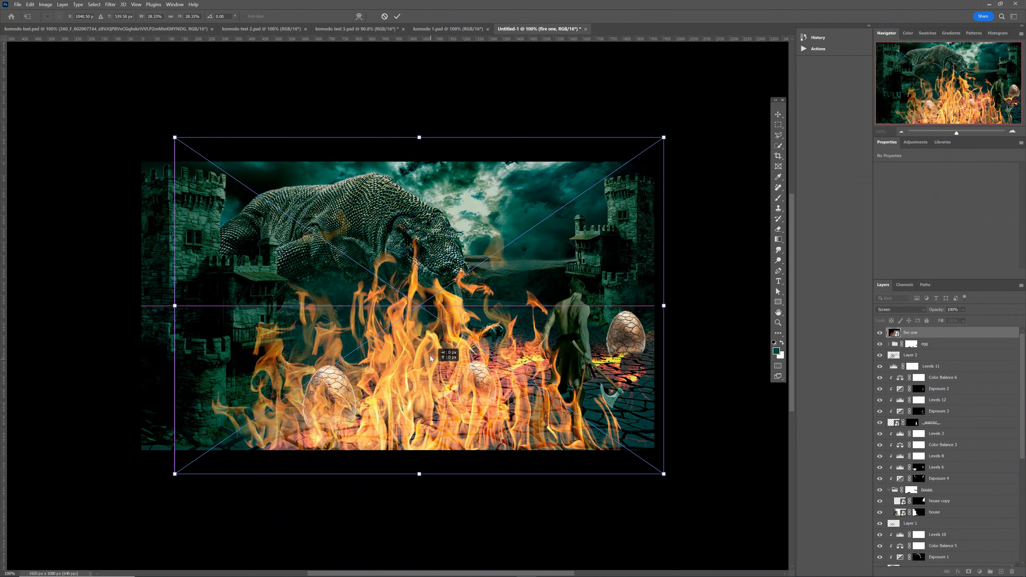
left_click_drag(401, 381, 397, 336)
left_click_drag(703, 435, 686, 349)
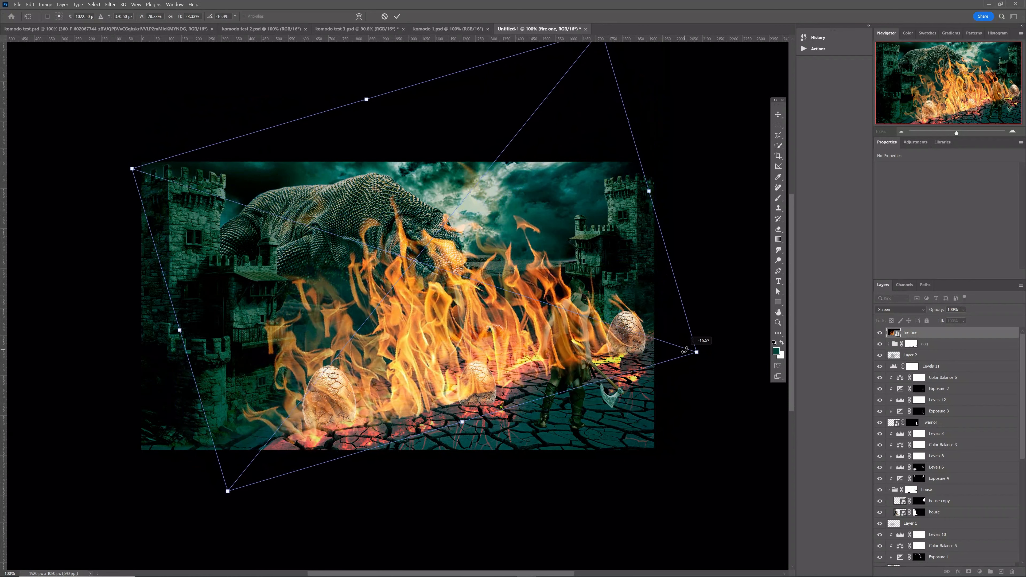
left_click_drag(440, 373, 441, 380)
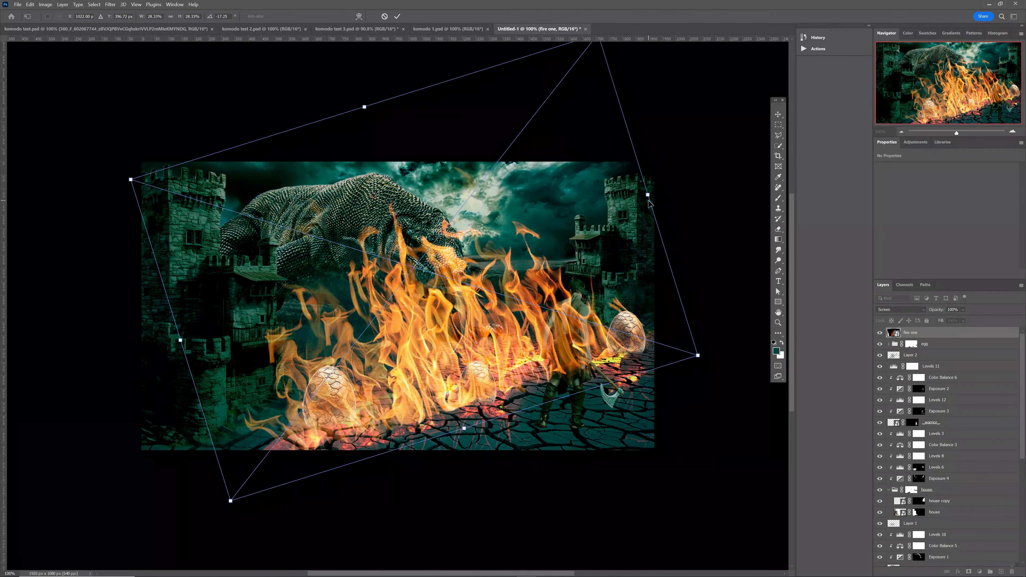
left_click_drag(648, 197, 654, 193)
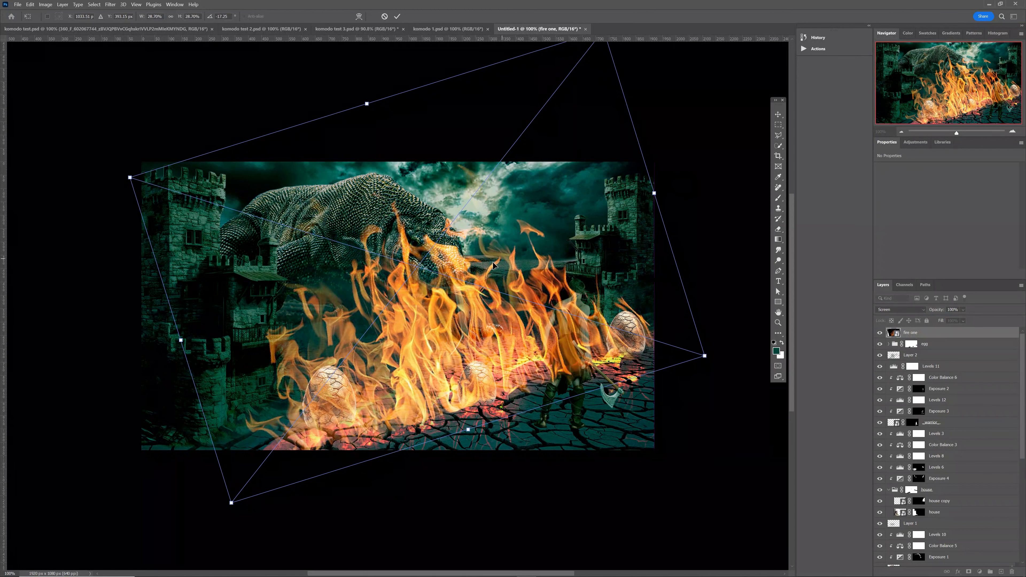
left_click_drag(409, 302, 411, 304)
left_click(397, 16)
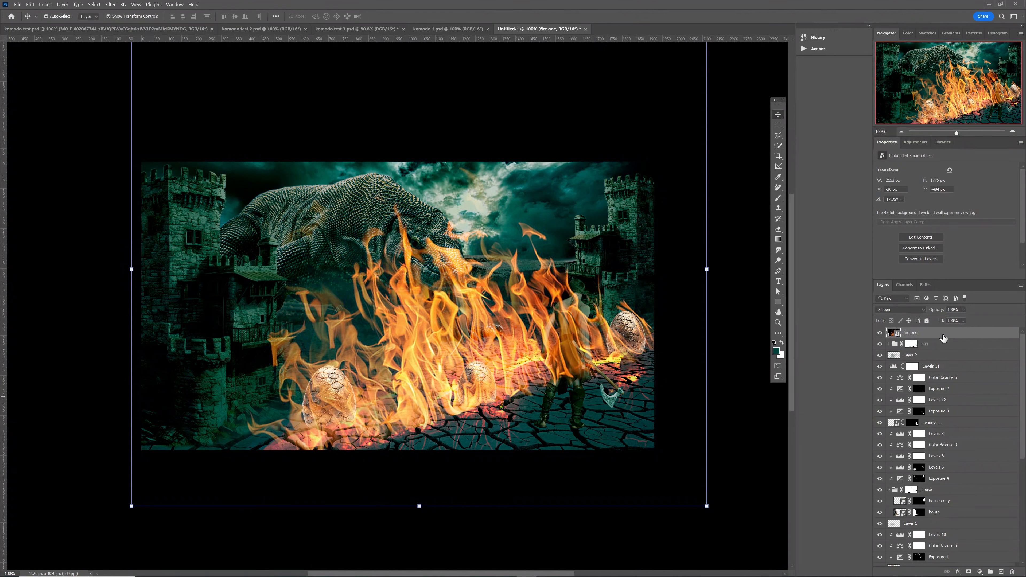
- Reorder the layers so fire one sits directly beneath rock and the egg group directly above the lava layer's Color Balance
left_click_drag(945, 337, 956, 540)
left_click_drag(966, 344, 946, 499)
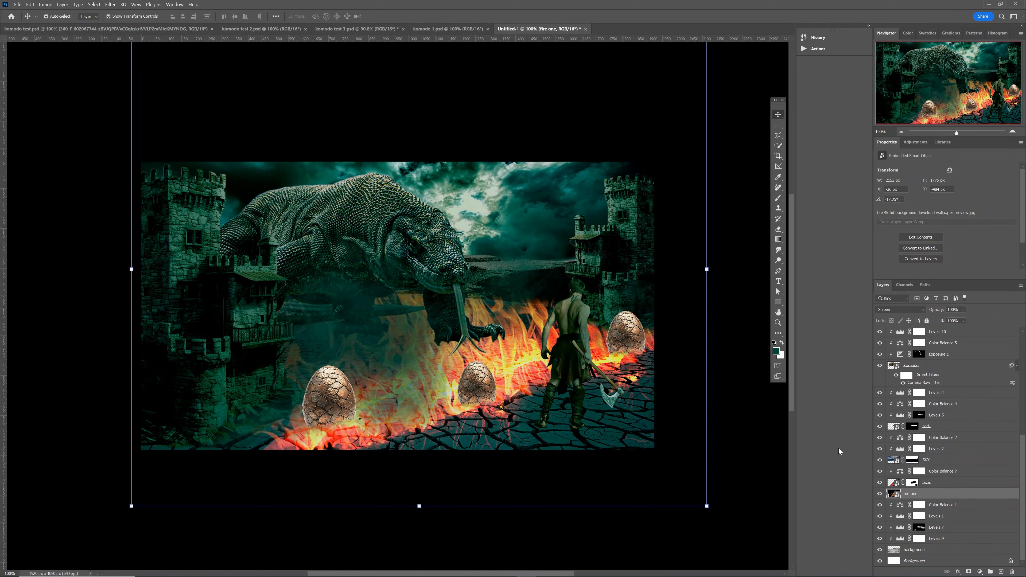
scroll(933, 344, "up", 5)
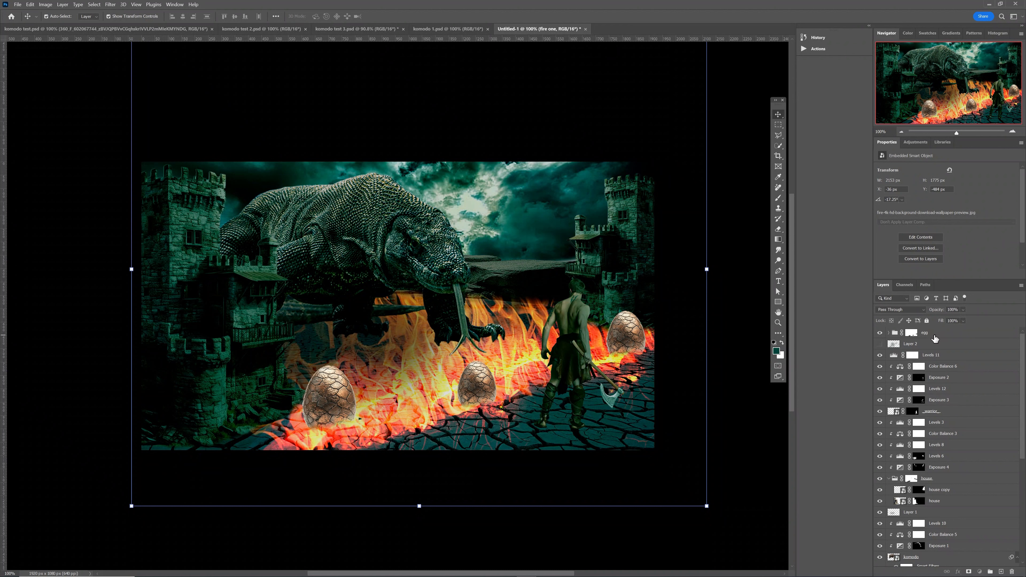
left_click_drag(935, 338, 948, 541)
scroll(947, 538, "down", 5)
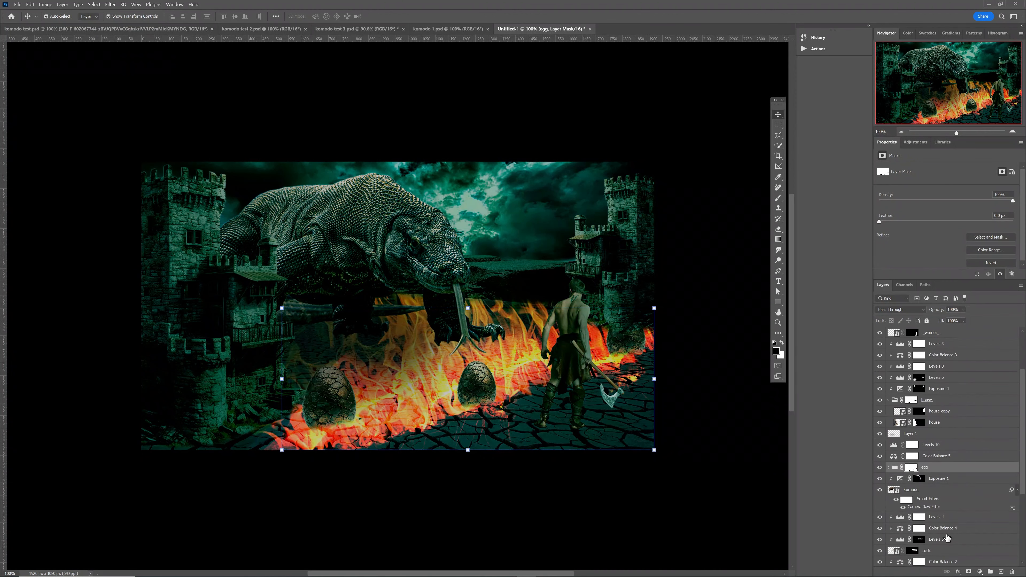
scroll(947, 537, "down", 3)
left_click_drag(939, 367, 940, 501)
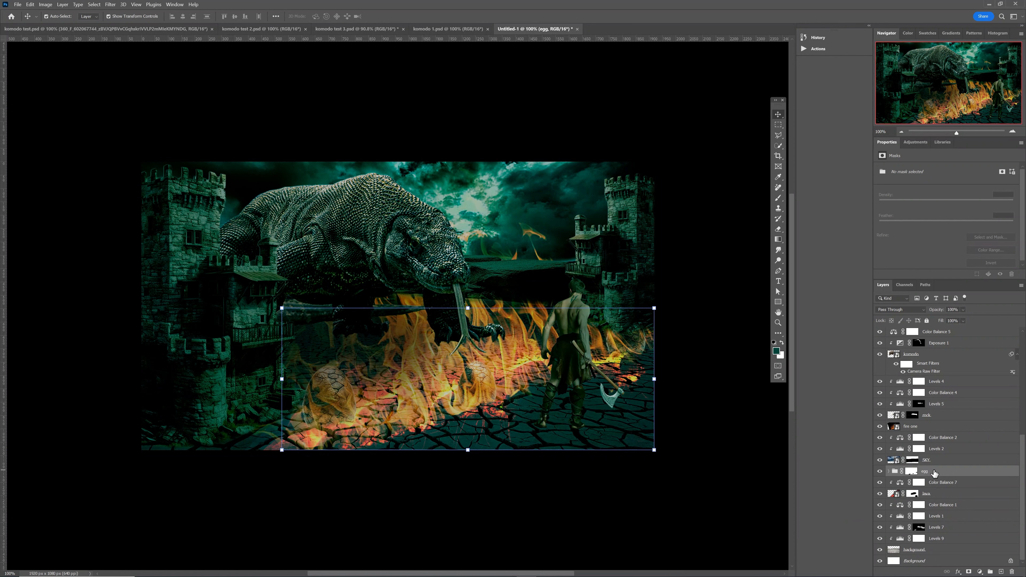
- Move the far egg between the komodo's tongue and the warrior, scale it down, and shift the middle egg toward the large castle
left_click(889, 472)
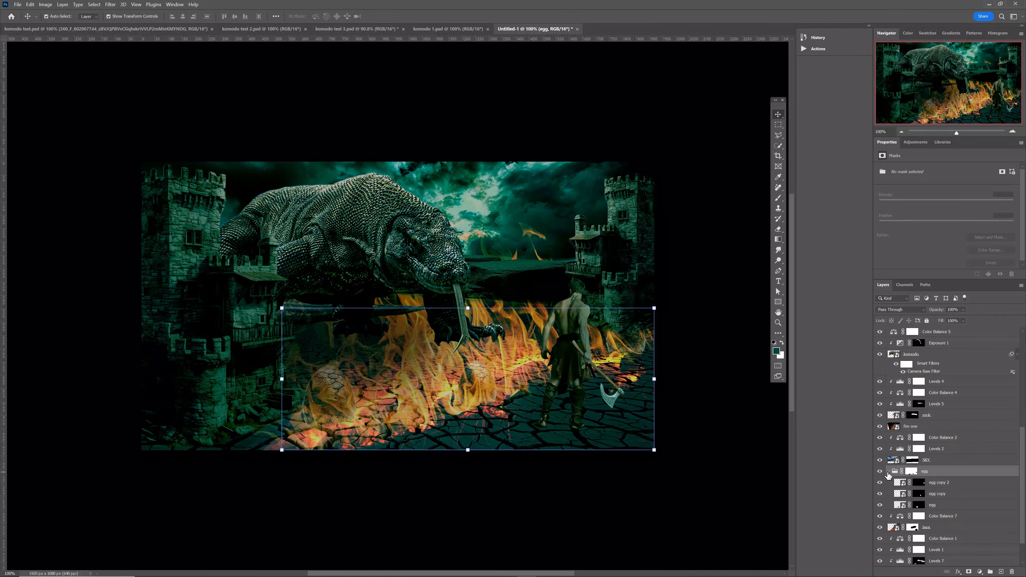
left_click(918, 483)
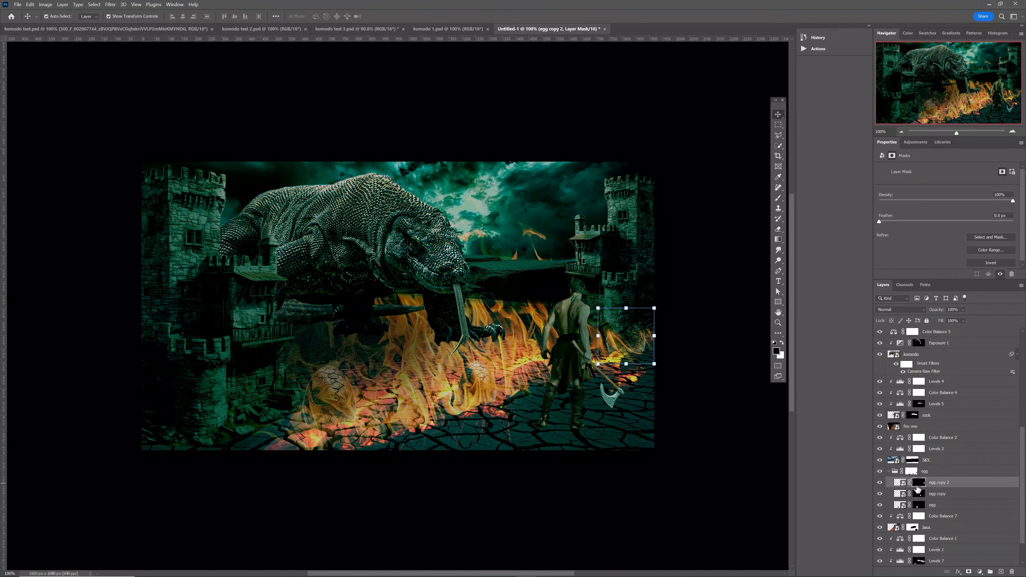
left_click(658, 310)
left_click_drag(638, 342, 530, 369)
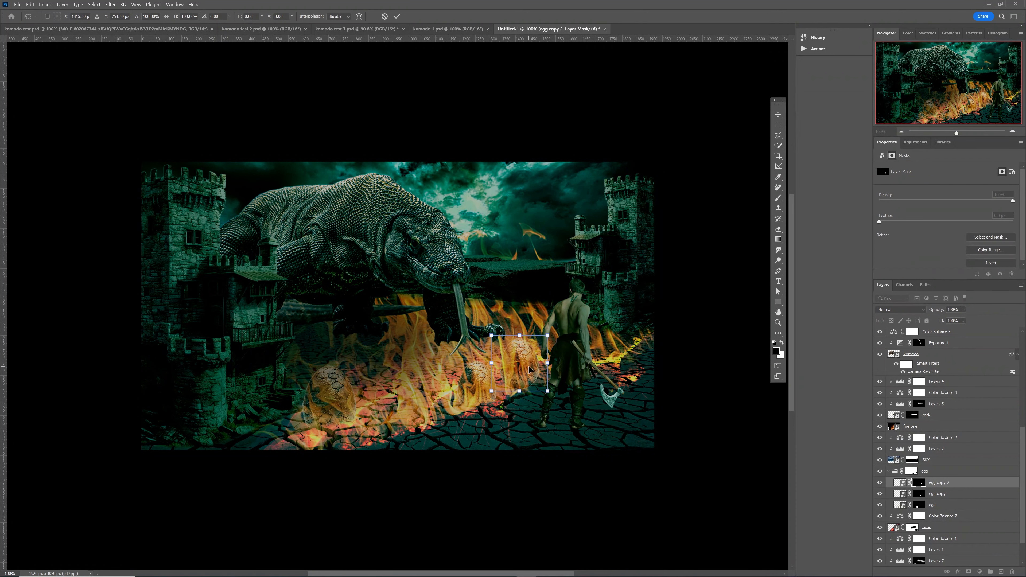
left_click_drag(547, 336, 528, 372)
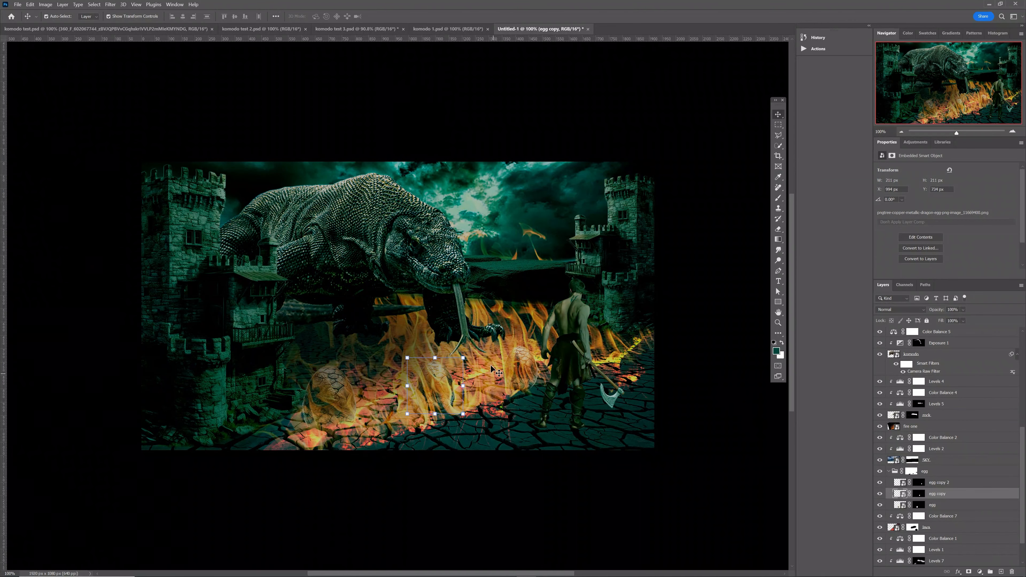
- Add a layer mask to fire one and paint black with a soft brush over the flames around the komodo's head, body and sky
left_click(492, 367)
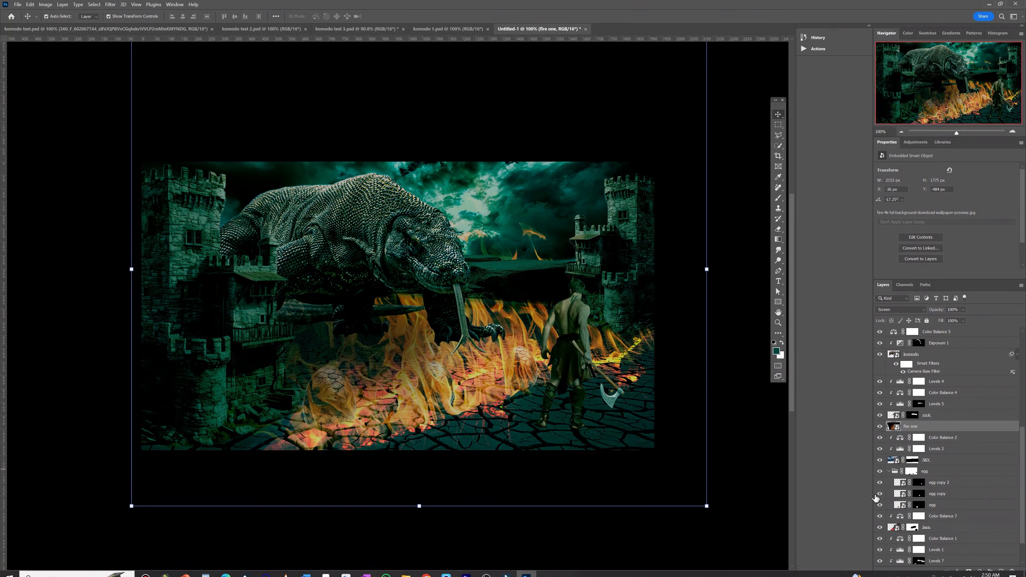
left_click(969, 571)
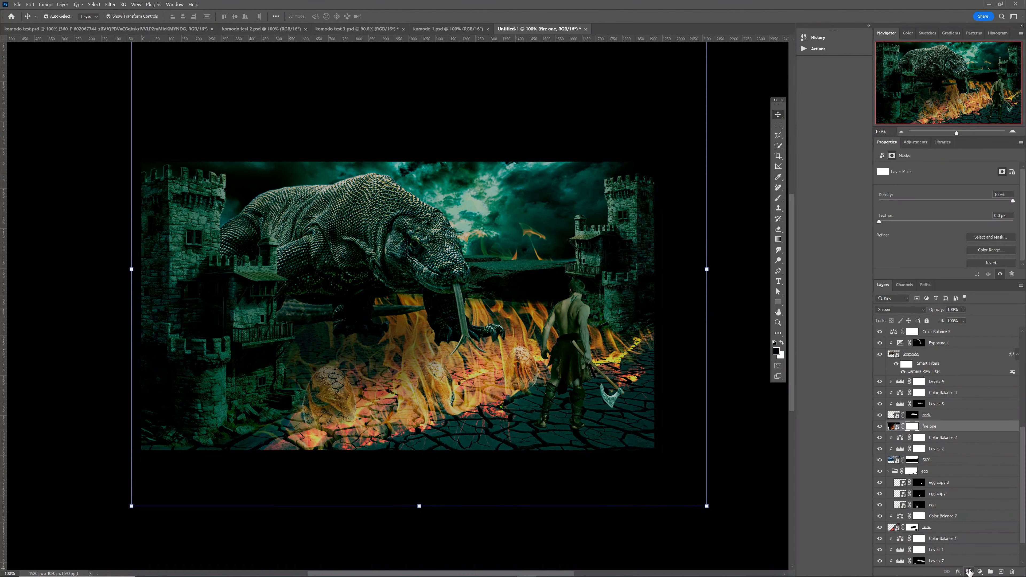
key("b")
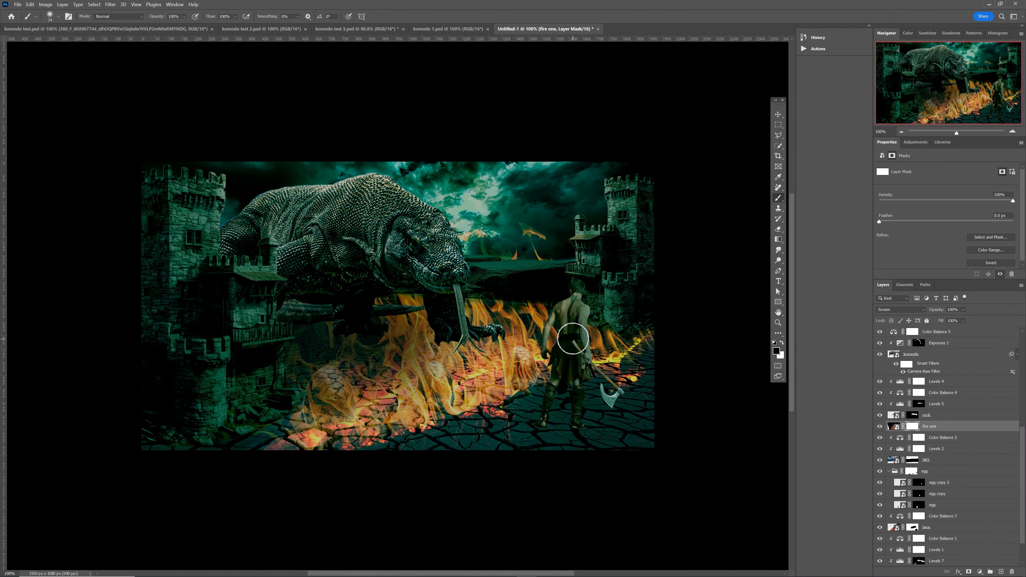
mouse_move(457, 237)
left_mouse_down()
mouse_move(518, 229)
mouse_move(529, 245)
mouse_move(523, 264)
mouse_move(560, 272)
mouse_move(521, 299)
mouse_move(404, 300)
mouse_move(339, 337)
mouse_move(485, 311)
left_mouse_up()
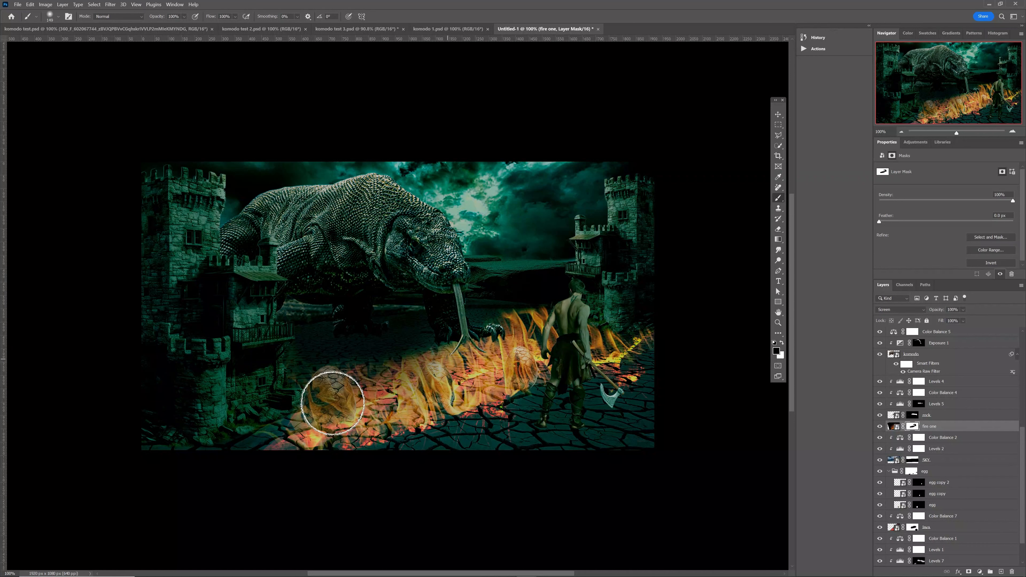
- Paint black on the fire one mask with a smaller soft brush to reveal the three eggs through the flames
right_click(437, 348, "alt")
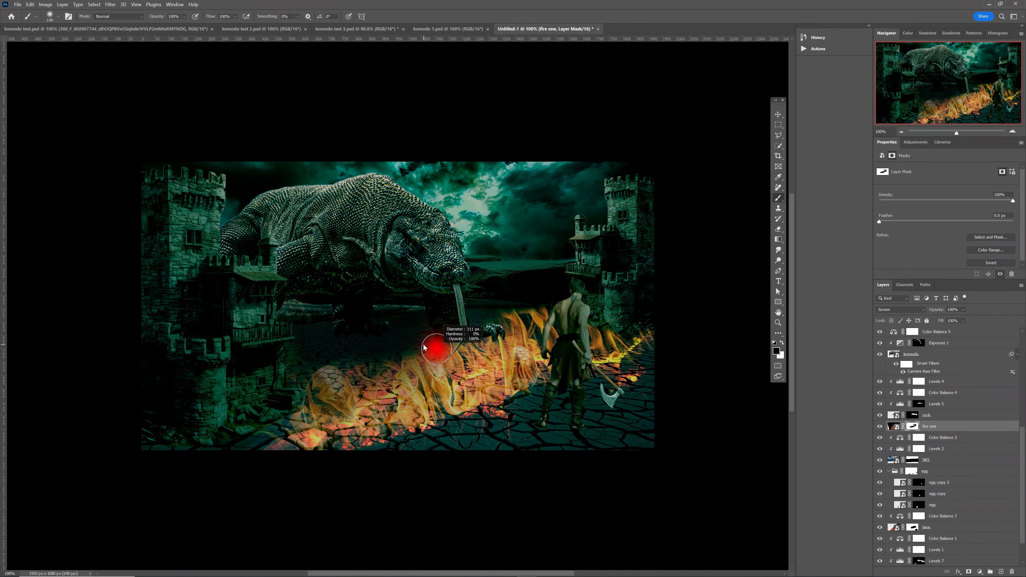
right_click(432, 382, "alt")
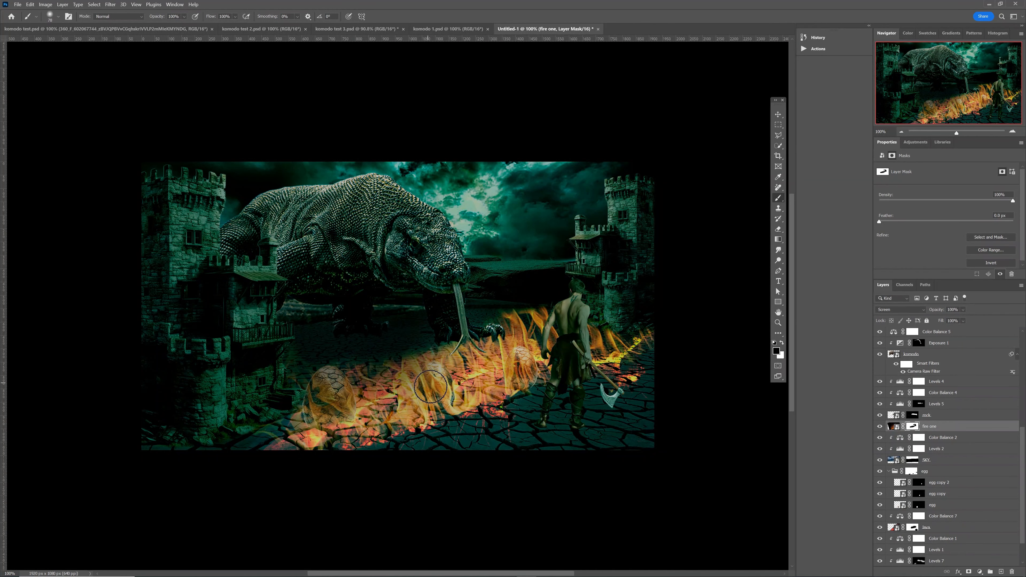
left_click_drag(435, 387, 436, 374)
left_click_drag(336, 388, 301, 360)
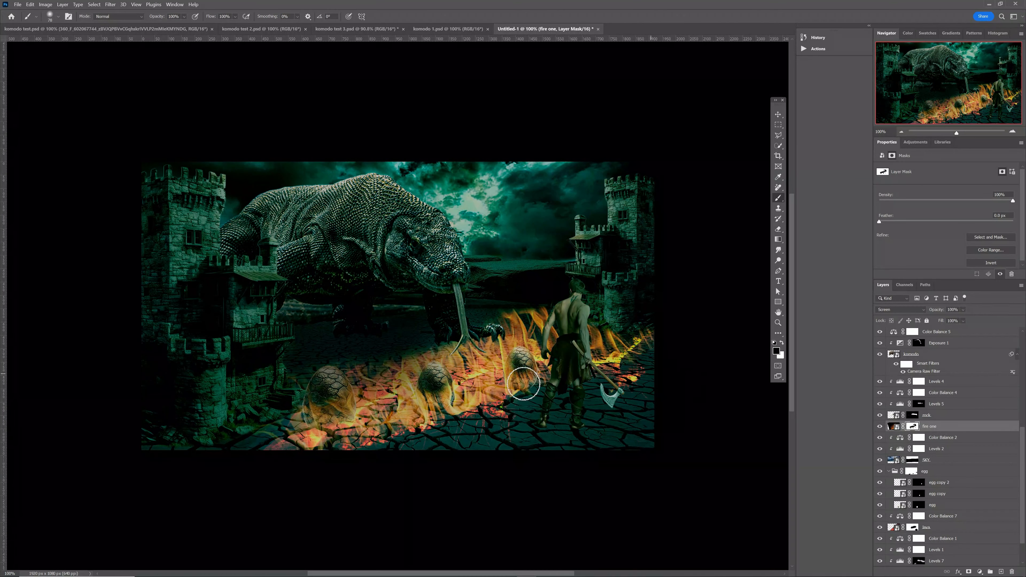
left_click_drag(523, 383, 568, 403)
- Add a Levels adjustment clipped to the top egg layer in the egg group, with black input 36 and midtone 0.83
left_click(938, 473)
left_click(921, 146)
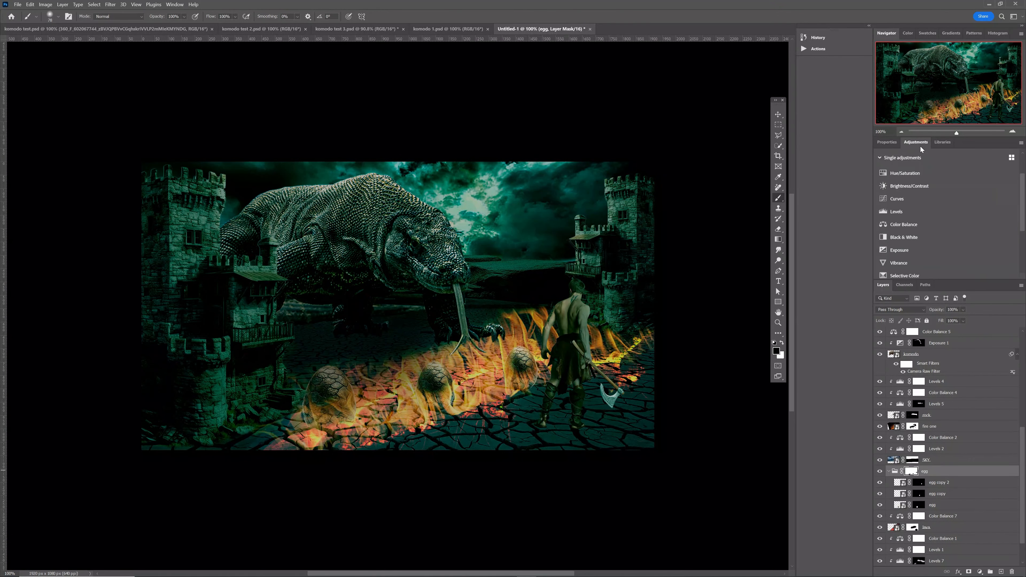
left_click(915, 209)
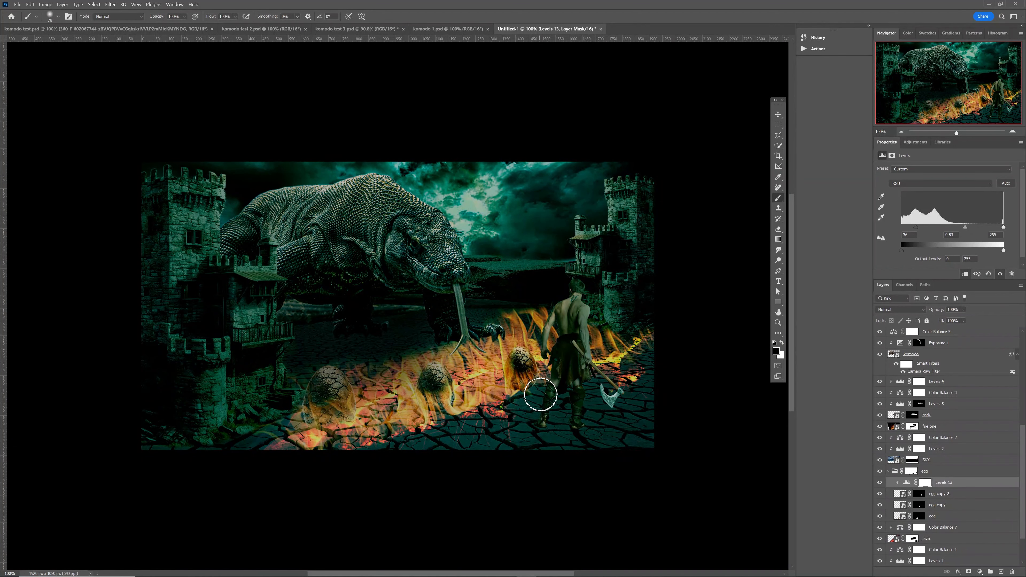
scroll(946, 387, "up", 6)
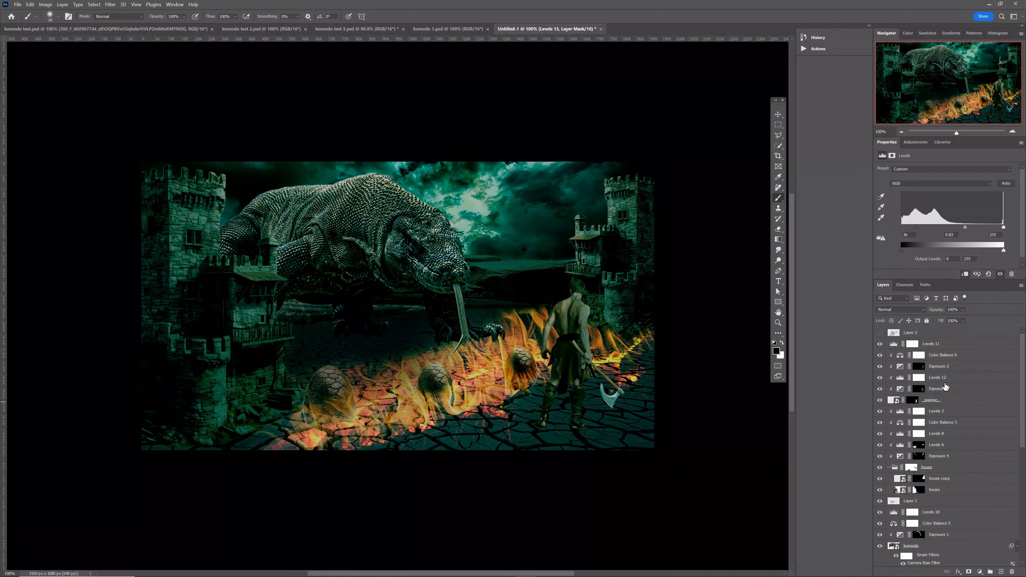
- Add a Solid Color fill layer above the hidden Layer 2 at the top of the stack and invert its mask to black
left_click(931, 337)
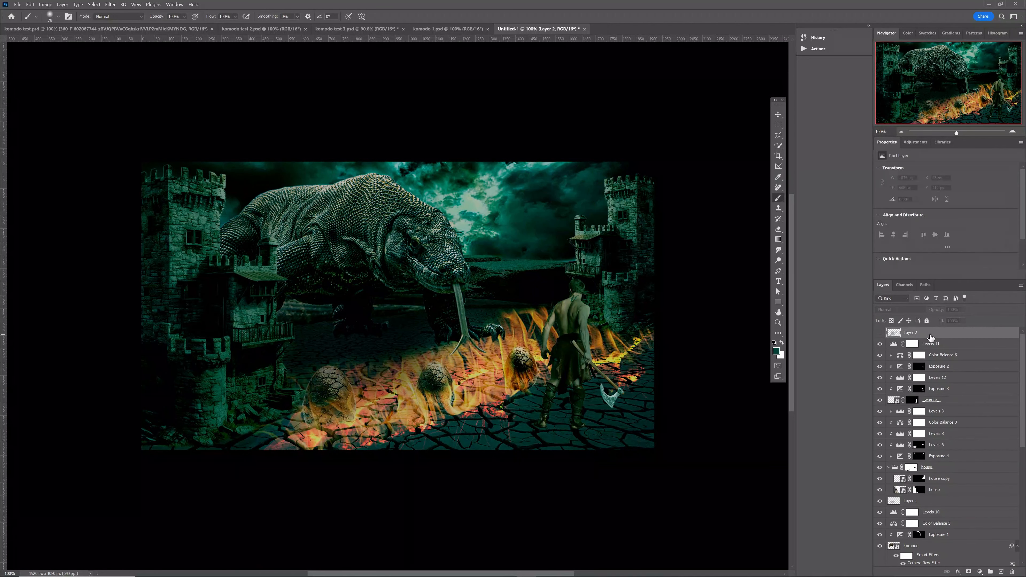
left_click(979, 572)
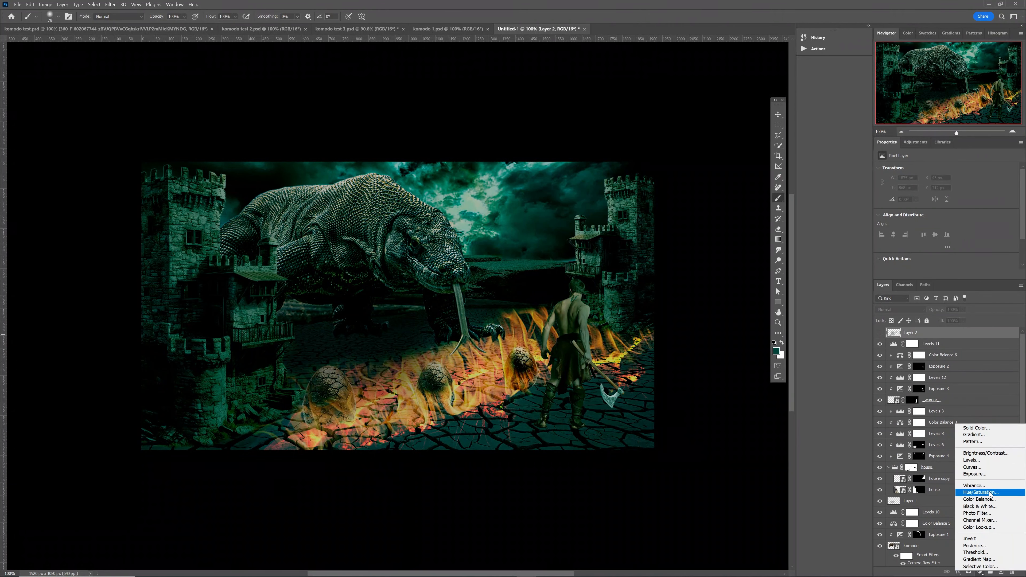
left_click(985, 431)
left_click(856, 72)
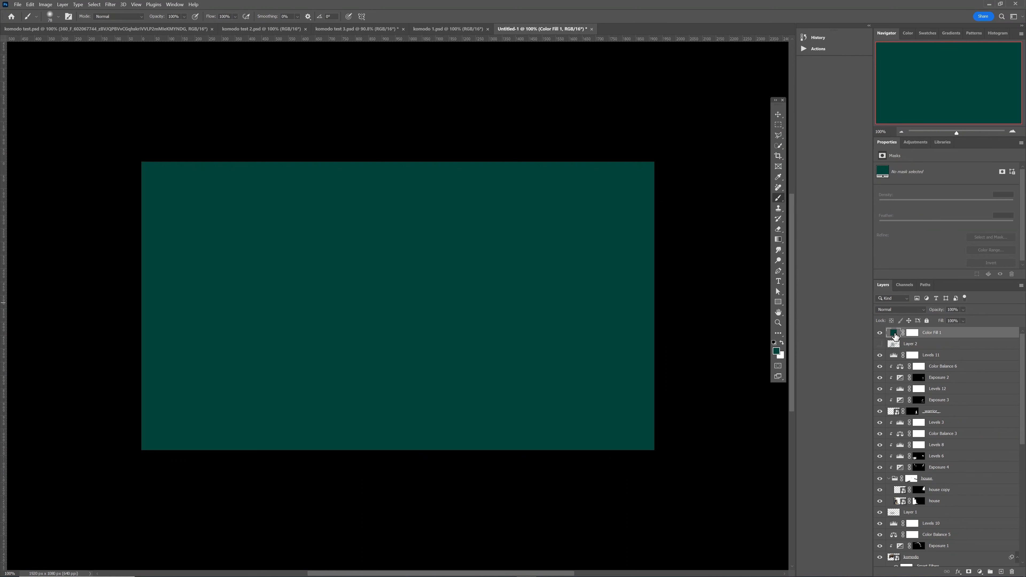
left_click(912, 334)
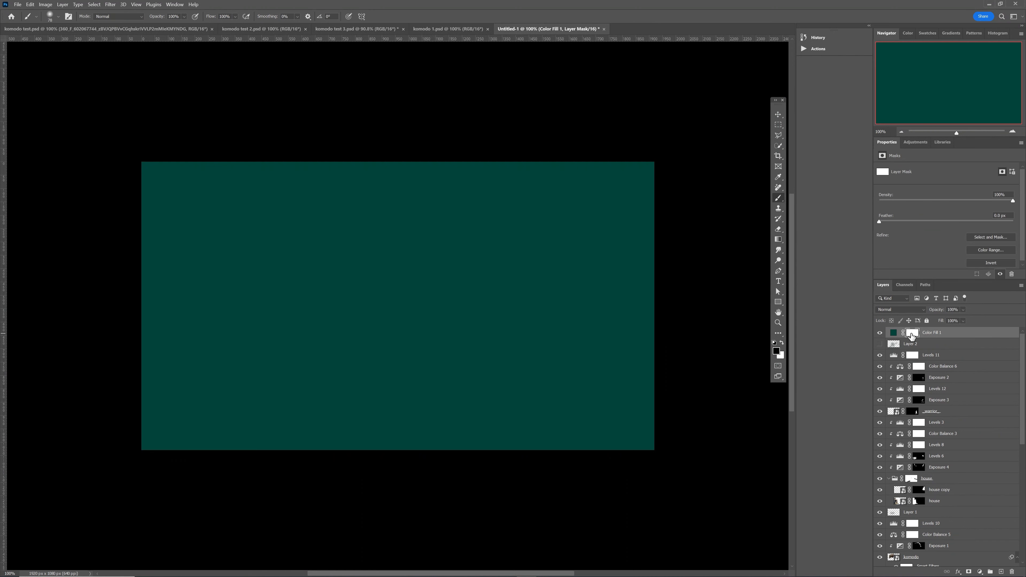
key("ctrl+i")
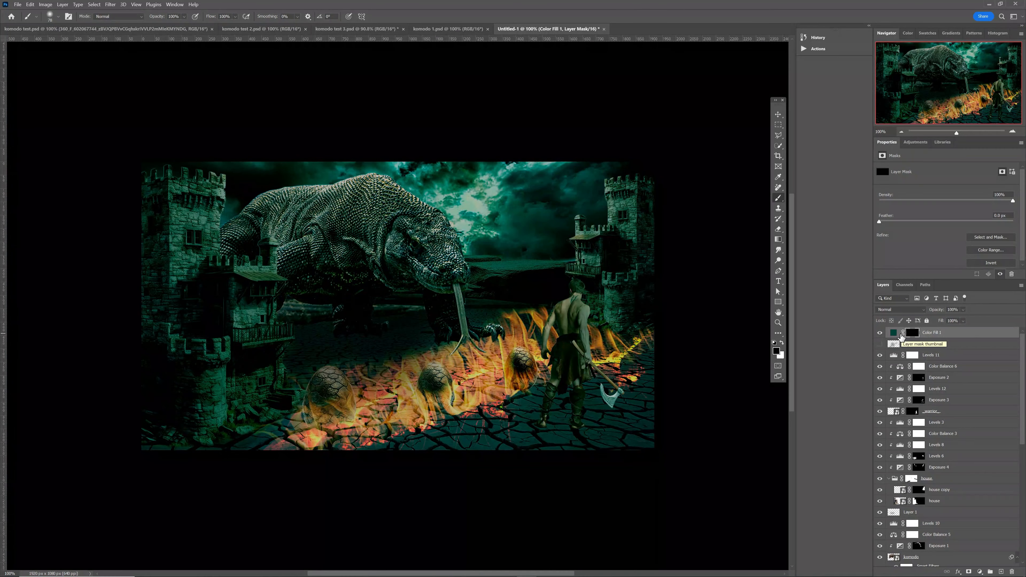
- Change the color fill to a bright yellow-orange sampled from the flames, about f7b005
double_click(893, 334)
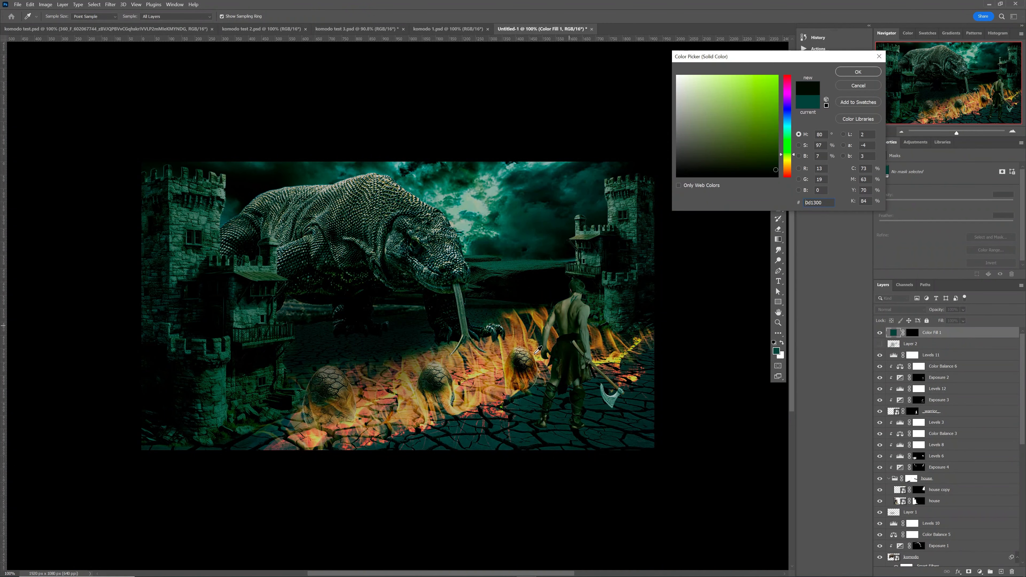
left_click(517, 340)
left_click(776, 78)
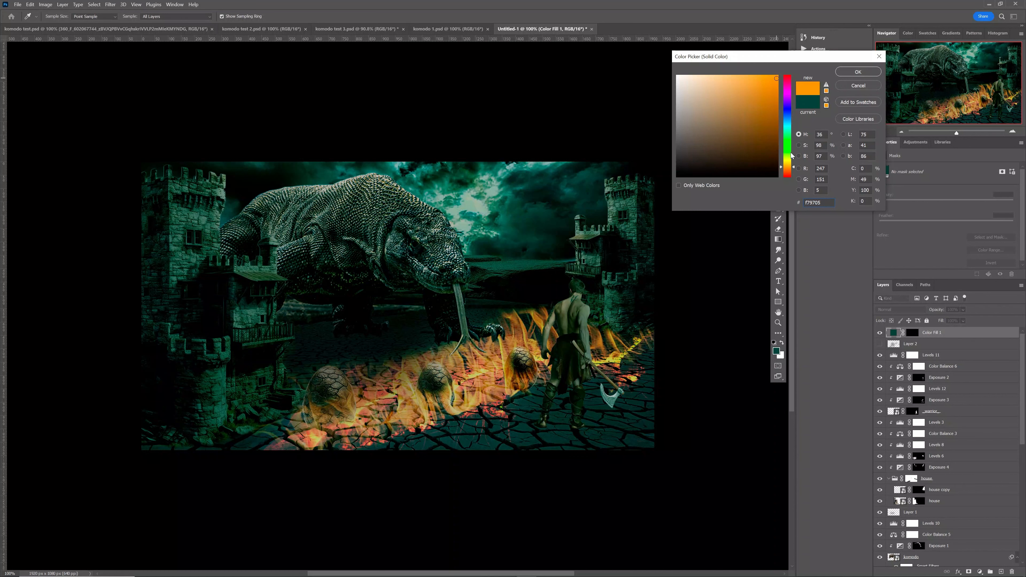
left_click(781, 166)
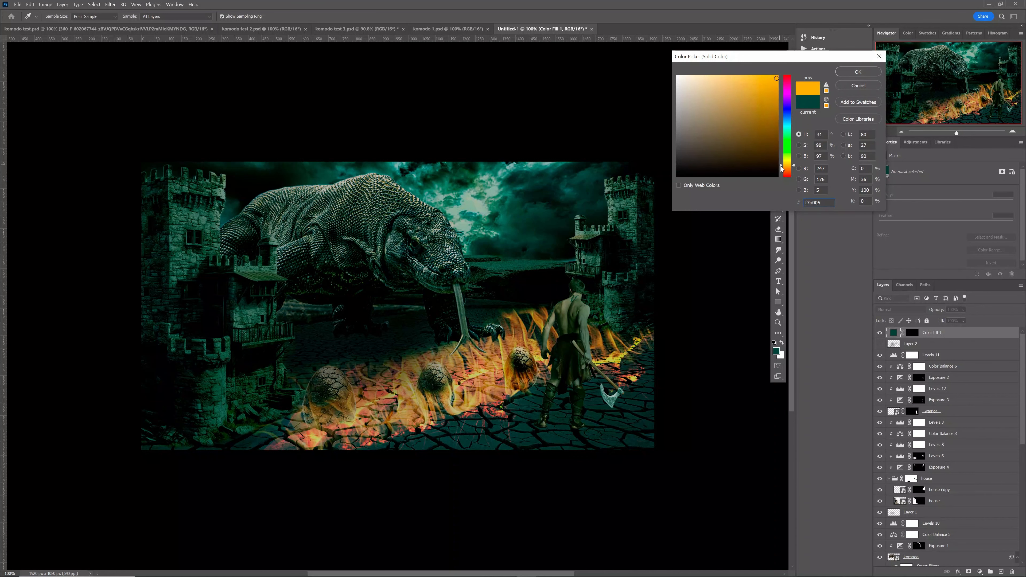
left_click(858, 72)
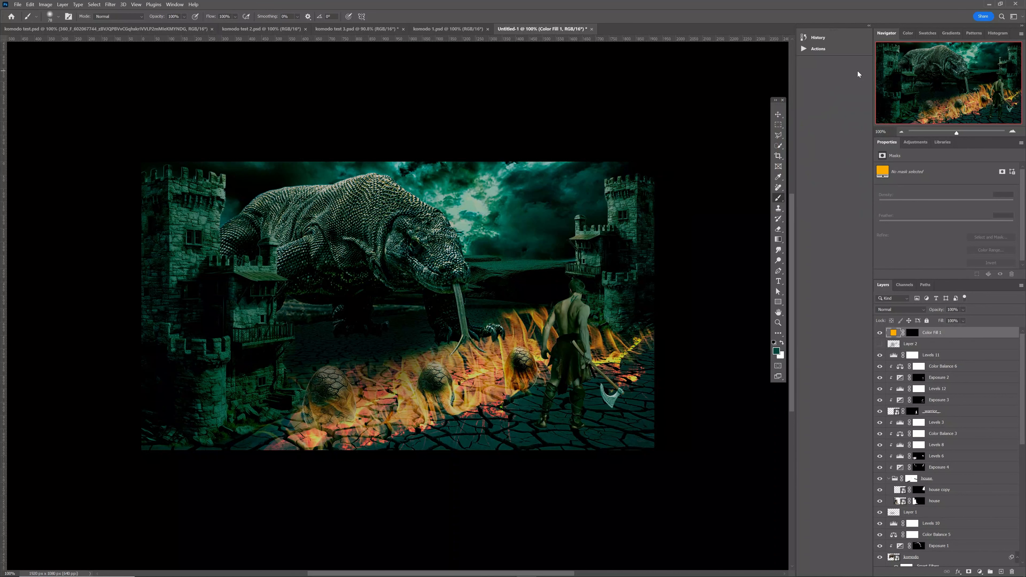
- Invert the color fill mask to preview the tint, lower the layer opacity to 22%, and invert the mask back to black
left_click(912, 335)
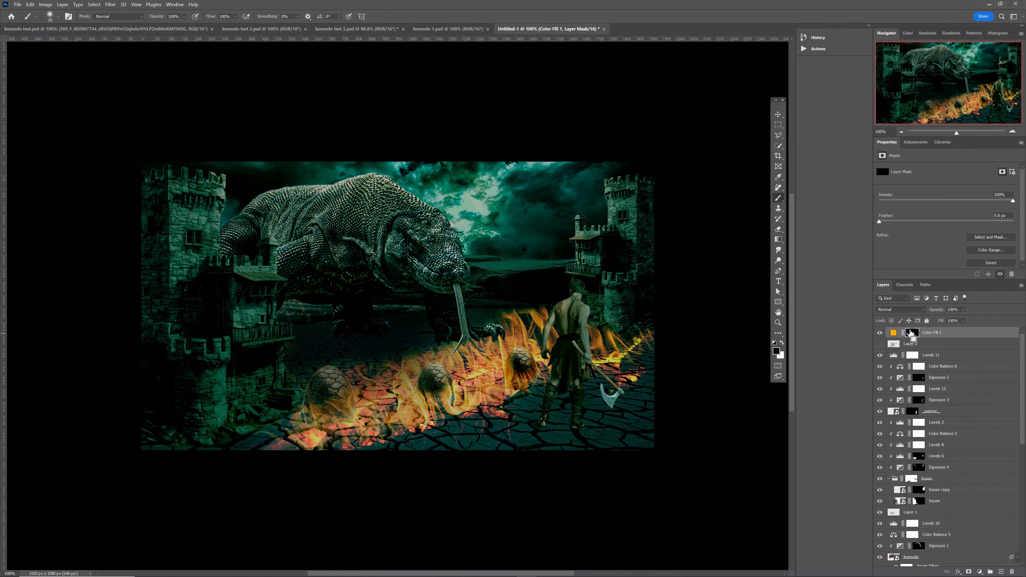
key("ctrl+i")
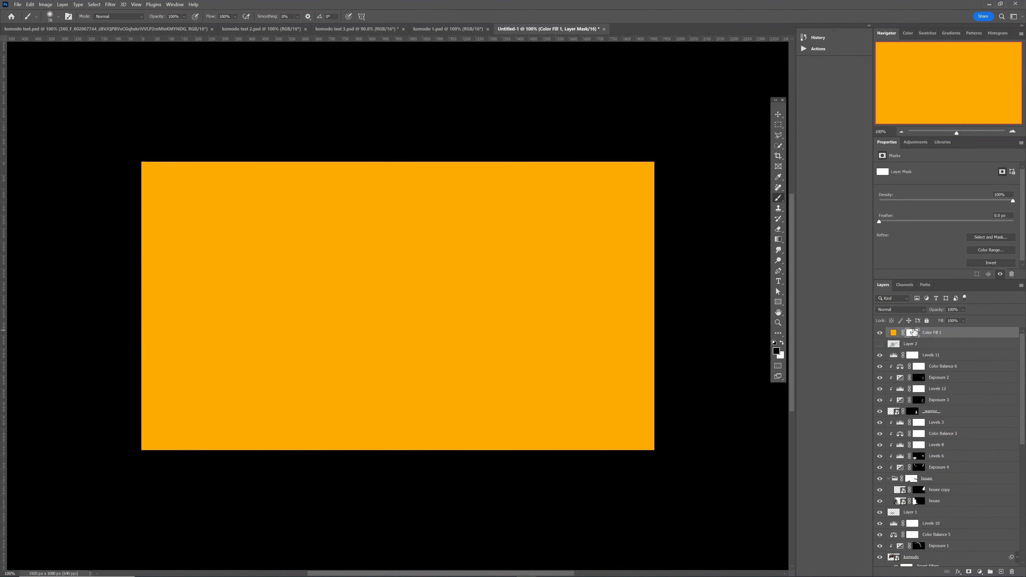
left_click_drag(939, 313, 907, 319)
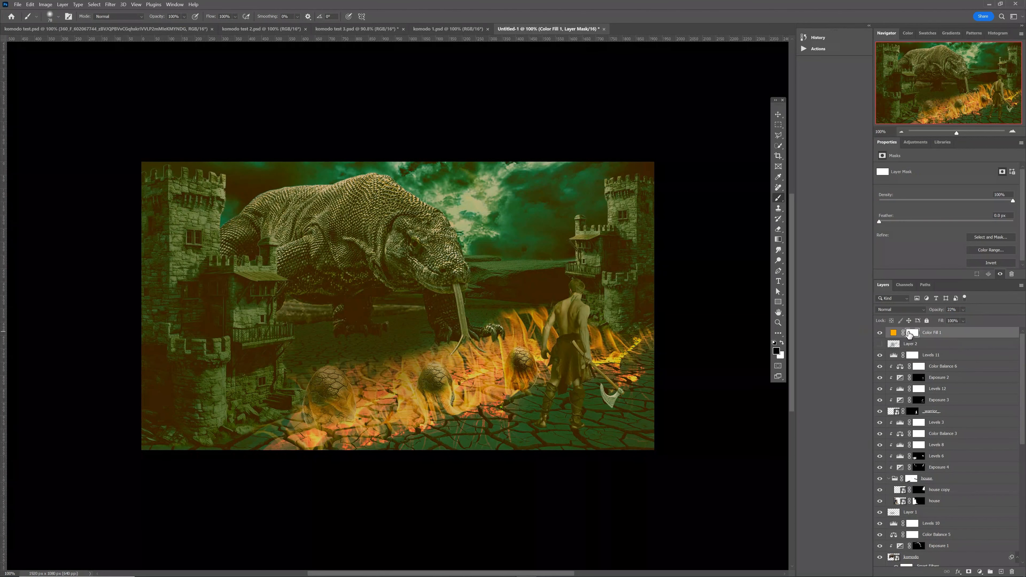
key("ctrl+i")
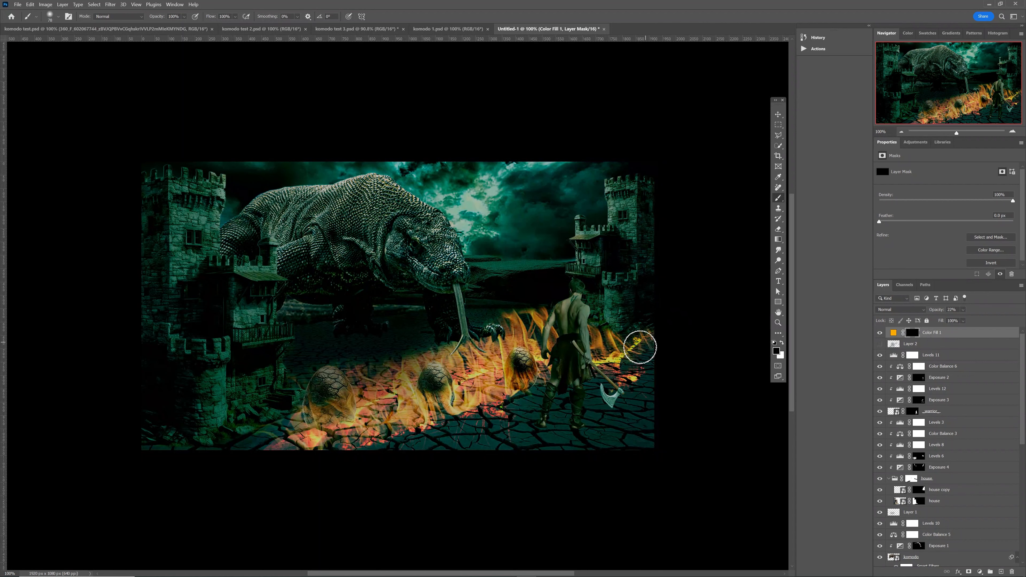
- Set a soft brush to 30% opacity and 46% flow and paint white on the color fill mask around the warrior and small castle
mouse_move(630, 352)
left_mouse_down()
mouse_move(646, 356)
mouse_move(297, 147)
left_mouse_up()
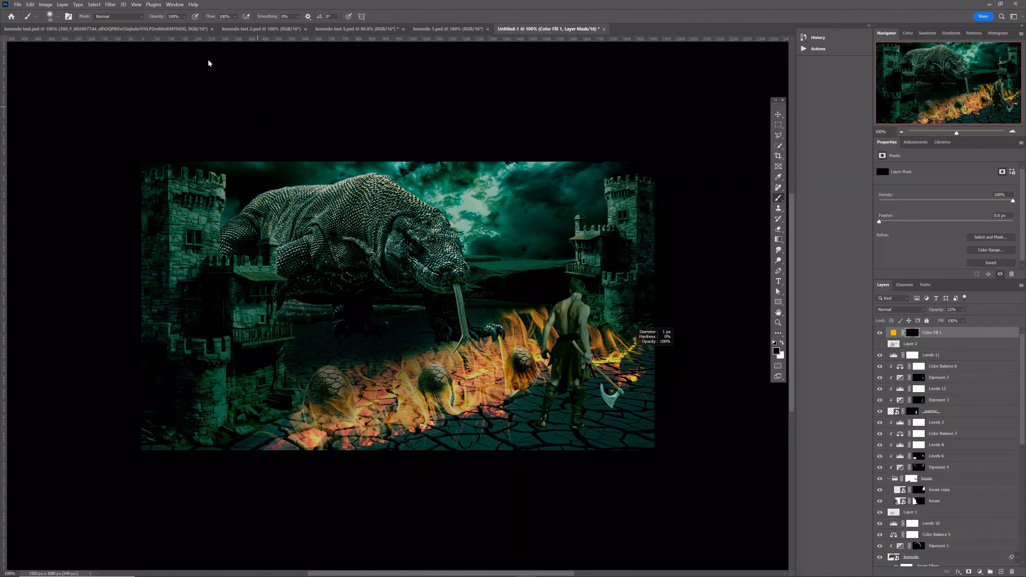
left_click_drag(186, 18, 183, 20)
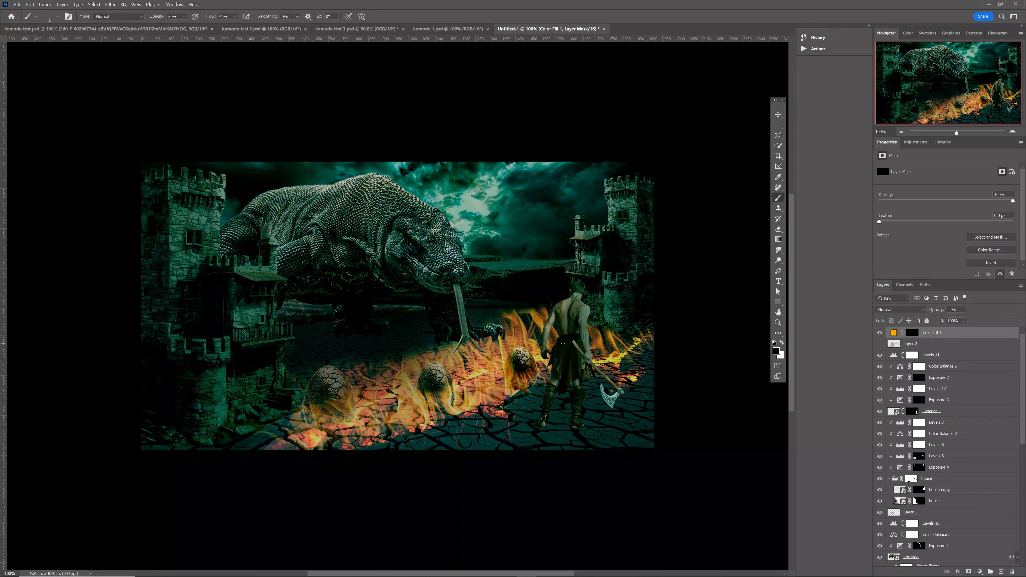
left_click_drag(553, 342, 593, 351)
key("x")
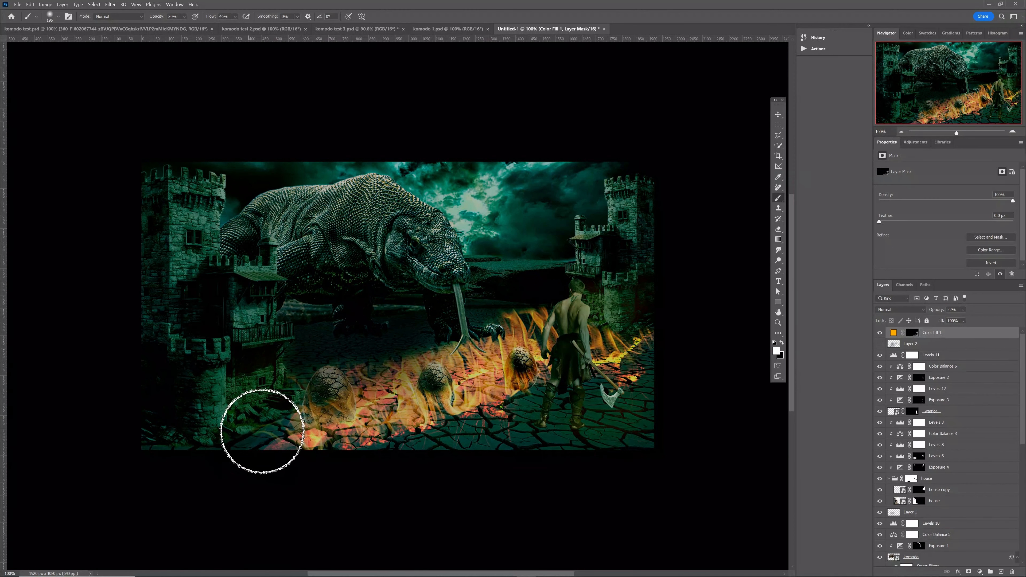
- Paint white orange glow over the large castle's base, the ground beneath the komodo and the horizon, and paint black to clear it from the warrior
mouse_move(262, 432)
left_mouse_down()
mouse_move(259, 318)
mouse_move(225, 414)
left_mouse_up()
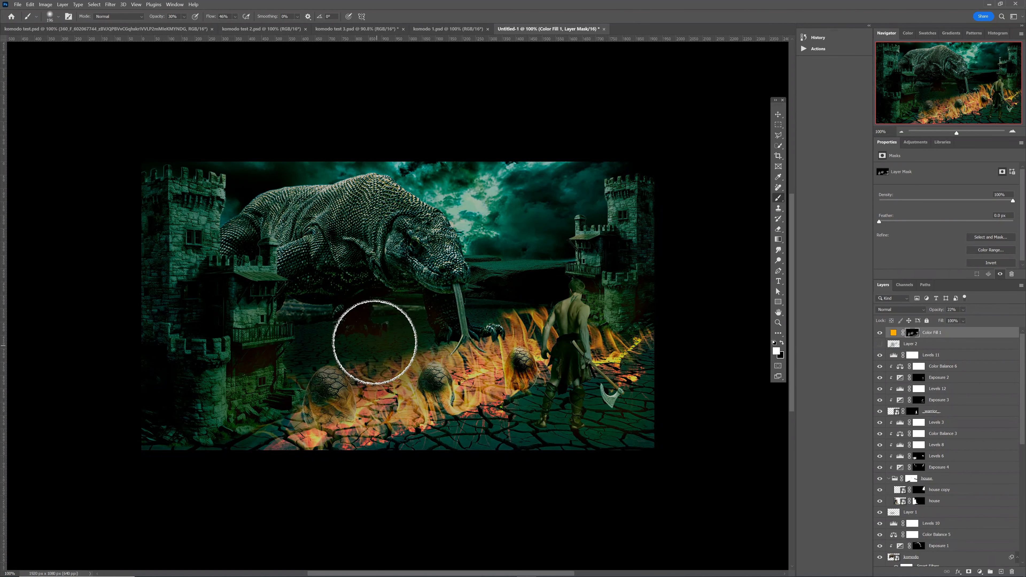
mouse_move(375, 343)
left_mouse_down()
mouse_move(317, 350)
mouse_move(310, 317)
mouse_move(363, 283)
mouse_move(341, 303)
mouse_move(366, 307)
mouse_move(342, 341)
mouse_move(285, 362)
mouse_move(344, 403)
mouse_move(325, 392)
mouse_move(461, 393)
left_mouse_up()
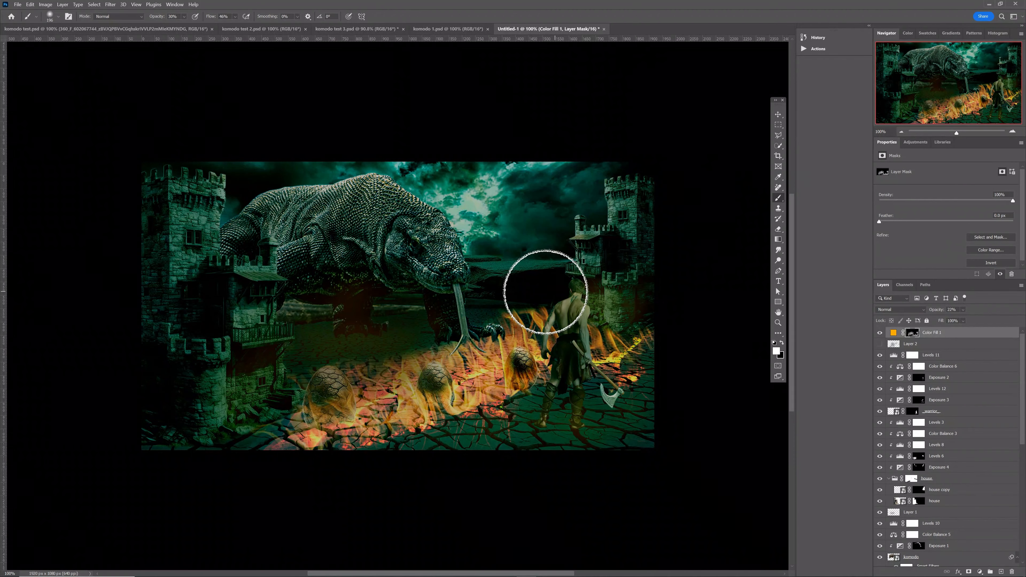
left_click_drag(546, 292, 500, 299)
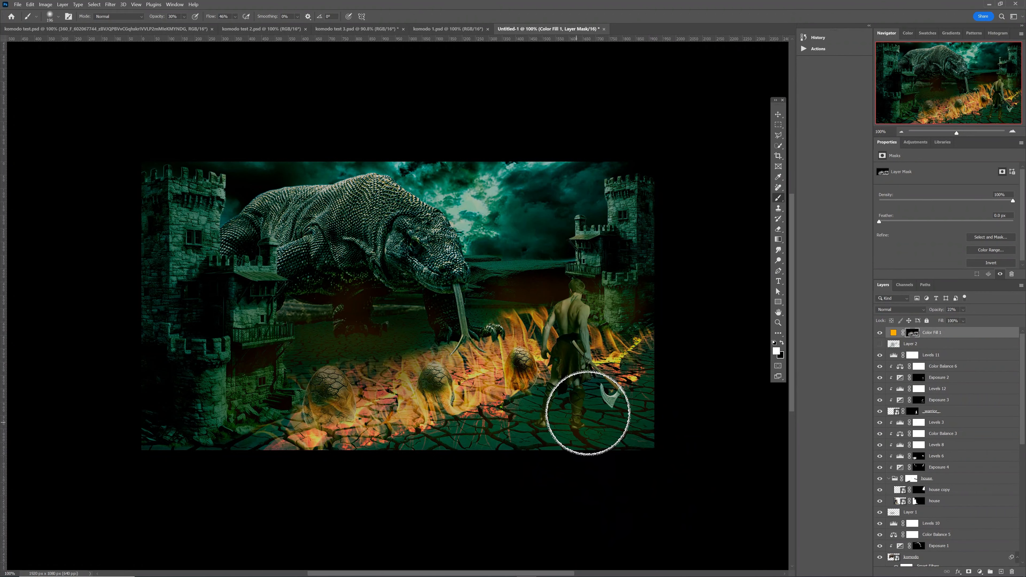
key("x")
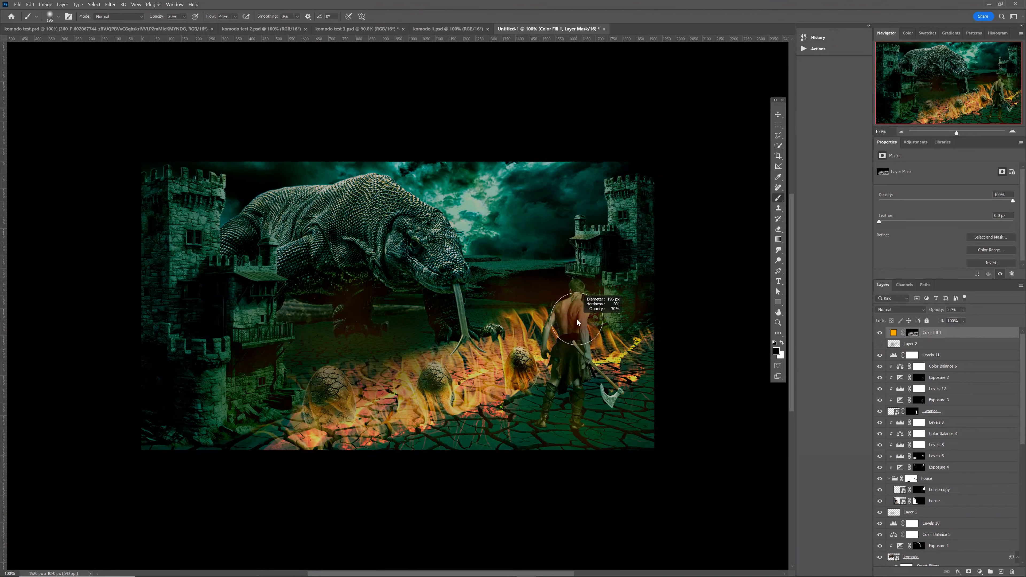
left_click_drag(577, 320, 553, 316)
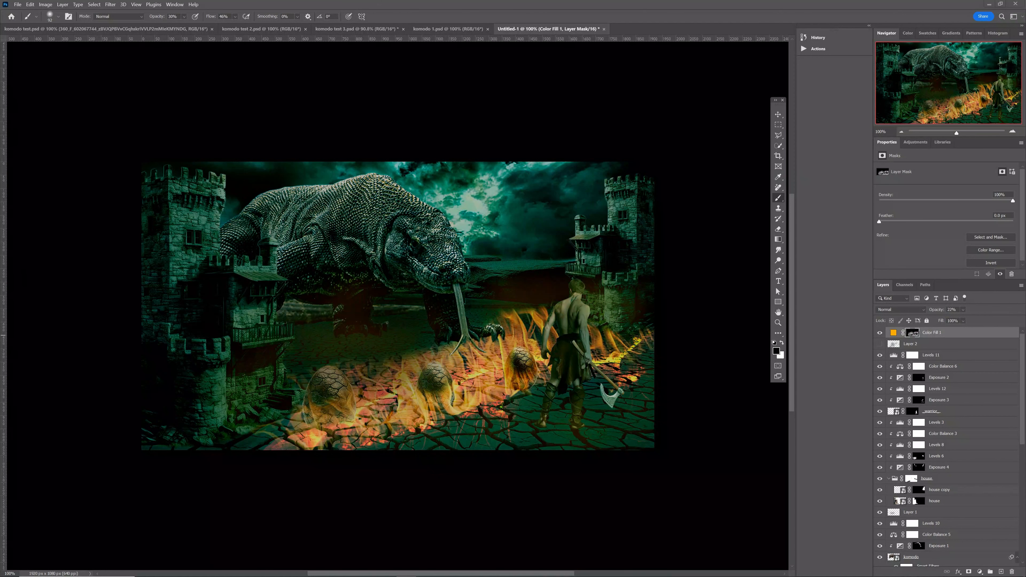
- Place the second flame image across the canvas, set its blend mode to Color Dodge and rename the layer fire two
left_click_drag(406, 331, 405, 331)
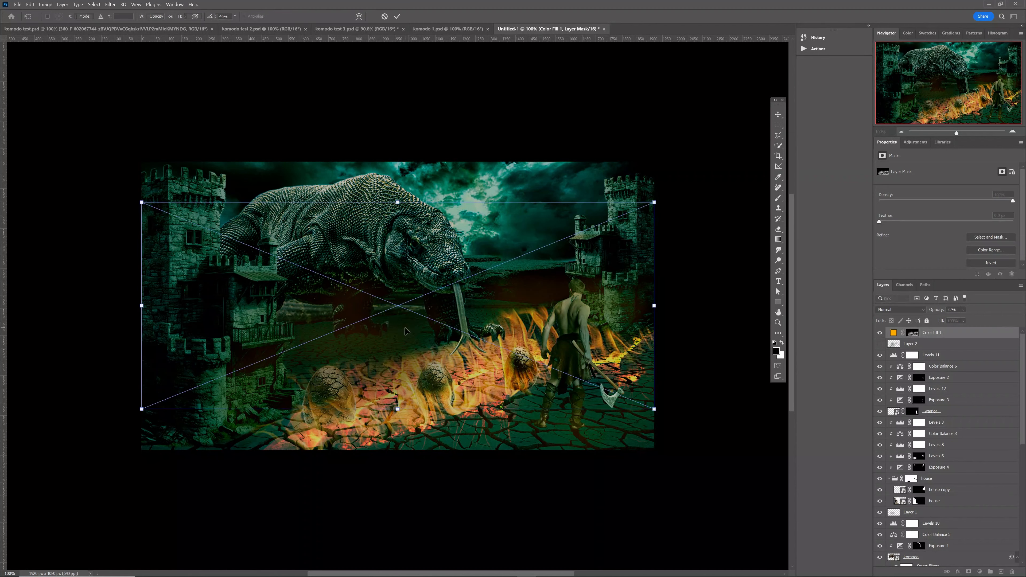
left_click(397, 17)
left_click(901, 310)
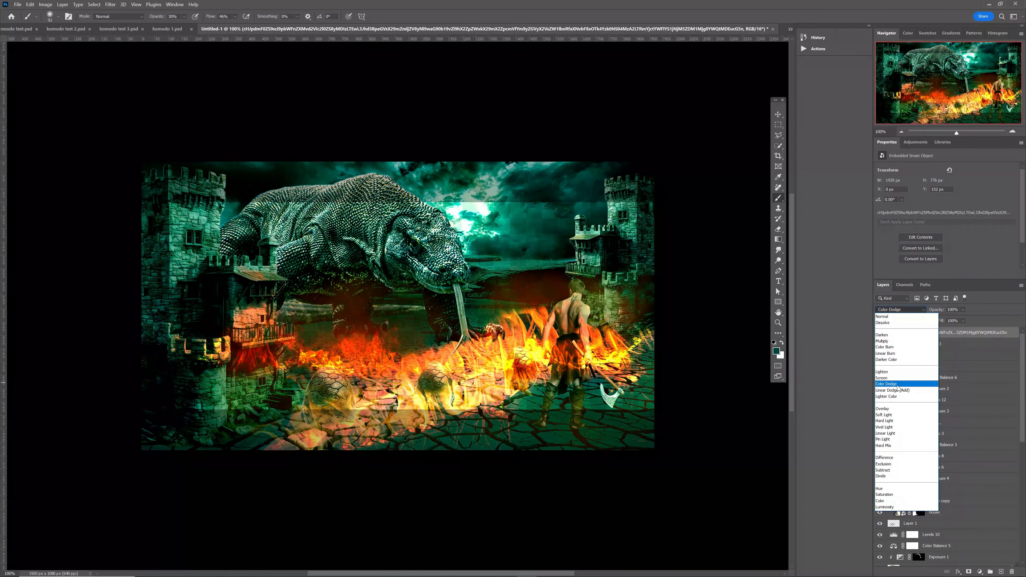
left_click(897, 385)
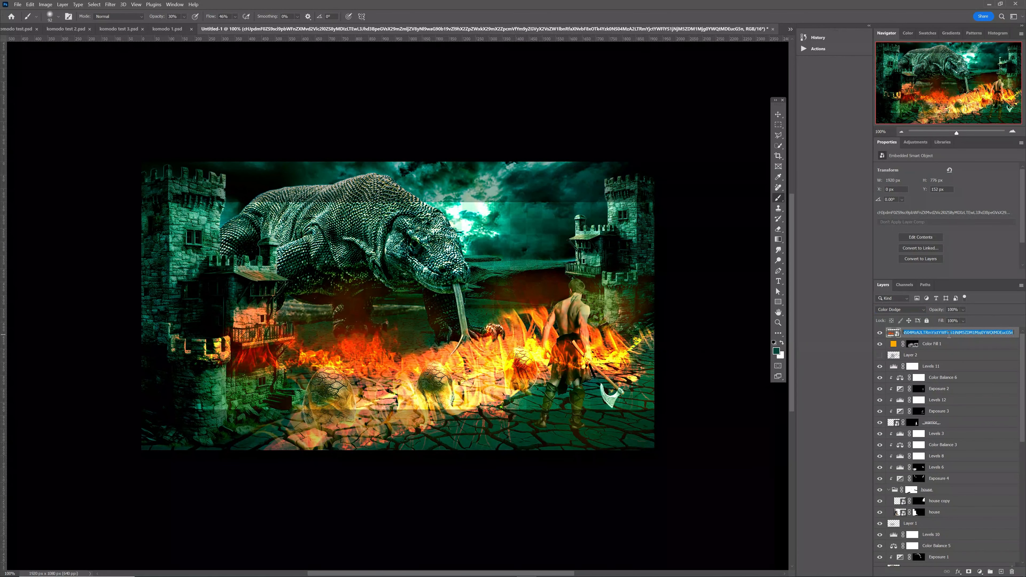
type("fire two")
key("Return")
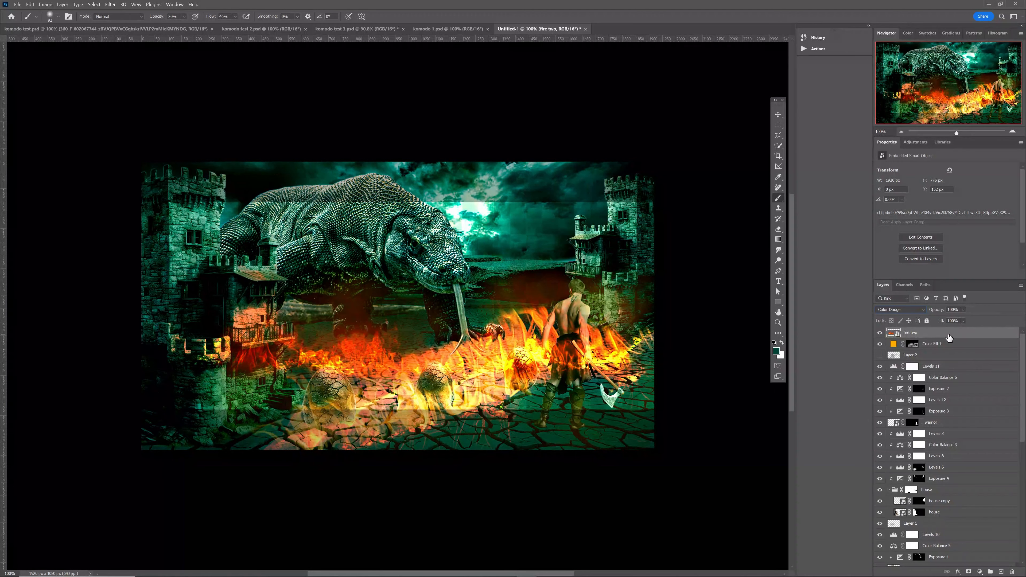
- Mask fire two and paint black with a large soft brush at 100% opacity and flow over its hard edges in the sky and foreground
left_click(969, 571)
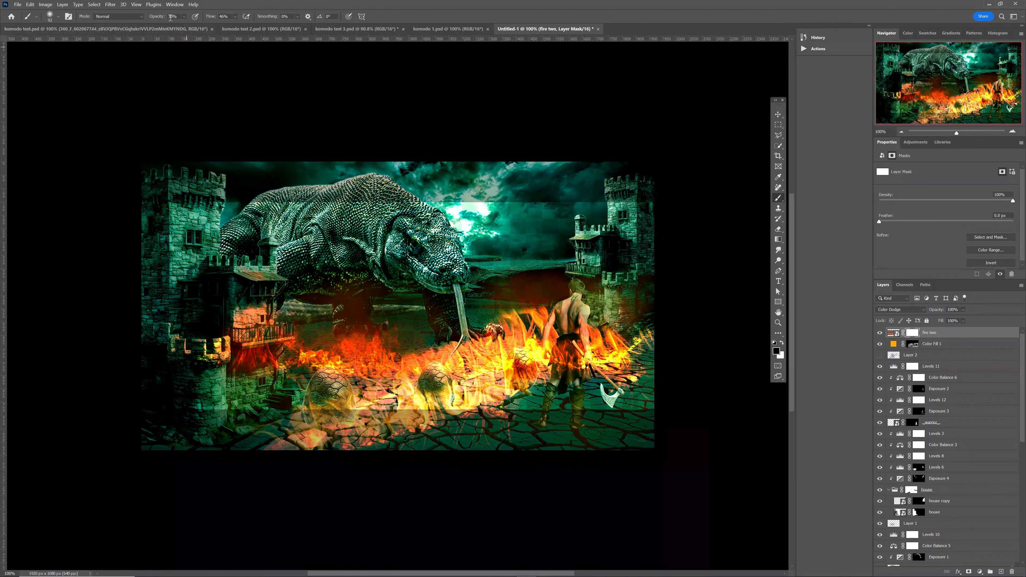
left_click(184, 17)
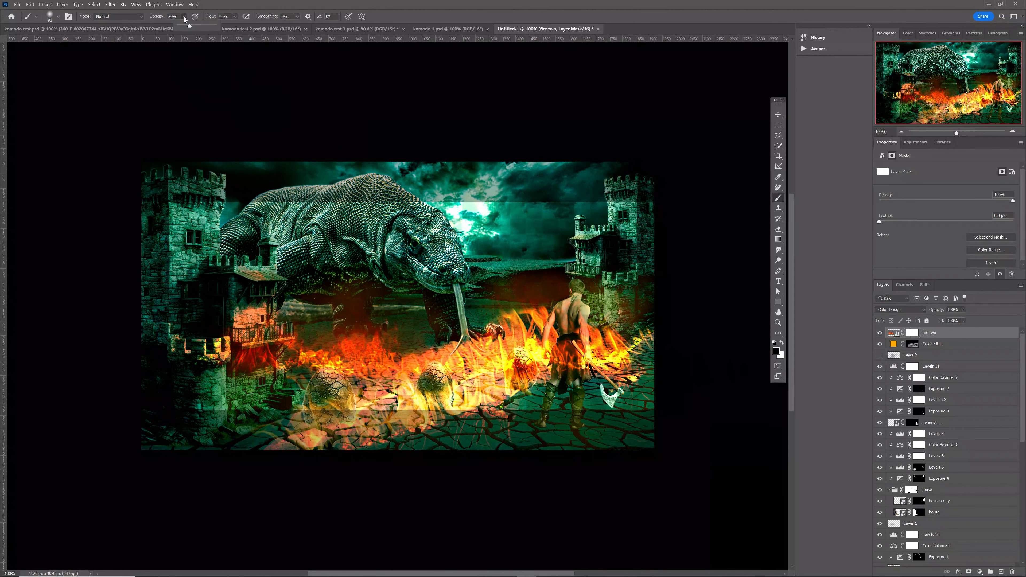
left_click(235, 17)
right_click(520, 211, "alt")
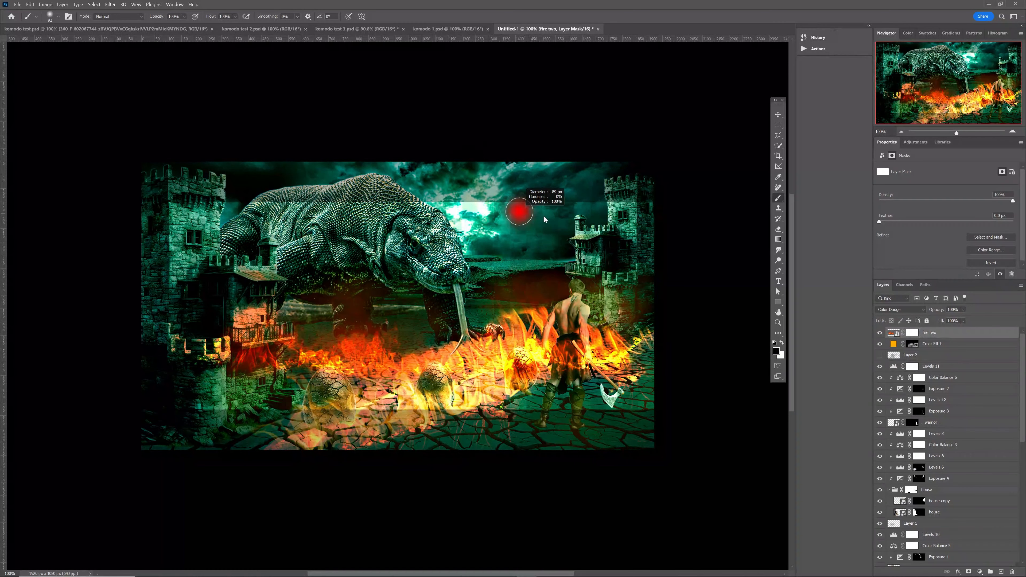
mouse_move(545, 216)
left_mouse_down()
mouse_move(312, 221)
mouse_move(456, 258)
mouse_move(459, 268)
mouse_move(291, 266)
mouse_move(501, 217)
mouse_move(487, 209)
mouse_move(586, 215)
mouse_move(663, 259)
left_mouse_up()
mouse_move(561, 427)
left_mouse_down()
mouse_move(390, 442)
mouse_move(419, 435)
mouse_move(303, 434)
mouse_move(323, 429)
left_mouse_up()
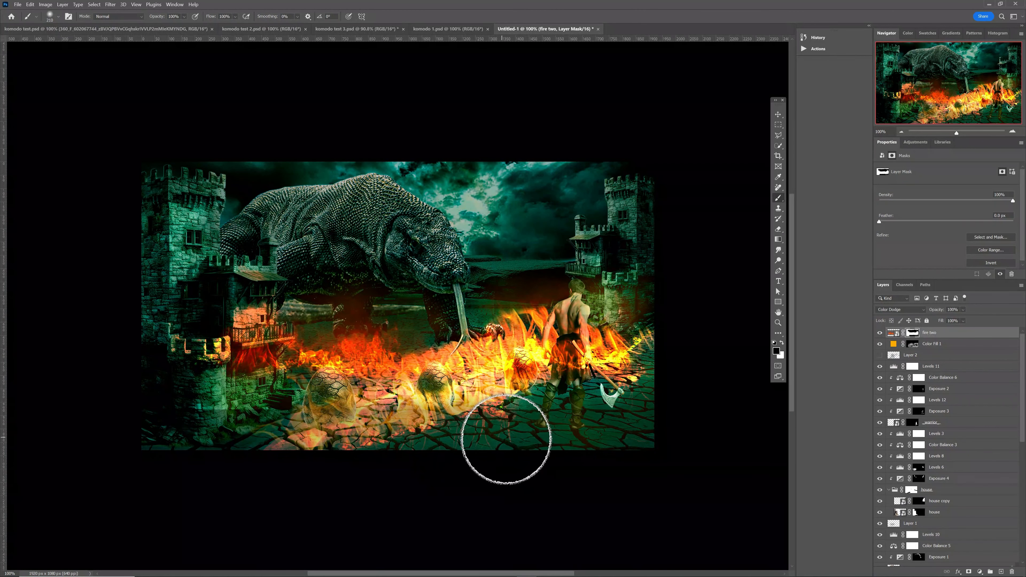
- Duplicate the warrior layer and flip the lower one vertically beneath his feet, squashed to about a third of its height, as a shadow base
key("v")
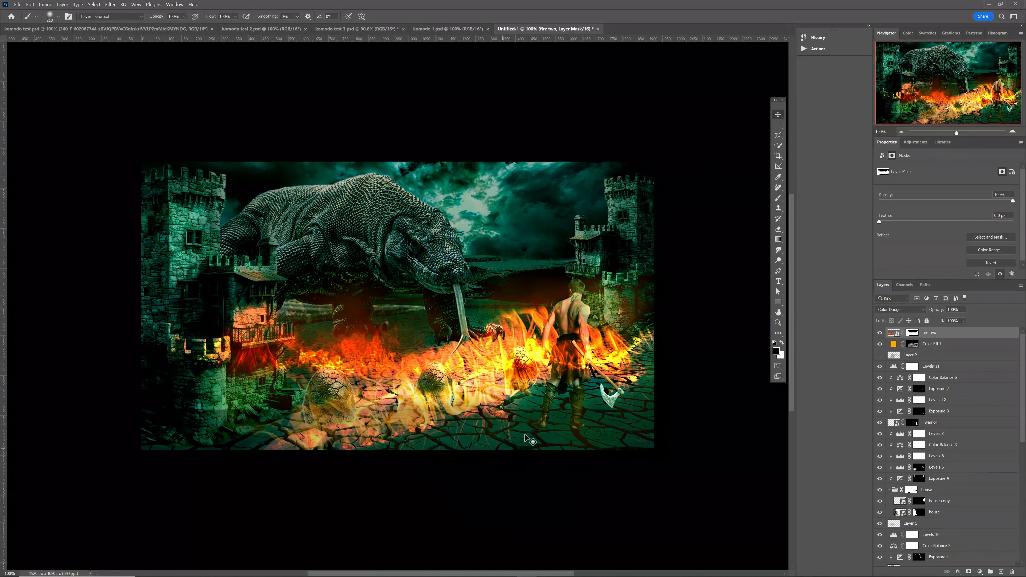
left_click(950, 427)
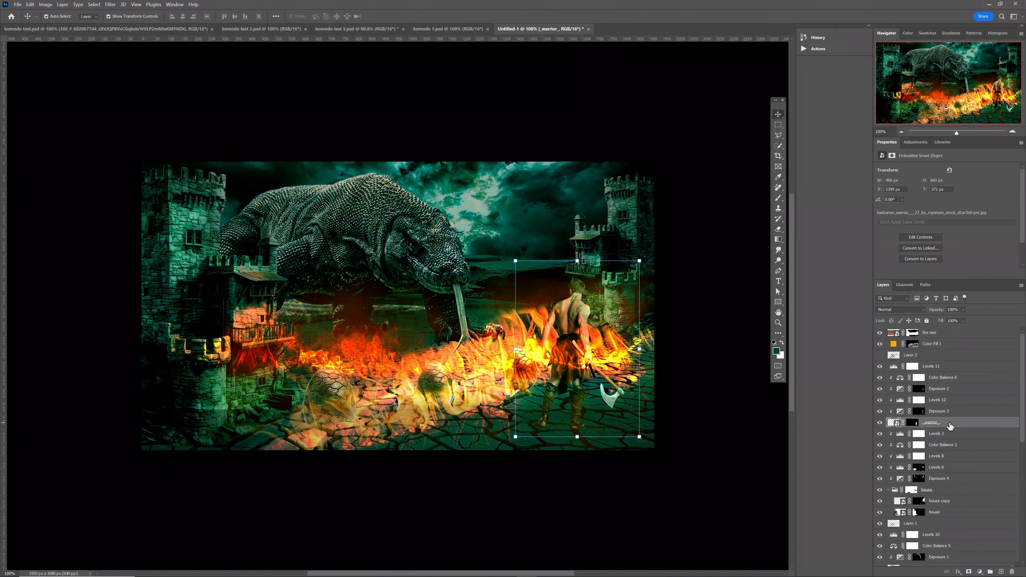
key("ctrl+j")
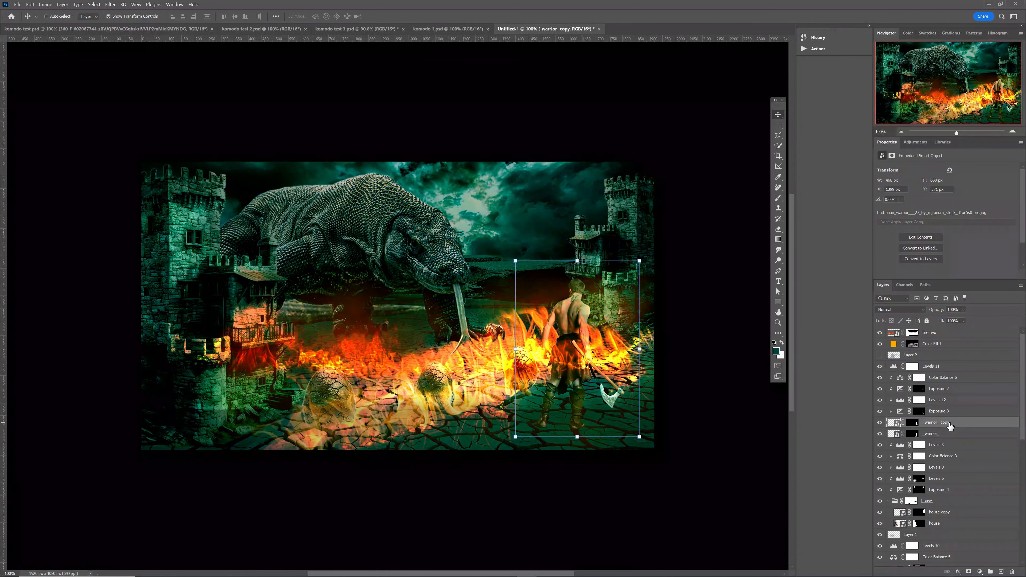
left_click(944, 435)
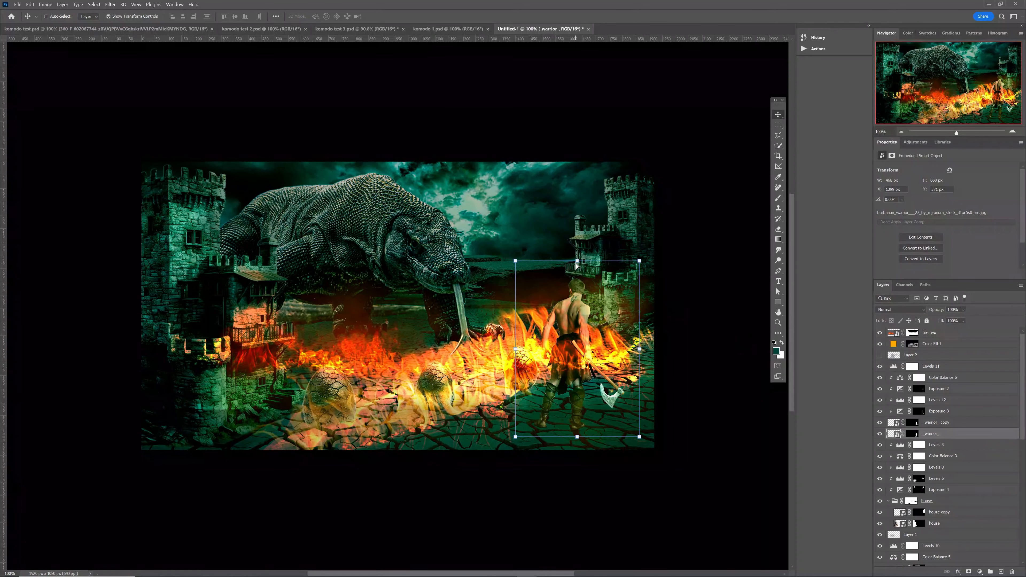
left_click_drag(577, 262, 570, 472)
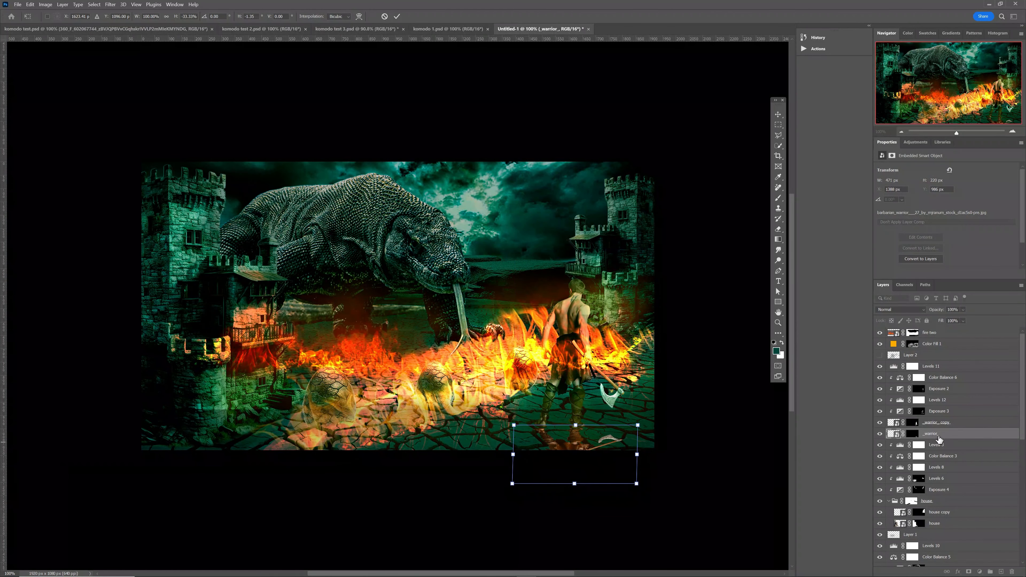
key("Return")
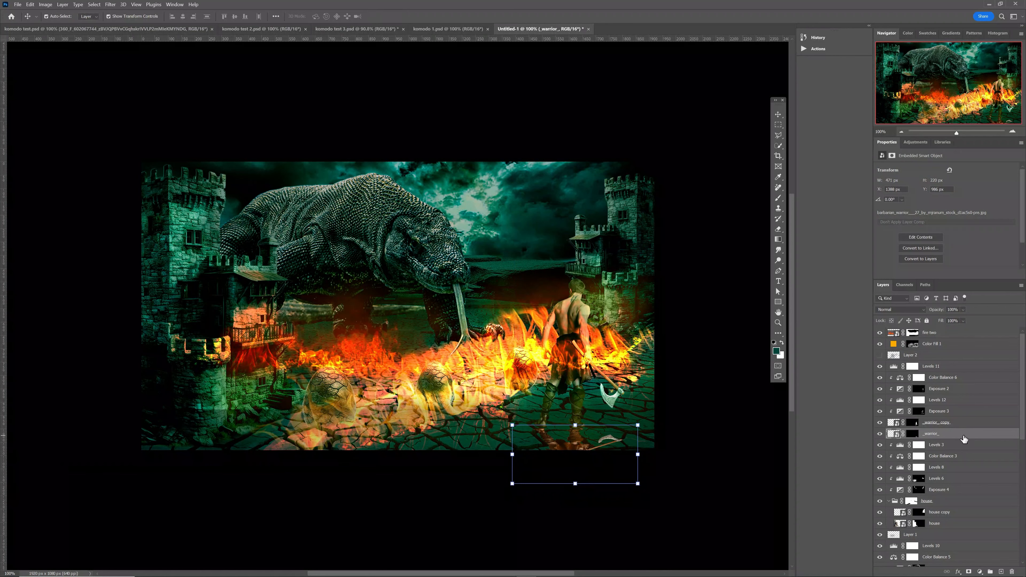
- Add a Color Overlay to the flipped warrior layer to turn it into a dark shadow, and reduce the layer's opacity
double_click(965, 434)
left_click(712, 306)
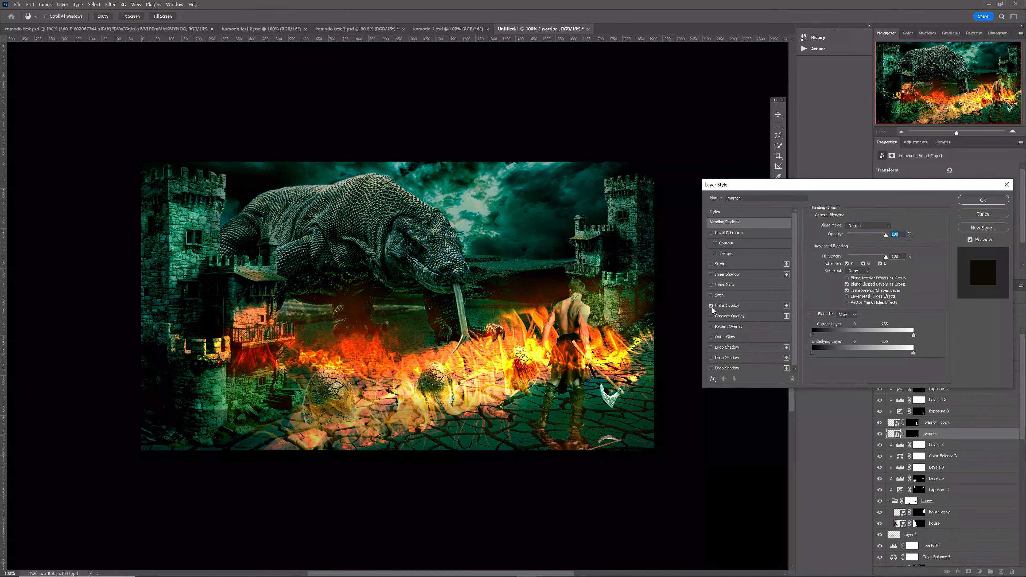
left_click(974, 200)
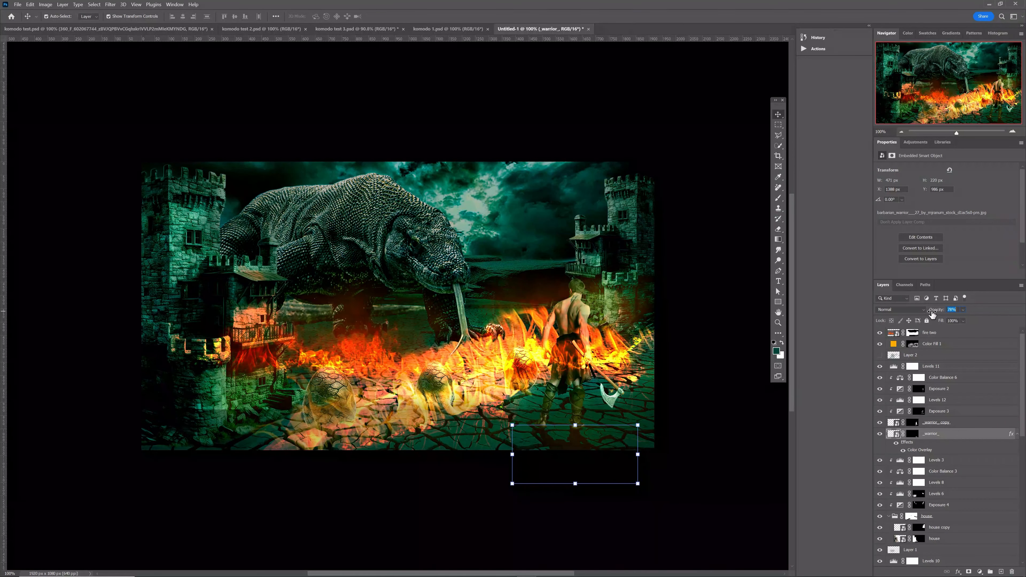
left_click(714, 425)
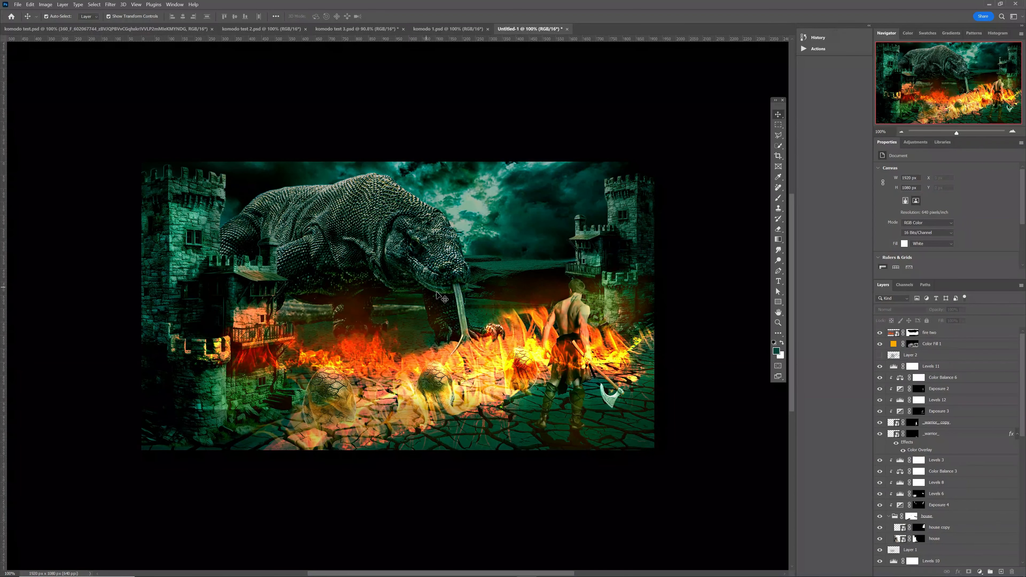
- Add a bright yellow Solid Color fill layer above the fire two layer
left_click(953, 335)
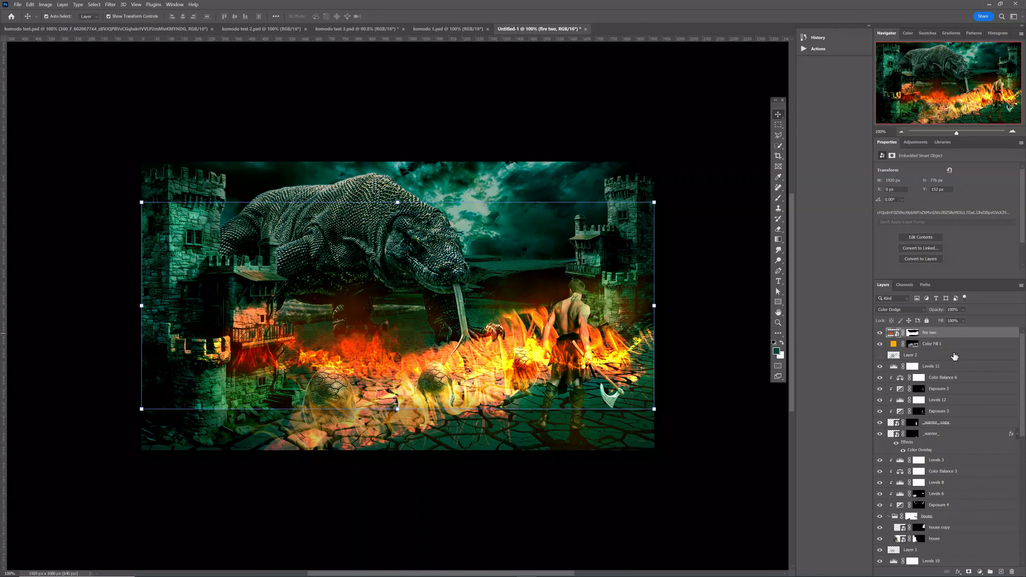
left_click(981, 571)
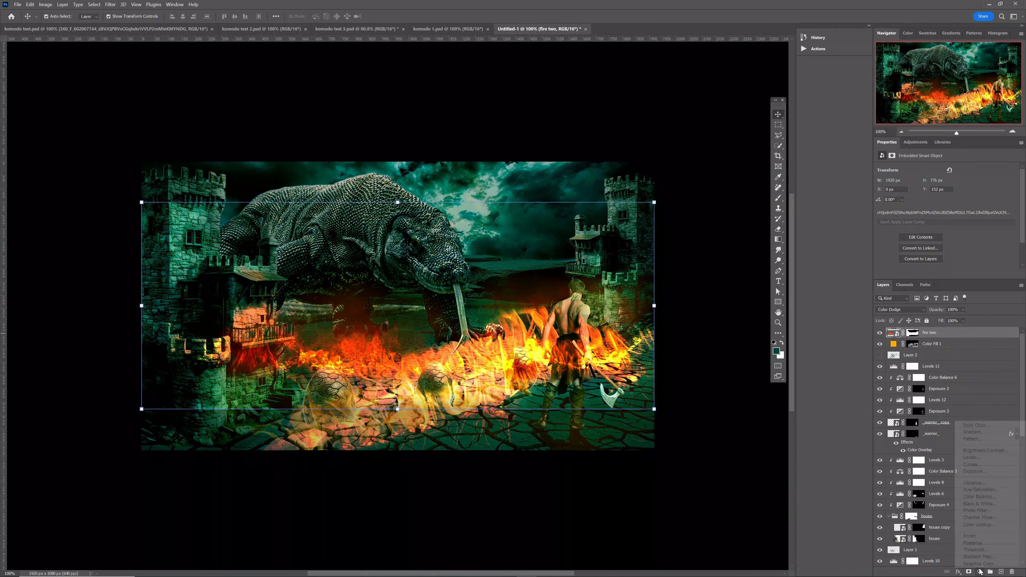
left_click(977, 426)
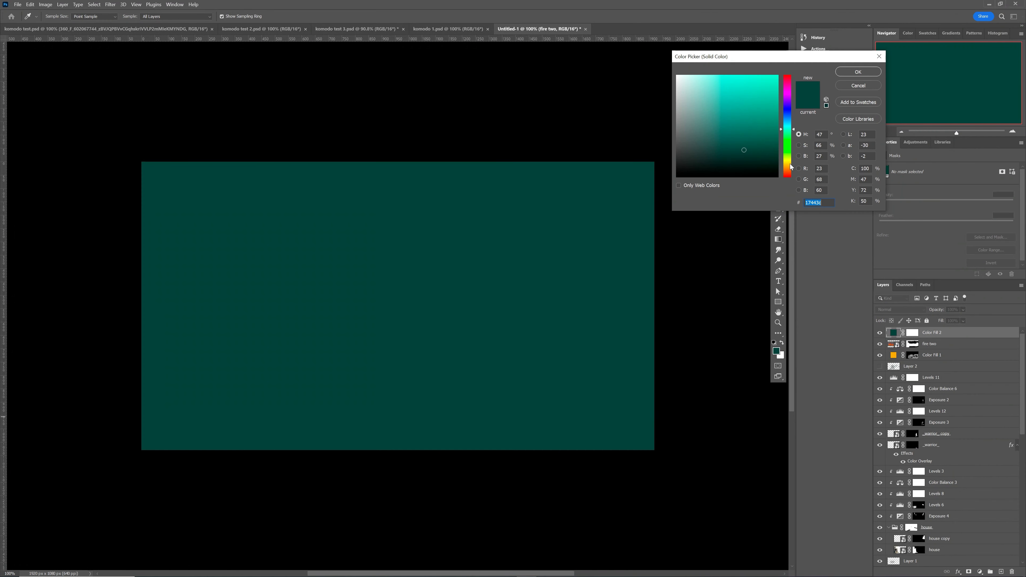
left_click(789, 165)
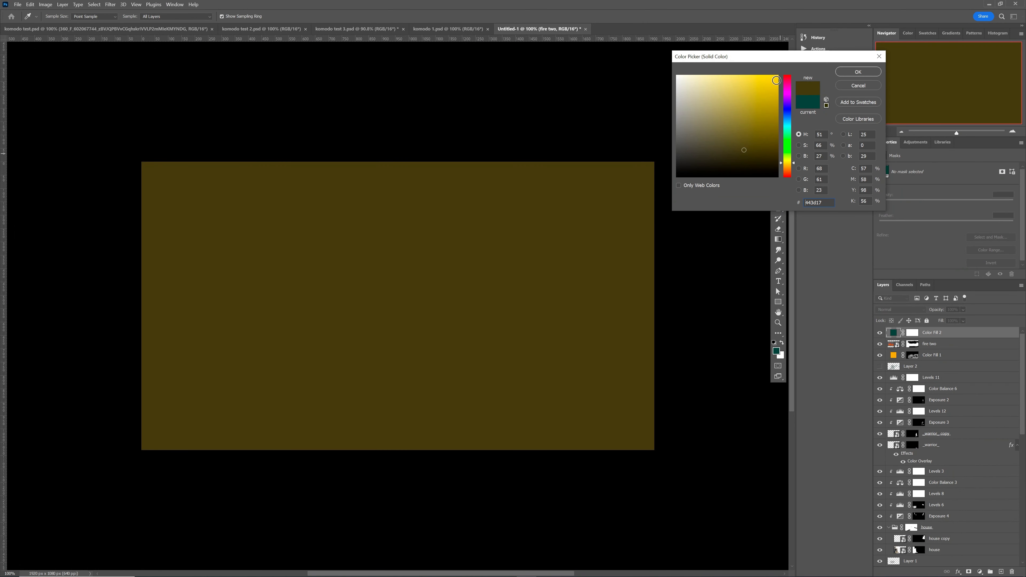
left_click(777, 80)
left_click(858, 72)
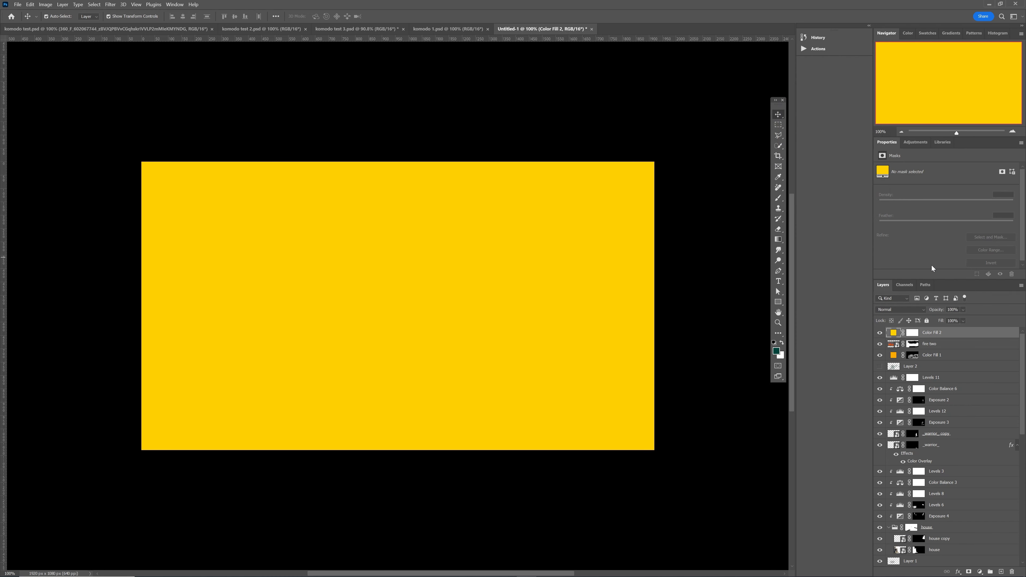
- Lower the yellow fill layer's opacity to 23% and invert its mask to black
left_click(914, 332)
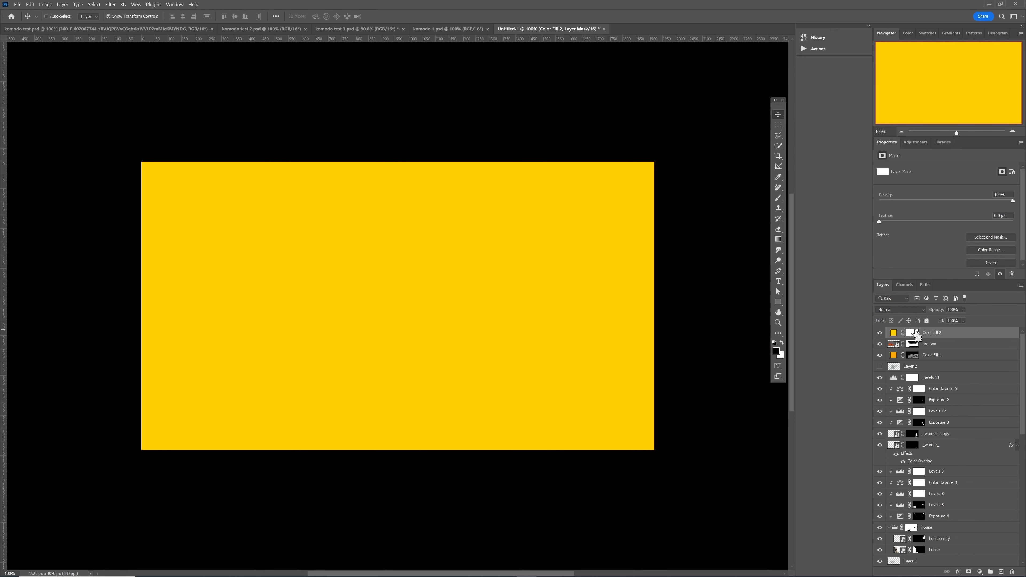
key("ctrl+i")
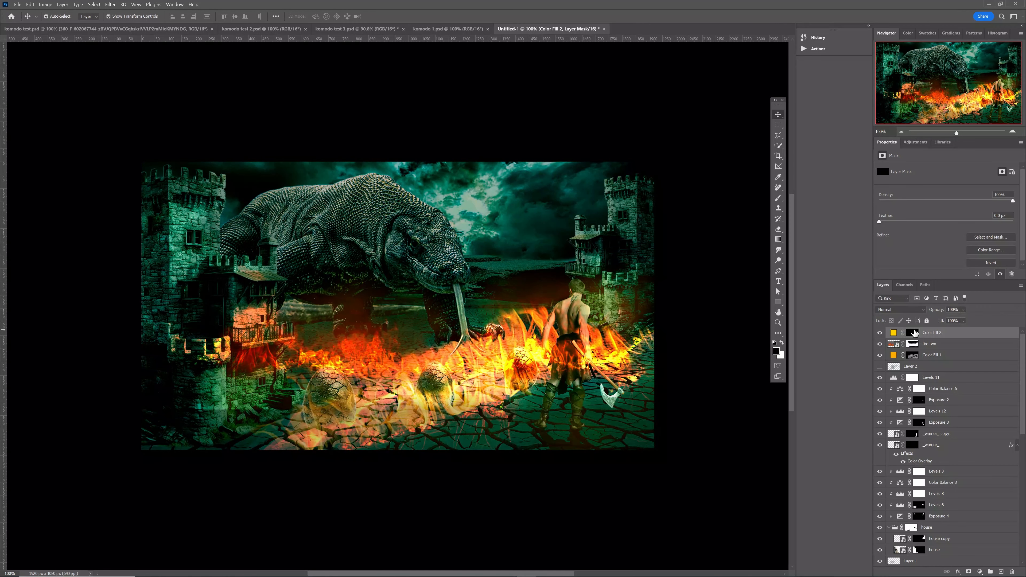
key("ctrl+i")
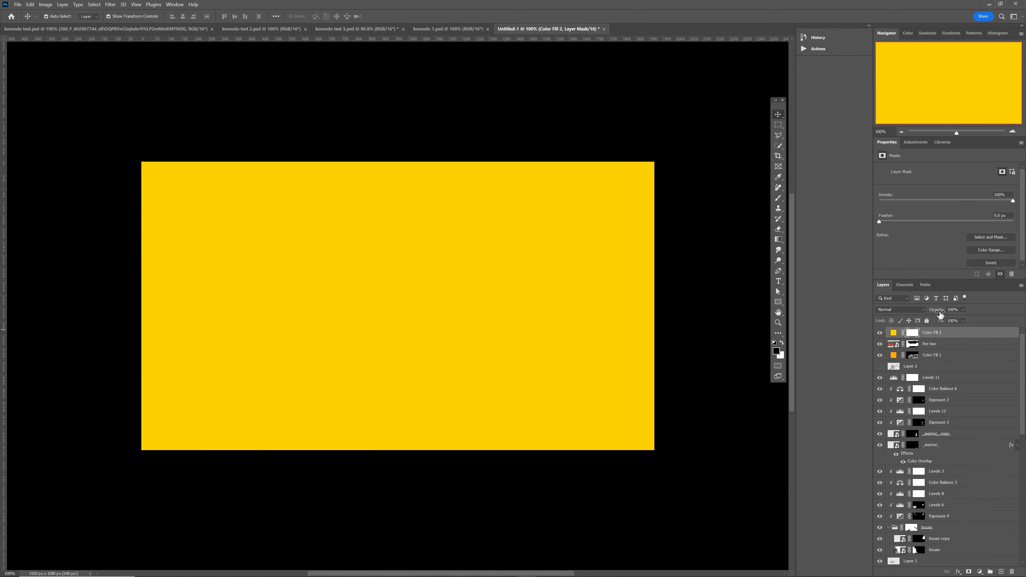
left_click_drag(939, 314, 909, 320)
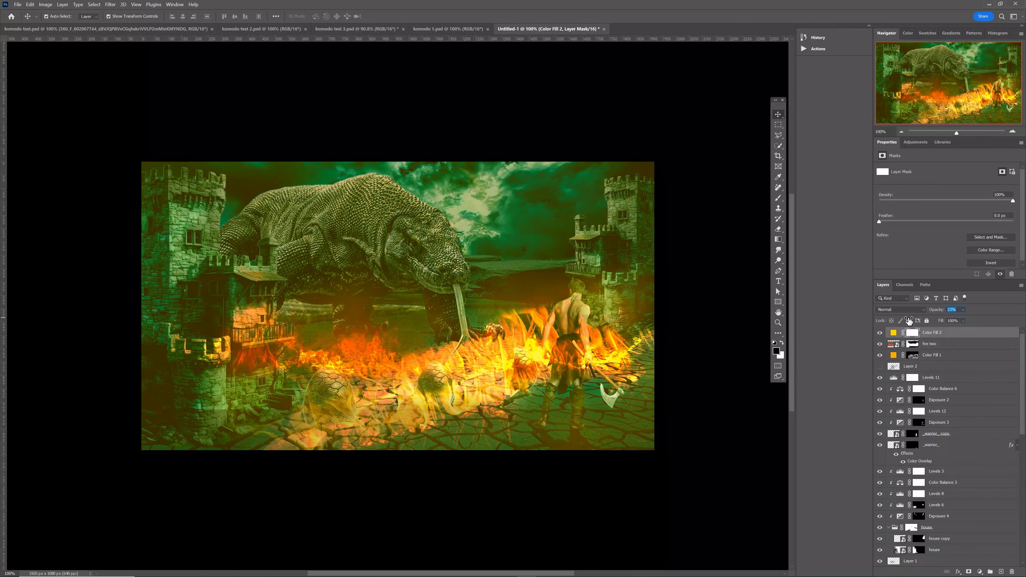
key("ctrl+i")
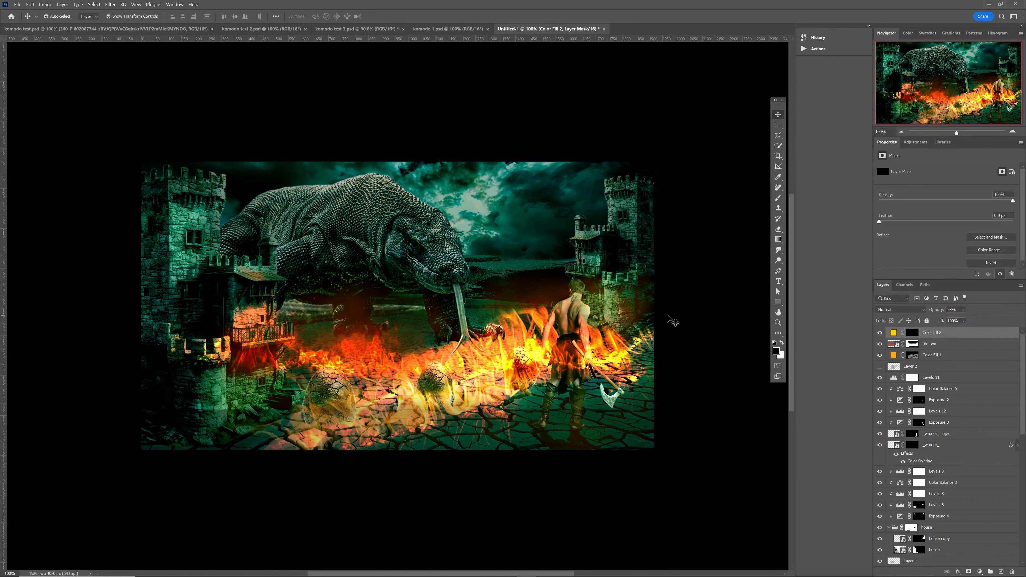
- Set up a white brush at 40% opacity and 41% flow, testing yellow strokes under the komodo's jaw and undoing them
key("b")
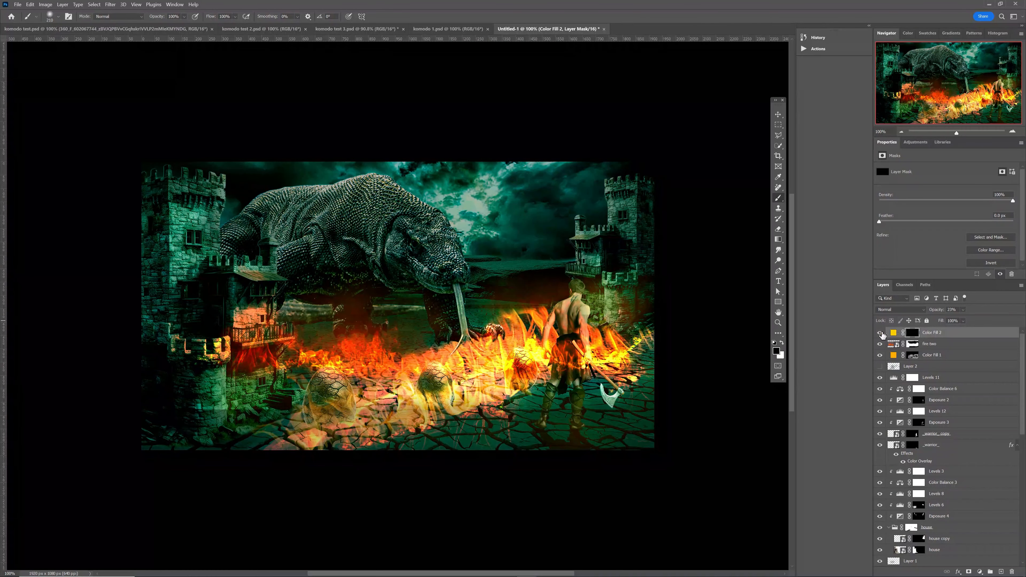
left_click_drag(567, 325, 543, 316)
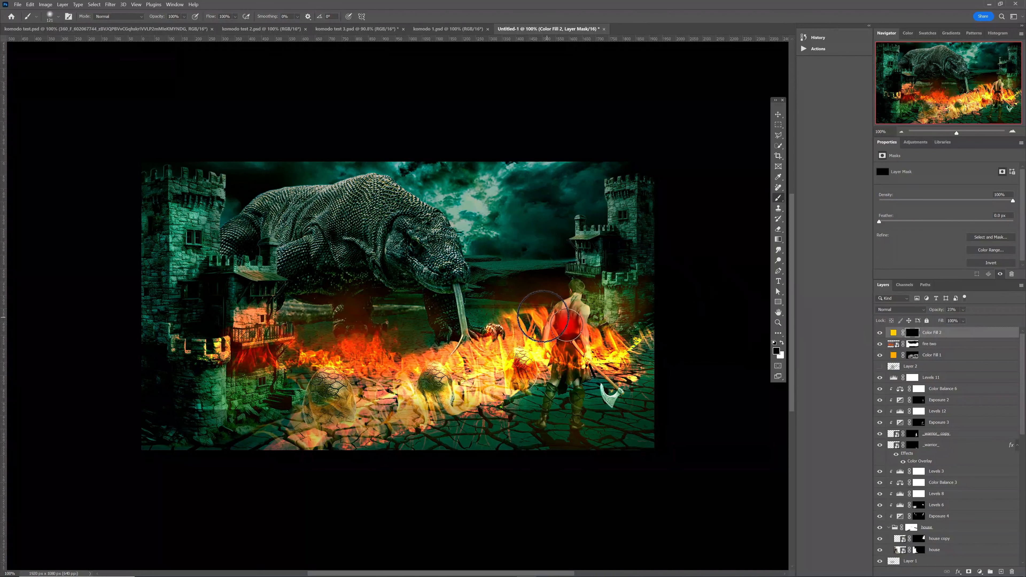
mouse_move(448, 303)
left_mouse_down()
mouse_move(415, 288)
mouse_move(434, 288)
left_mouse_up()
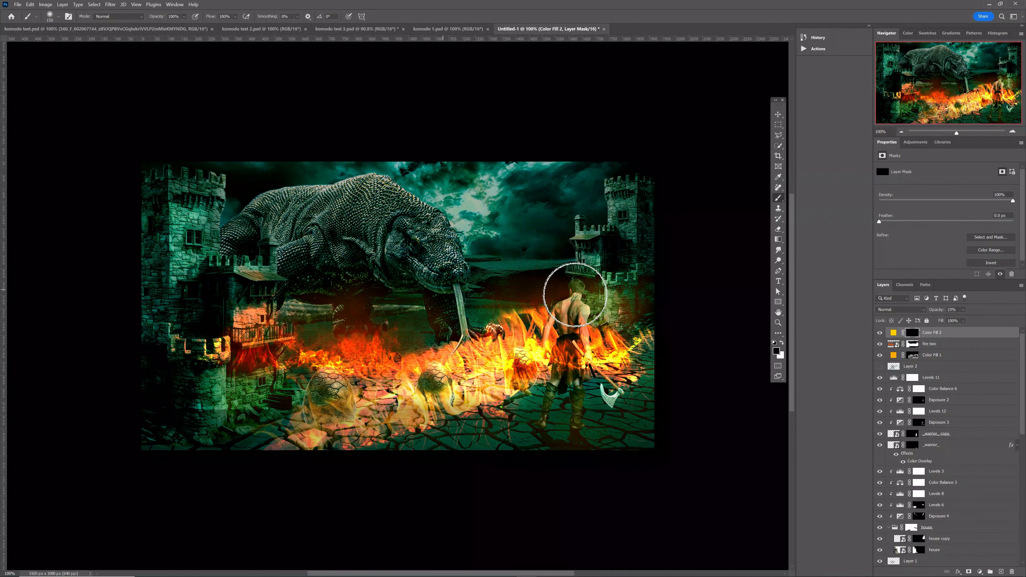
key("x")
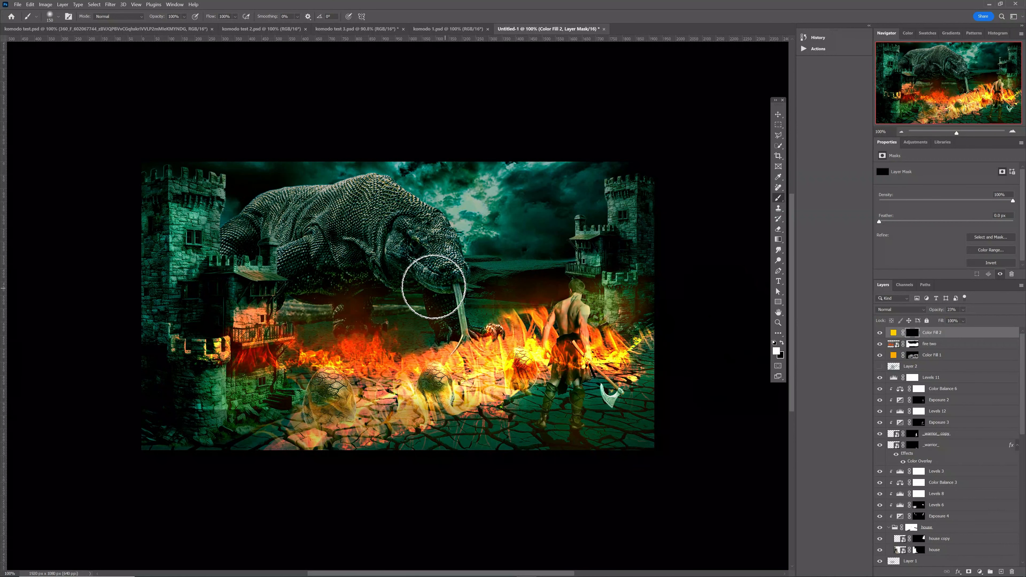
left_click_drag(431, 287, 435, 289)
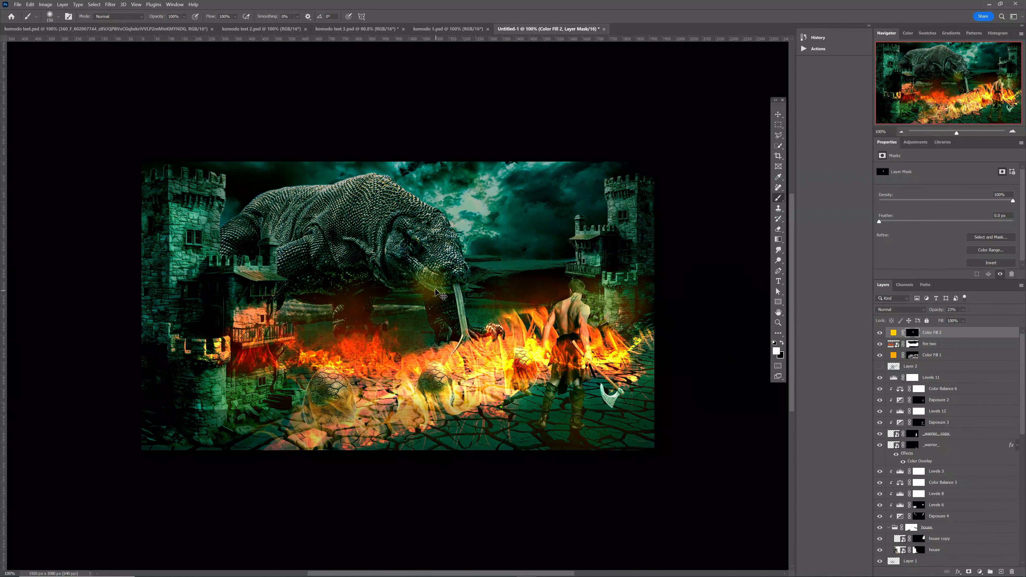
key("ctrl+z")
left_click(184, 16)
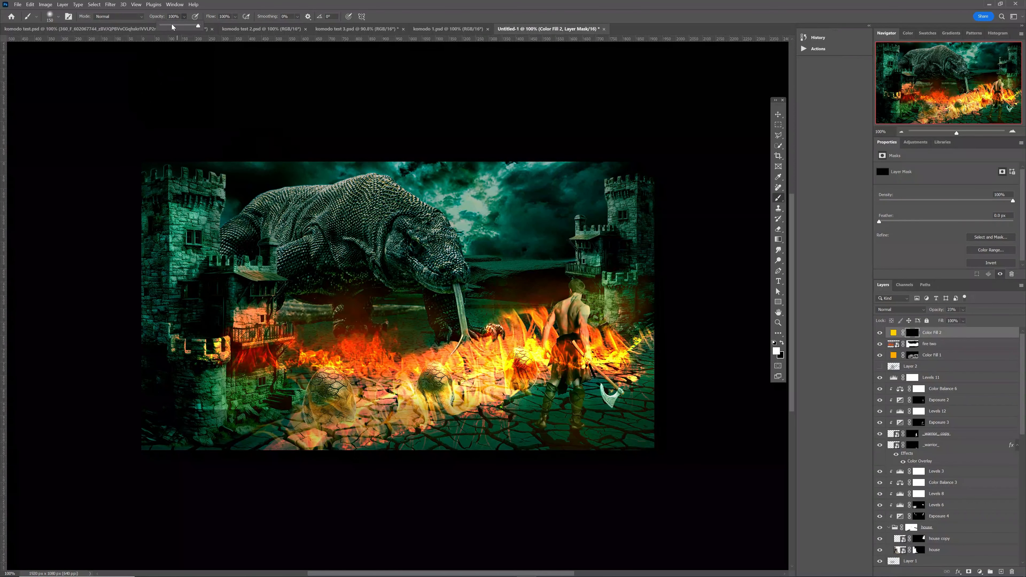
left_click(234, 17)
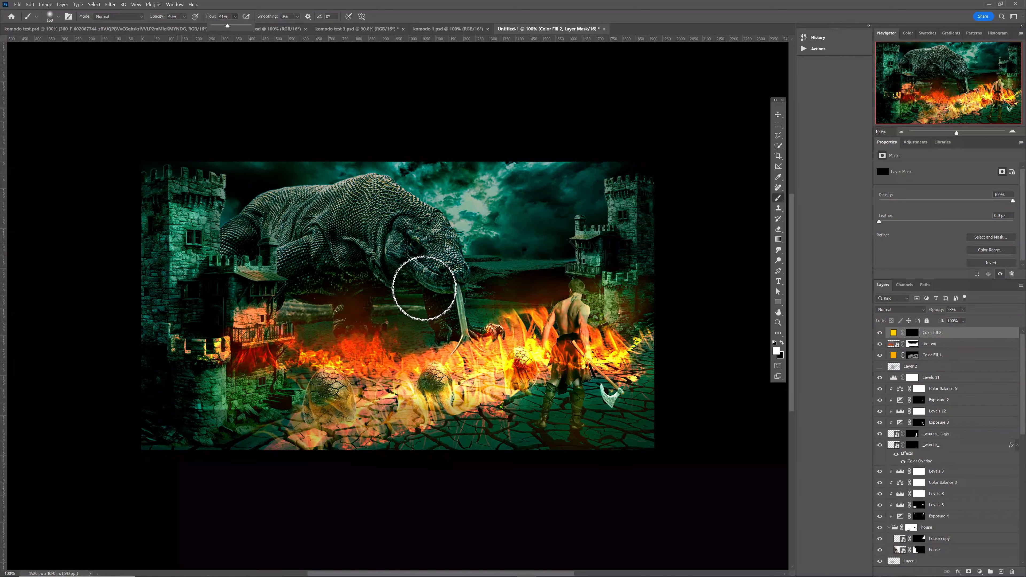
left_click_drag(421, 285, 428, 280)
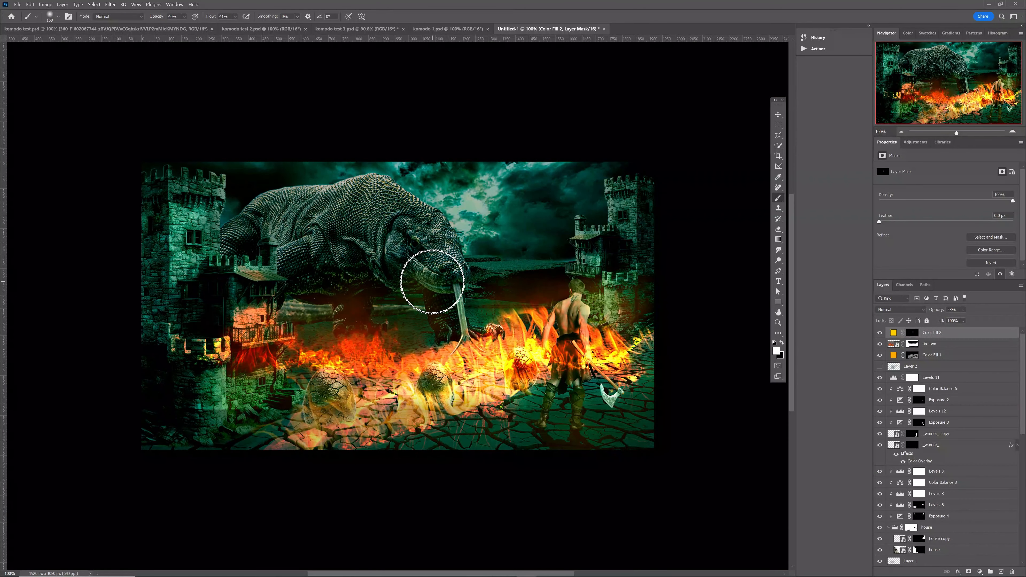
key("ctrl+z")
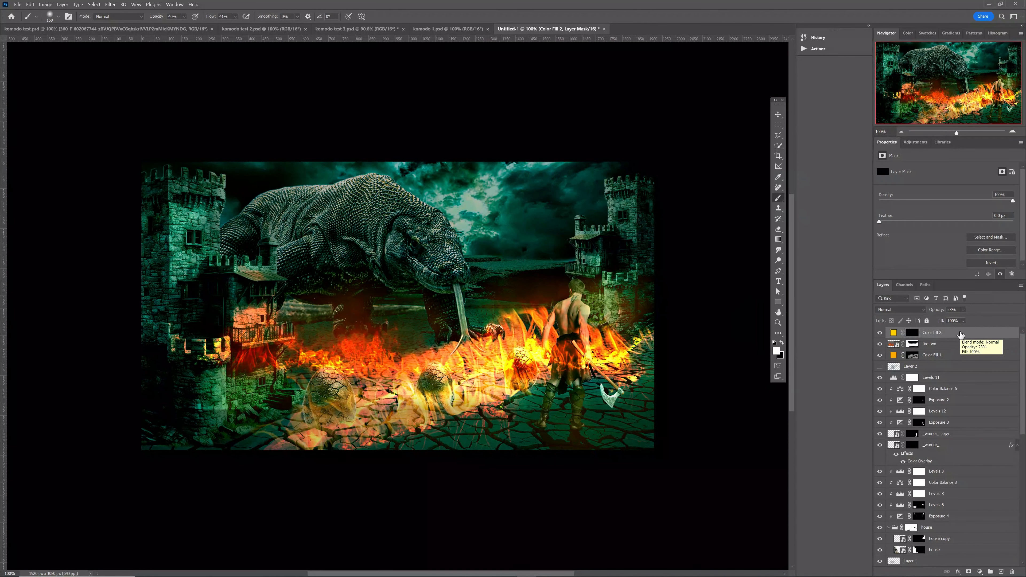
- Move Color Fill 2 directly above the komodo's Exposure 1 layer and clip it, Color Balance 5 and Levels 10 to the komodo
left_click_drag(961, 335, 982, 510)
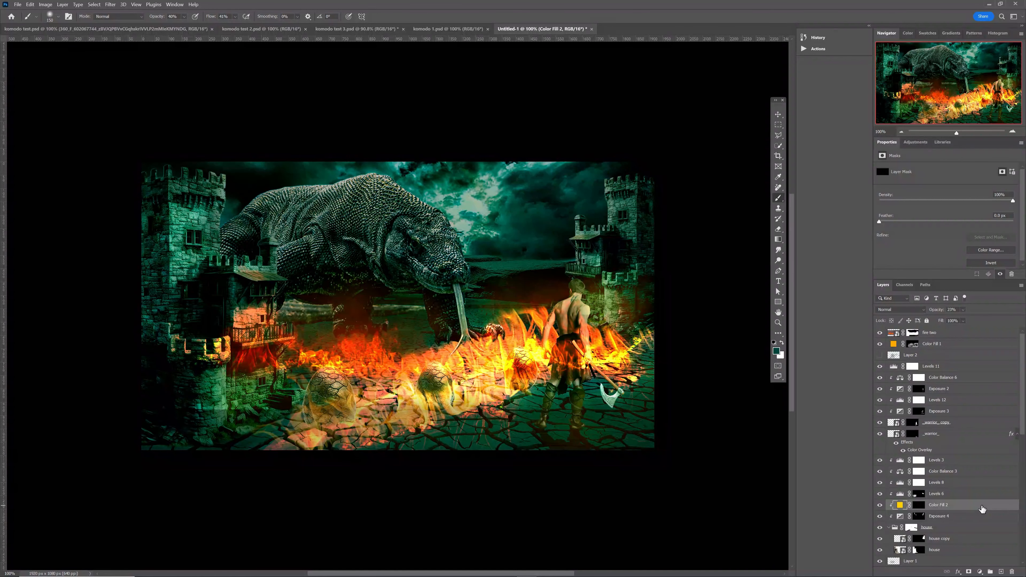
scroll(982, 510, "down", 5)
left_click_drag(955, 394, 961, 482)
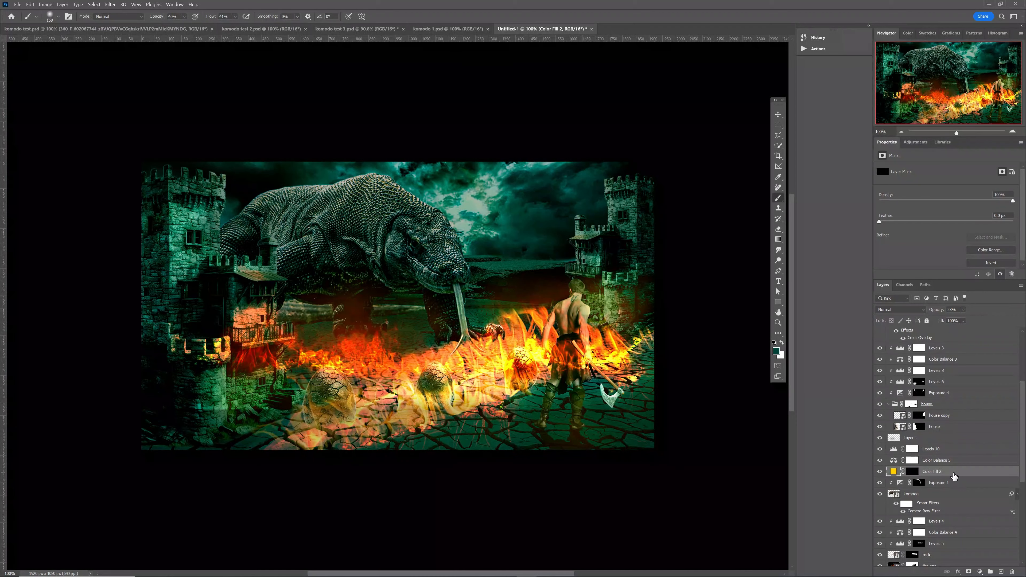
left_click(900, 478, "alt")
left_click(933, 464)
left_click(933, 467, "alt")
left_click(931, 455, "alt")
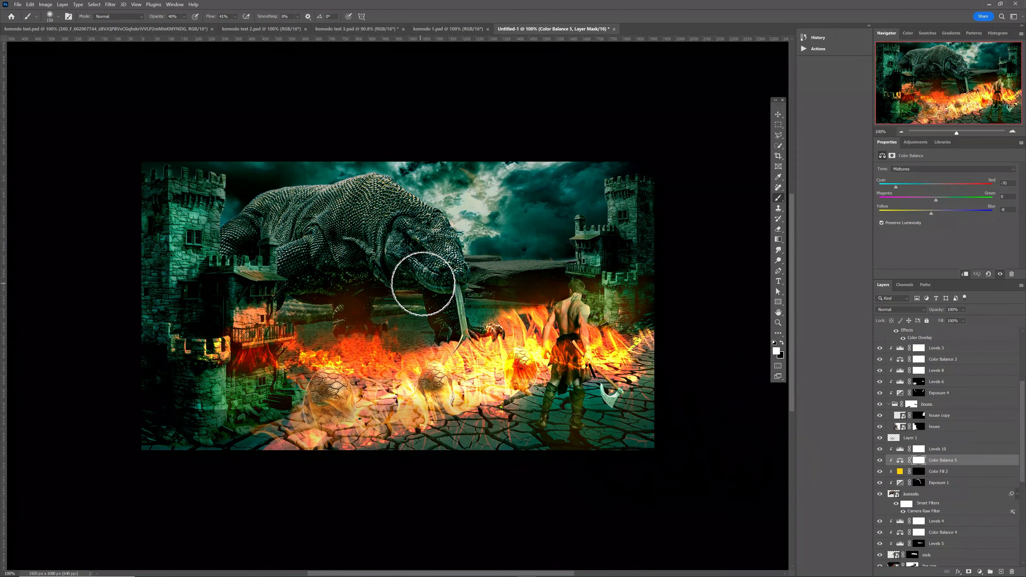
- Paint white on the Color Fill 2 mask to add yellow firelight along the komodo's jaw, tongue, belly and front leg
key("alt+bracketleft")
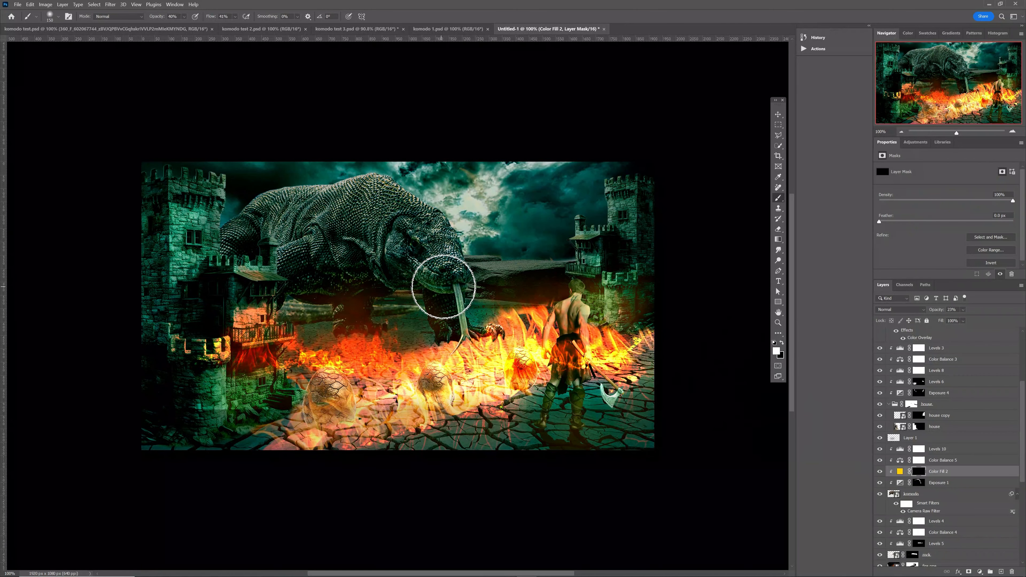
mouse_move(454, 289)
left_mouse_down()
mouse_move(465, 270)
mouse_move(421, 282)
left_mouse_up()
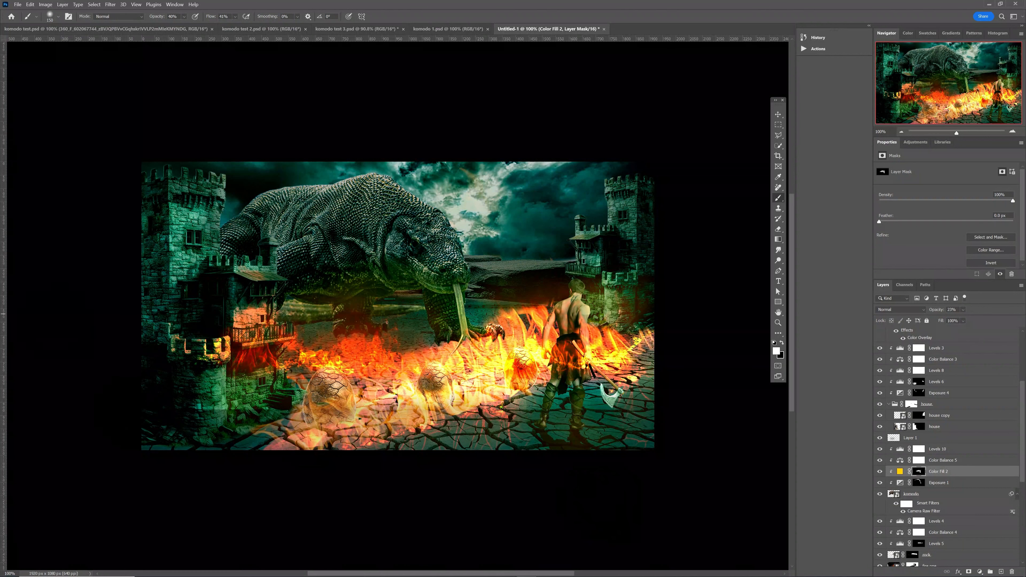
- Place the flying birds image above the fire two layer and set its blend mode to Color Burn
left_click_drag(2, 236, 531, 247)
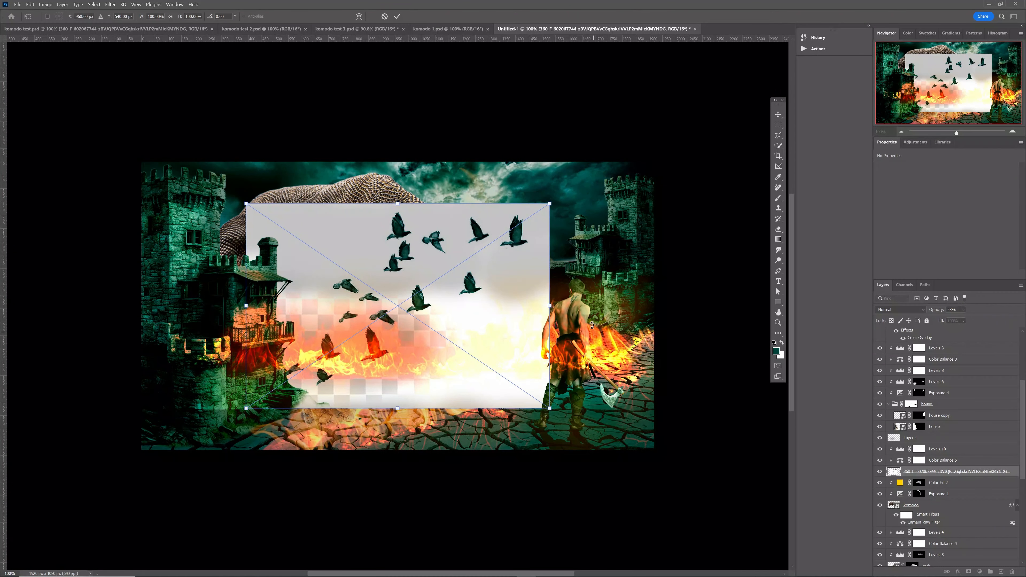
left_click(384, 16)
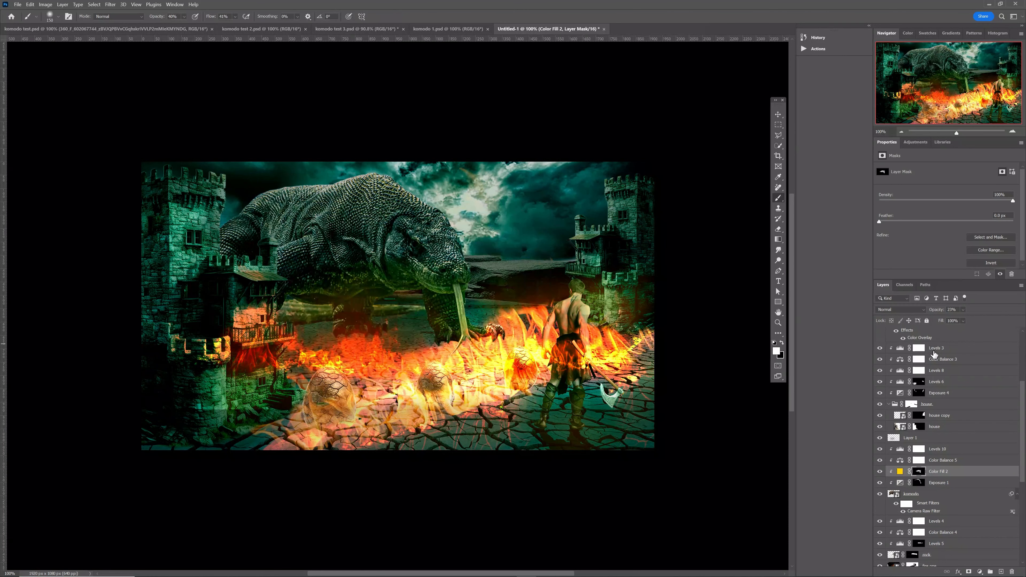
scroll(932, 348, "up", 5)
left_click(939, 335)
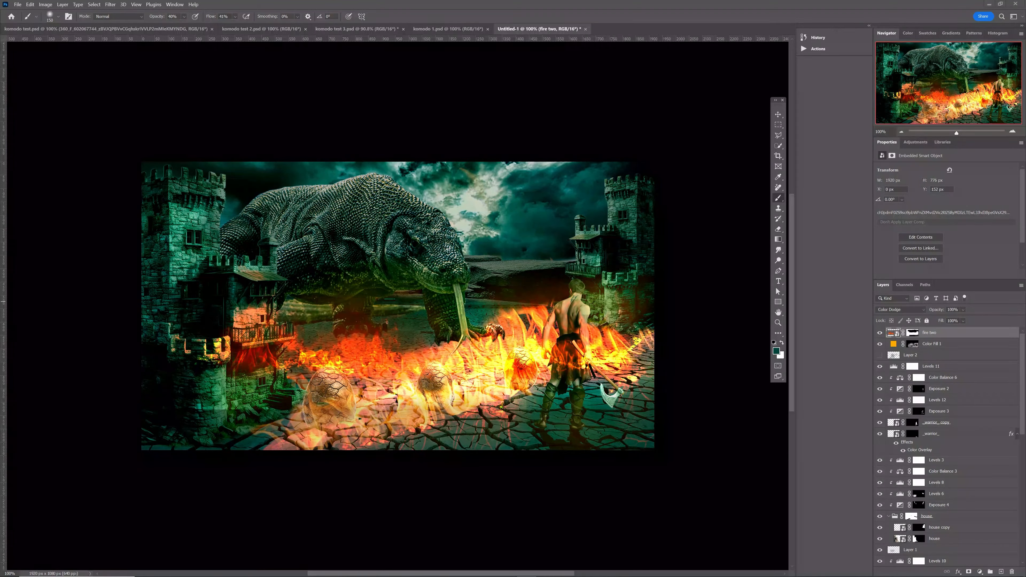
left_click_drag(1, 223, 481, 233)
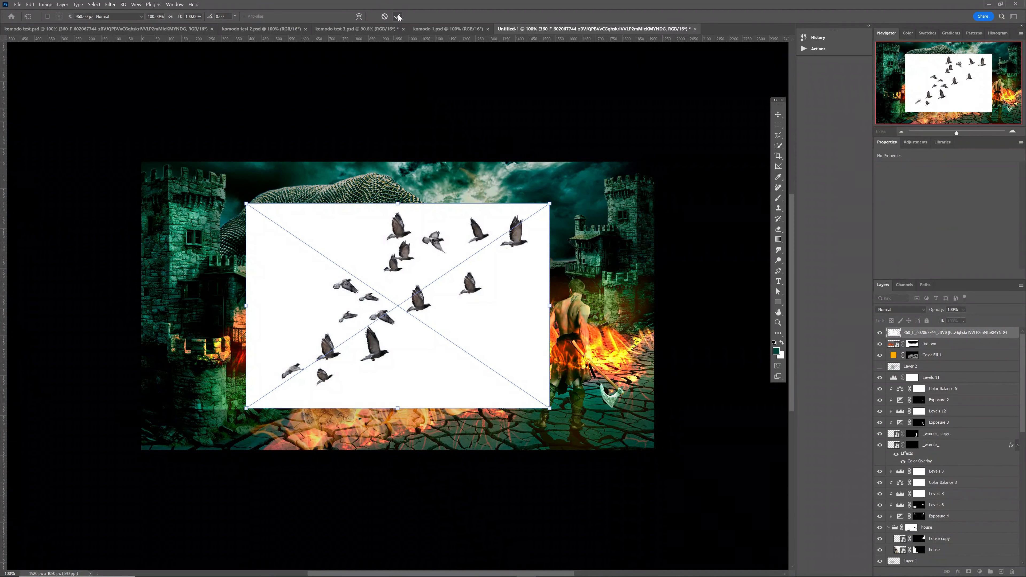
left_click(398, 17)
left_click(897, 311)
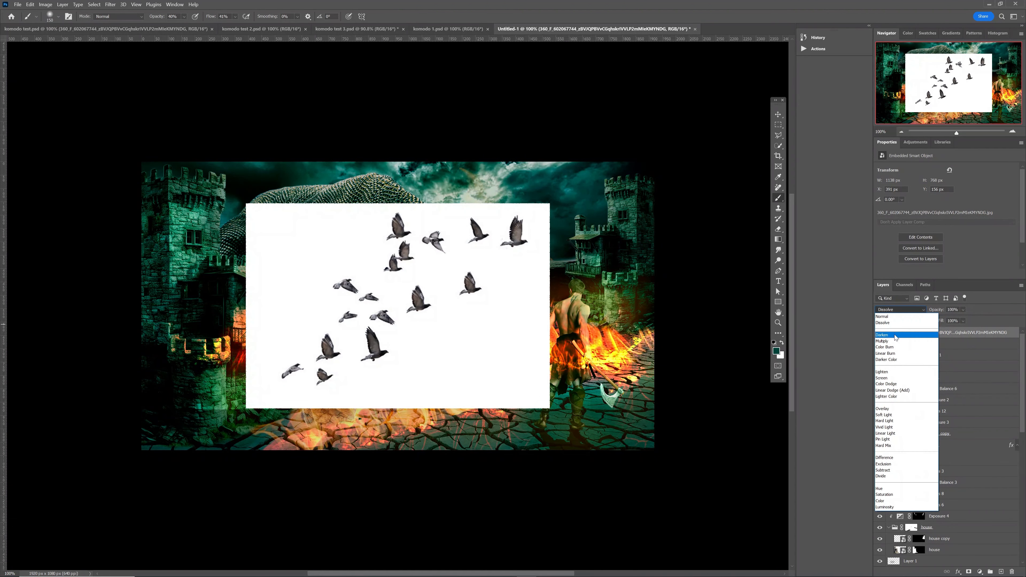
left_click(896, 347)
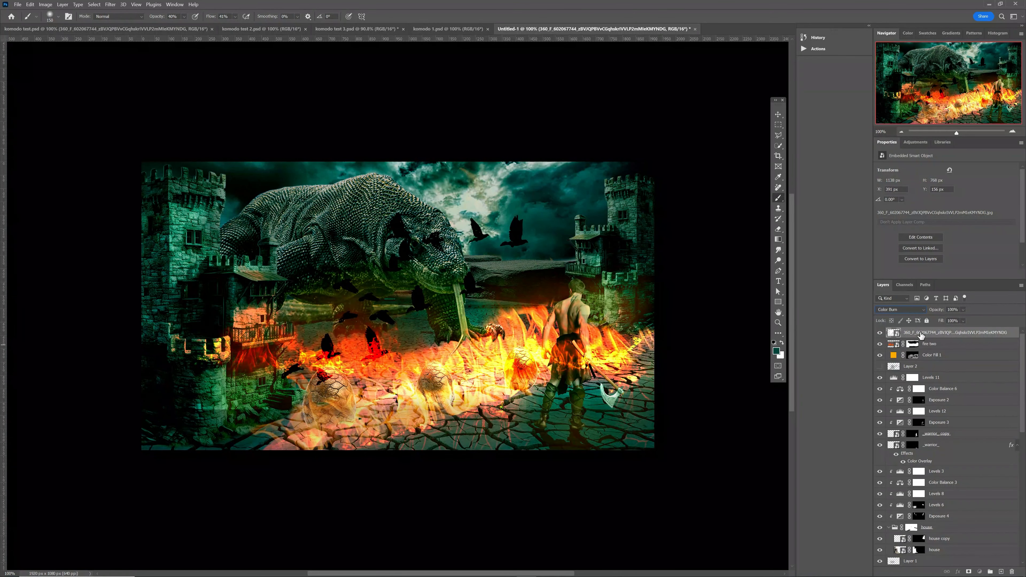
- Scale the birds to about 378 × 255 px, place them in the sky beside the komodo's head, and lower their layer opacity to 53%
key("v")
left_click_drag(549, 202, 401, 303)
left_click_drag(337, 359, 501, 221)
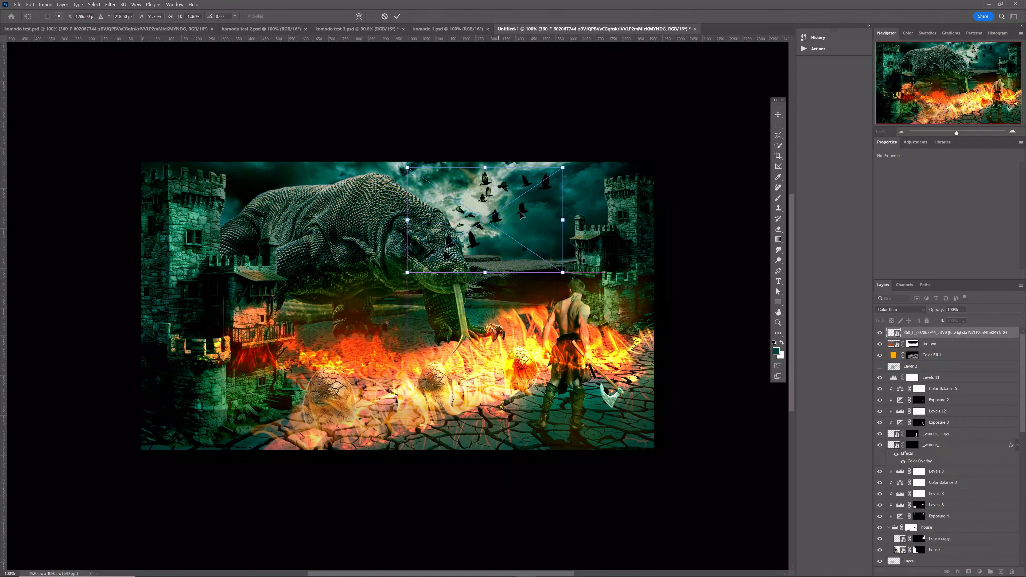
left_click_drag(564, 169, 508, 205)
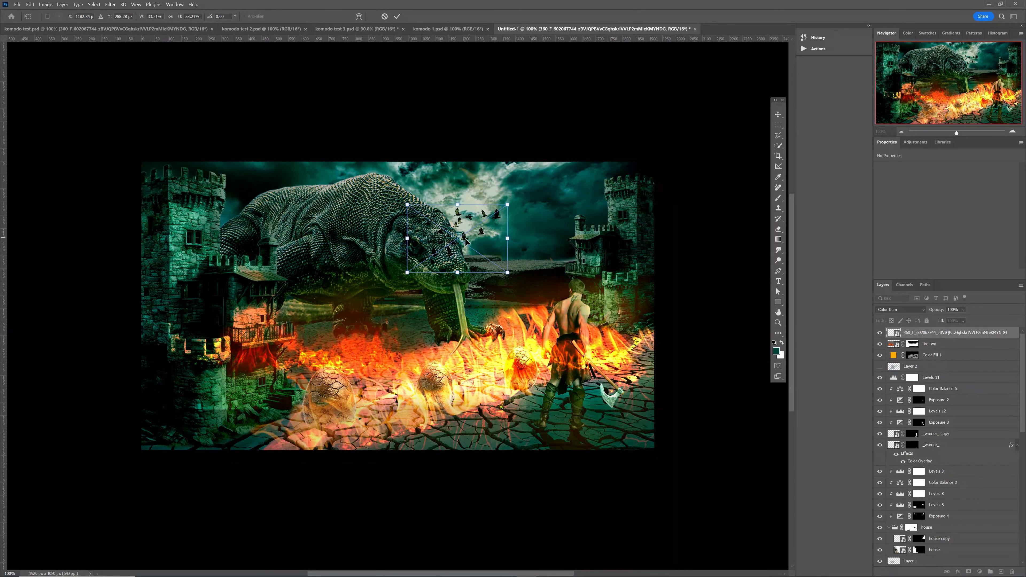
left_click_drag(467, 242, 514, 206)
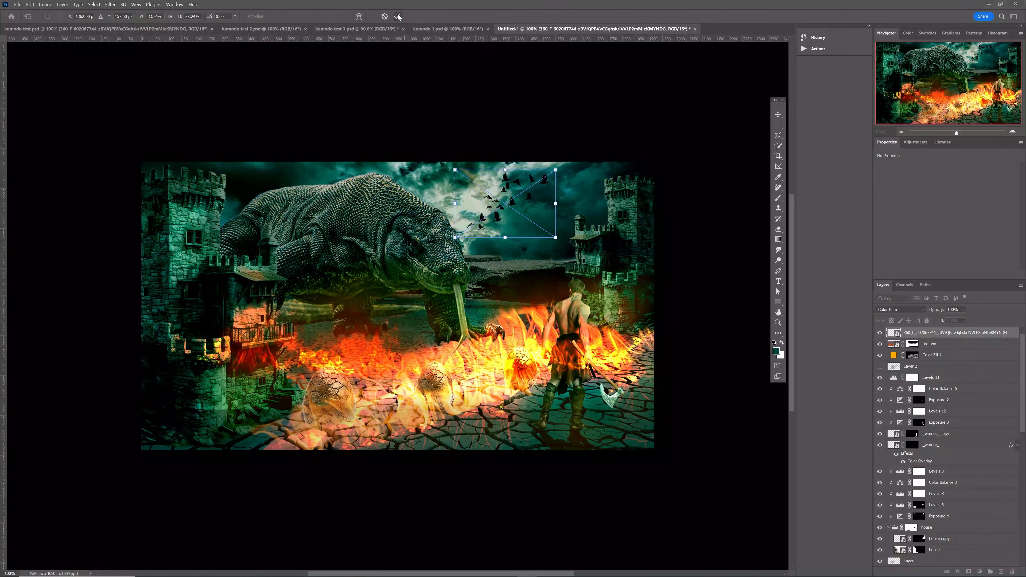
left_click(398, 16)
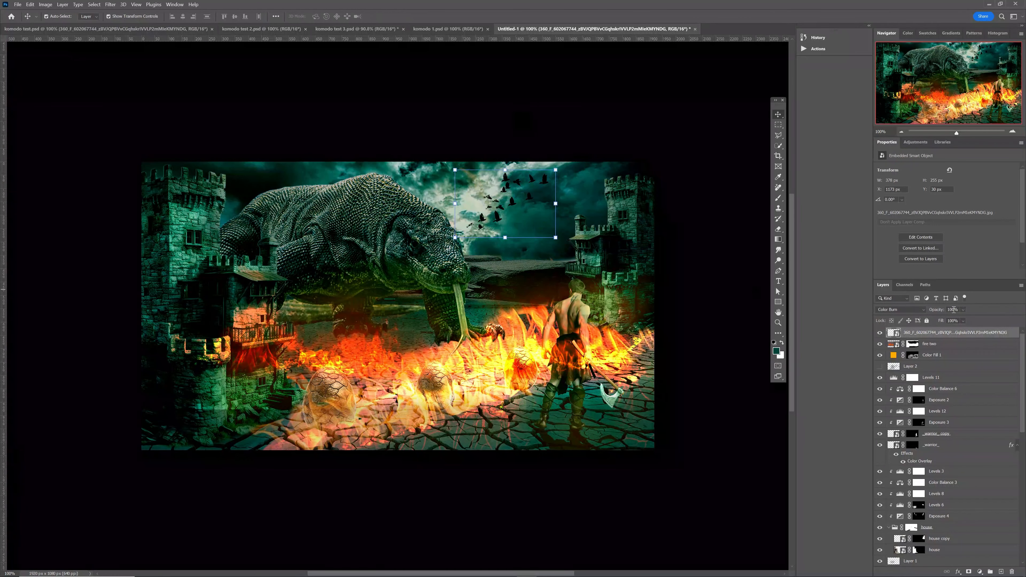
left_click_drag(942, 310, 936, 314)
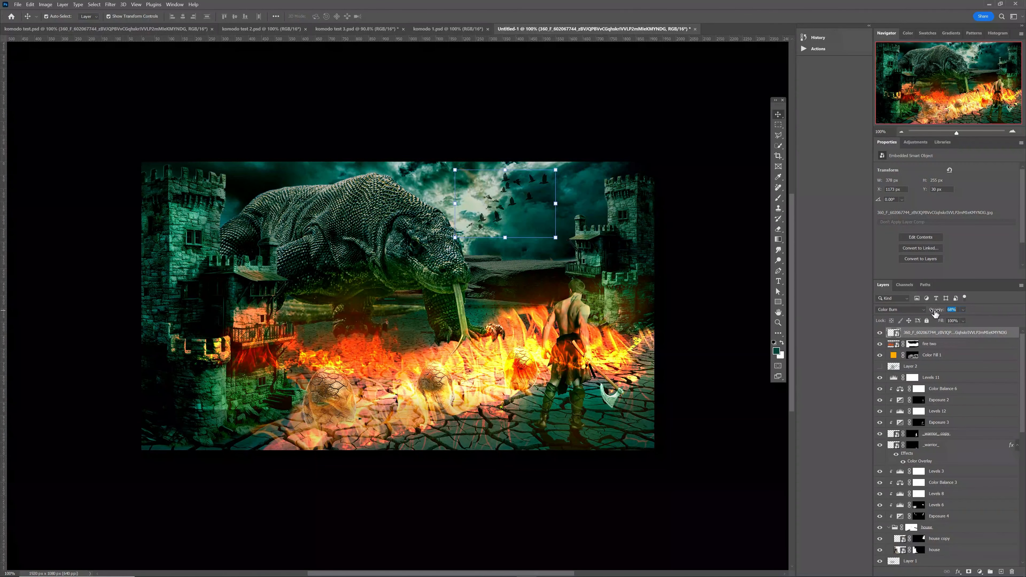
left_click(714, 350)
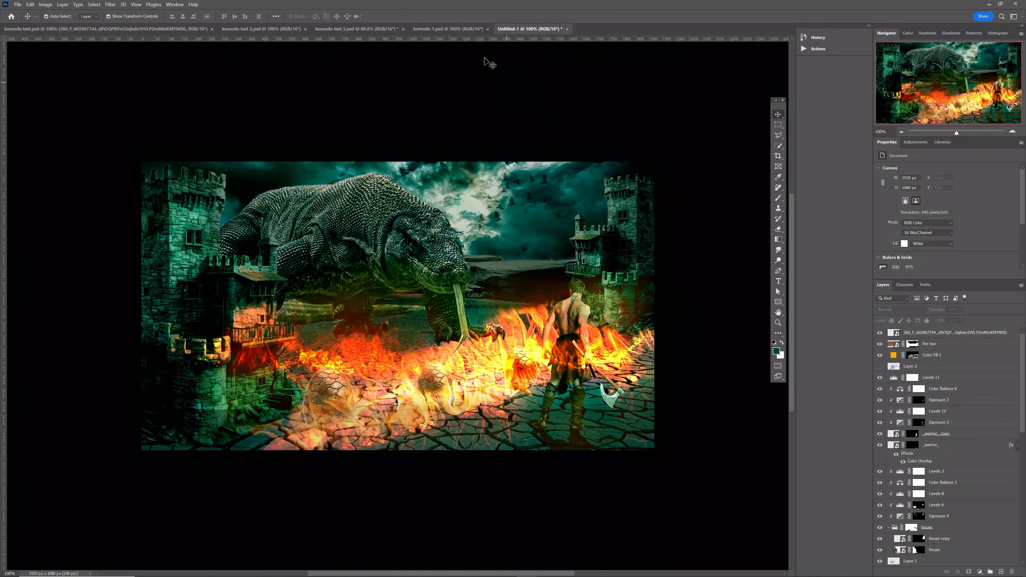
- Stamp all visible layers into a new layer above the birds and convert it to a smart object
left_click(465, 30)
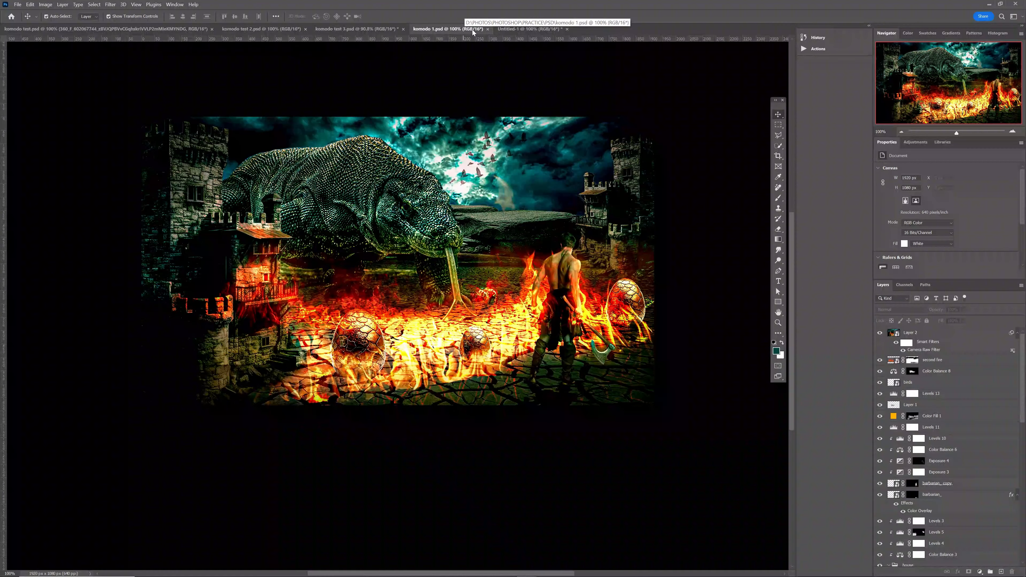
key("ctrl+Tab")
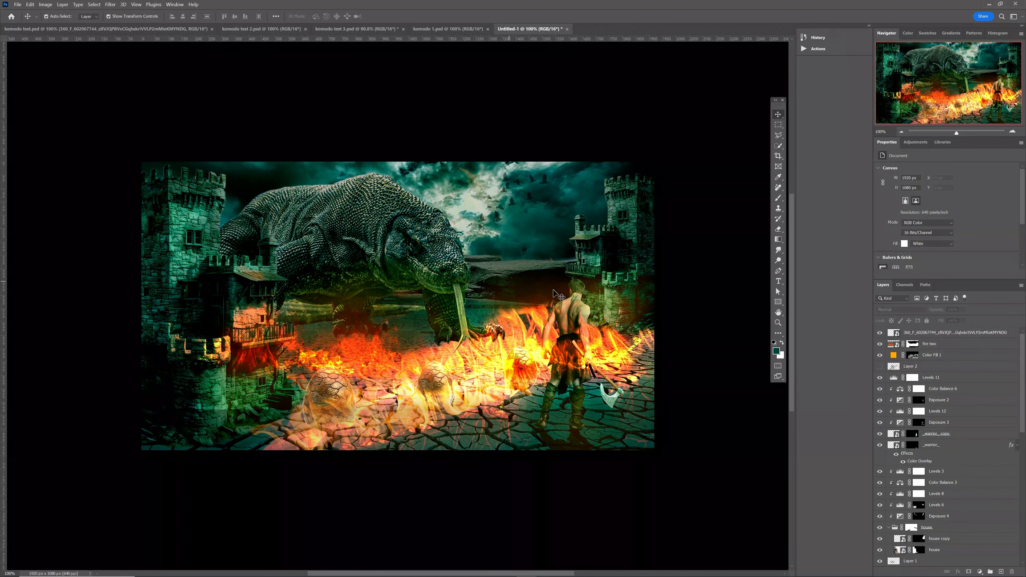
left_click(939, 334)
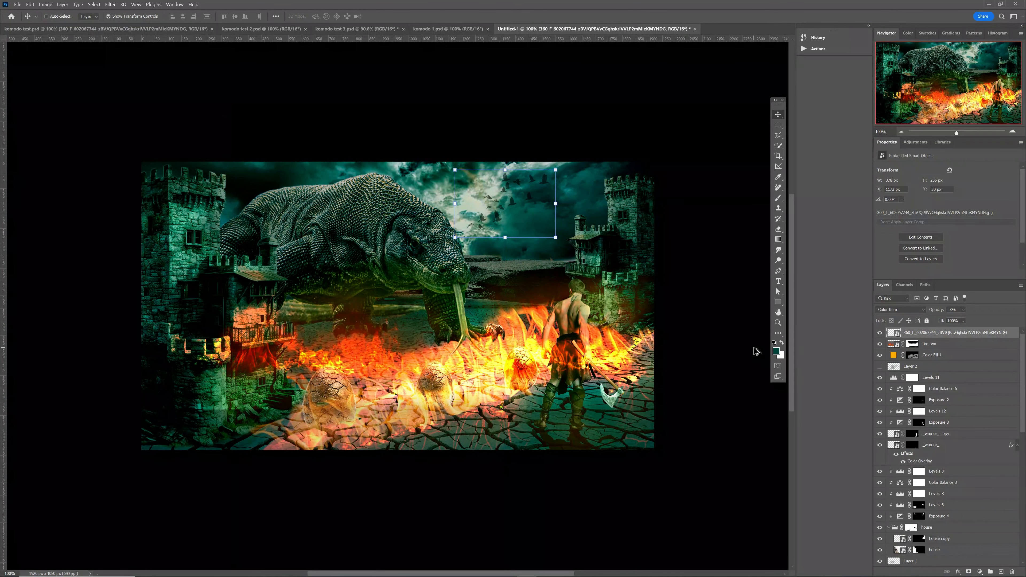
key("ctrl+shift+alt+e")
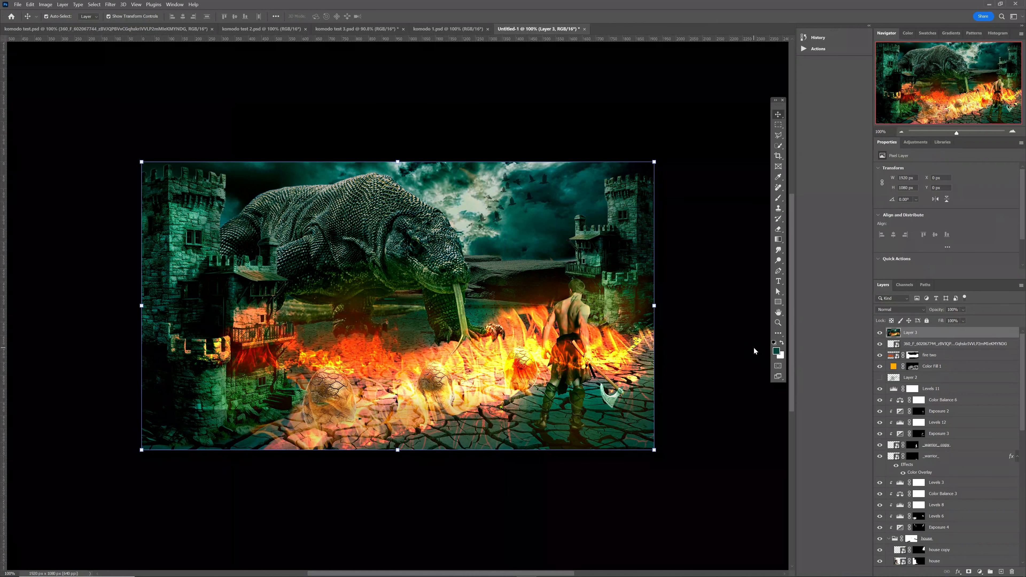
right_click(918, 333)
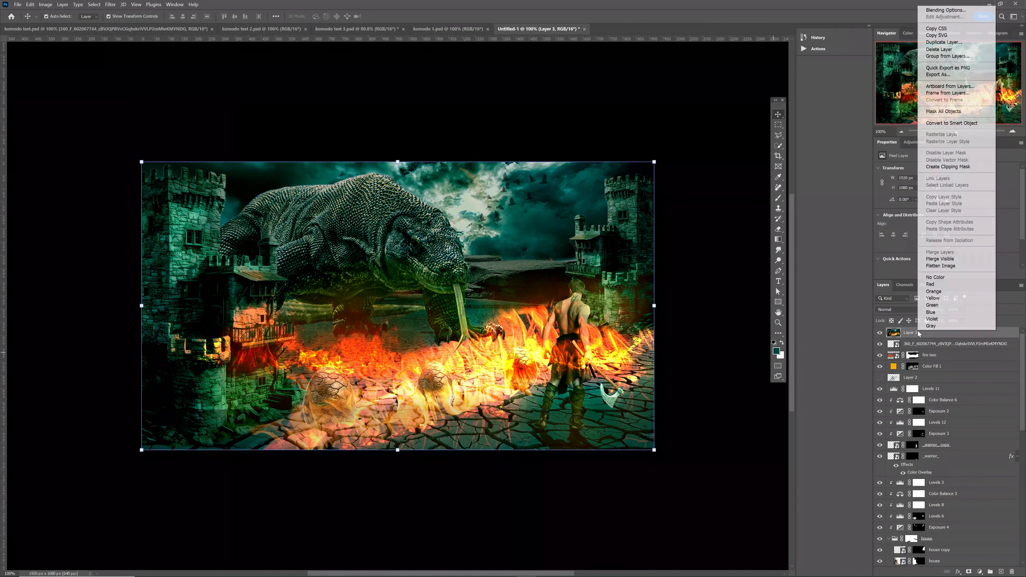
left_click(952, 123)
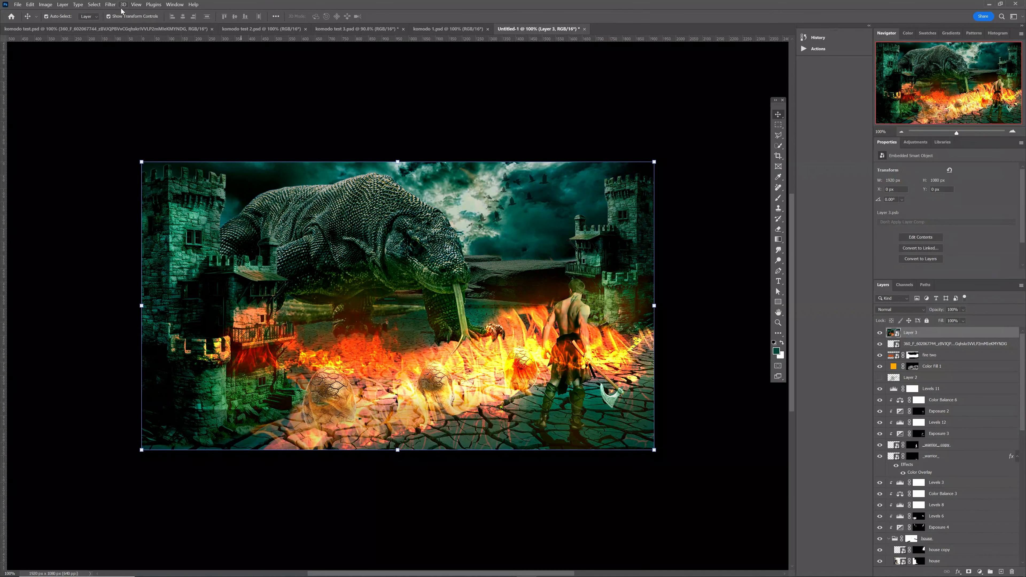
- Open the Camera Raw Filter in before/after view and set Exposure +0.35, Contrast +50, Highlights -28, Shadows +16 and Blacks -53
left_click(111, 5)
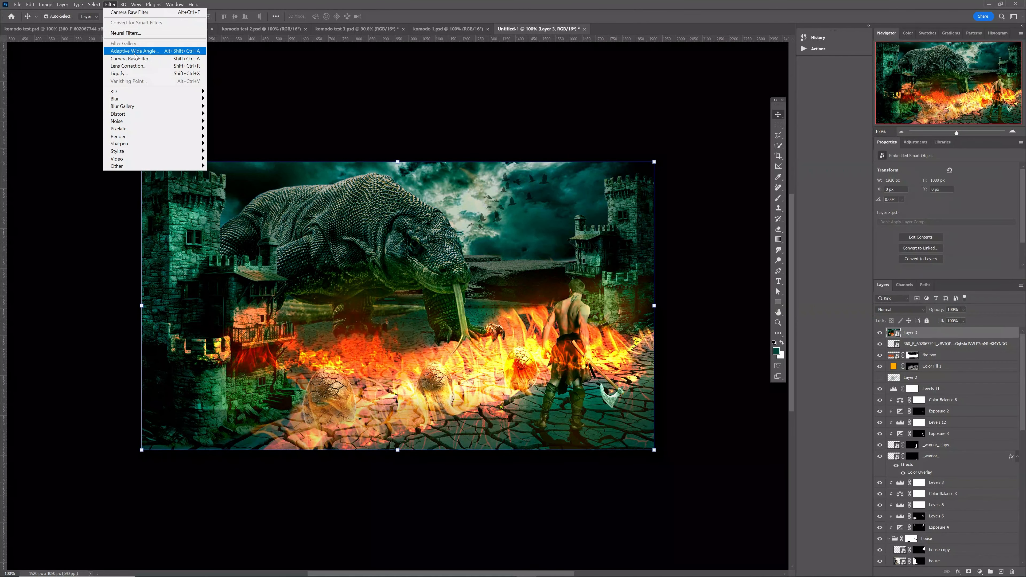
key("Escape")
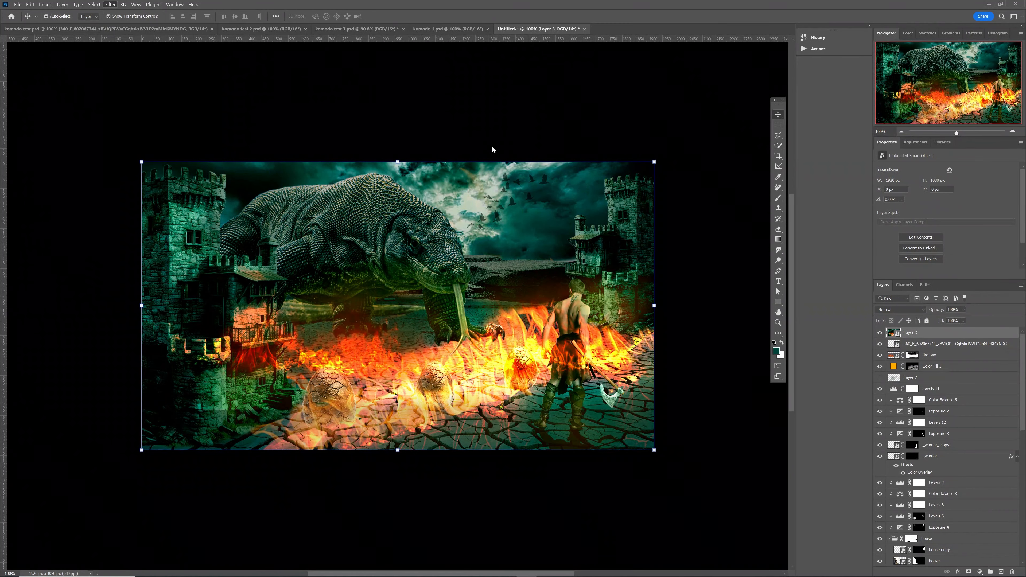
key("ctrl+shift+a")
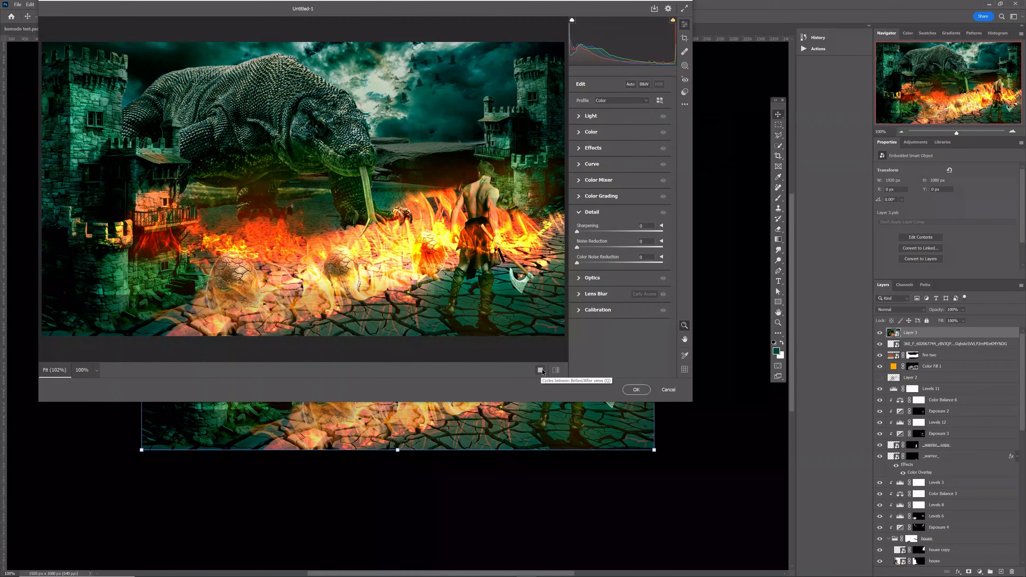
left_click(541, 370)
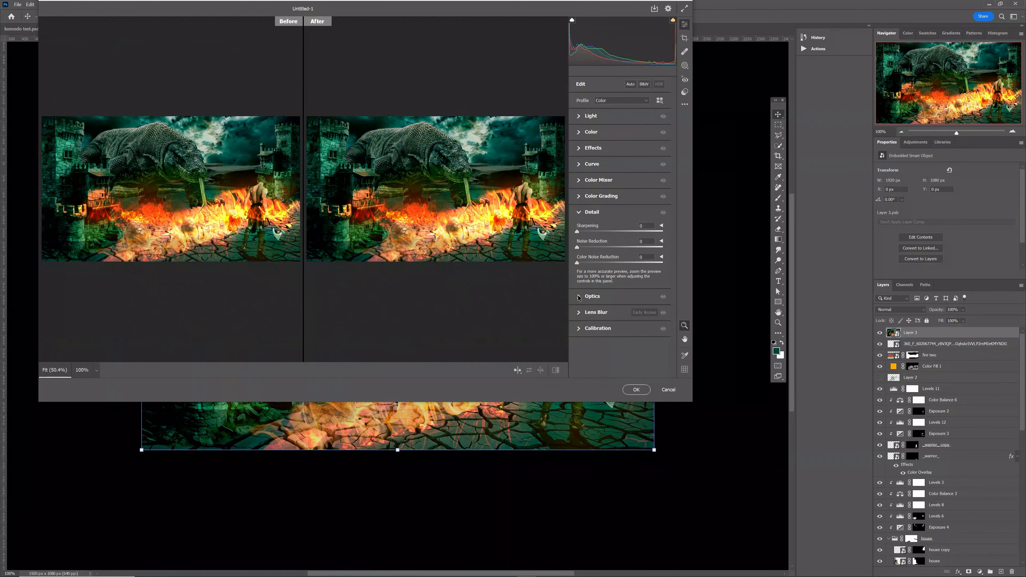
left_click(582, 117)
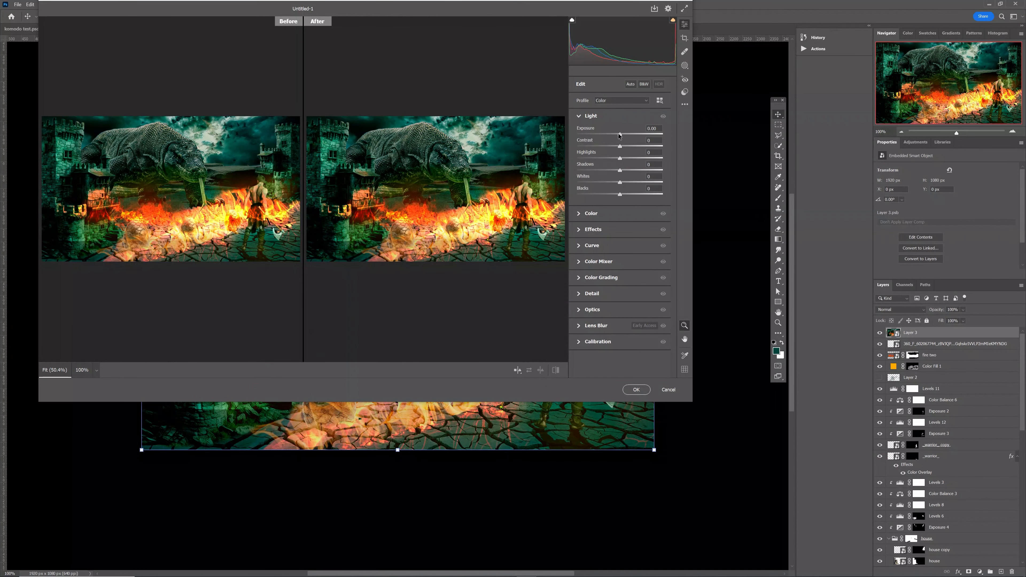
left_click_drag(620, 136, 623, 136)
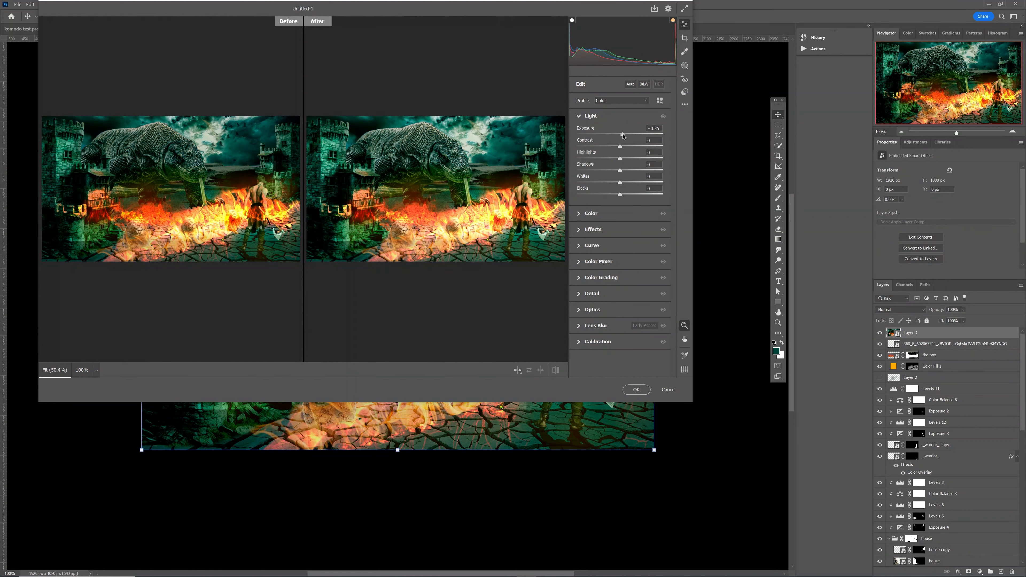
left_click_drag(620, 146, 642, 148)
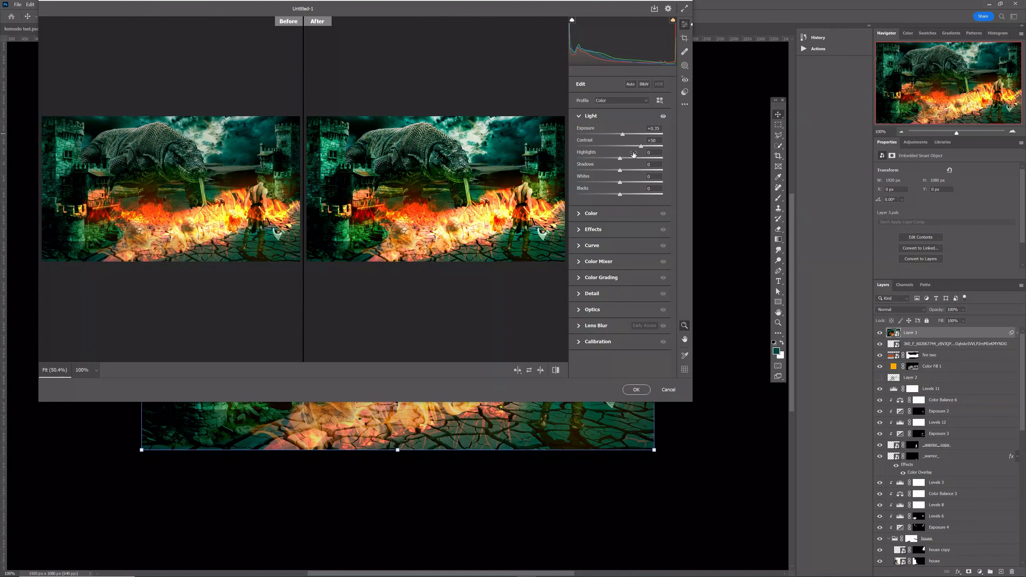
mouse_move(621, 158)
left_mouse_down()
mouse_move(611, 160)
mouse_move(622, 171)
left_mouse_up()
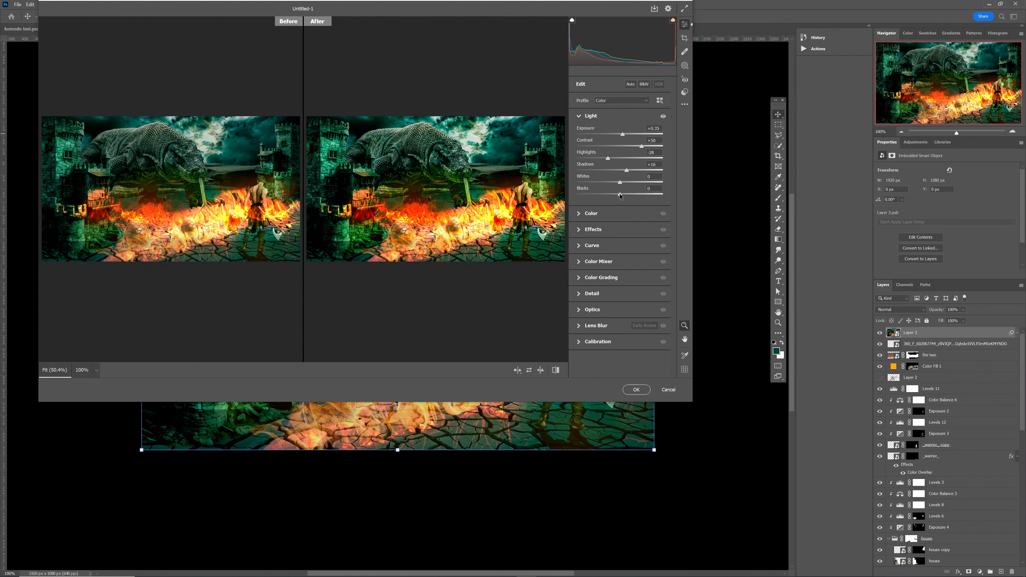
left_click_drag(620, 196, 598, 197)
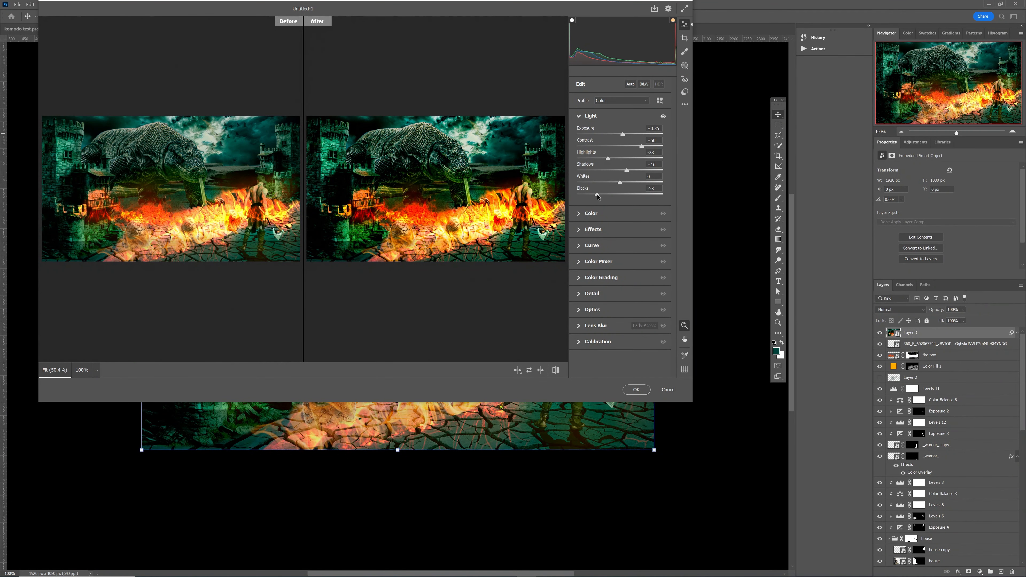
- Cool the image with a Temperature of -14 and raise the Vibrance slightly
left_click(578, 214)
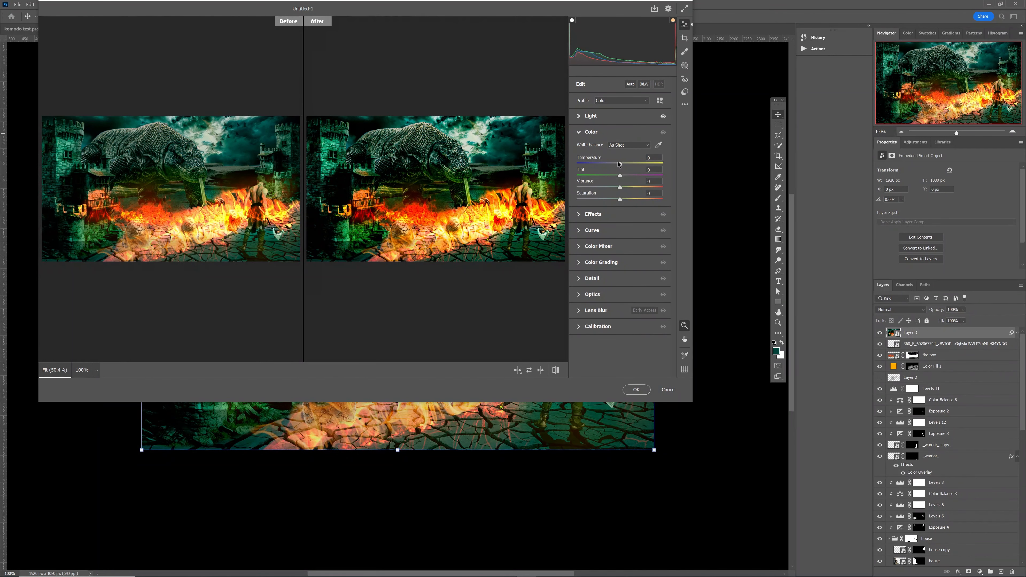
left_click_drag(620, 164, 613, 167)
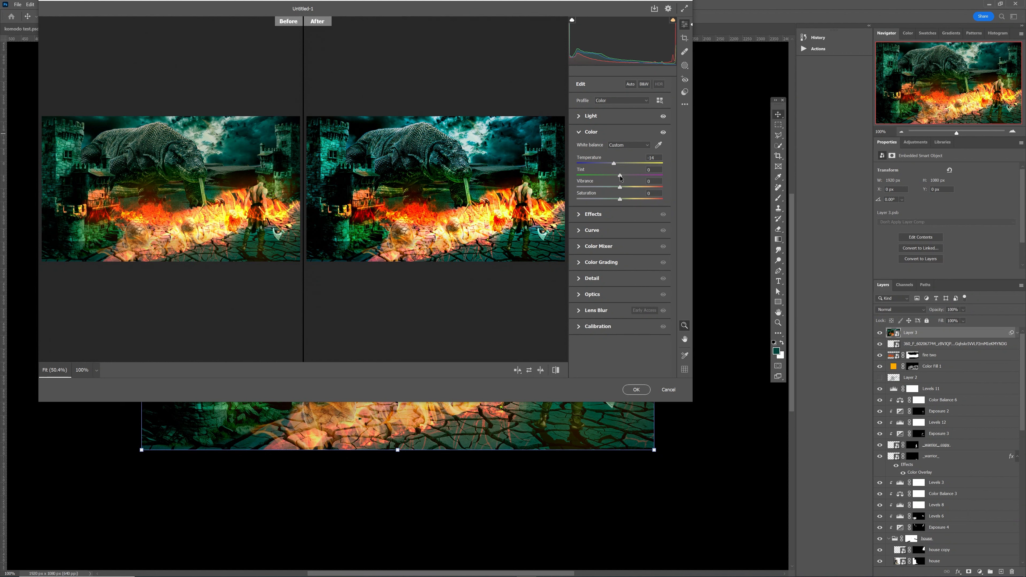
left_click_drag(620, 177, 619, 166)
left_click_drag(620, 187, 624, 188)
- Set the Camera Raw effects to Texture +37, Clarity +36 and Vignette -24
left_click(578, 215)
left_click_drag(620, 166, 639, 181)
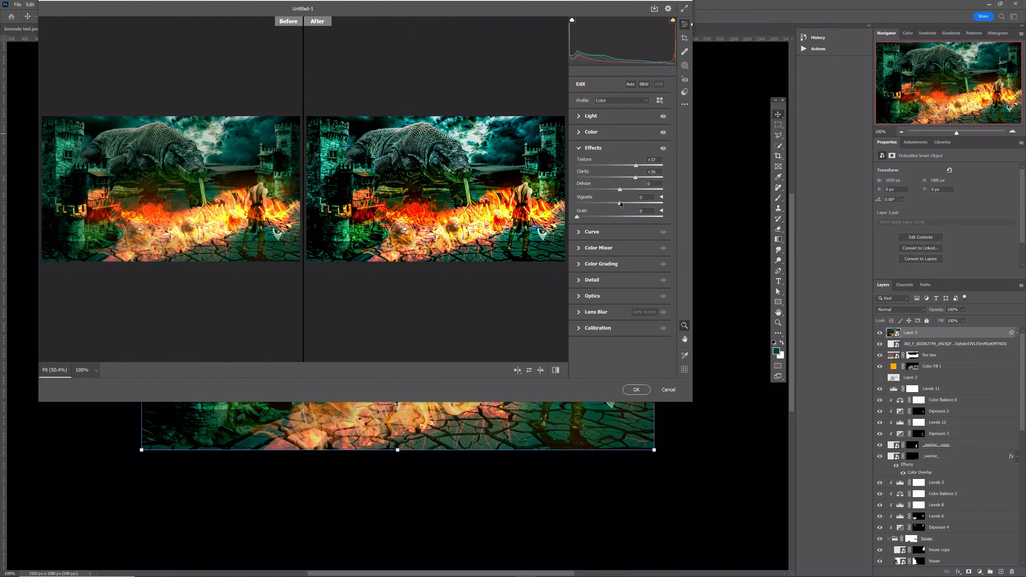
left_click_drag(618, 205, 614, 204)
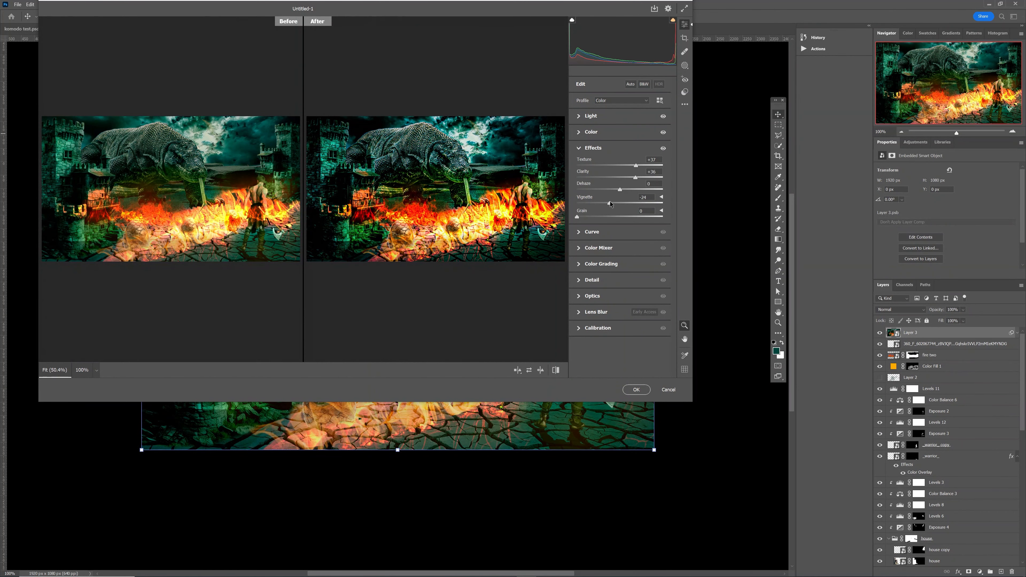
- Adjust the upper part of the tone curve slightly and lower the luminance of the oranges a little in the Color Mixer
left_click(580, 233)
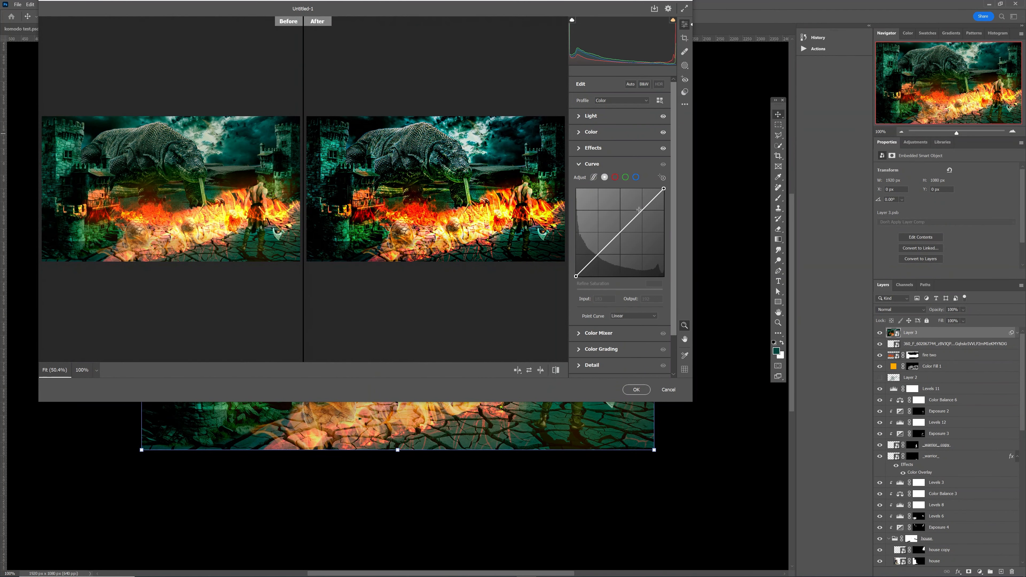
left_click_drag(645, 208, 645, 210)
left_click(579, 333)
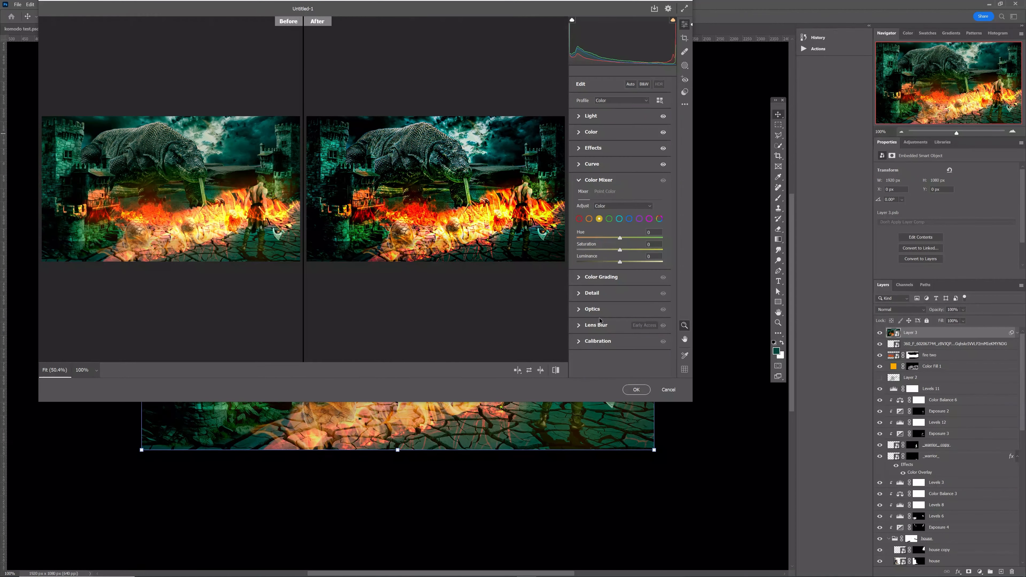
left_click(589, 219)
mouse_move(620, 262)
left_mouse_down()
mouse_move(633, 261)
mouse_move(617, 264)
left_mouse_up()
- Add sharpening to the image and apply the Camera Raw Filter to the stamped layer
left_click(580, 294)
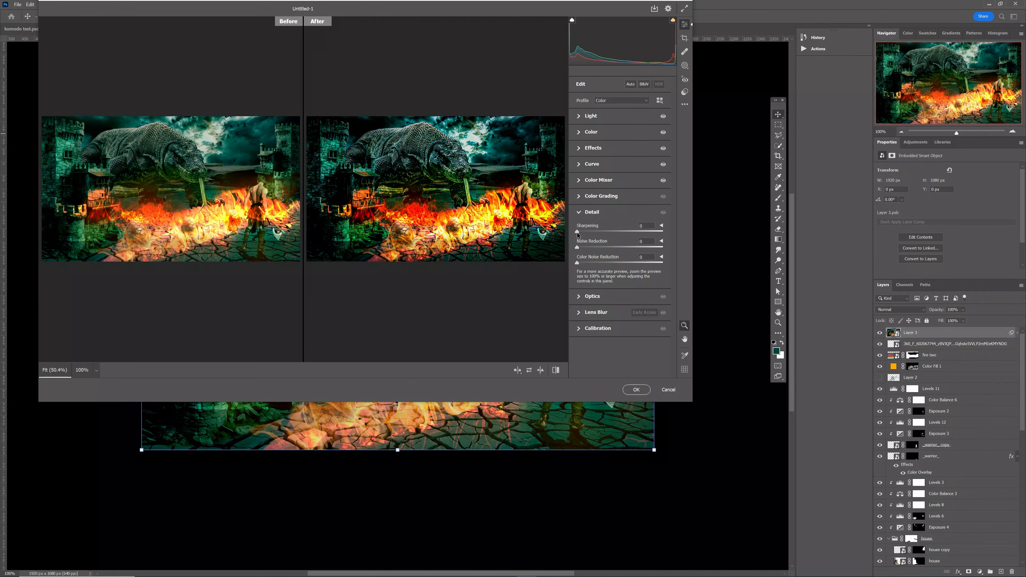
left_click_drag(577, 232, 607, 235)
left_click(636, 390)
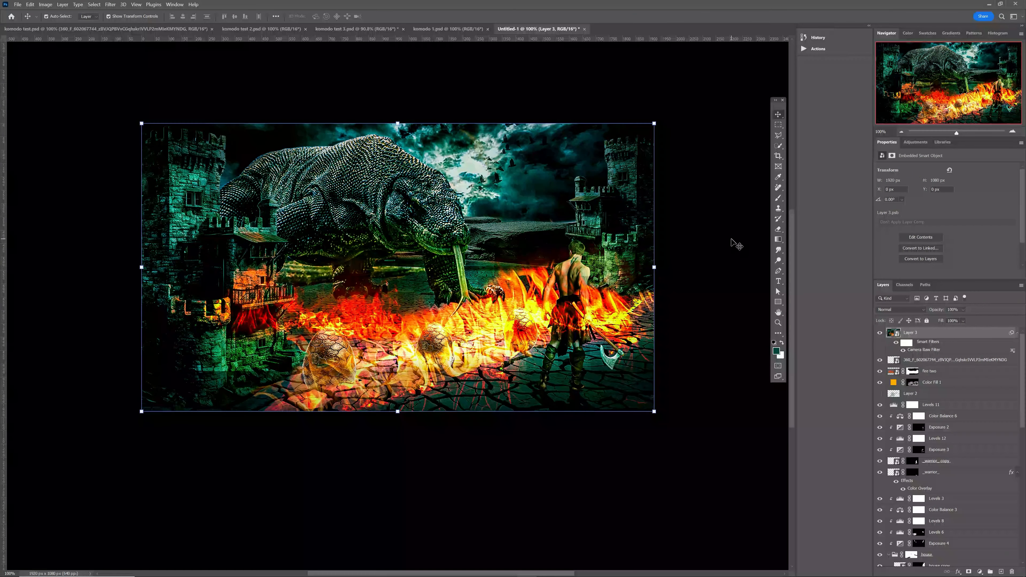
- Compare the finished composite with the komodo 1, komodo test 3, komodo test 2 and komodo test versions, ending on the Untitled-1 document
left_click(463, 28)
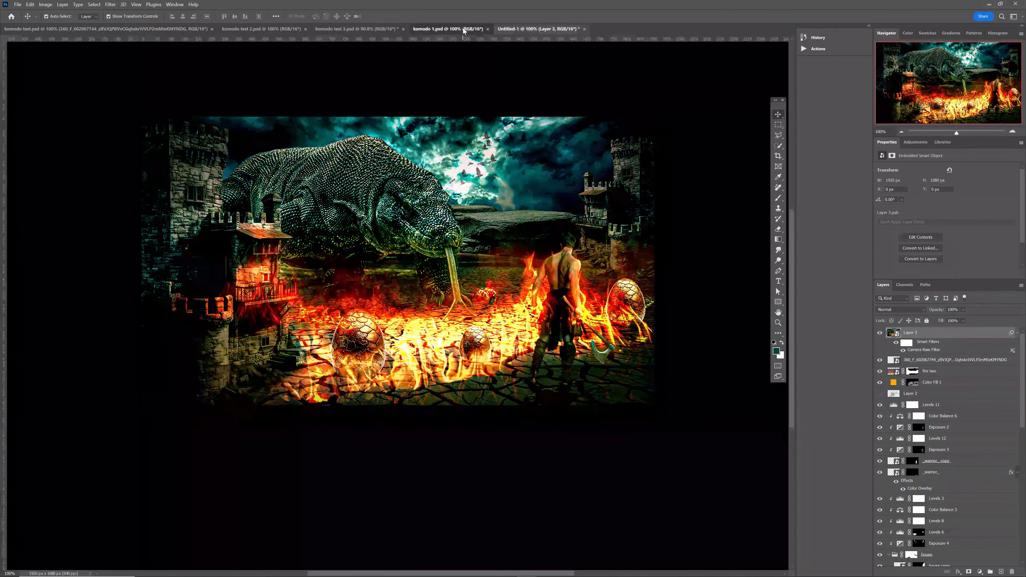
left_click(517, 31)
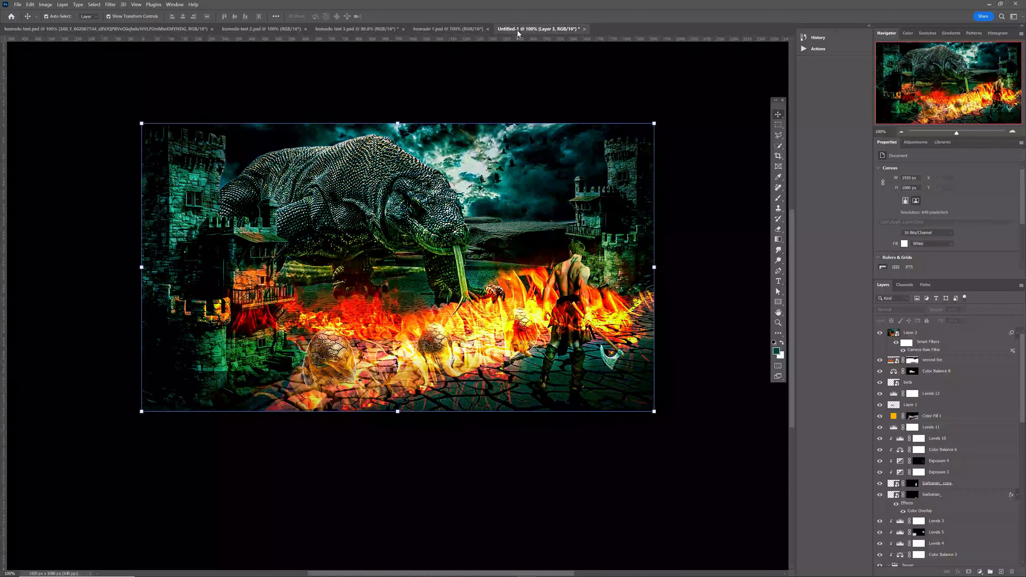
left_click(473, 30)
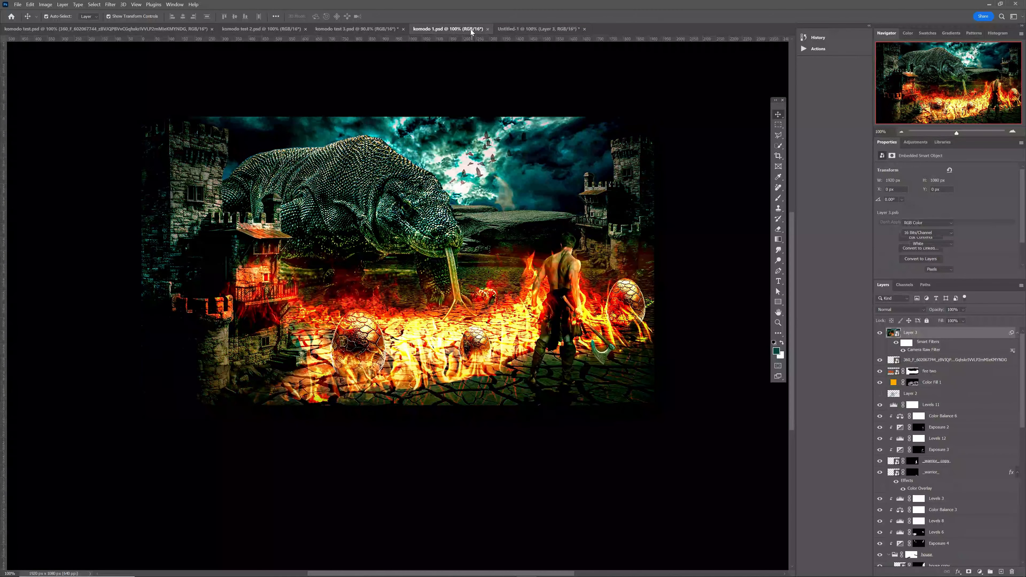
left_click(372, 28)
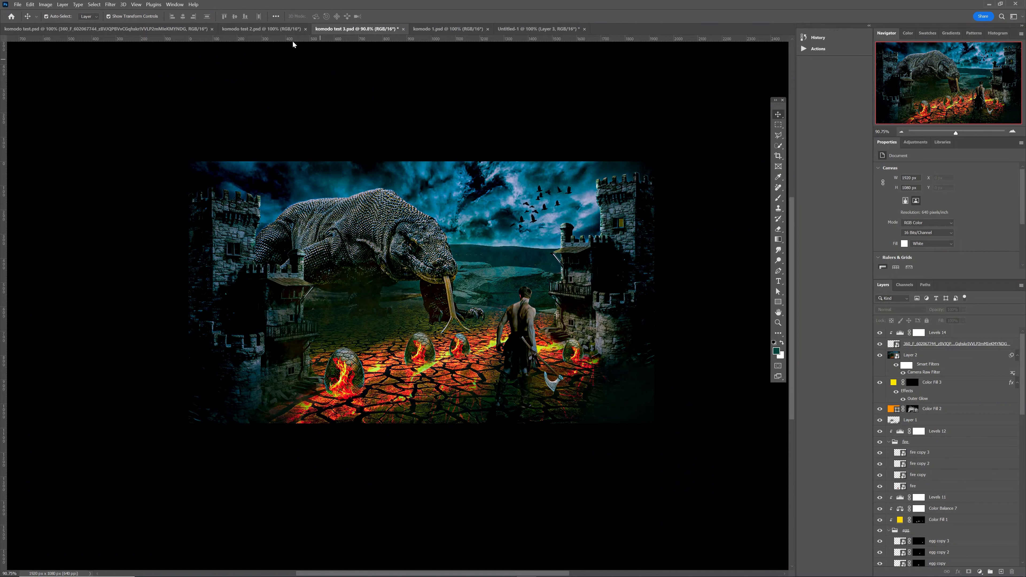
left_click(274, 31)
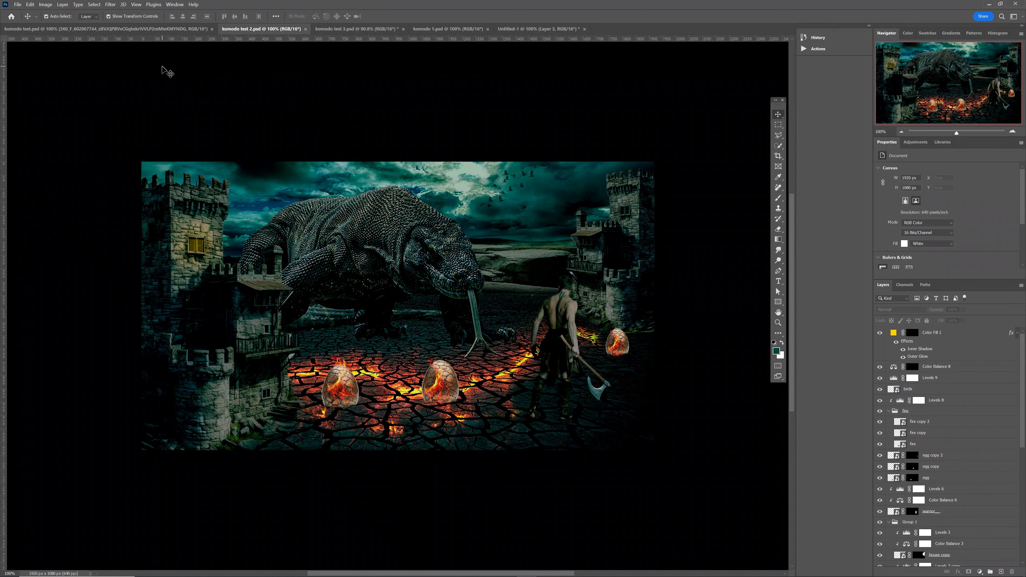
left_click(148, 31)
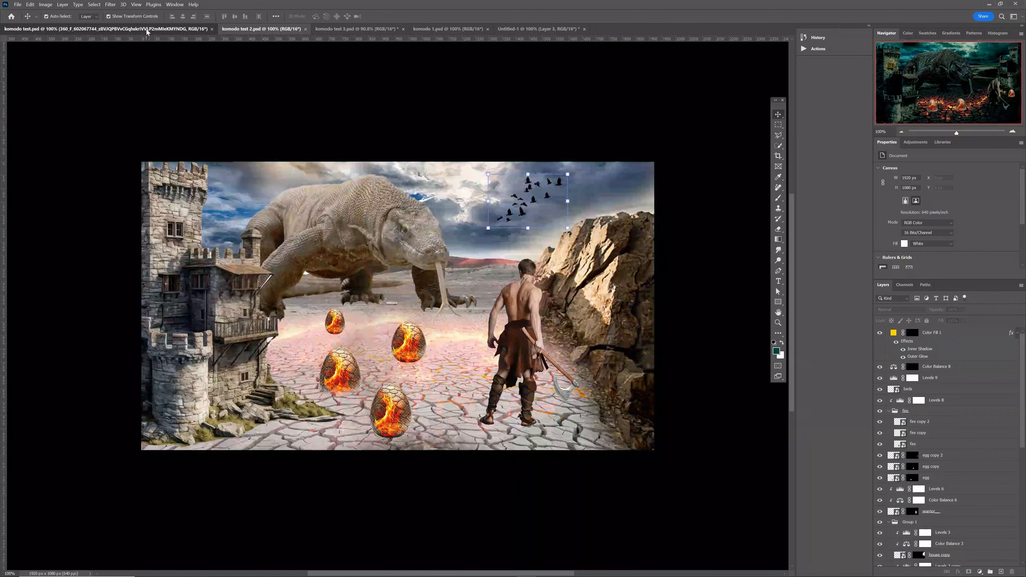
left_click(423, 154)
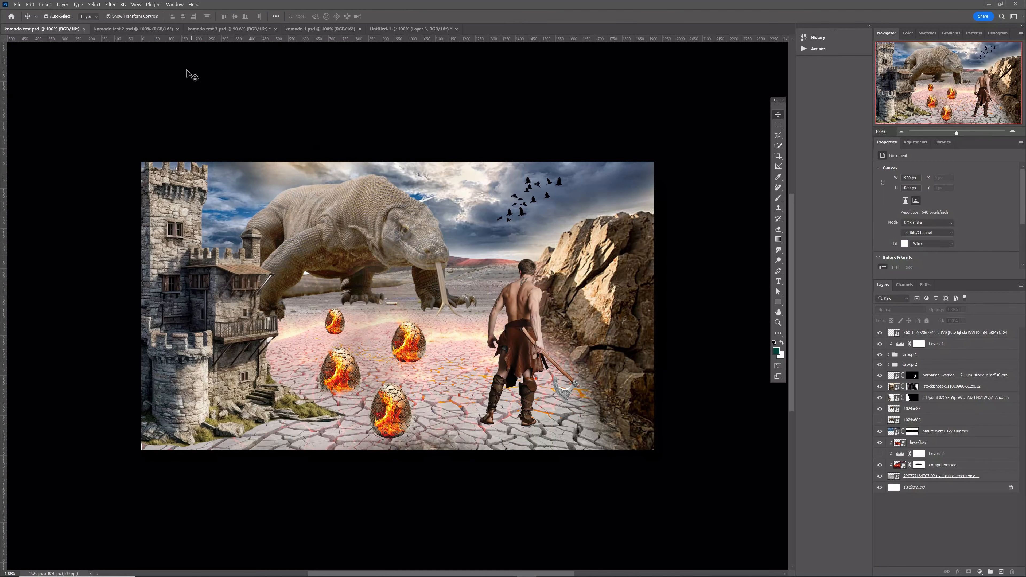
left_click(160, 36)
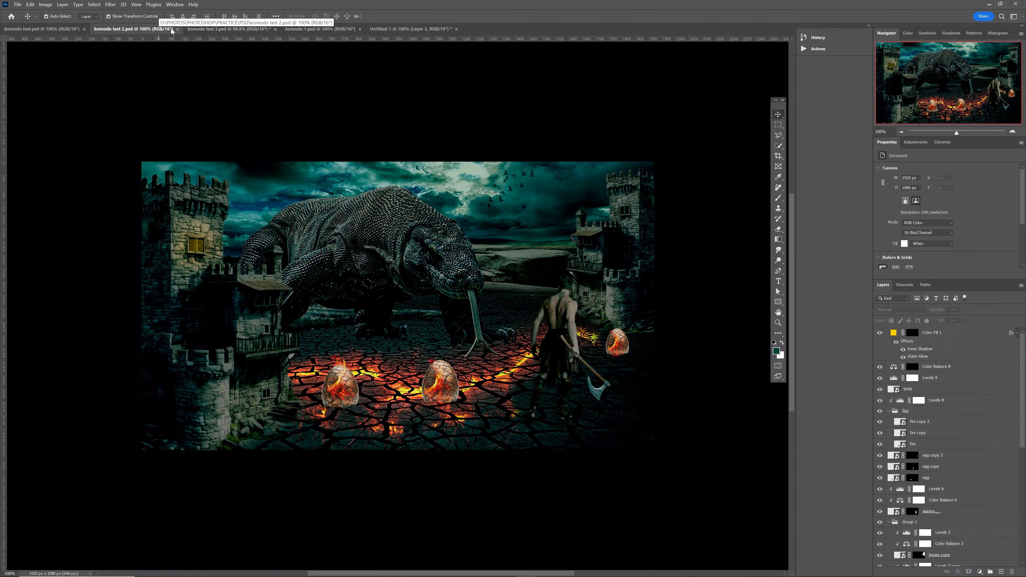
left_click(202, 29)
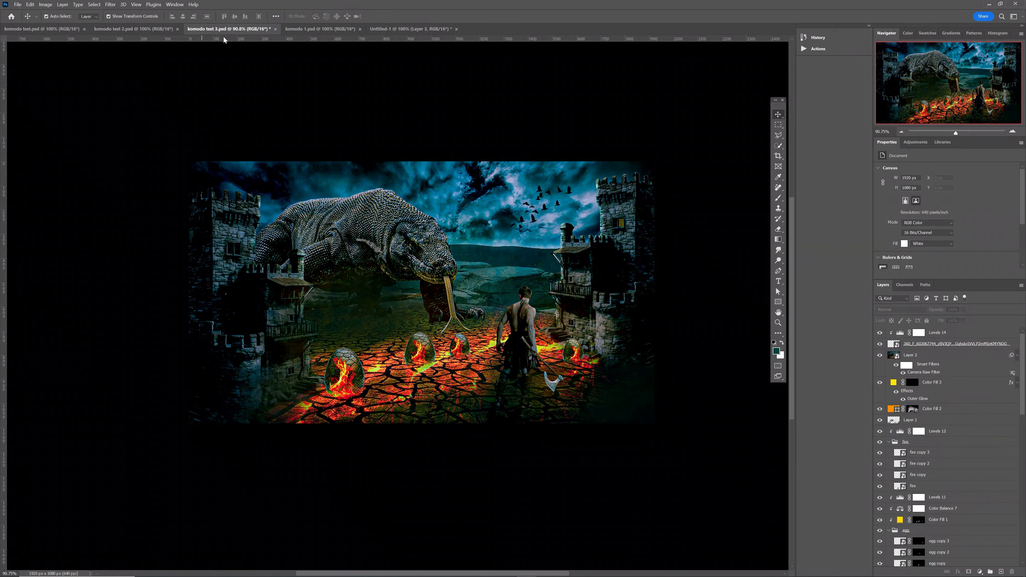
left_click(295, 30)
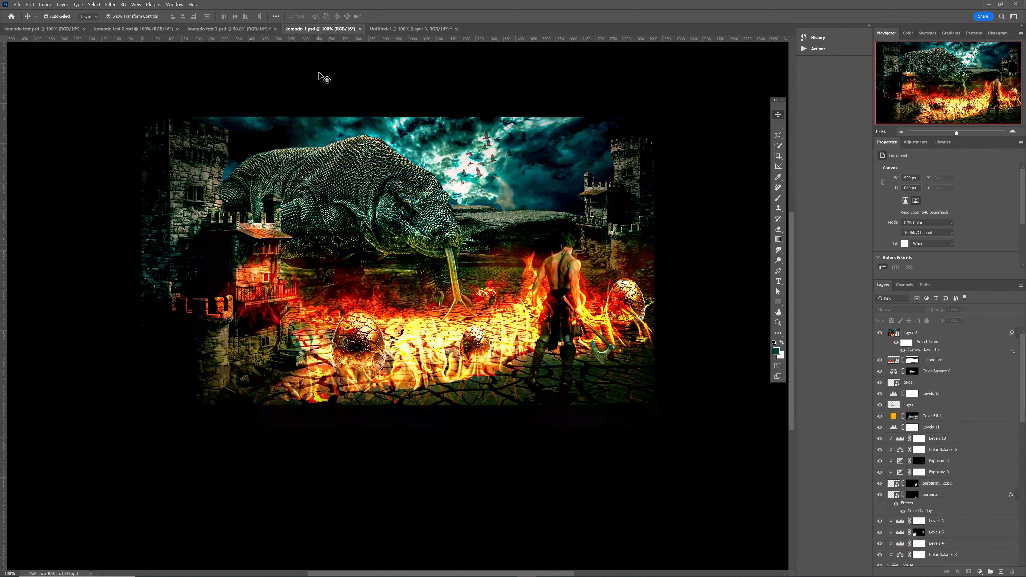
left_click(384, 32)
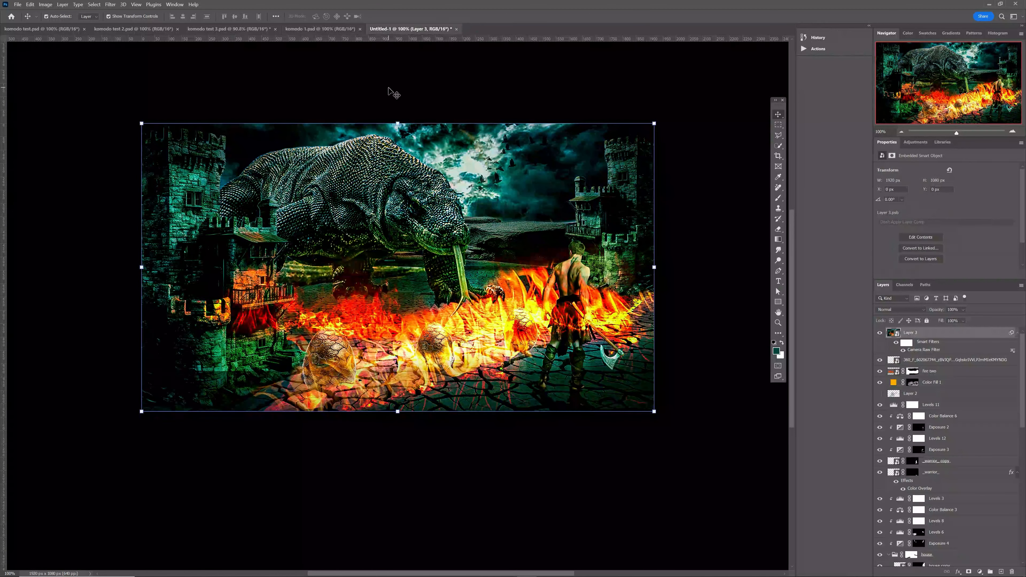